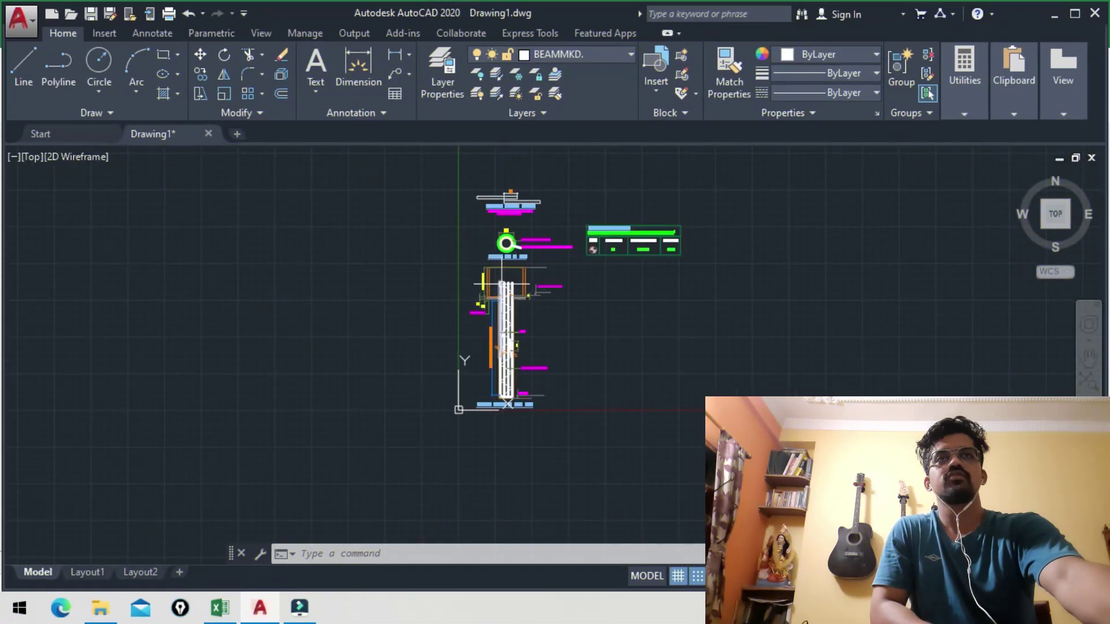
Pan and zoom the drawing to inspect the stiffener ring labels and the top of the pile section
left_click_drag(501, 285, 588, 276)
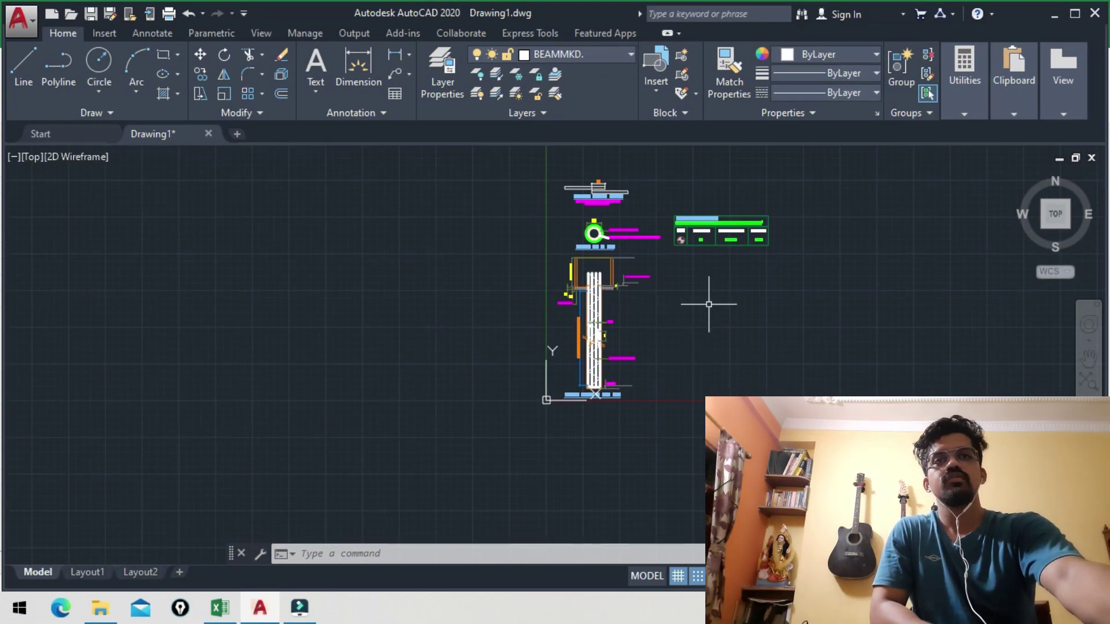
scroll(724, 303, "up", 2)
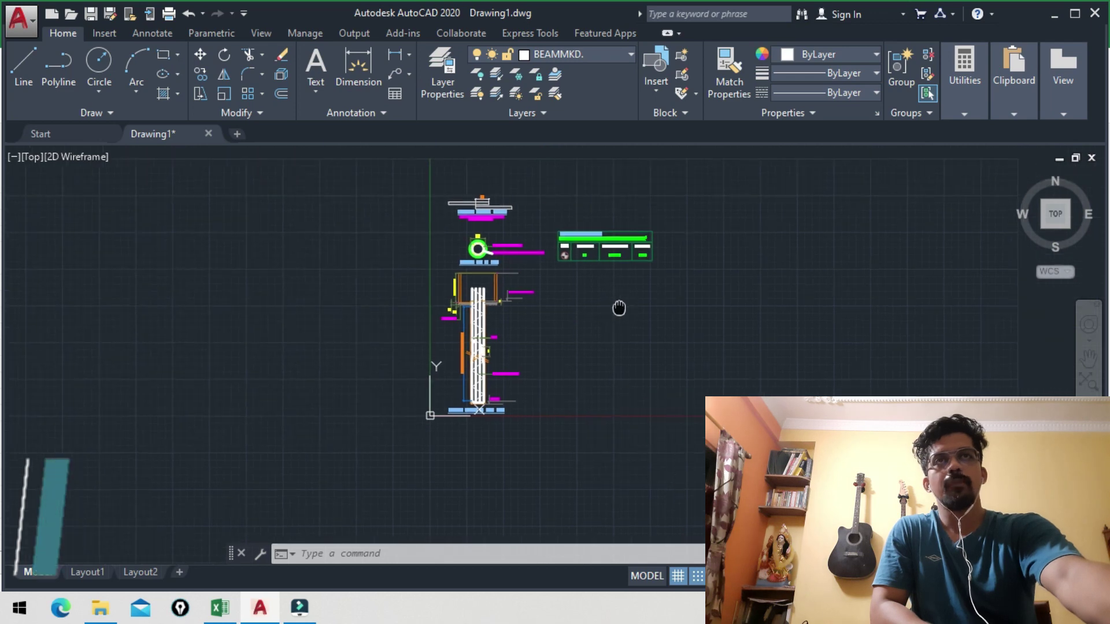
scroll(619, 310, "down", 2)
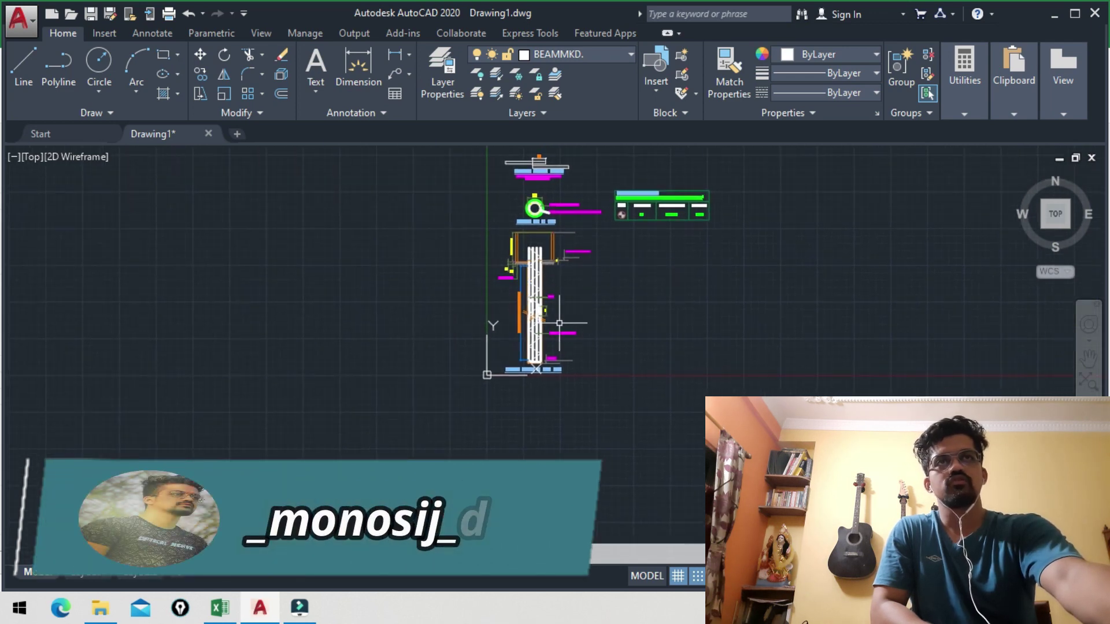
scroll(559, 323, "up", 8)
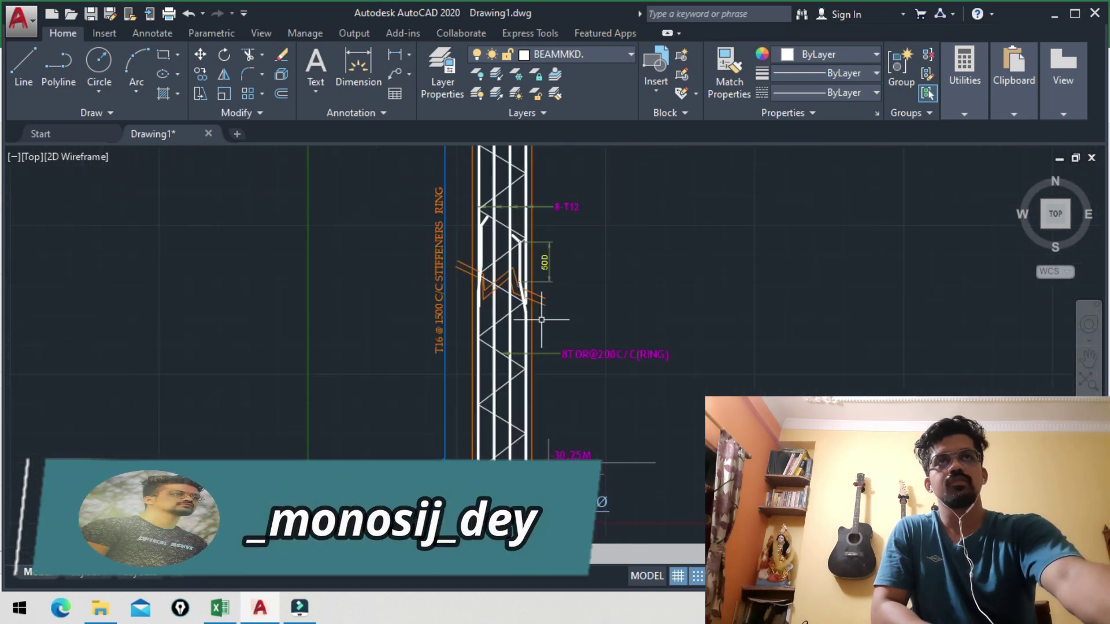
mouse_move(540, 317)
left_mouse_down()
mouse_move(587, 315)
mouse_move(646, 401)
left_mouse_up()
scroll(647, 401, "down", 2)
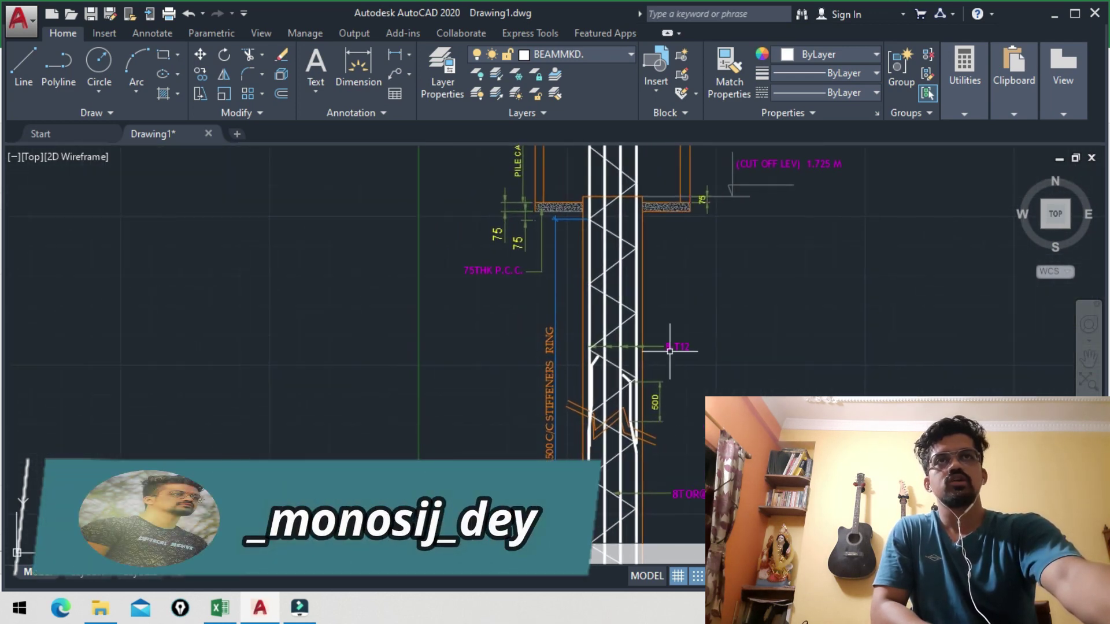
scroll(669, 347, "down", 2)
mouse_move(711, 317)
left_mouse_down()
mouse_move(619, 317)
mouse_move(676, 331)
left_mouse_up()
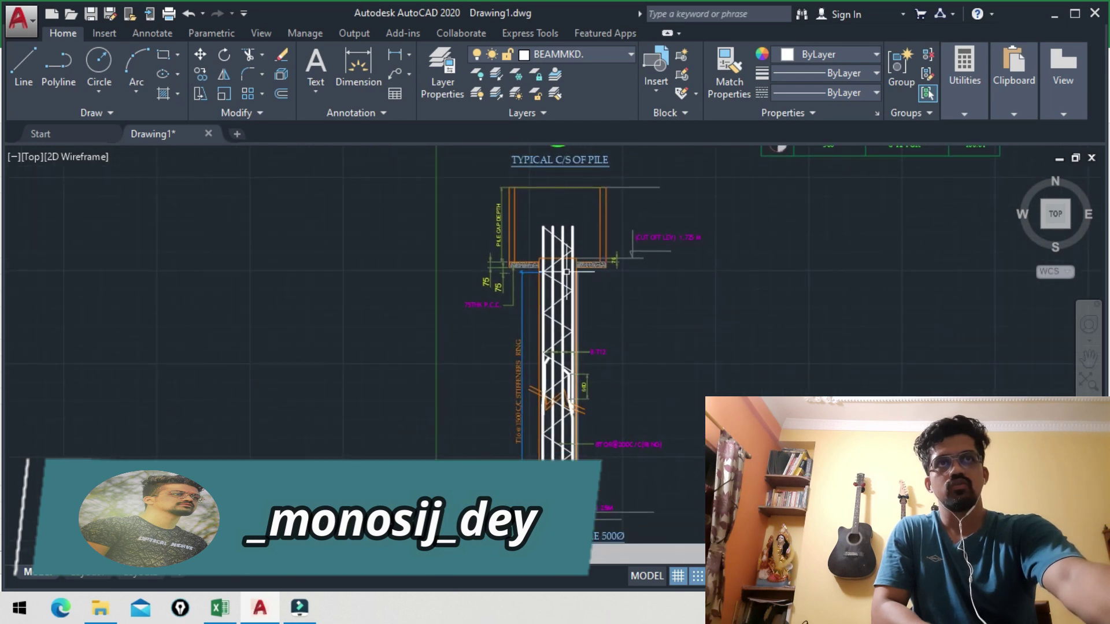
scroll(837, 241, "up", 2)
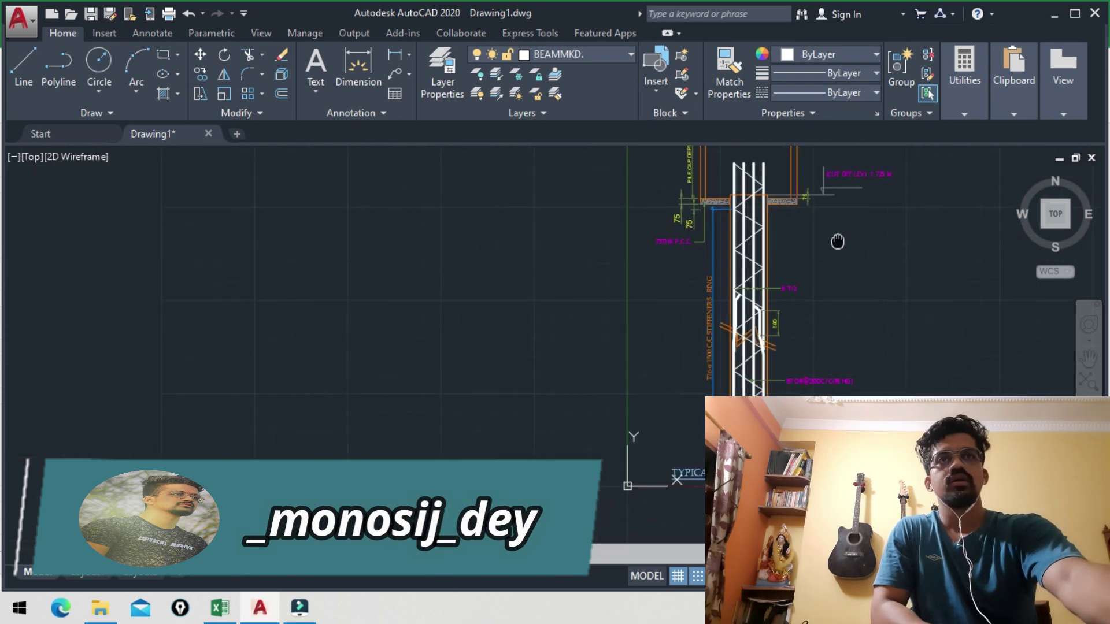
scroll(750, 355, "down", 2)
left_click_drag(751, 355, 581, 320)
scroll(581, 320, "down", 2)
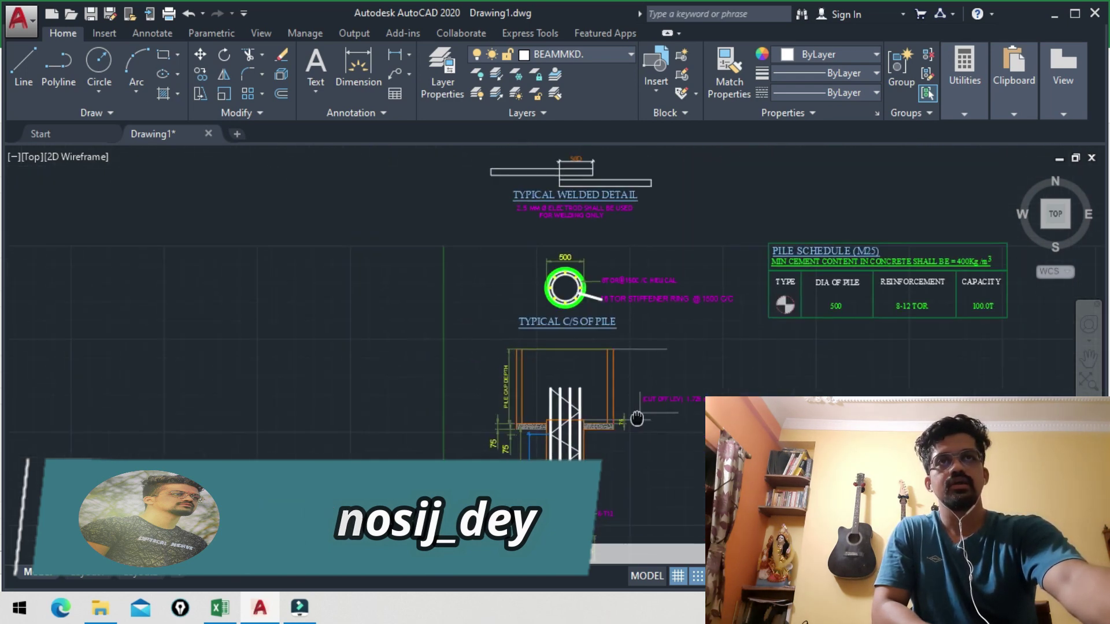
scroll(609, 373, "up", 2)
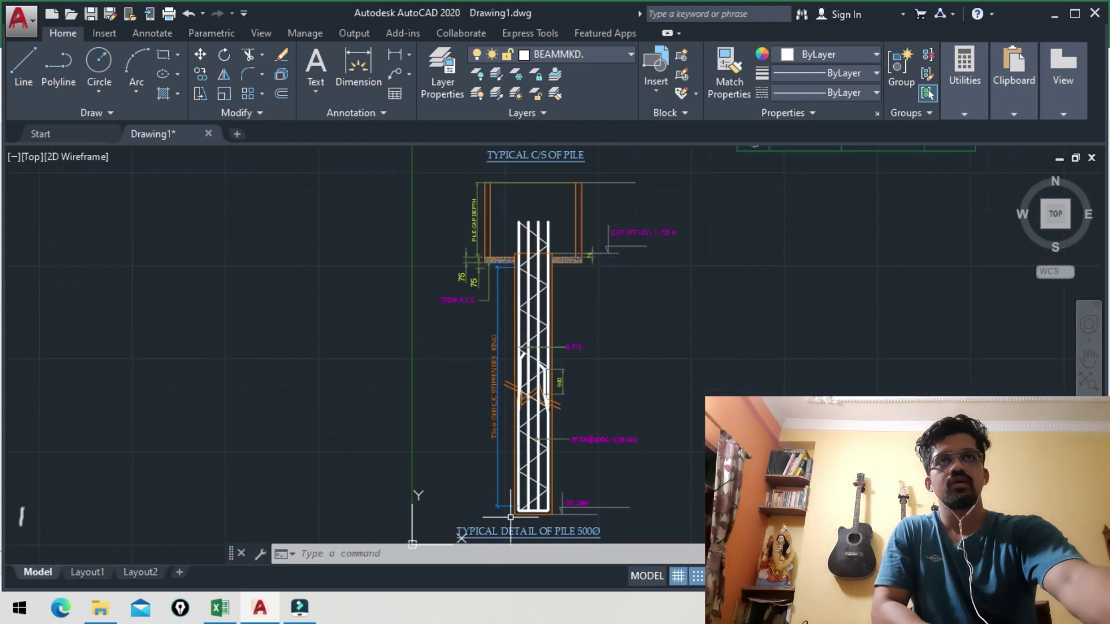
scroll(510, 518, "up", 3)
Inspect the pile base, its -30.25M bottom level and the bar labels
left_click_drag(714, 555, 714, 404)
scroll(714, 398, "up", 4)
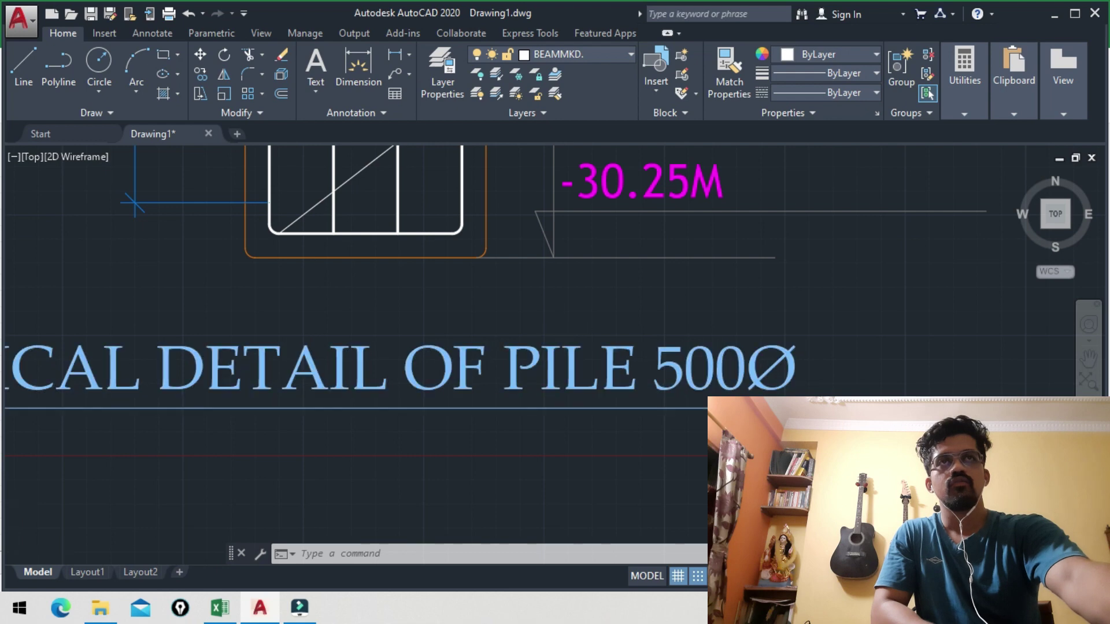
scroll(559, 346, "down", 3)
scroll(538, 409, "up", 2)
scroll(538, 409, "up", 3)
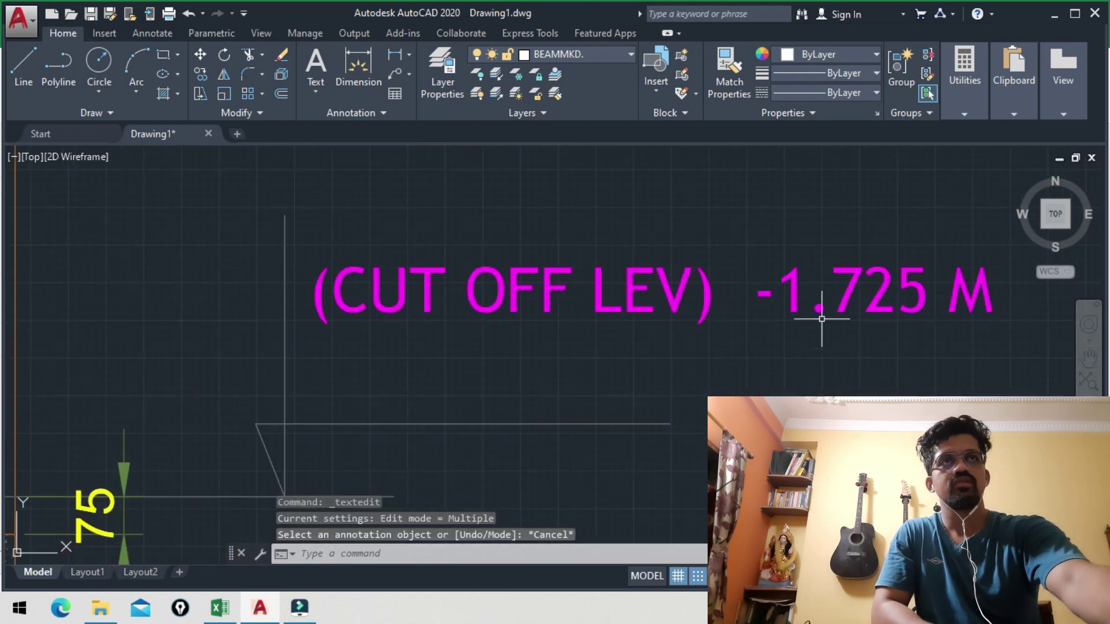
left_click_drag(742, 356, 632, 231)
scroll(578, 346, "down", 3)
left_click_drag(578, 347, 573, 41)
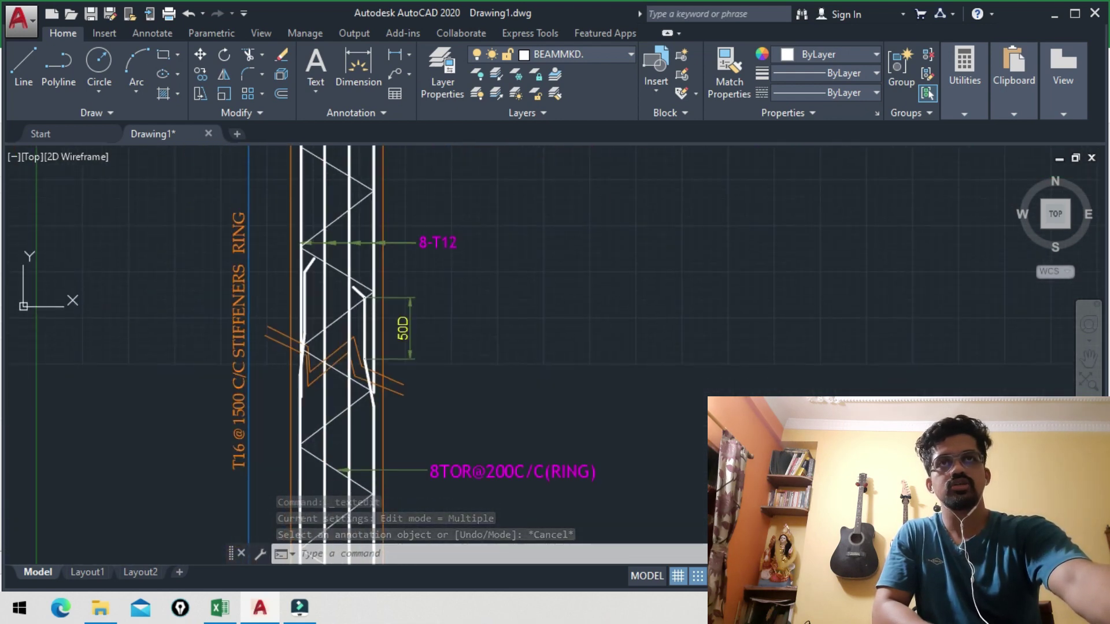
scroll(567, 299, "down", 3)
scroll(536, 422, "up", 5)
left_click_drag(448, 401, 534, 299)
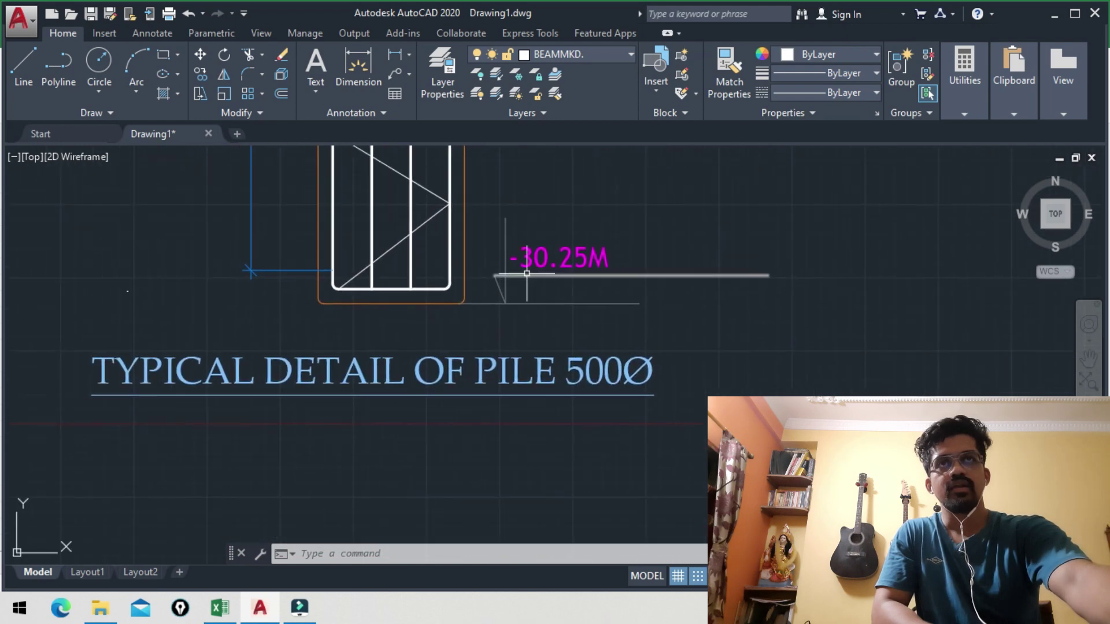
scroll(585, 278, "down", 3)
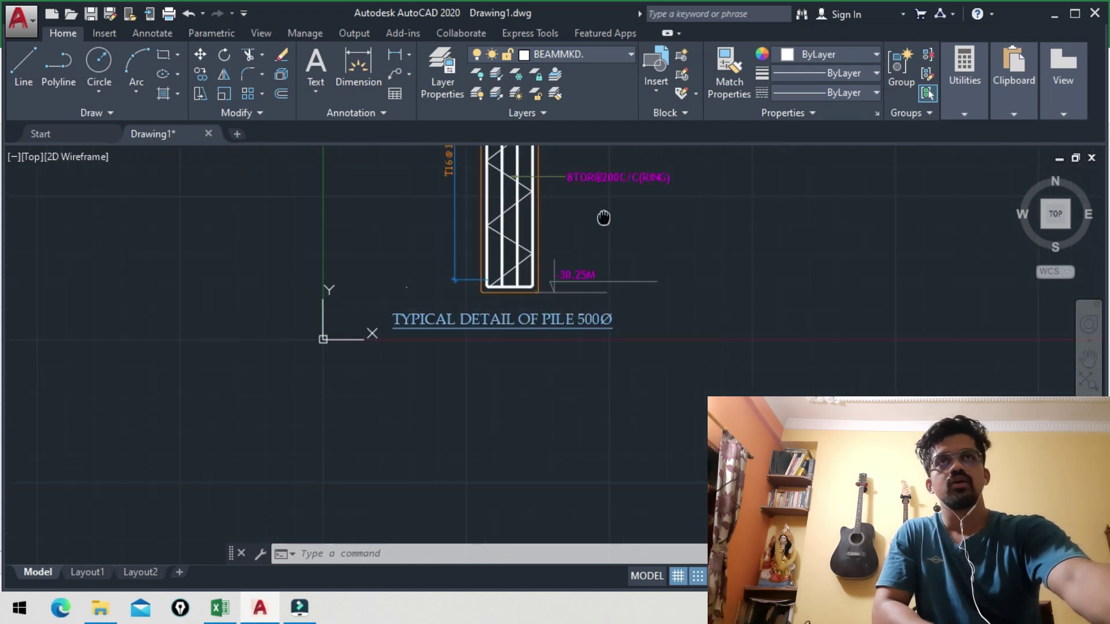
scroll(602, 218, "up", 3)
mouse_move(587, 258)
left_mouse_down()
mouse_move(625, 461)
mouse_move(683, 393)
left_mouse_up()
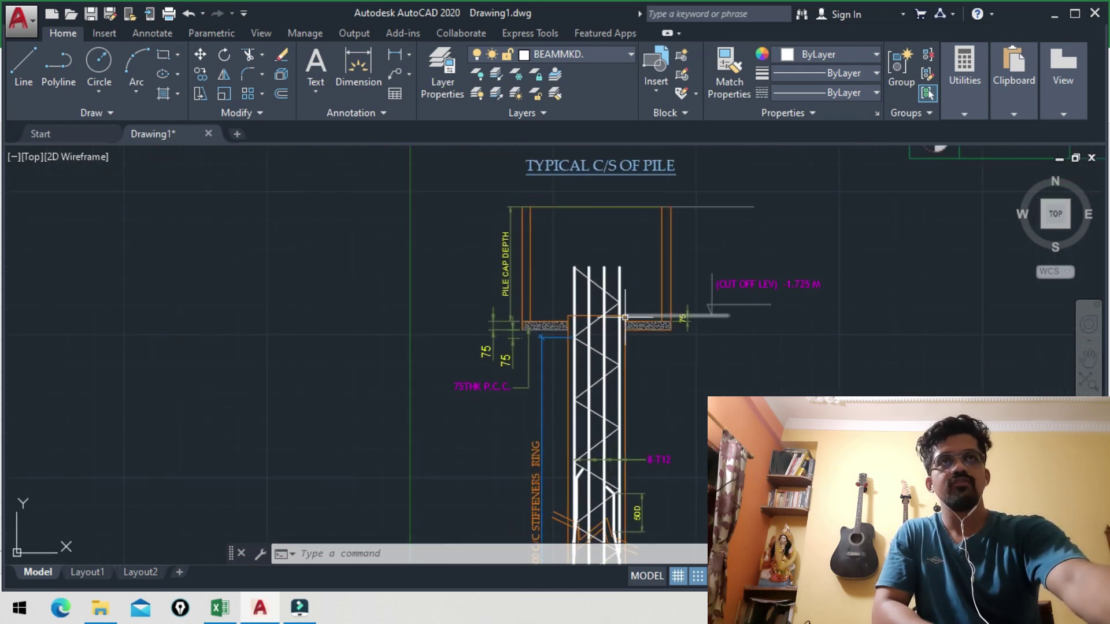
scroll(578, 326, "up", 4)
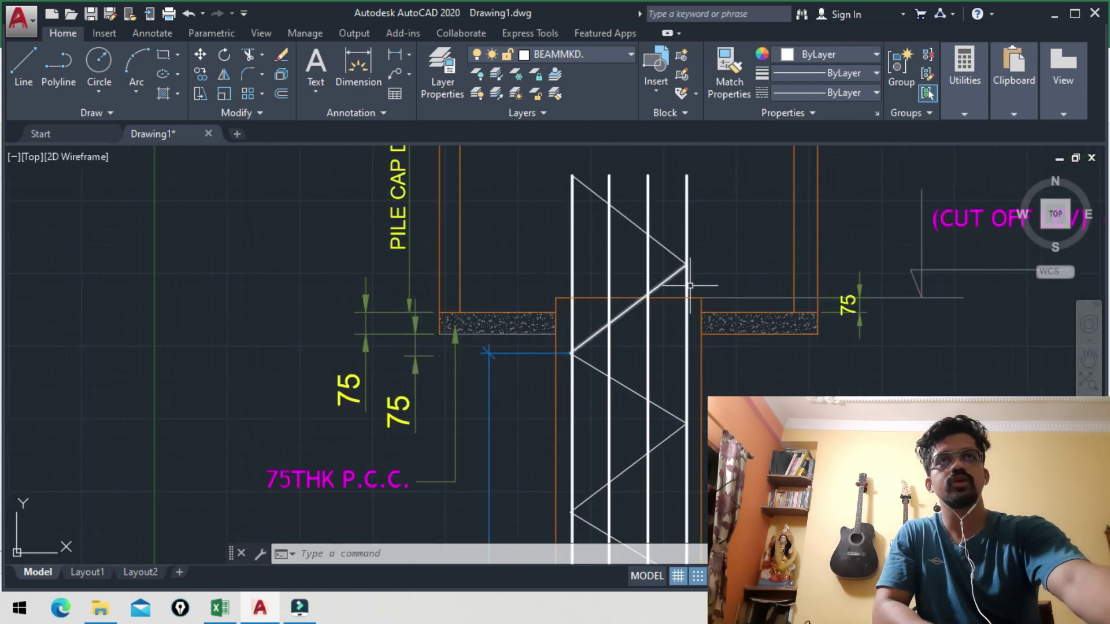
Look over the pile cap, the pile reinforcement and the lower half of the pile ring
left_click_drag(657, 244, 601, 330)
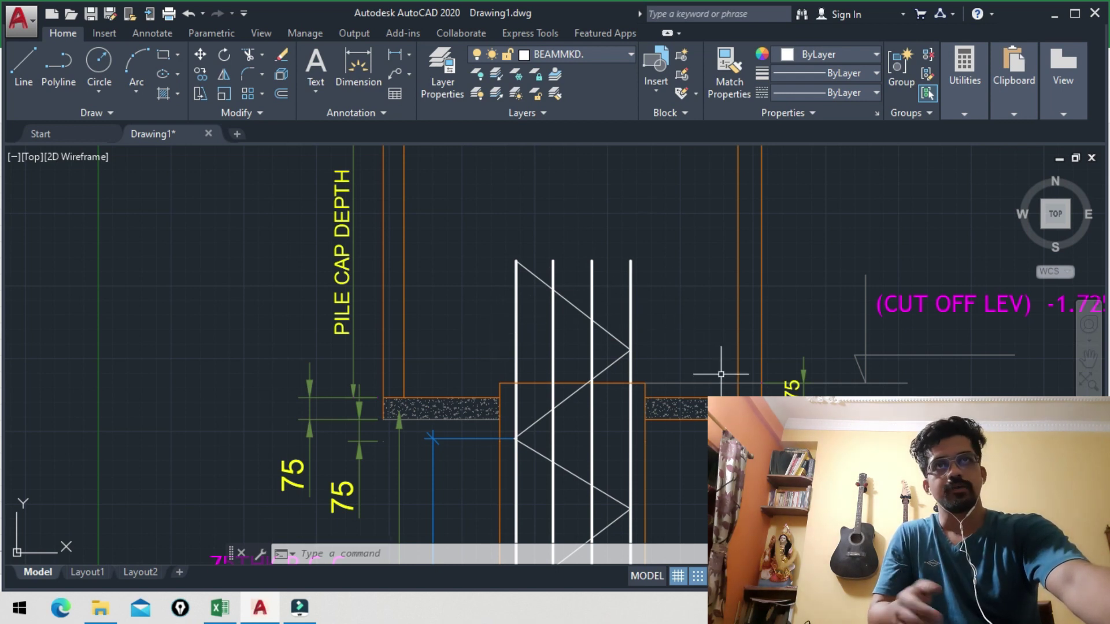
left_click_drag(657, 327, 477, 336)
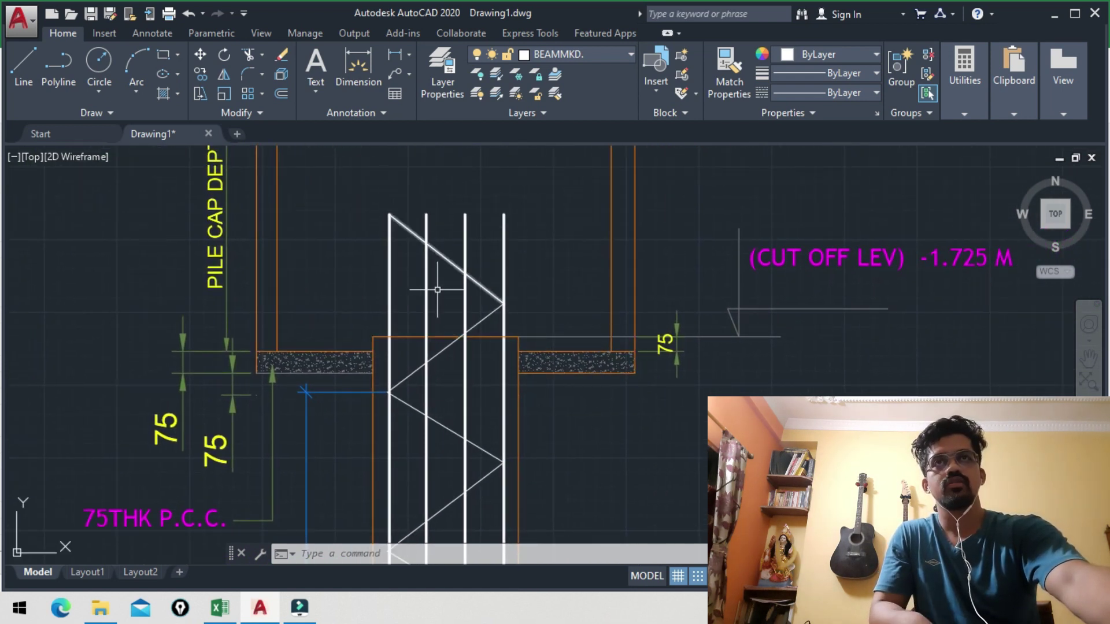
scroll(528, 305, "down", 4)
left_click_drag(512, 478, 565, 482)
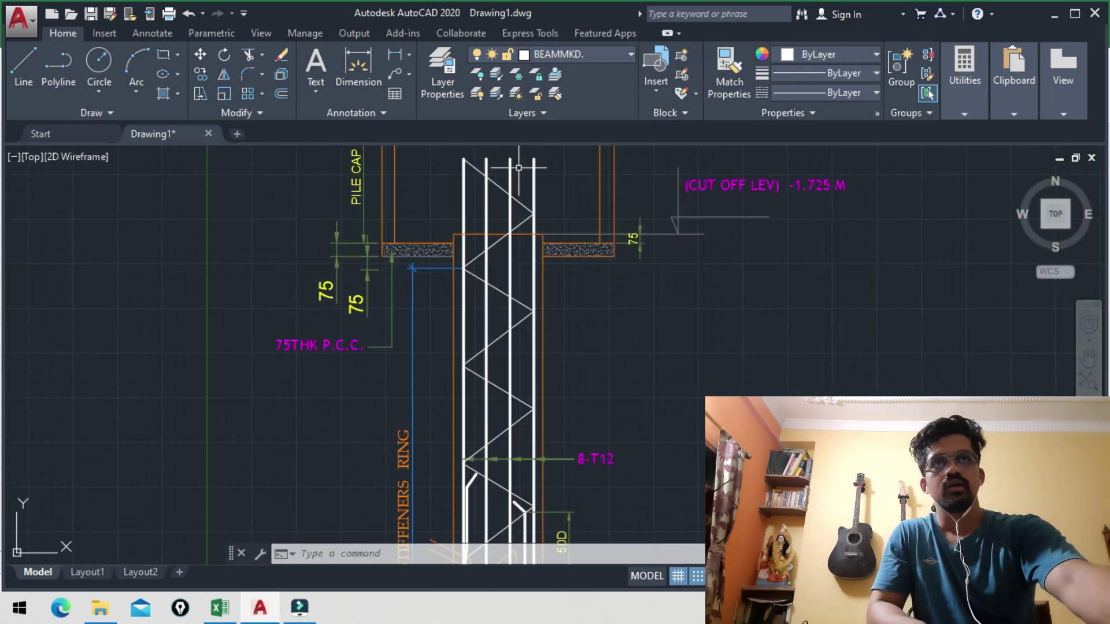
left_click_drag(566, 322, 589, 266)
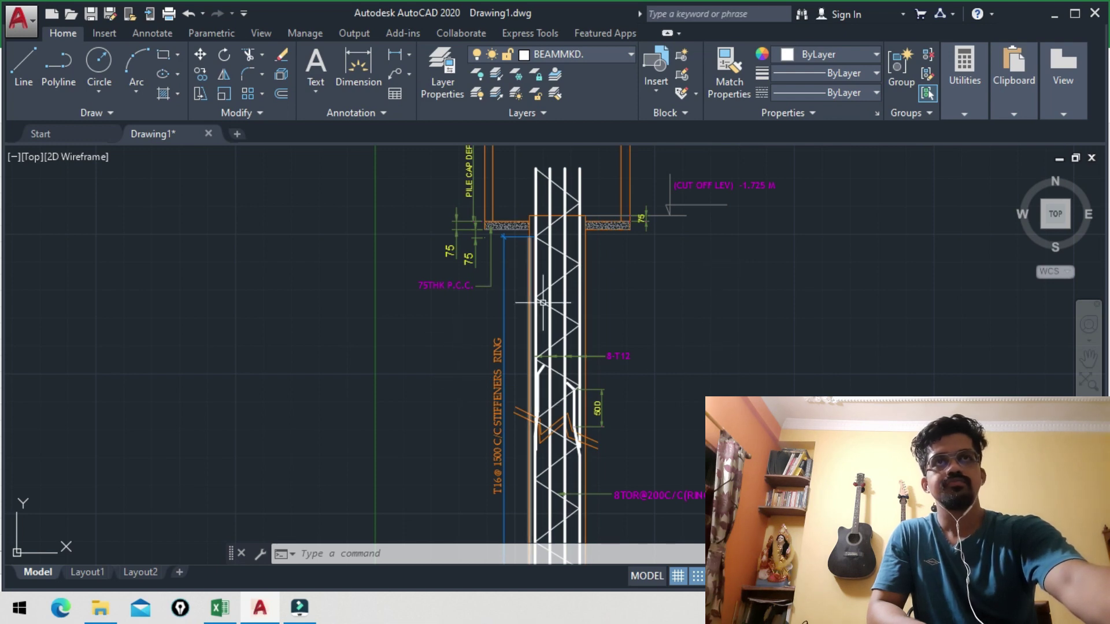
left_click_drag(466, 341, 588, 326)
scroll(588, 326, "up", 5)
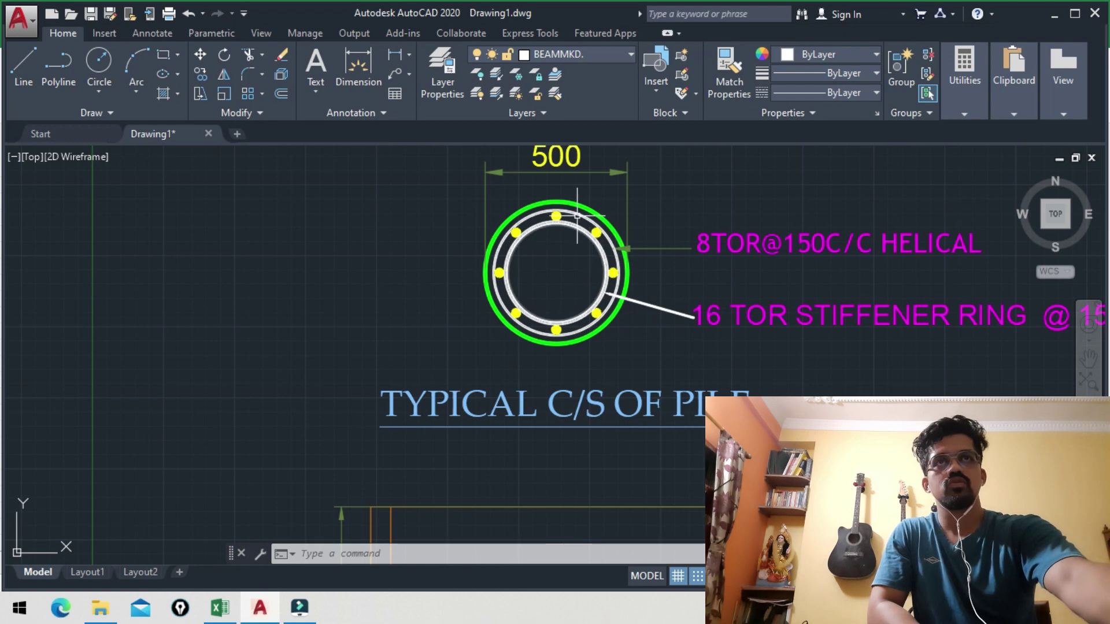
scroll(577, 216, "up", 2)
scroll(578, 237, "up", 2)
scroll(665, 242, "up", 2)
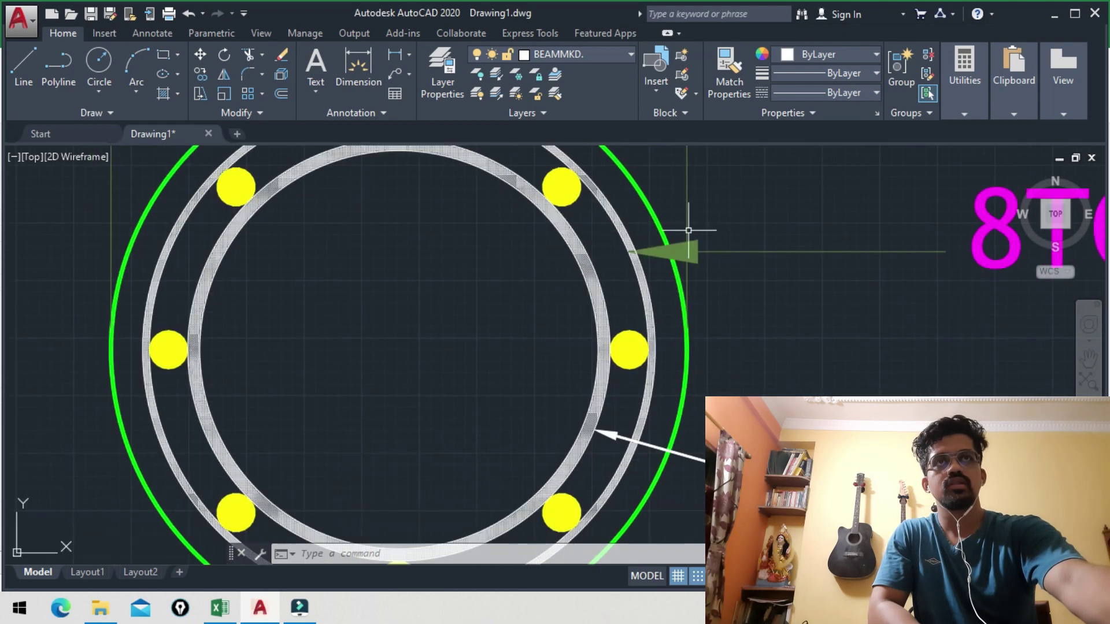
scroll(688, 230, "down", 5)
left_click_drag(711, 289, 725, 231)
scroll(634, 303, "up", 3)
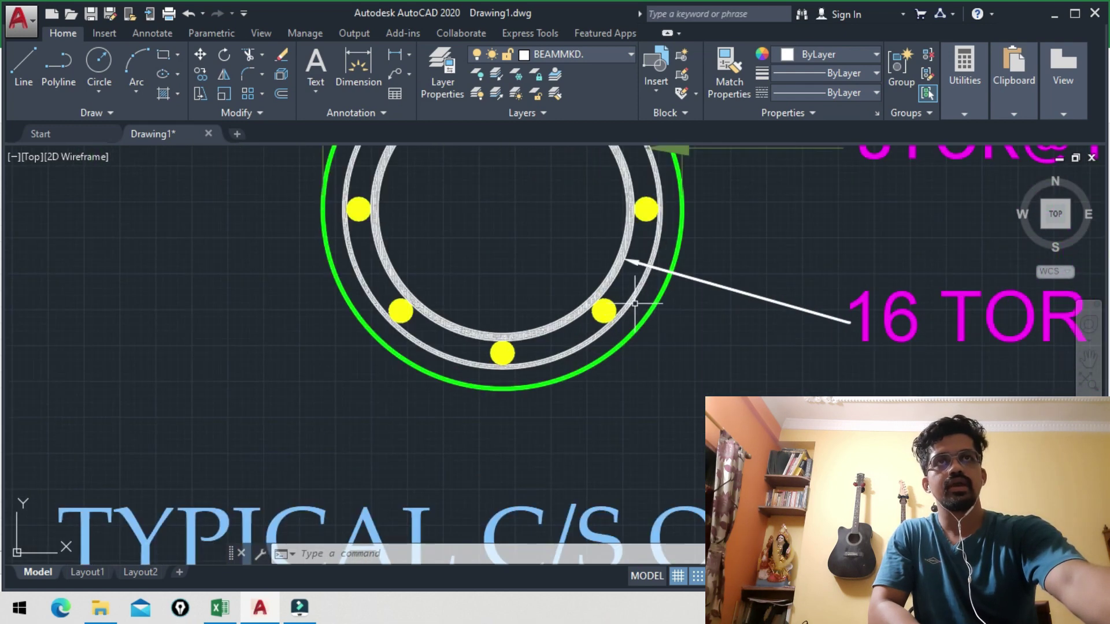
scroll(642, 301, "up", 5)
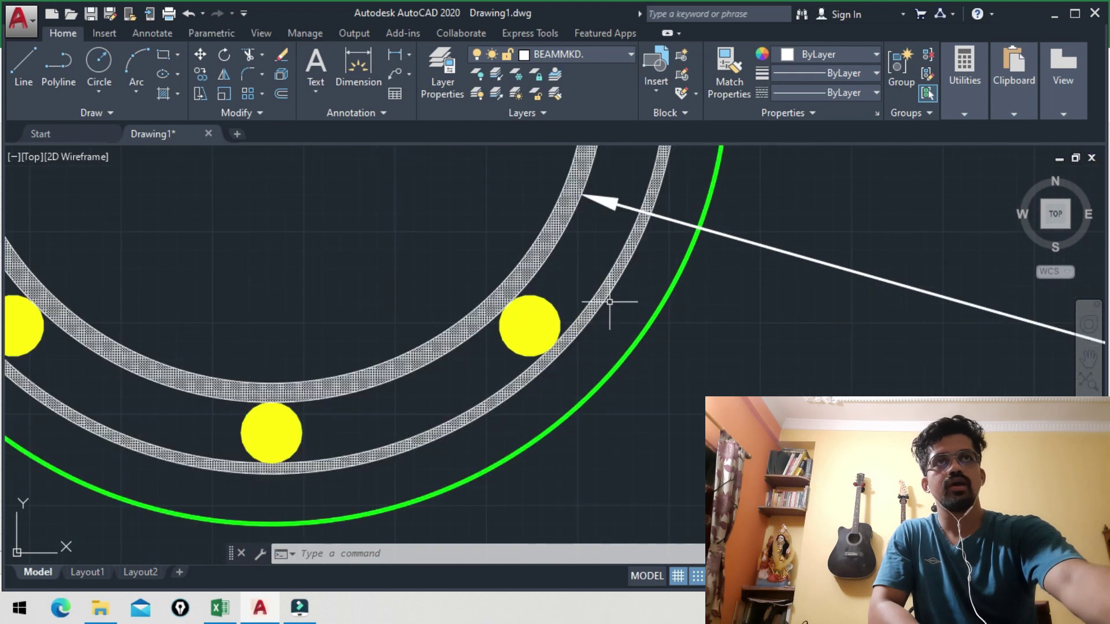
scroll(619, 352, "down", 1)
scroll(722, 306, "down", 2)
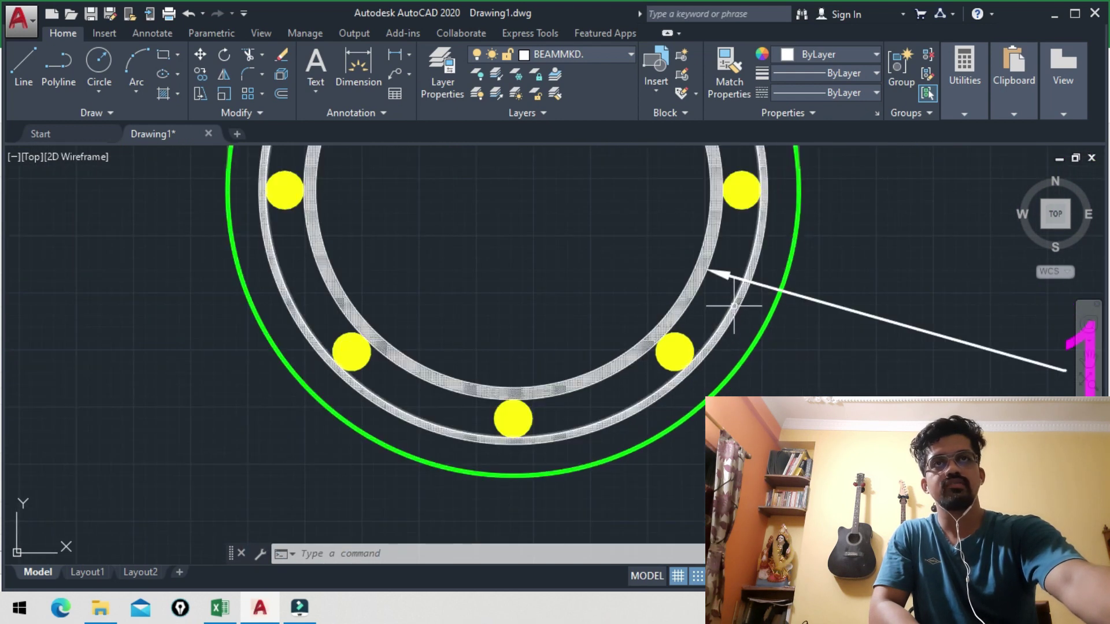
scroll(722, 307, "down", 5)
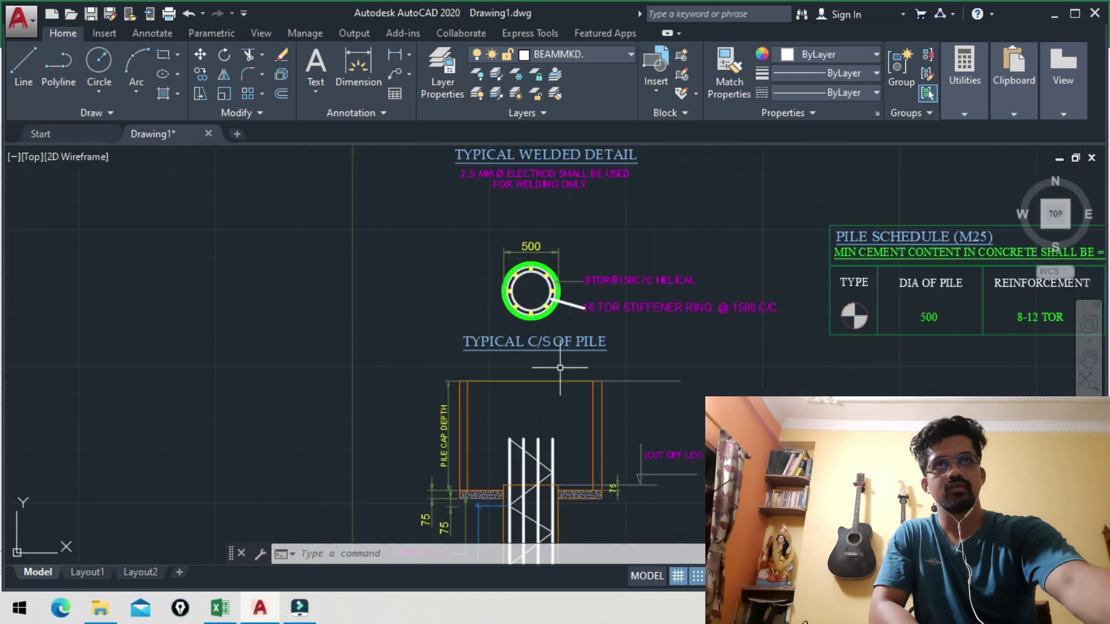
Inspect the circular pile cross-section with its 500 dimension alongside the schedule
left_click_drag(560, 367, 506, 317)
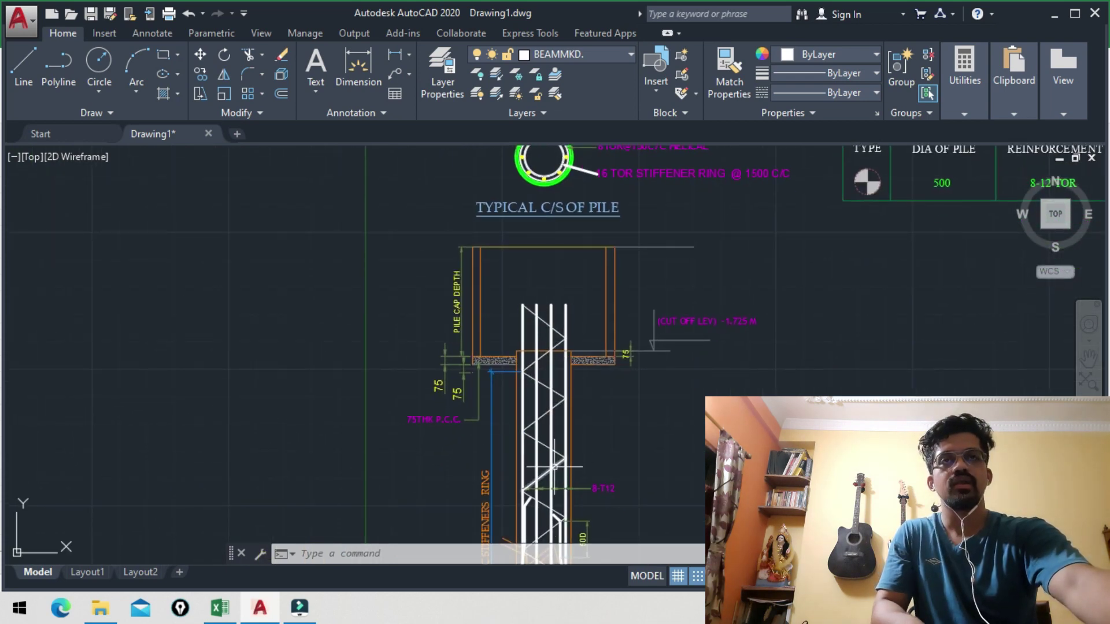
left_click_drag(549, 321, 568, 311)
scroll(568, 311, "up", 1)
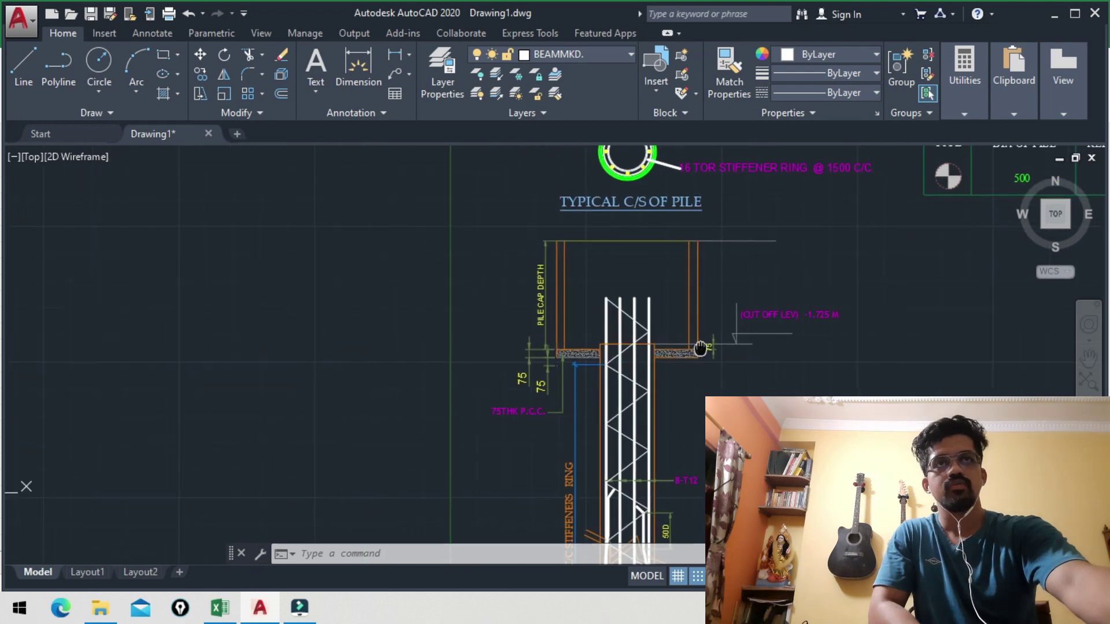
scroll(567, 311, "up", 2)
scroll(568, 311, "up", 1)
mouse_move(559, 456)
left_mouse_down()
mouse_move(575, 382)
mouse_move(604, 387)
mouse_move(595, 377)
left_mouse_up()
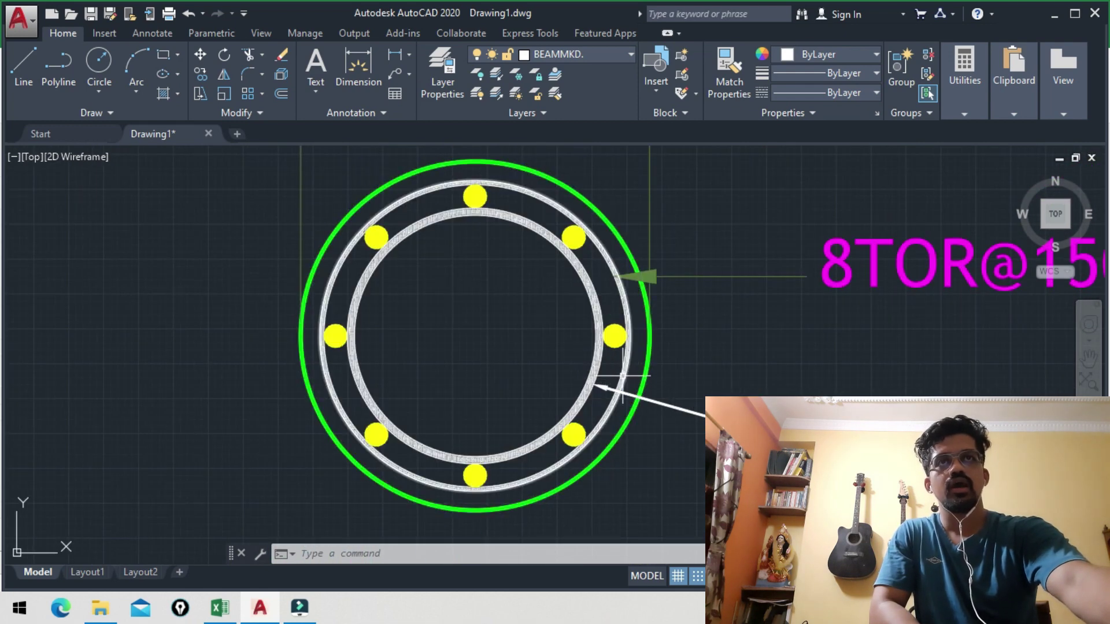
mouse_move(657, 322)
left_mouse_down()
mouse_move(450, 368)
mouse_move(386, 367)
left_mouse_up()
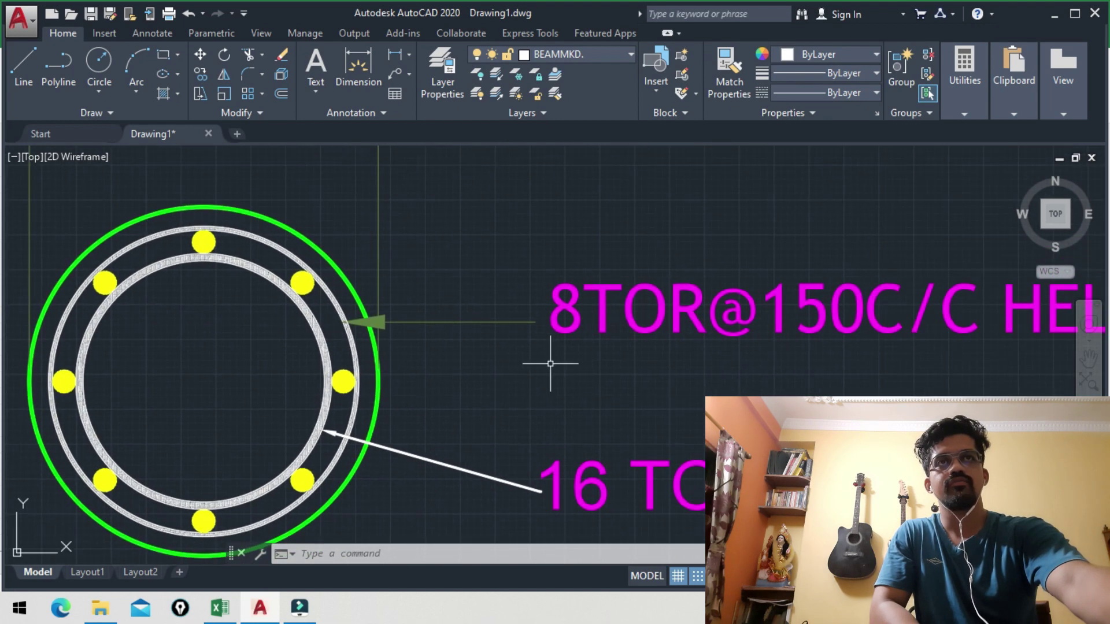
left_click_drag(666, 367, 569, 359)
scroll(618, 347, "down", 2)
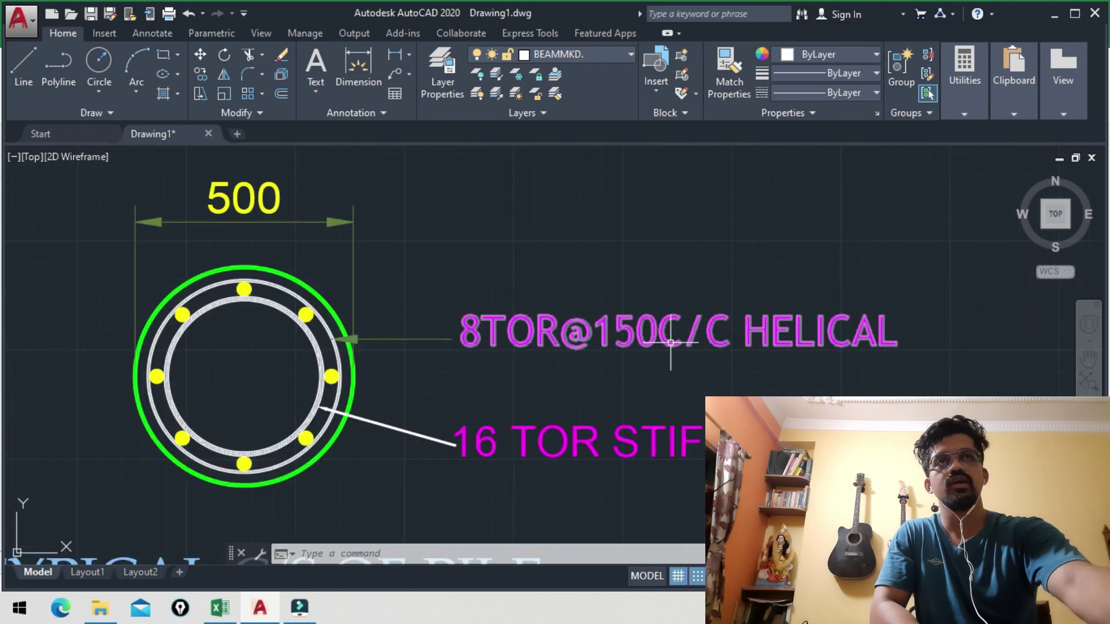
left_click_drag(650, 379, 828, 333)
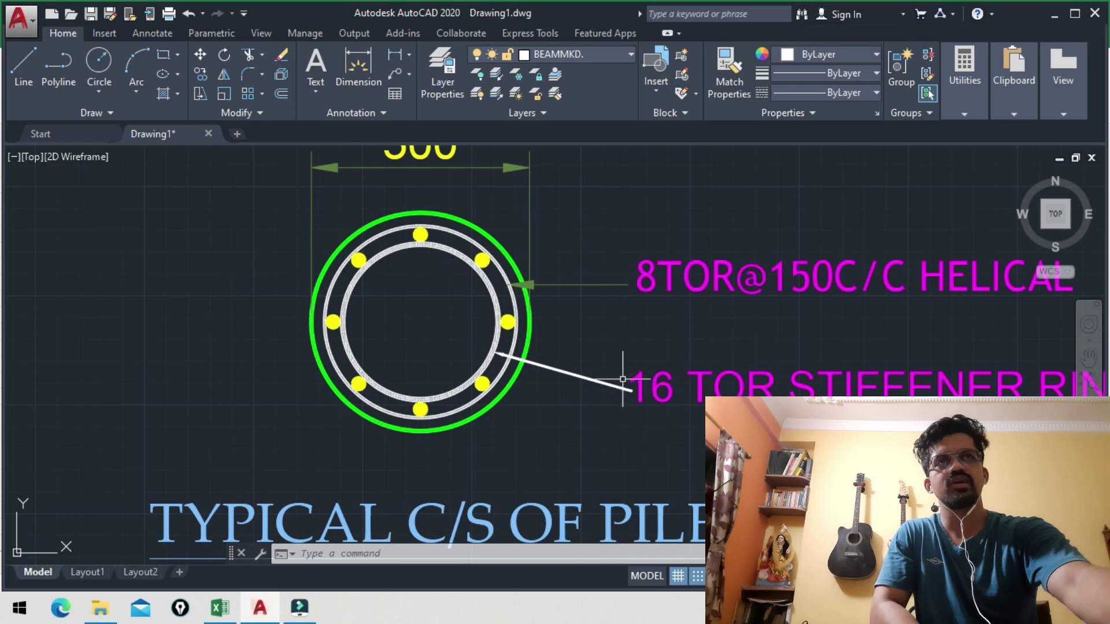
scroll(605, 291, "down", 4)
left_click_drag(605, 291, 572, 104)
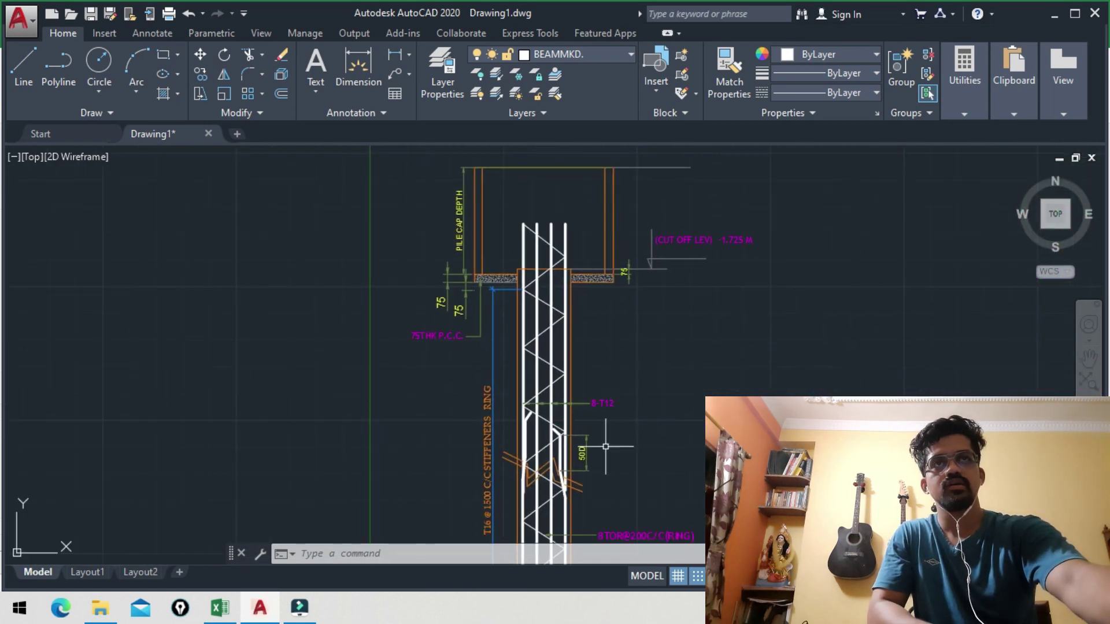
Zoom around the pile elevation detail and the whole pile cap section
scroll(561, 404, "up", 5)
scroll(619, 371, "down", 5)
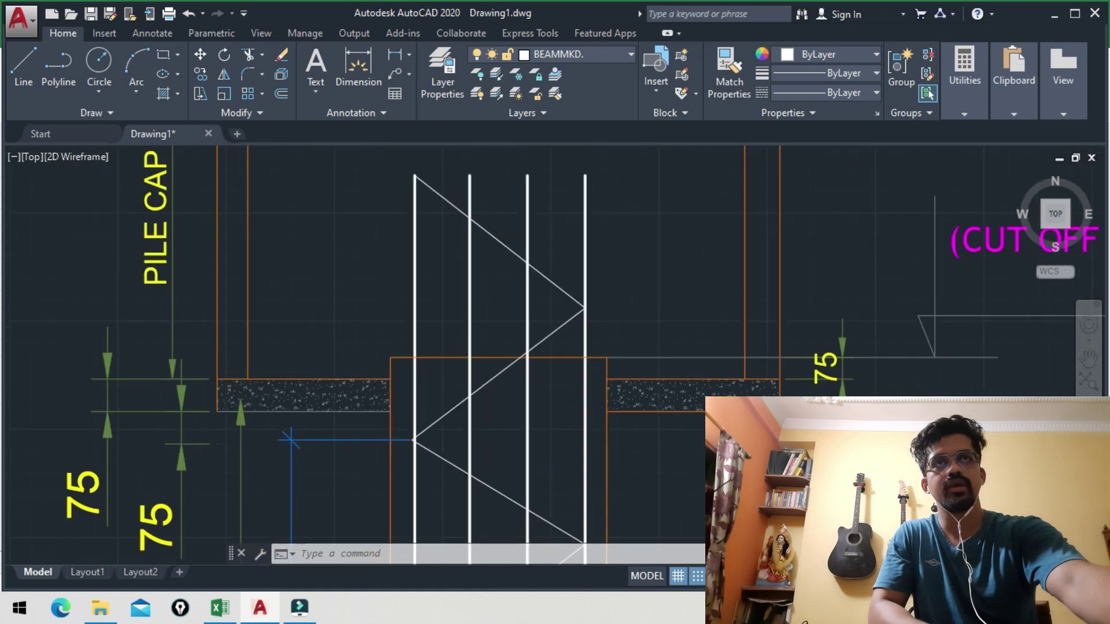
scroll(619, 371, "down", 3)
scroll(604, 372, "down", 1)
scroll(614, 324, "up", 6)
scroll(623, 379, "up", 2)
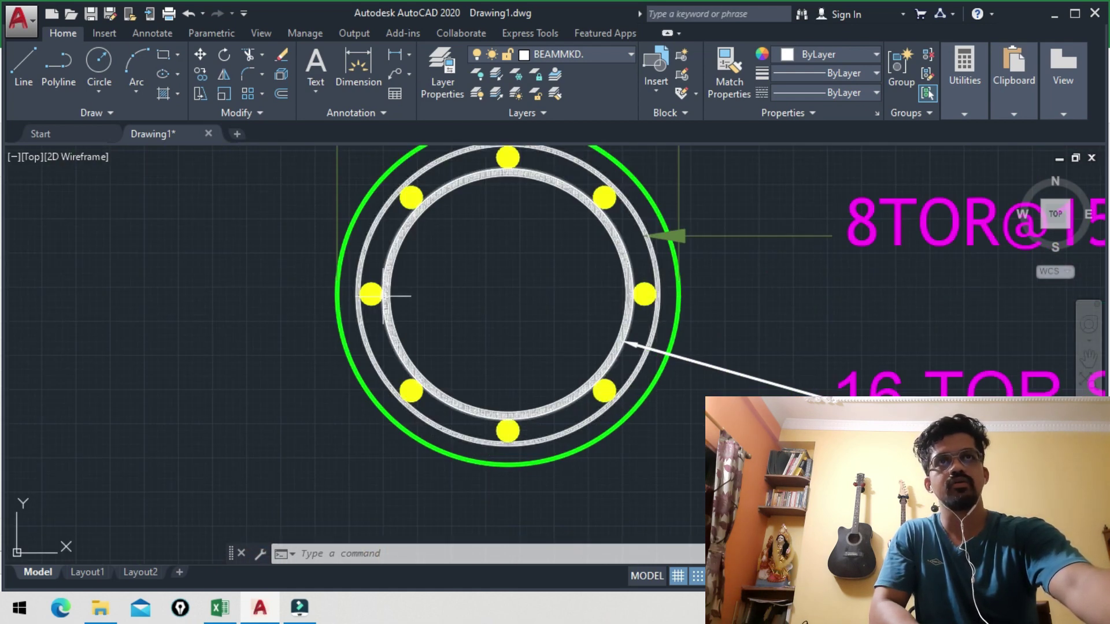
scroll(732, 328, "down", 2)
scroll(731, 329, "down", 2)
left_click_drag(732, 328, 726, 184)
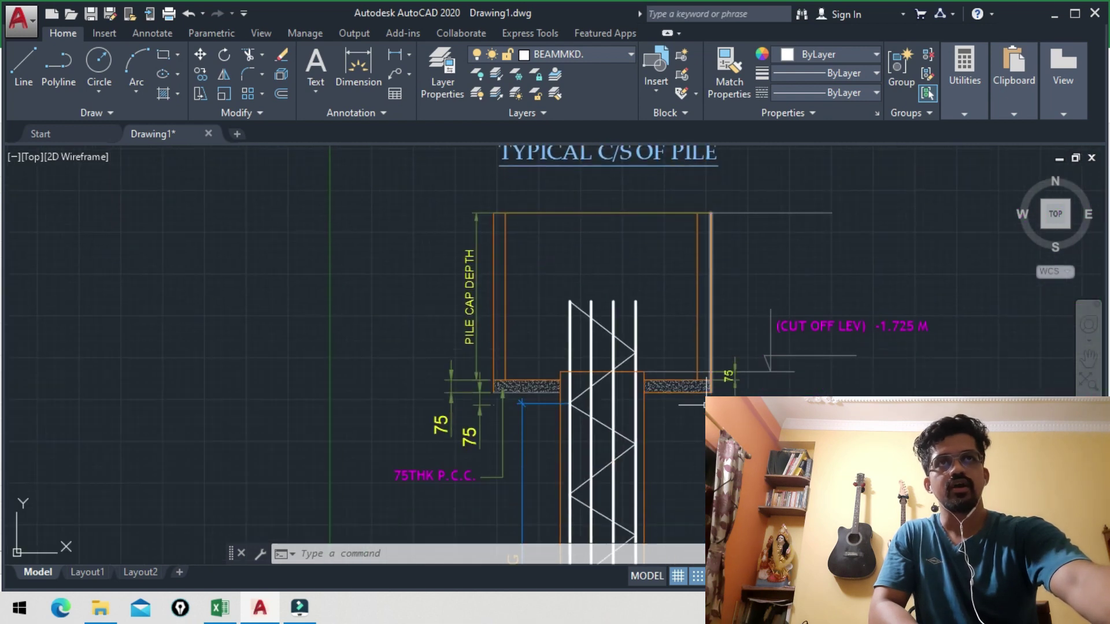
scroll(660, 264, "up", 3)
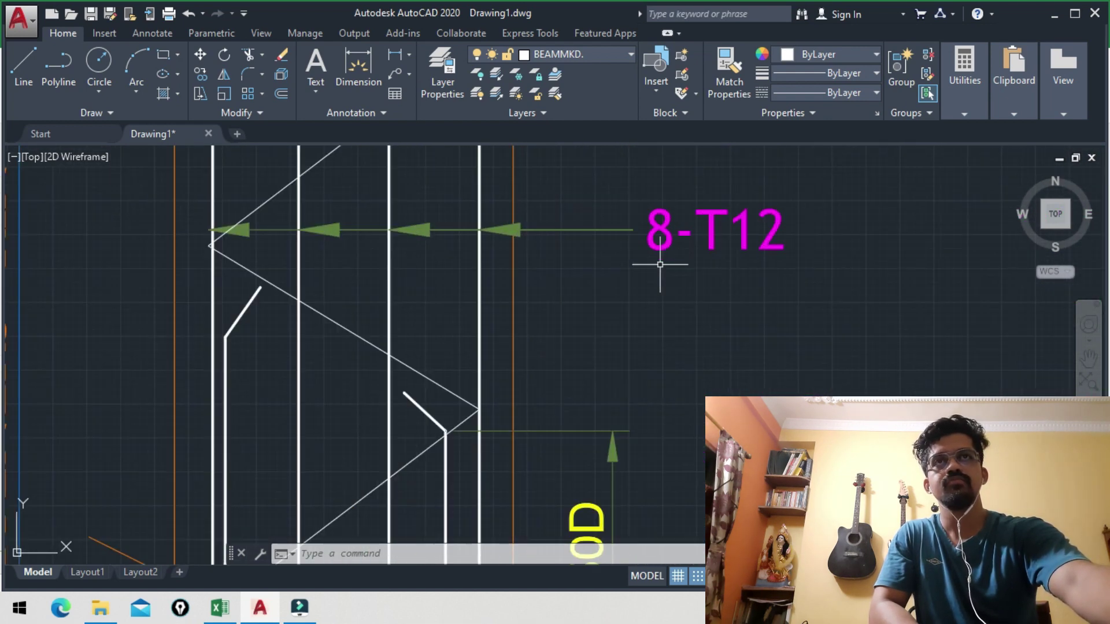
scroll(644, 372, "down", 2)
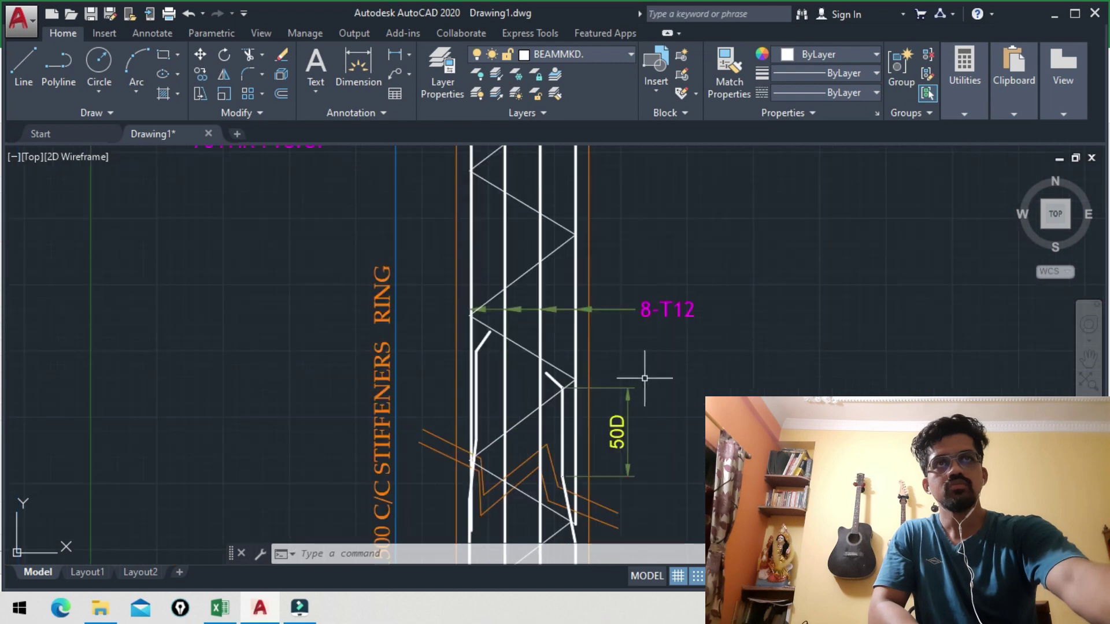
scroll(656, 322, "down", 2)
mouse_move(656, 321)
left_mouse_down()
mouse_move(728, 386)
mouse_move(701, 514)
left_mouse_up()
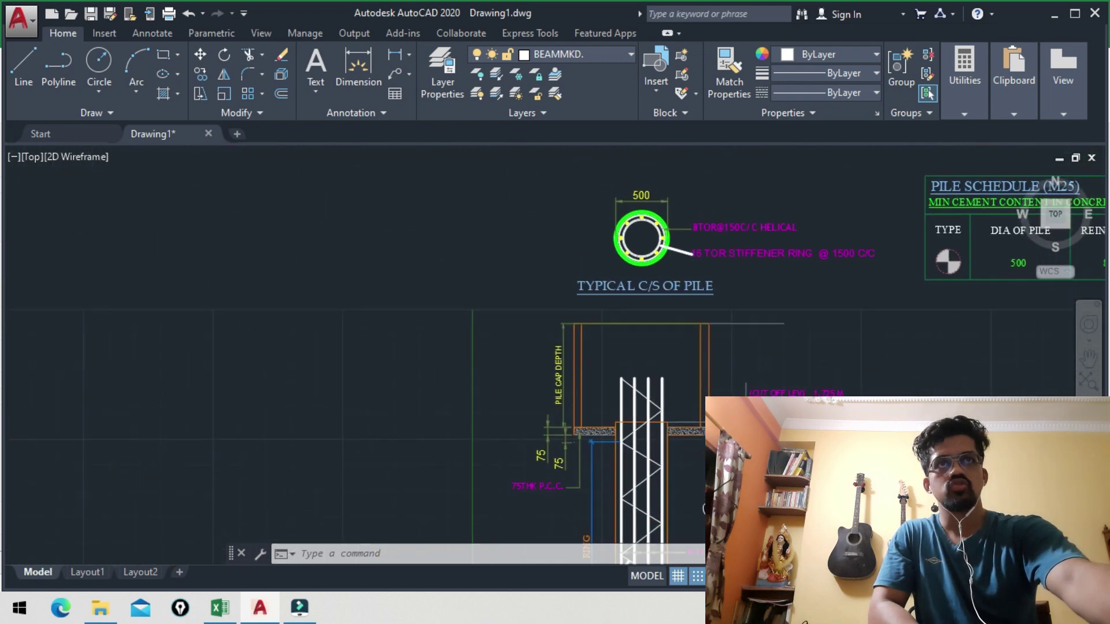
scroll(662, 225, "up", 3)
scroll(708, 293, "up", 3)
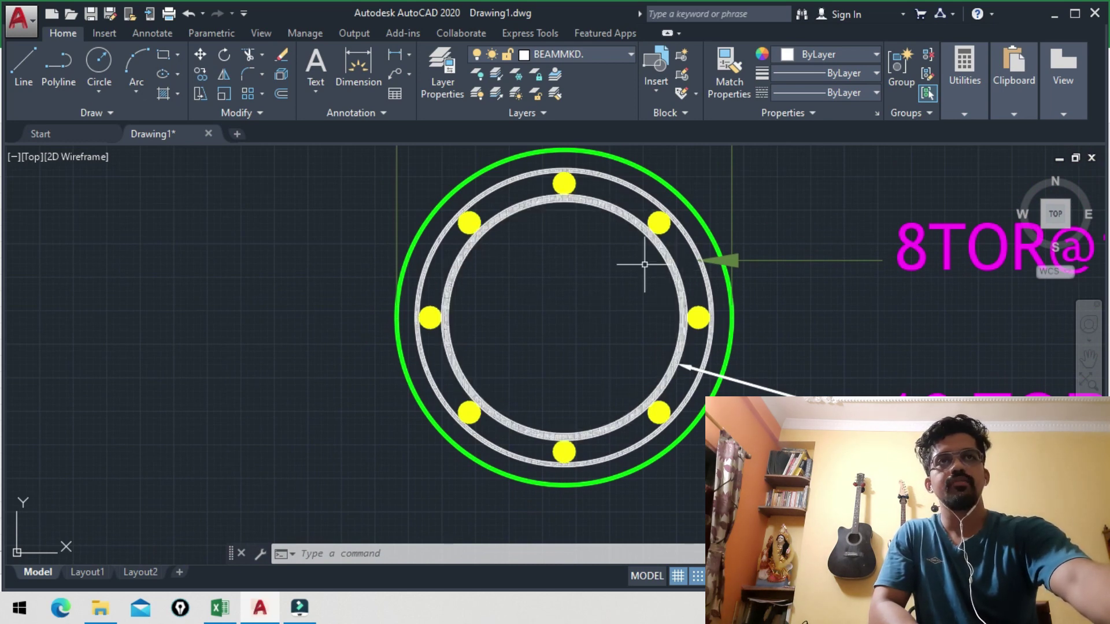
Check the stiffener ring, helical labels, 75THK P.C.C. note and 50D lap detail, then switch to Excel
left_click_drag(679, 292, 564, 279)
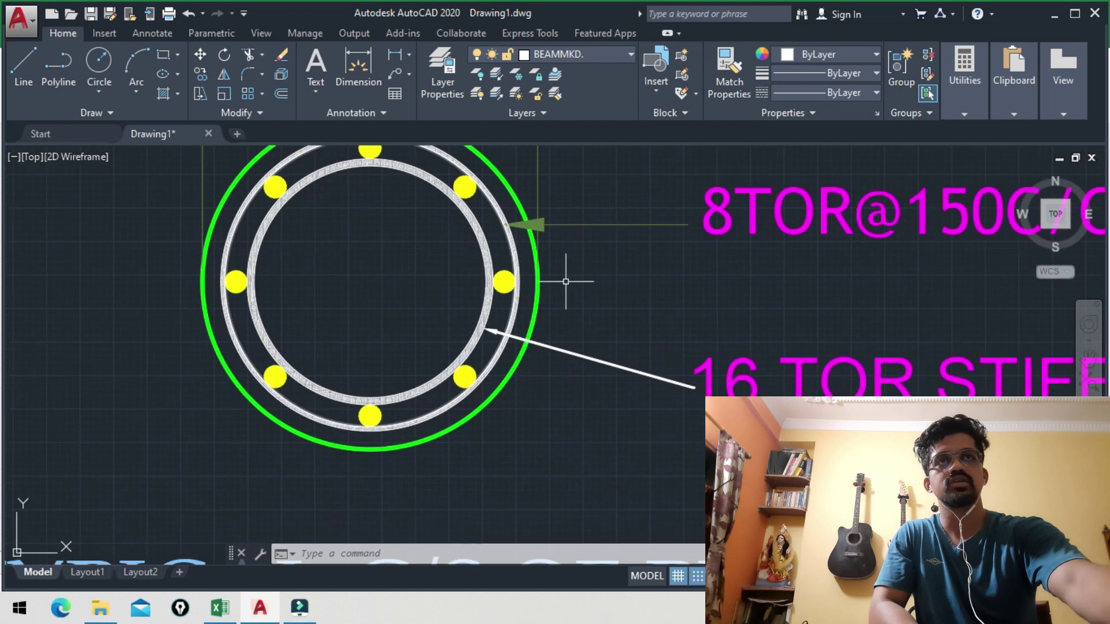
left_click_drag(598, 394, 595, 394)
left_click_drag(648, 365, 503, 359)
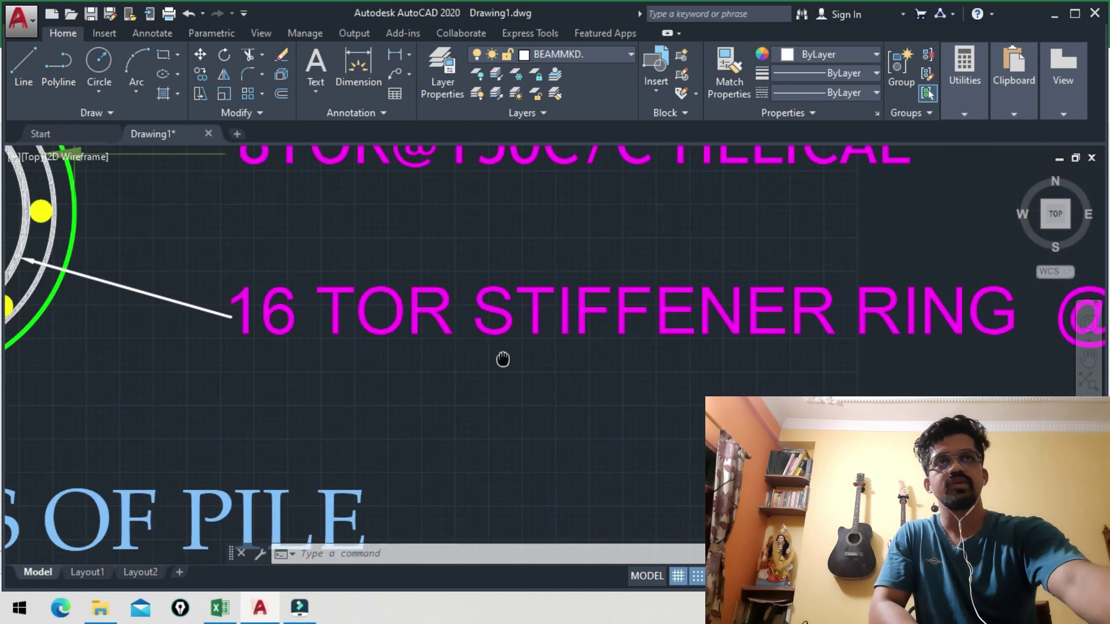
scroll(514, 377, "down", 2)
scroll(576, 354, "down", 5)
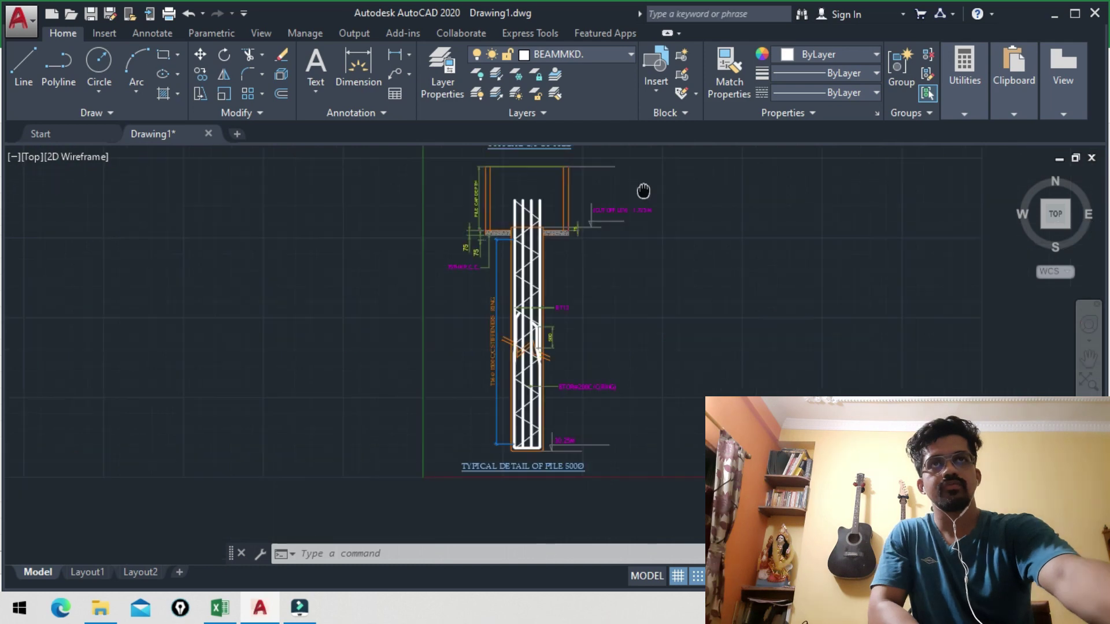
scroll(537, 243, "up", 5)
left_click_drag(532, 306, 631, 354)
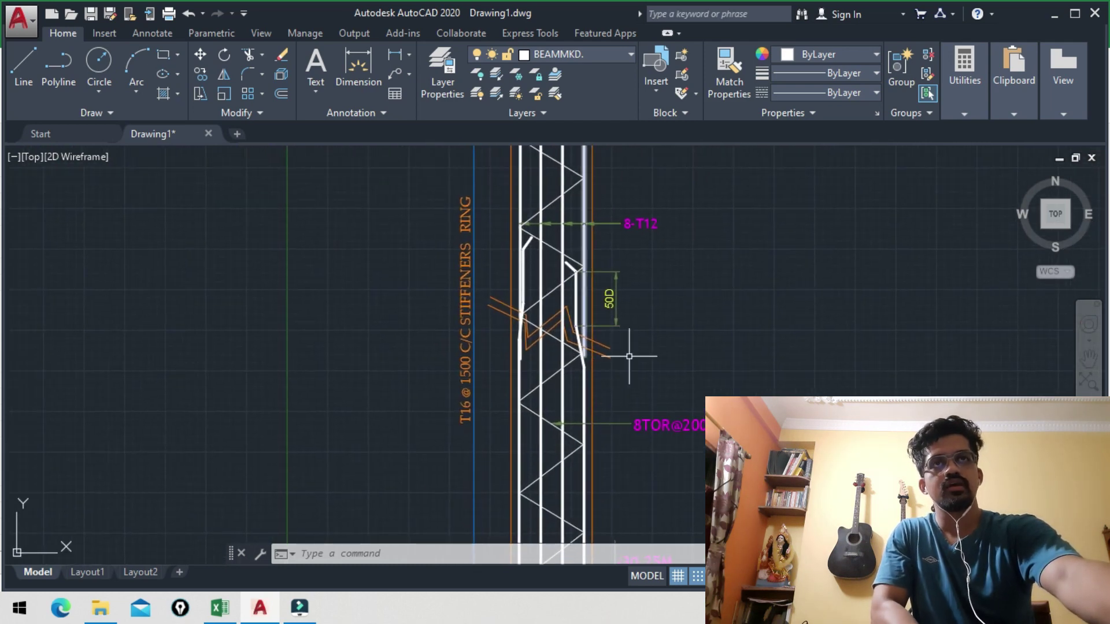
left_click_drag(701, 314, 729, 282)
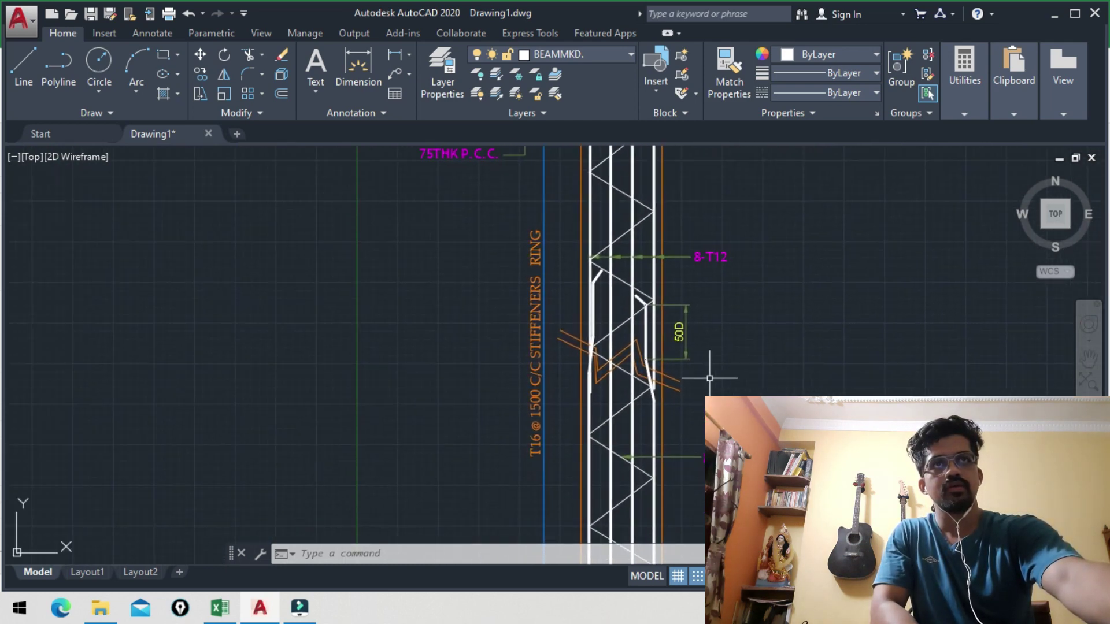
scroll(709, 378, "up", 1)
scroll(688, 347, "up", 3)
scroll(682, 304, "down", 2)
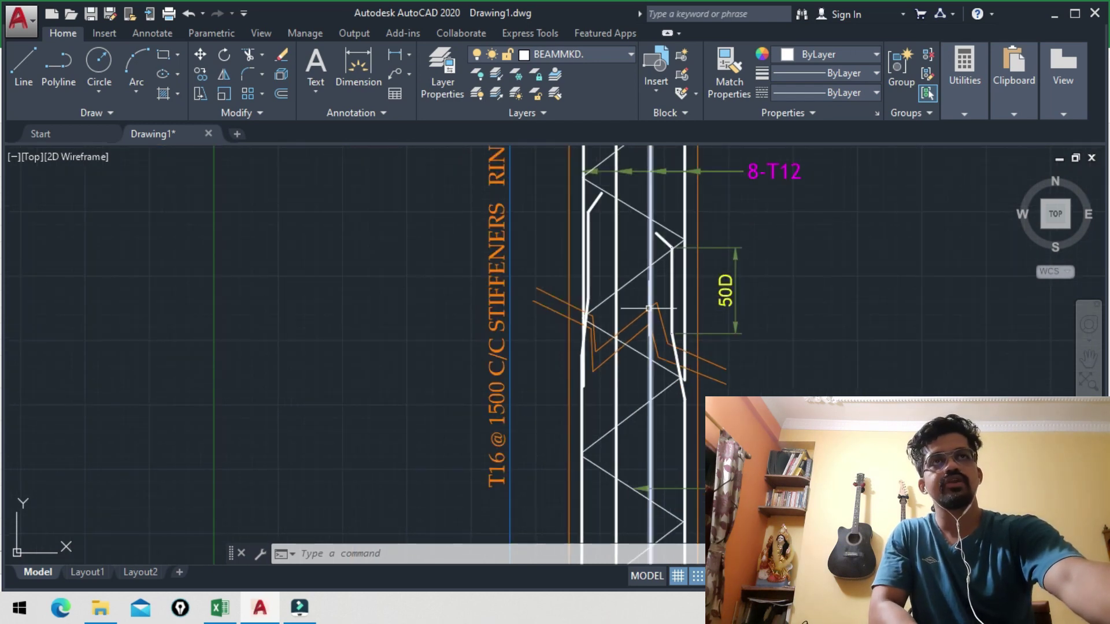
left_click_drag(766, 320, 715, 366)
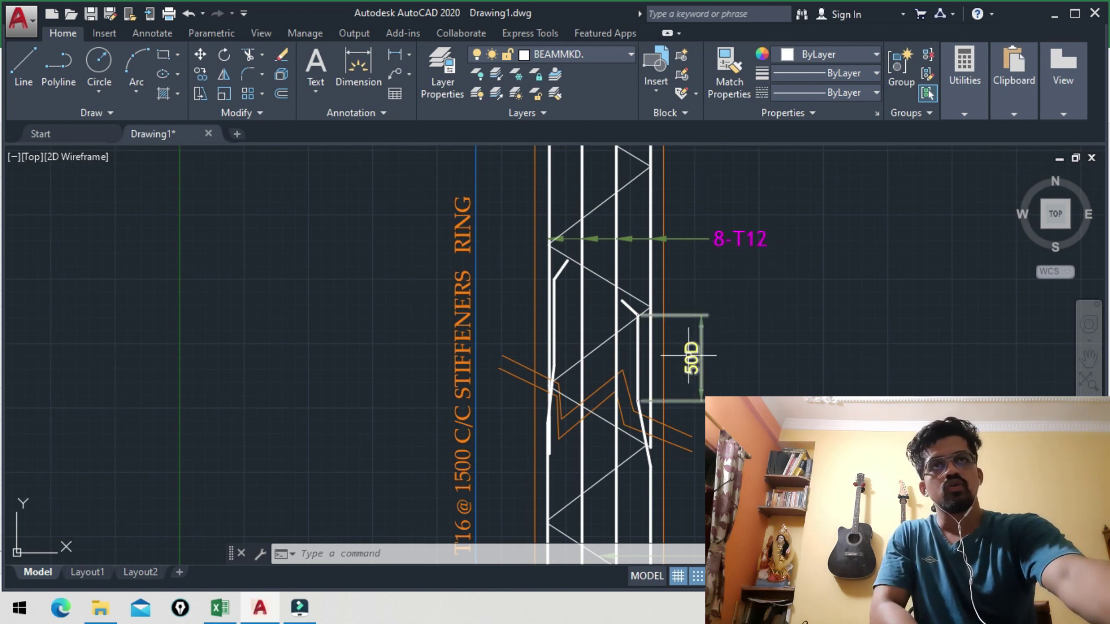
scroll(686, 292, "down", 4)
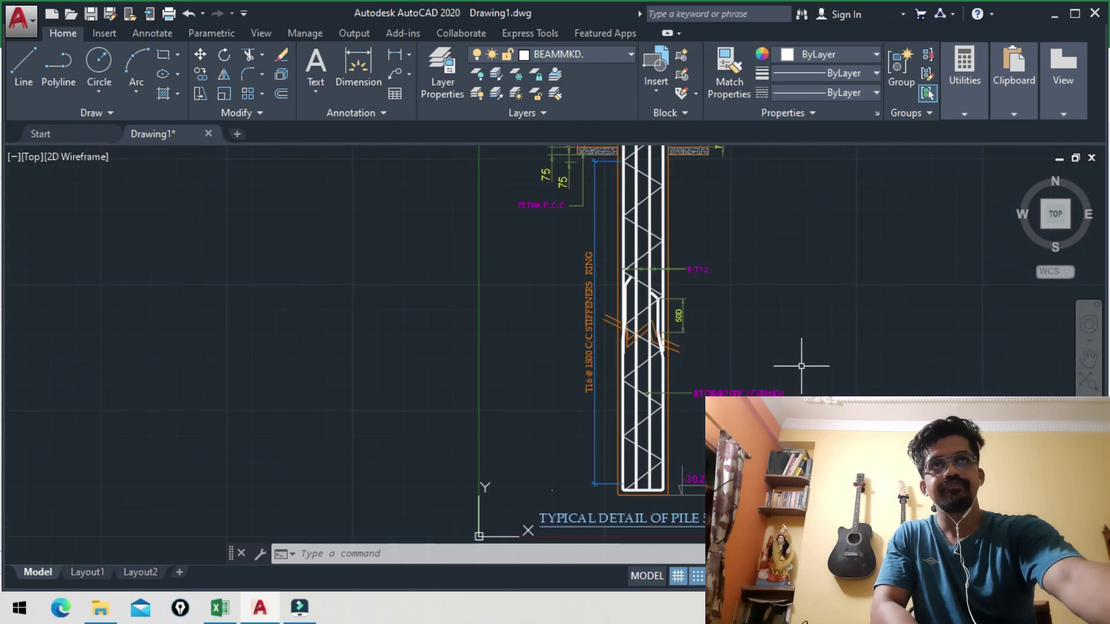
scroll(723, 347, "up", 2)
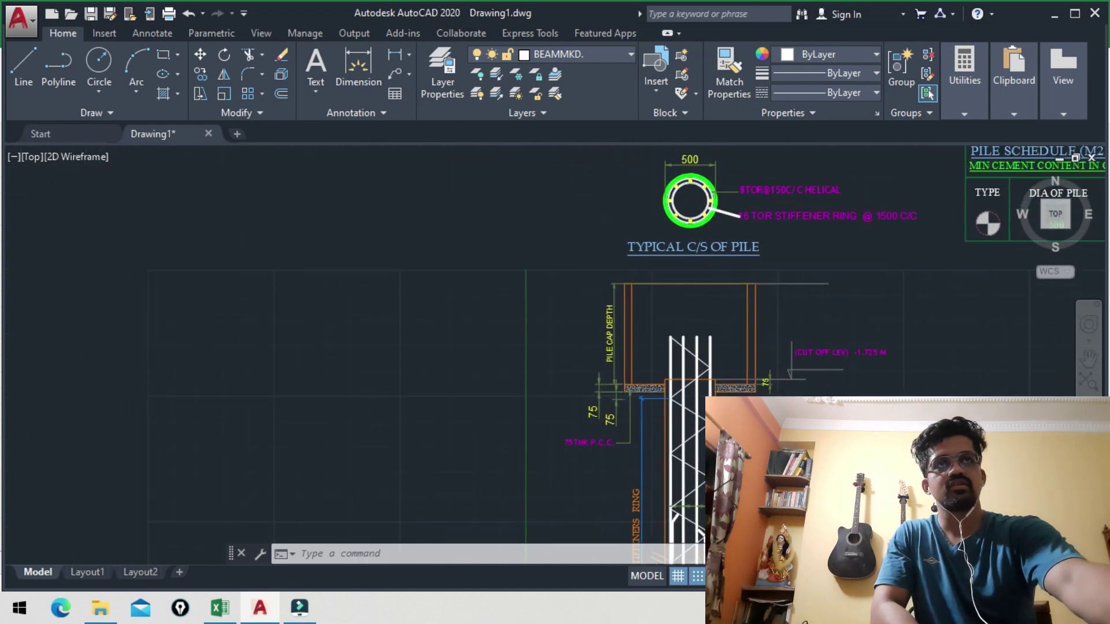
scroll(711, 300, "down", 2)
scroll(695, 268, "down", 3)
scroll(755, 302, "up", 1)
scroll(760, 201, "down", 1)
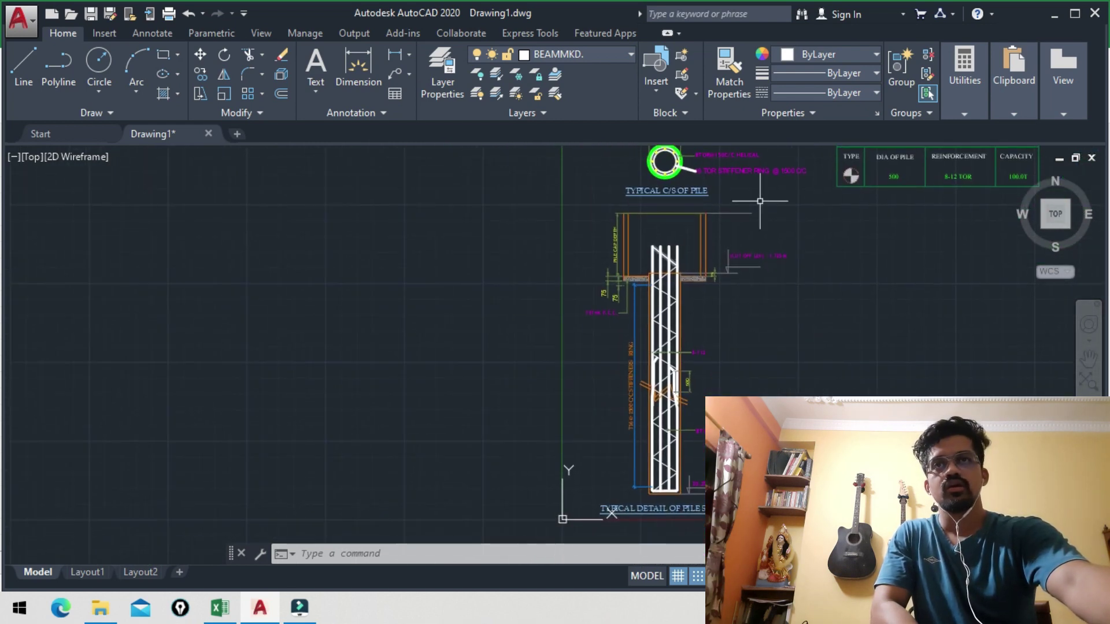
left_click(220, 606)
Scroll through the bar bending schedule on Sheet1
left_click(104, 562)
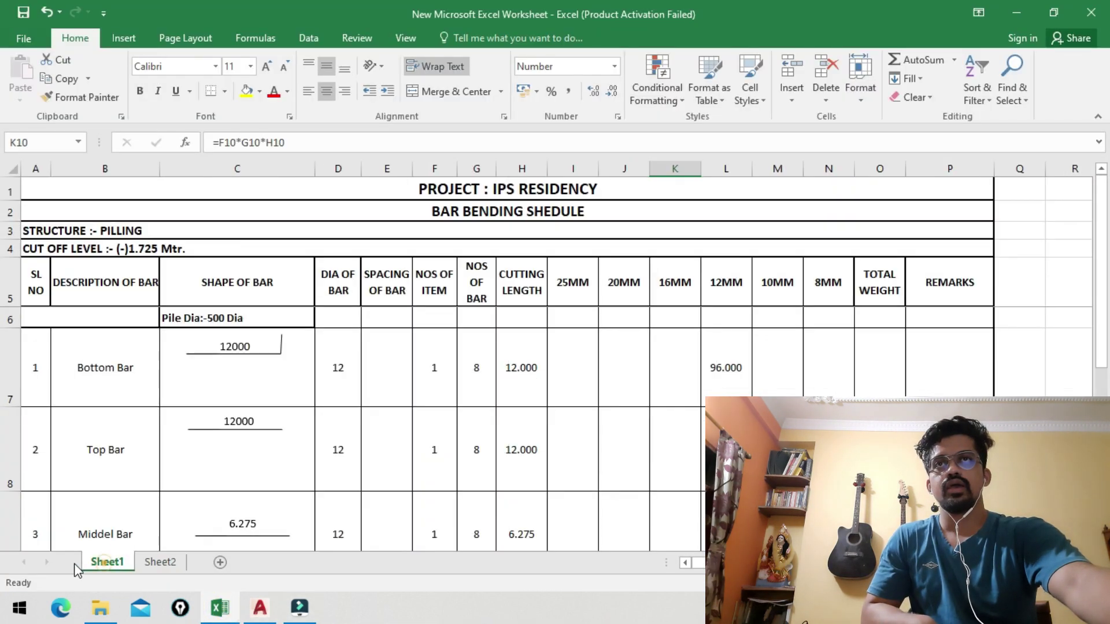
scroll(324, 359, "down", 2)
scroll(341, 405, "up", 1)
scroll(349, 446, "up", 2)
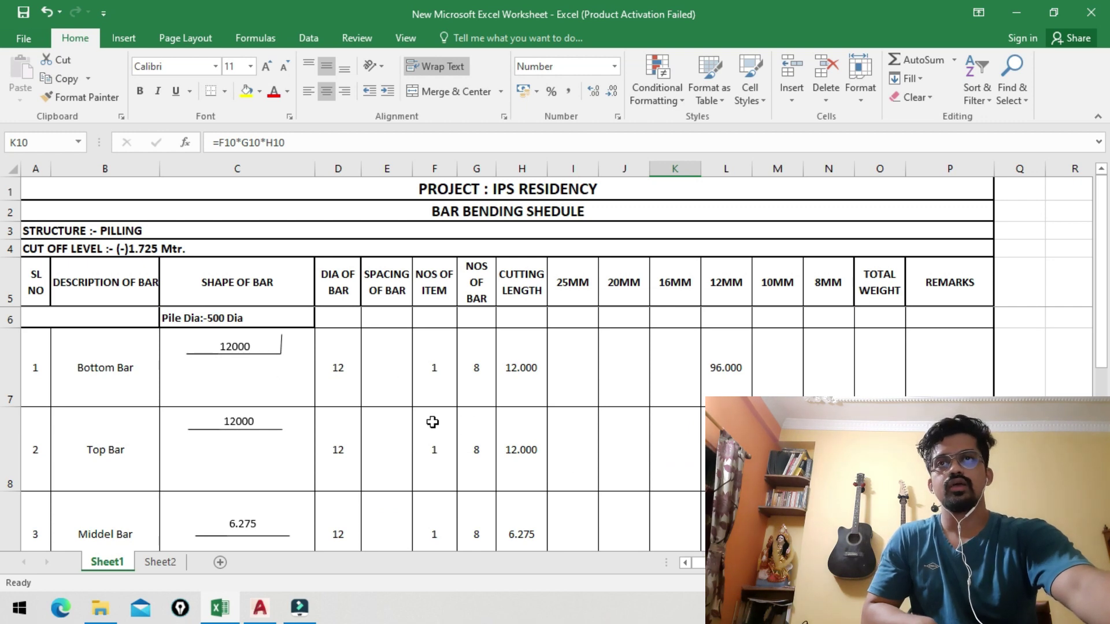
Review the column A ring and bar-number calculations on Sheet2, then return to the AutoCAD pile cap
left_click(166, 564)
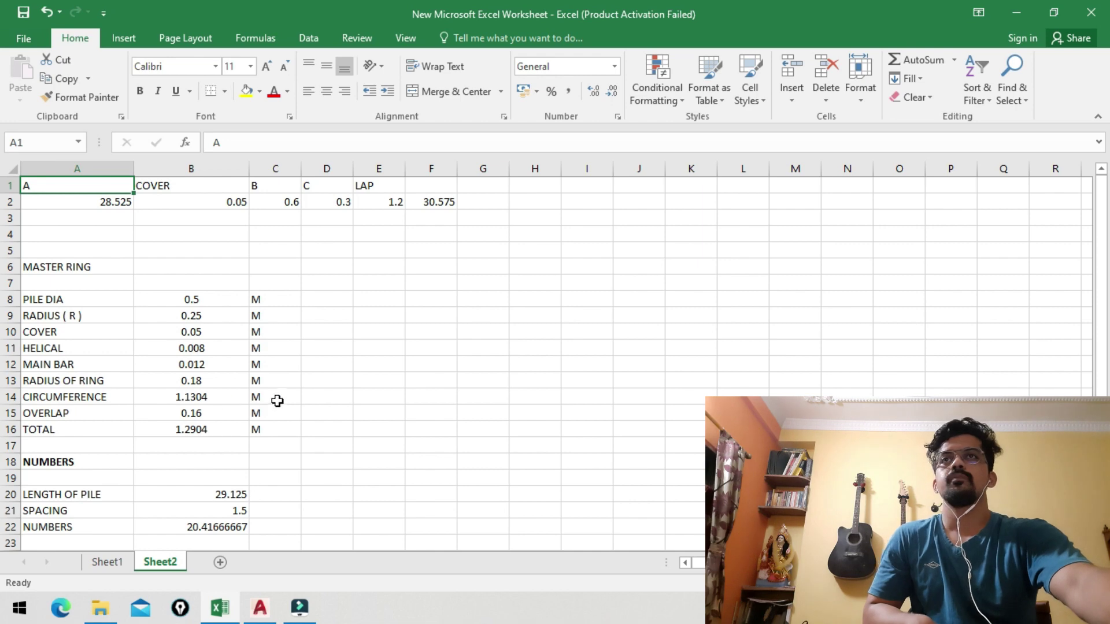
left_click(102, 229)
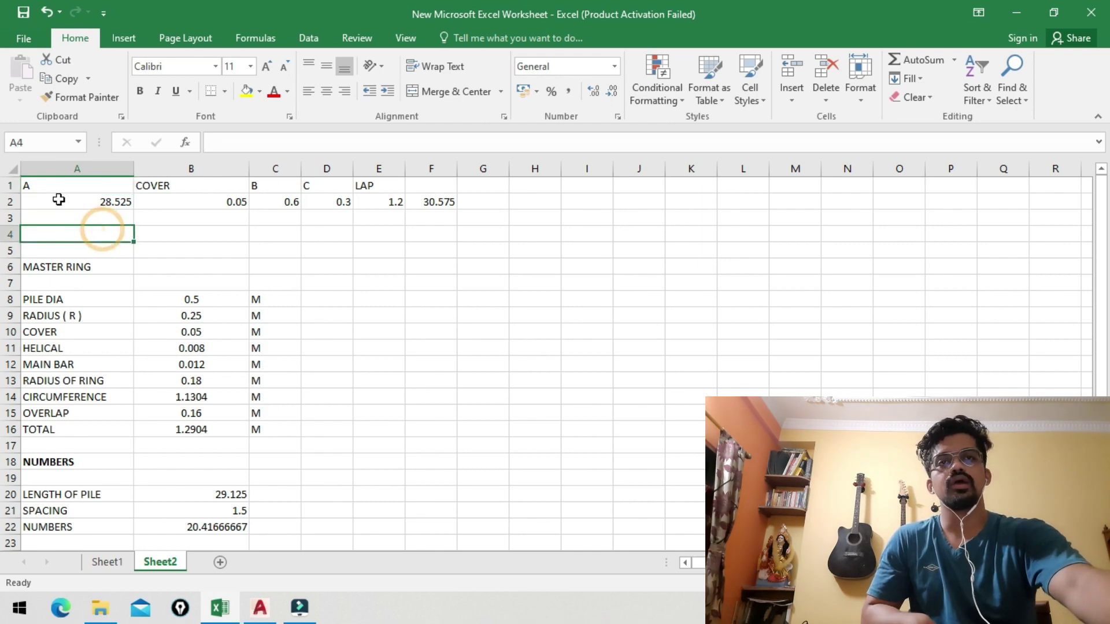
left_click(63, 191)
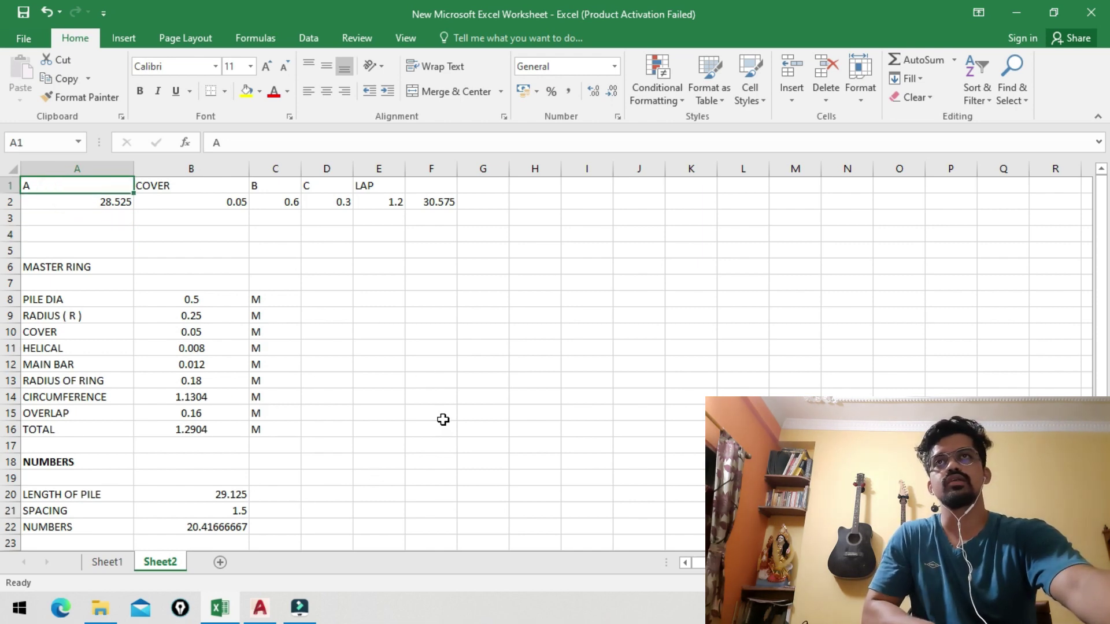
key("alt+Tab")
mouse_move(623, 241)
left_mouse_down()
mouse_move(708, 224)
mouse_move(739, 197)
left_mouse_up()
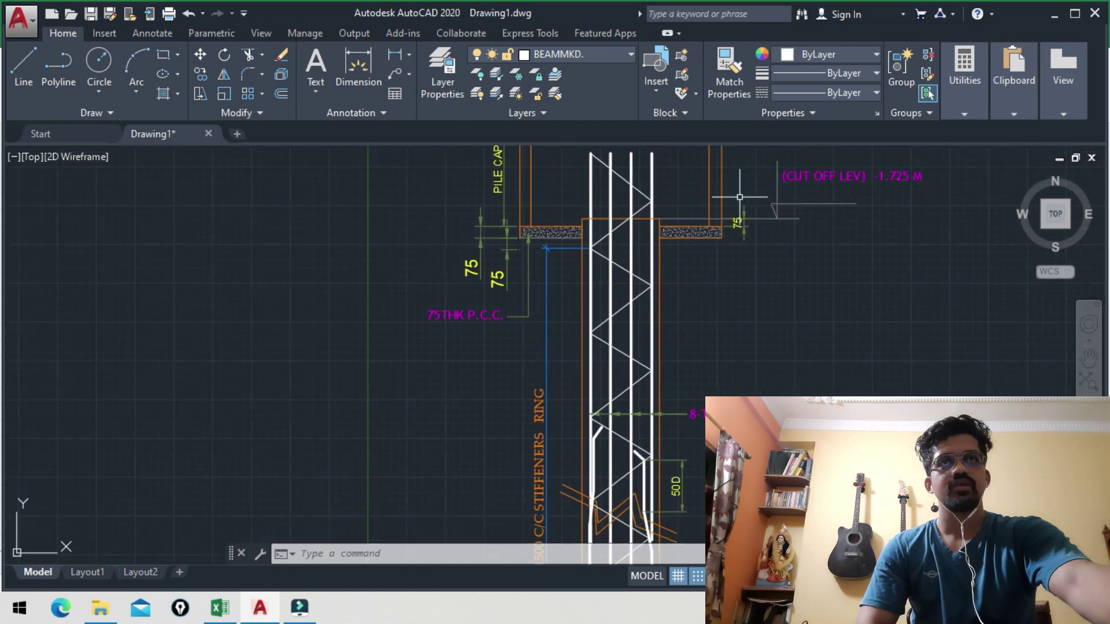
mouse_move(780, 359)
left_mouse_down()
mouse_move(726, 258)
mouse_move(751, 296)
mouse_move(751, 231)
left_mouse_up()
scroll(628, 427, "up", 2)
scroll(629, 428, "up", 4)
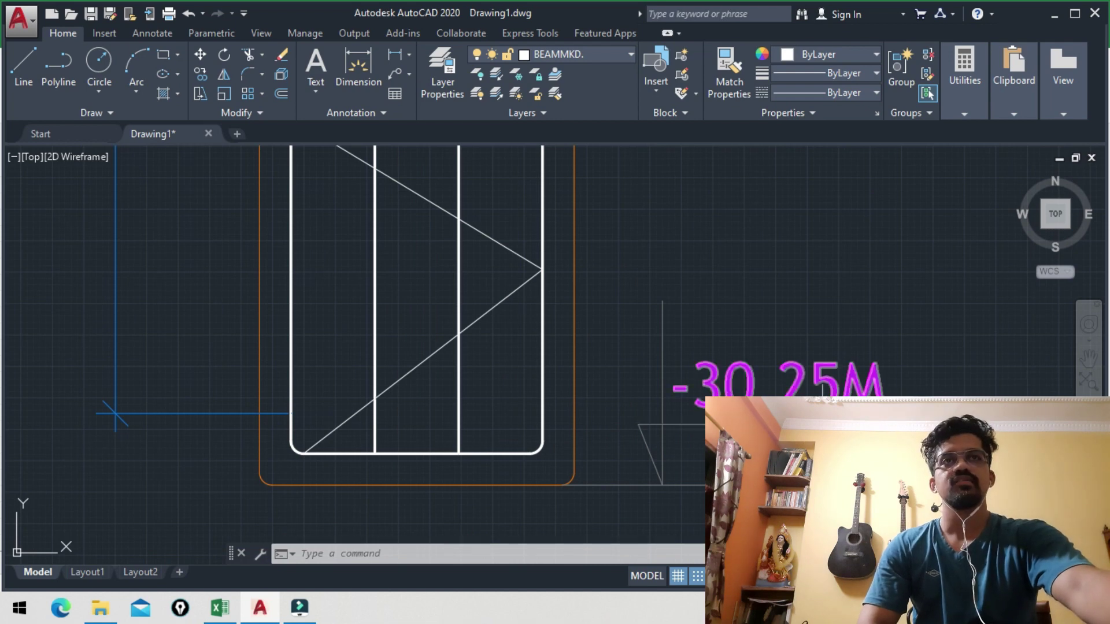
left_click_drag(600, 404, 649, 516)
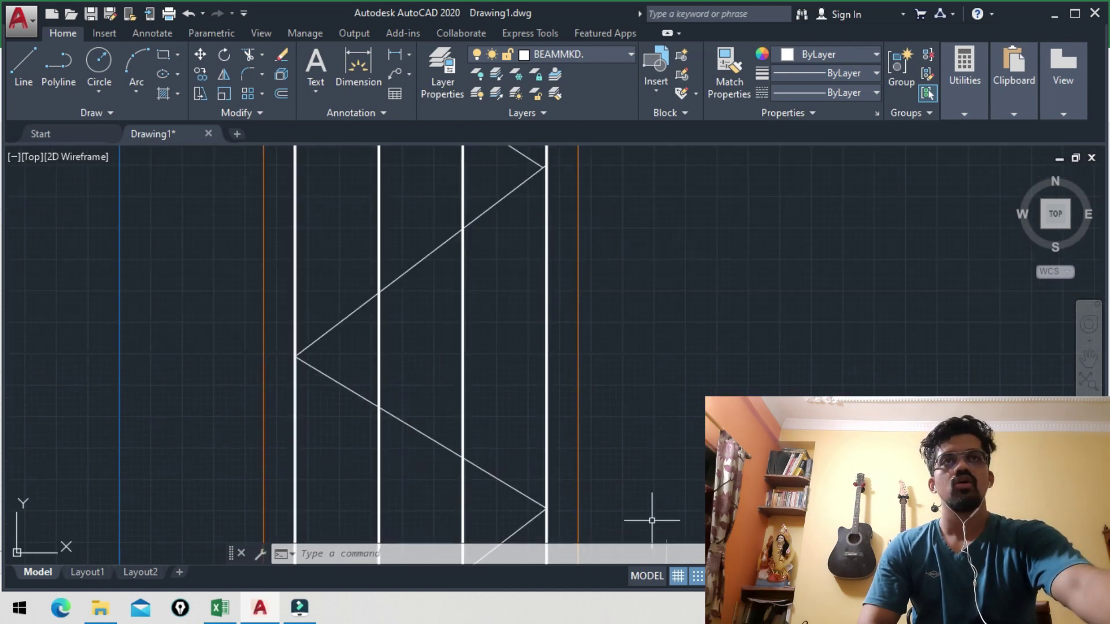
scroll(675, 428, "down", 4)
scroll(647, 422, "down", 3)
scroll(676, 399, "down", 3)
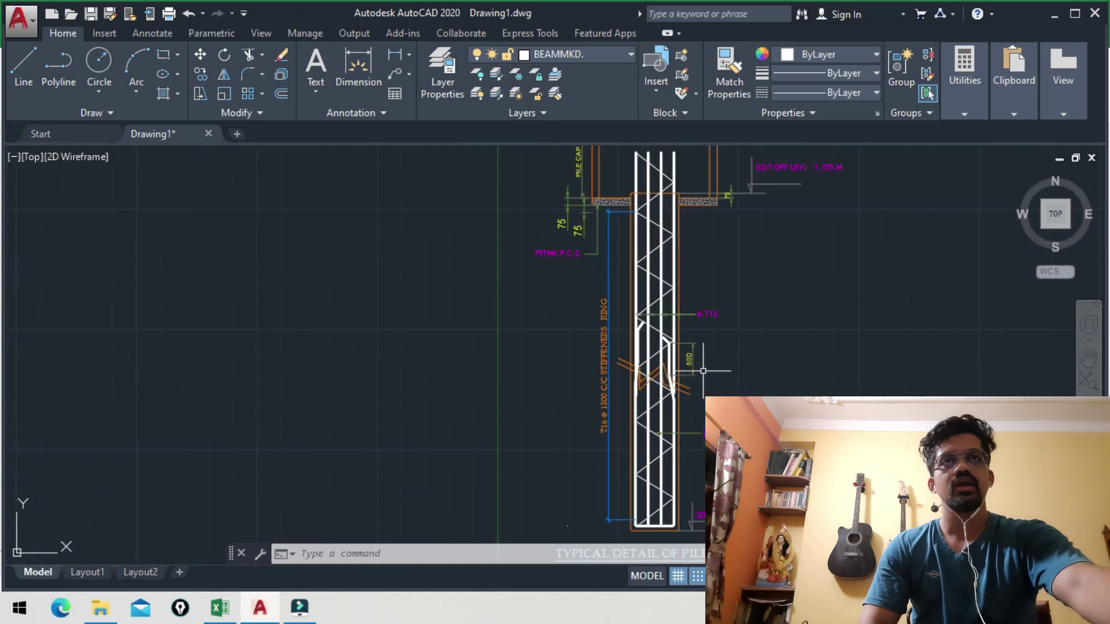
scroll(703, 370, "down", 3)
scroll(677, 412, "up", 4)
scroll(647, 381, "up", 2)
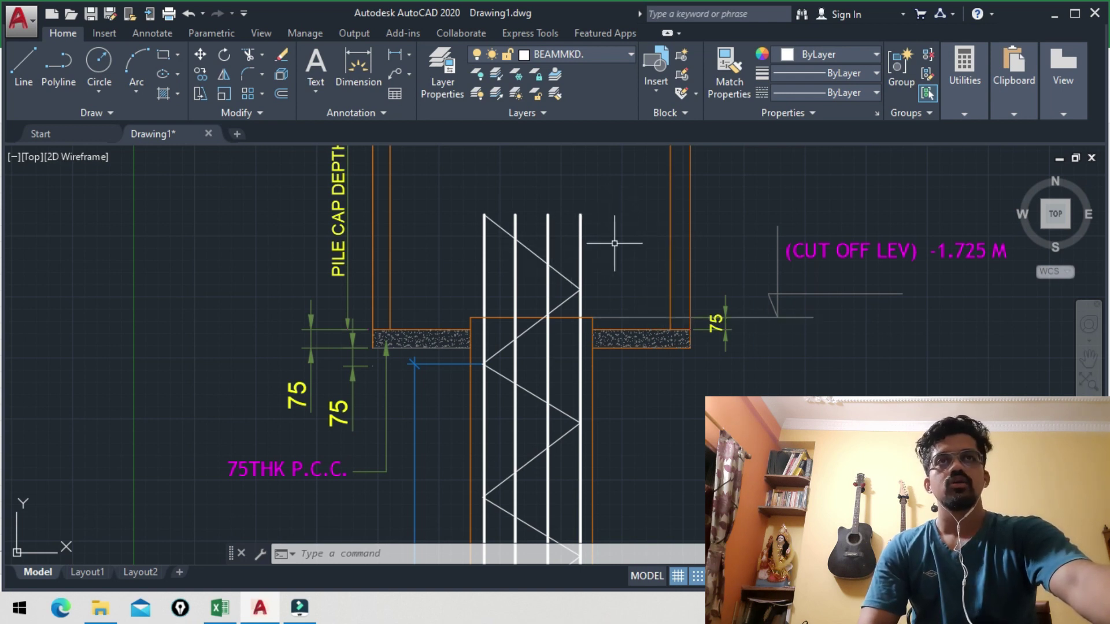
scroll(613, 226, "down", 2)
left_click_drag(675, 284, 687, 234)
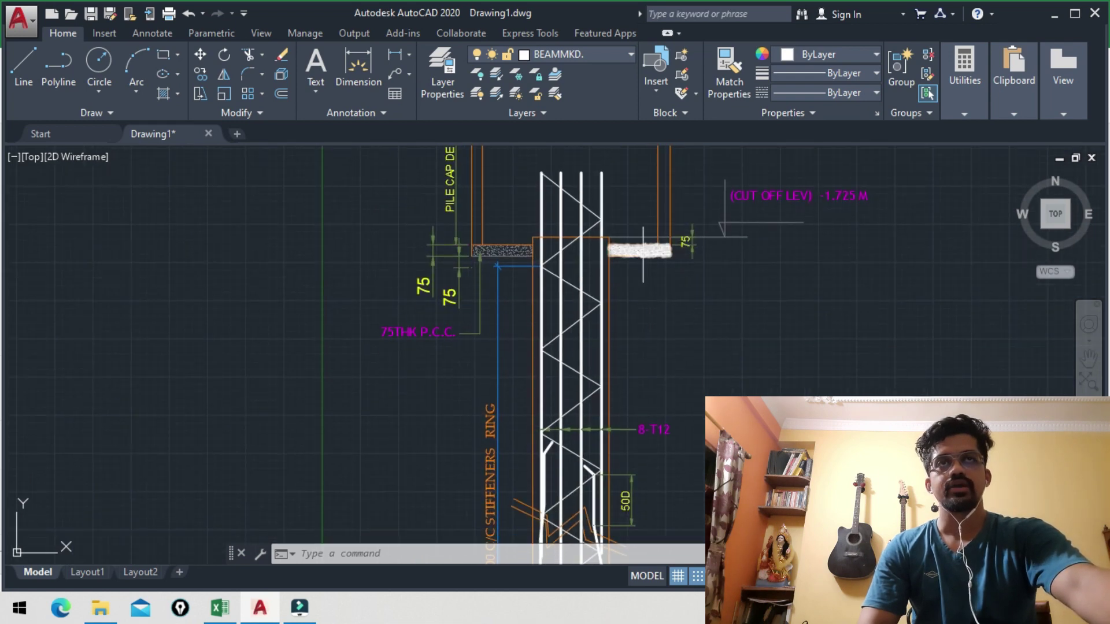
scroll(687, 235, "down", 2)
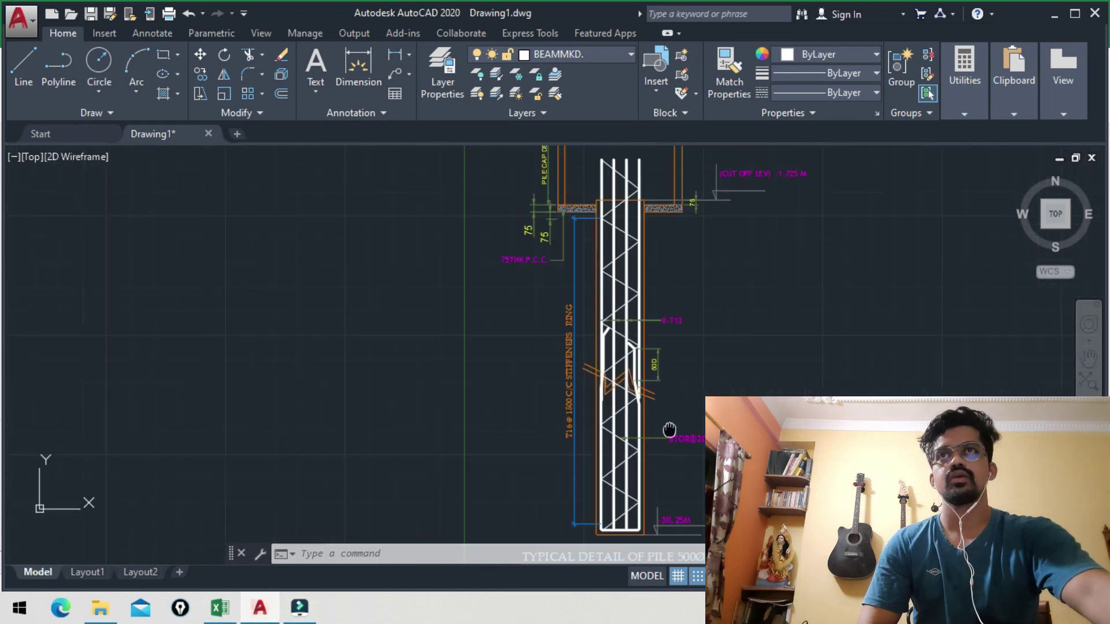
left_click(223, 616)
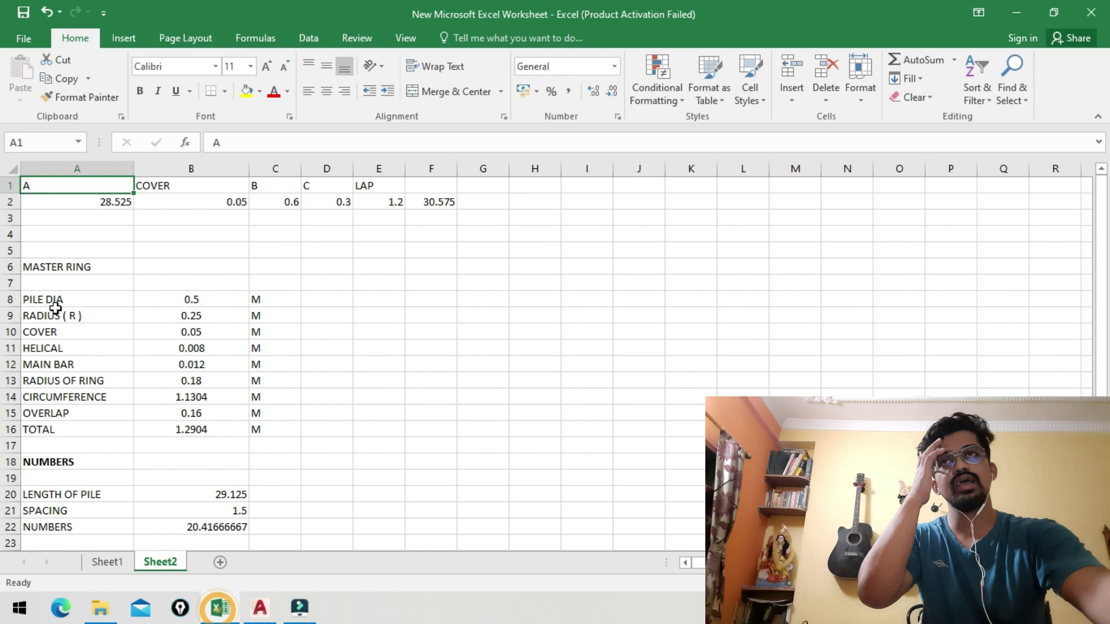
left_click(57, 192)
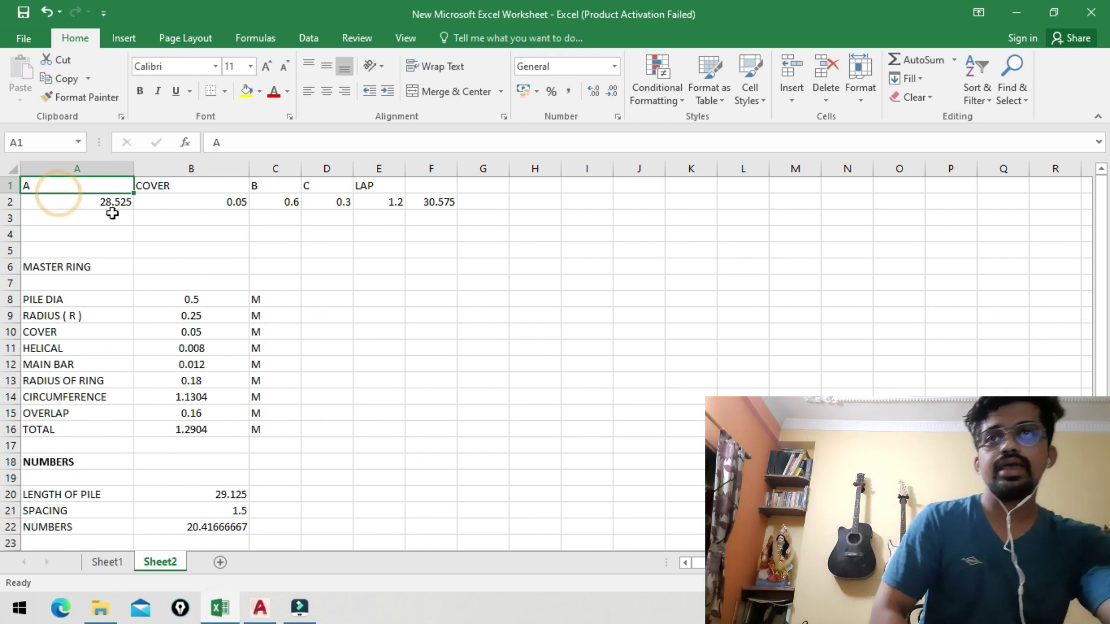
double_click(111, 202)
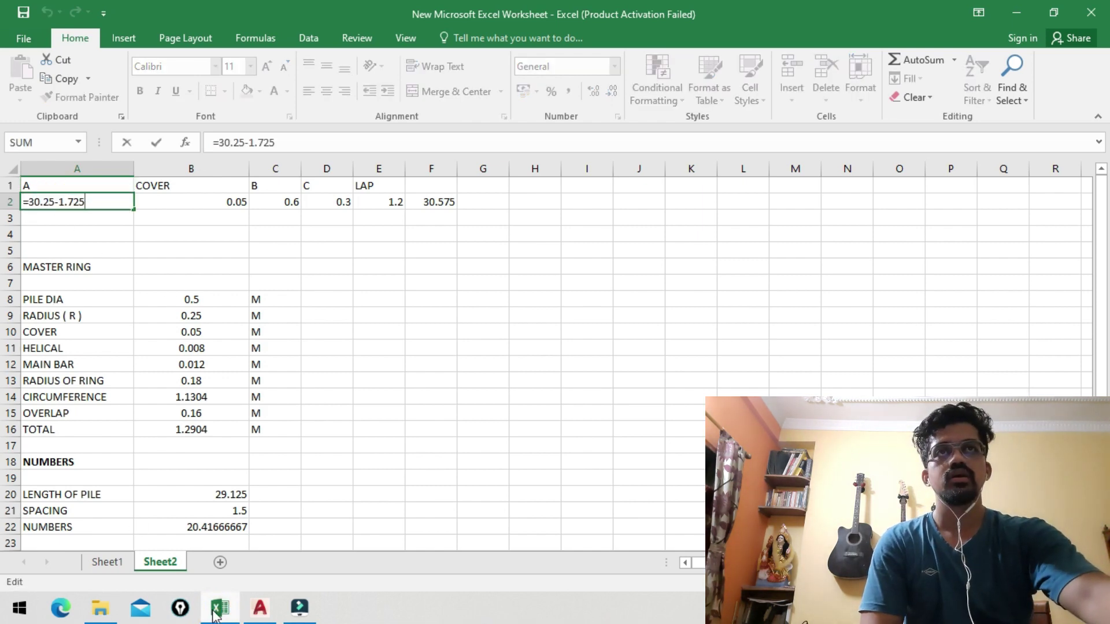
left_click(261, 609)
scroll(751, 312, "up", 2)
scroll(607, 376, "up", 1)
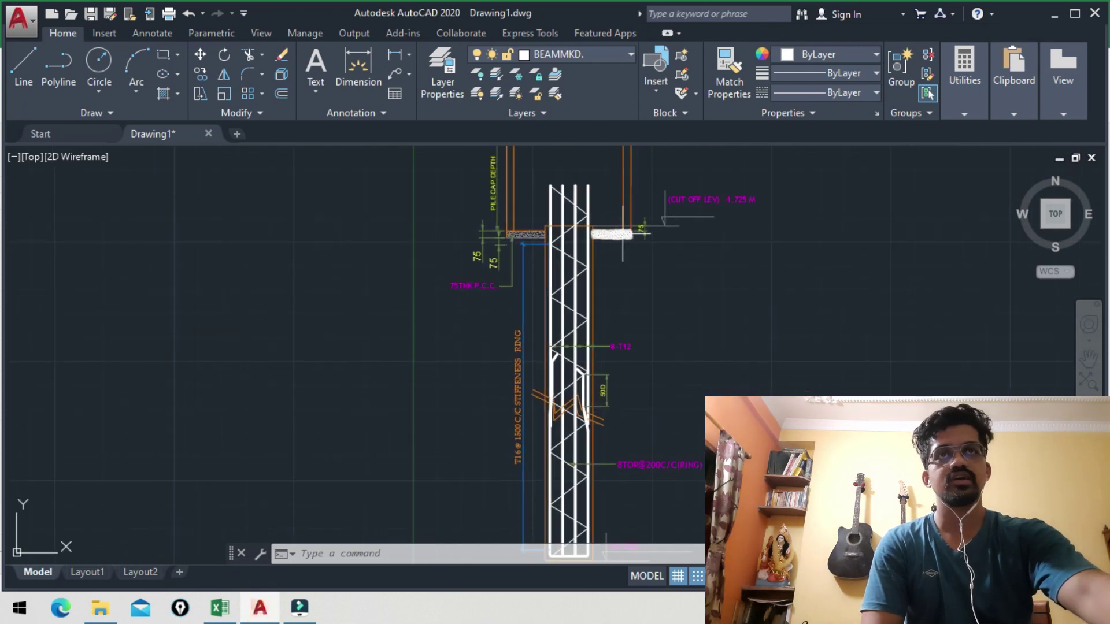
scroll(717, 220, "up", 2)
mouse_move(674, 255)
left_mouse_down()
mouse_move(691, 247)
mouse_move(619, 226)
left_mouse_up()
scroll(566, 293, "up", 5)
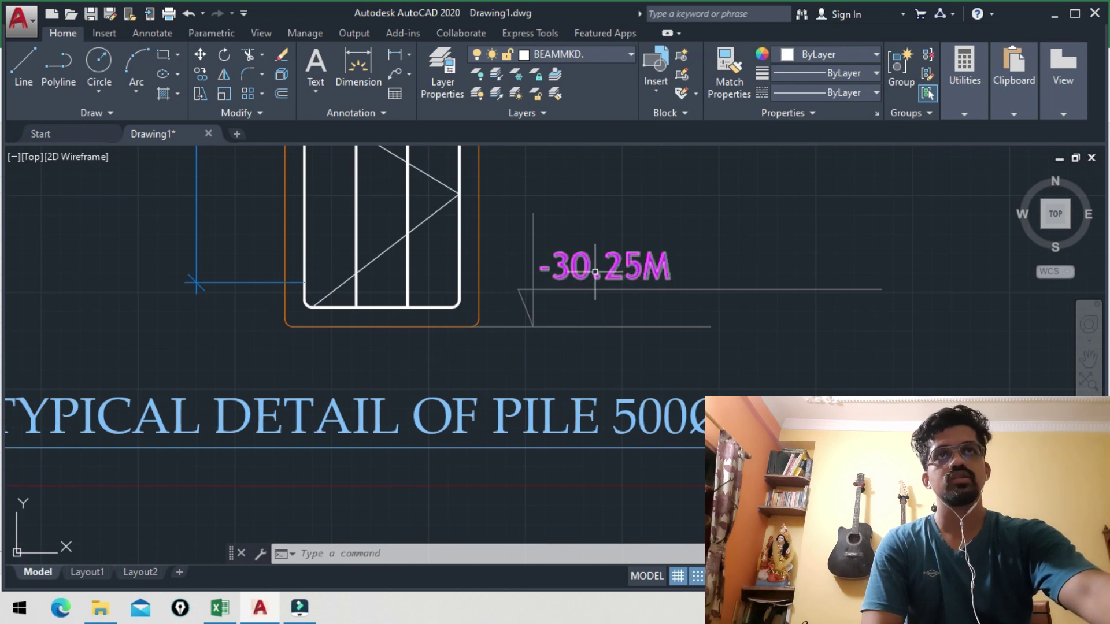
scroll(590, 282, "down", 3)
scroll(601, 269, "down", 2)
left_click_drag(606, 262, 569, 366)
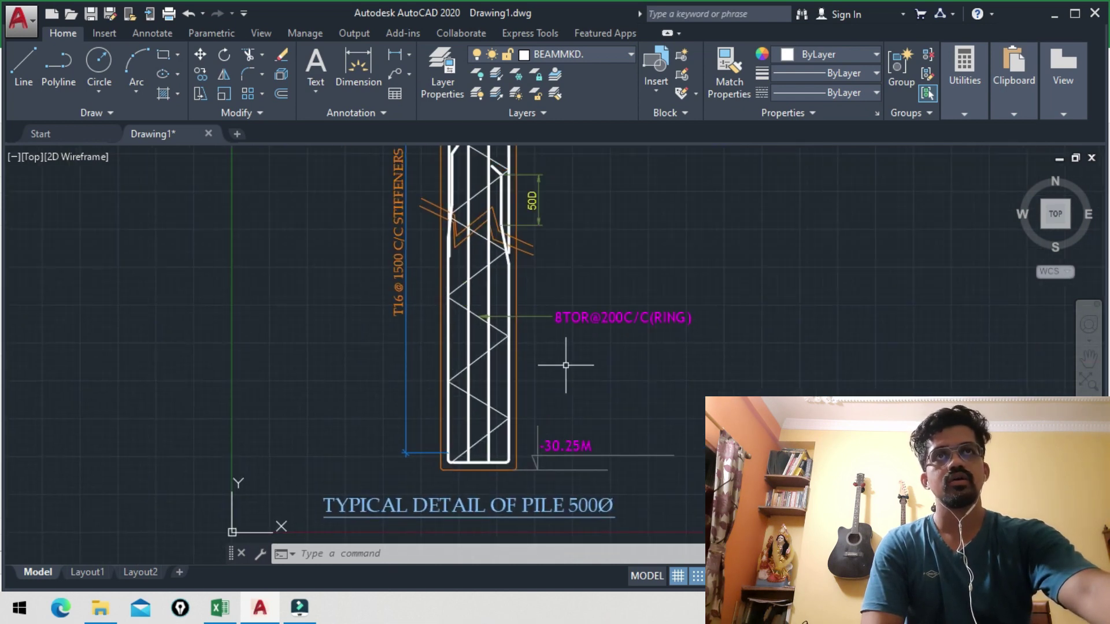
scroll(589, 330, "down", 3)
scroll(595, 370, "up", 3)
scroll(589, 393, "up", 2)
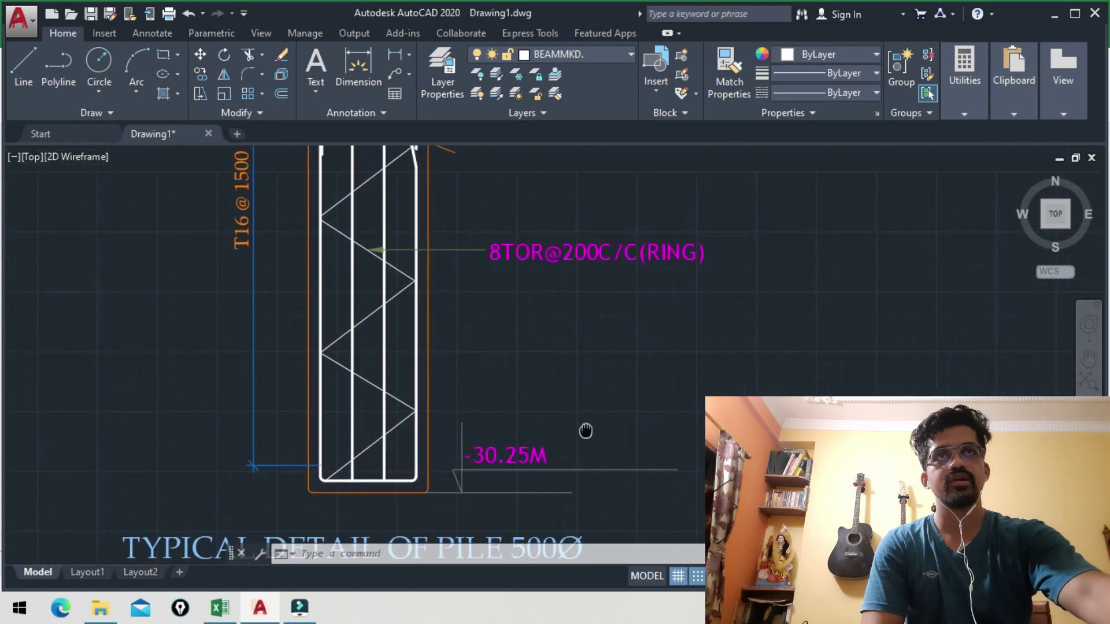
scroll(585, 424, "down", 3)
scroll(583, 347, "down", 2)
scroll(601, 300, "up", 5)
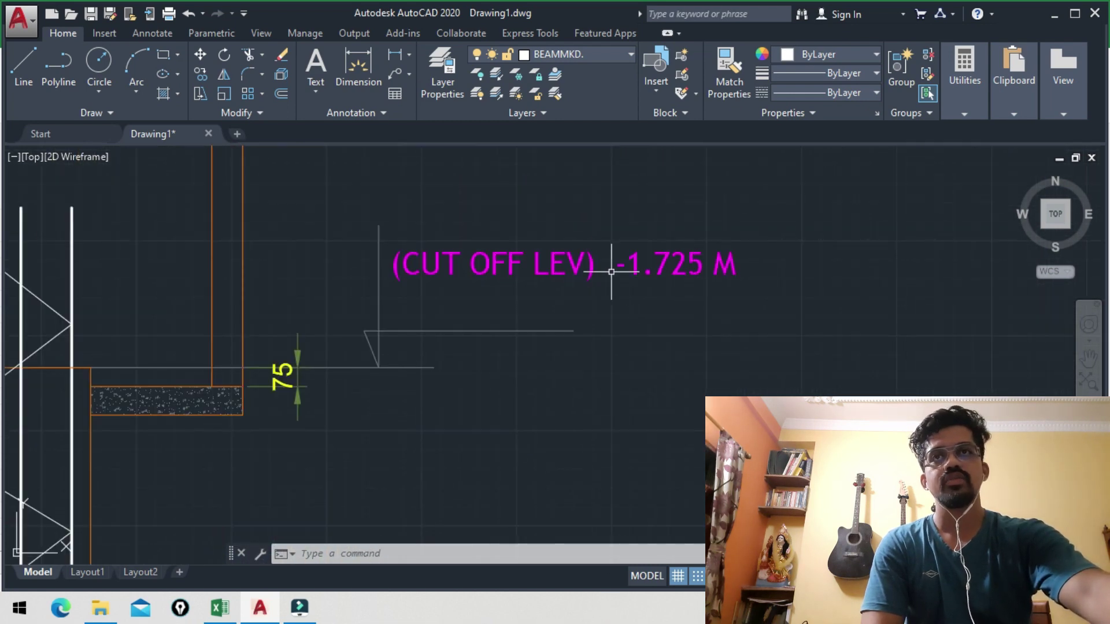
scroll(731, 279, "down", 1)
scroll(665, 312, "down", 4)
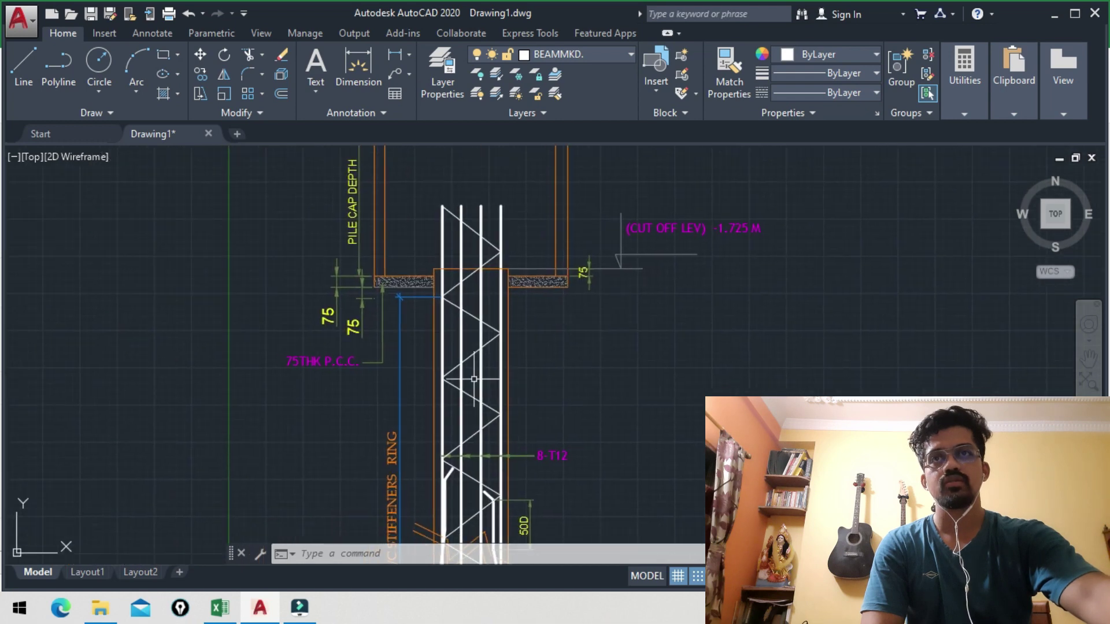
Commit A2's formula =30.25-1.725 so it shows 28.525, then return to the AutoCAD drawing
left_click(219, 610)
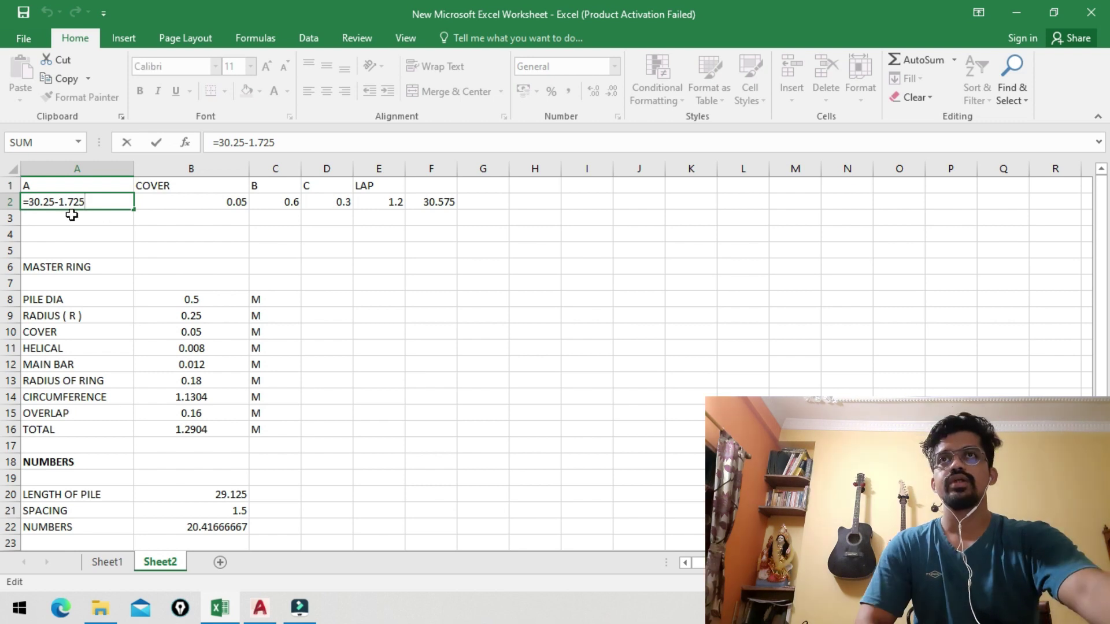
left_click(76, 235)
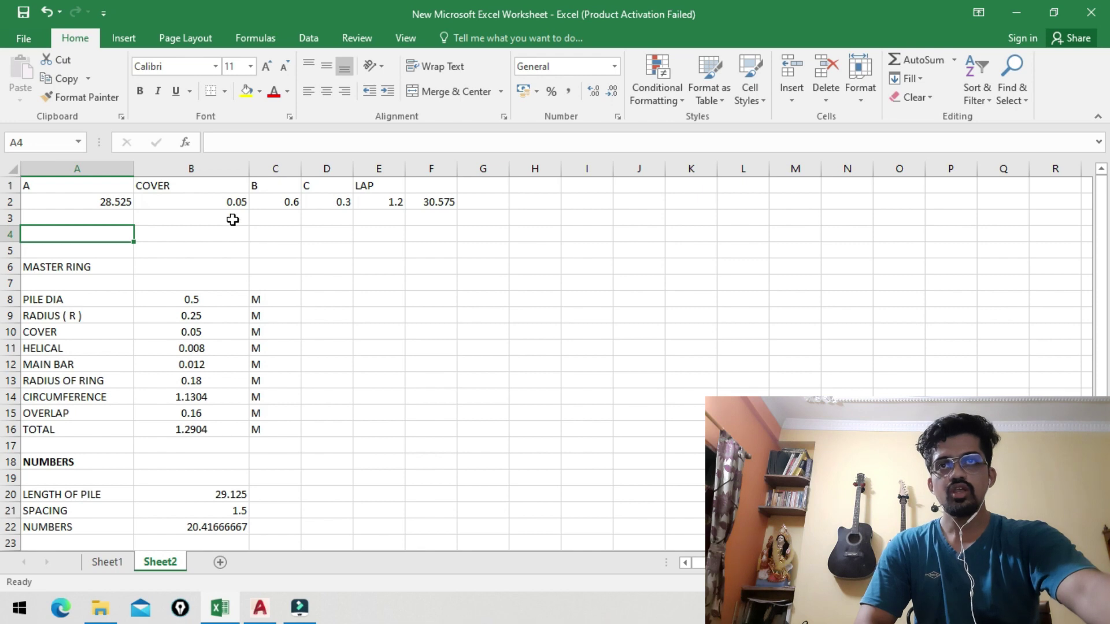
mouse_move(259, 608)
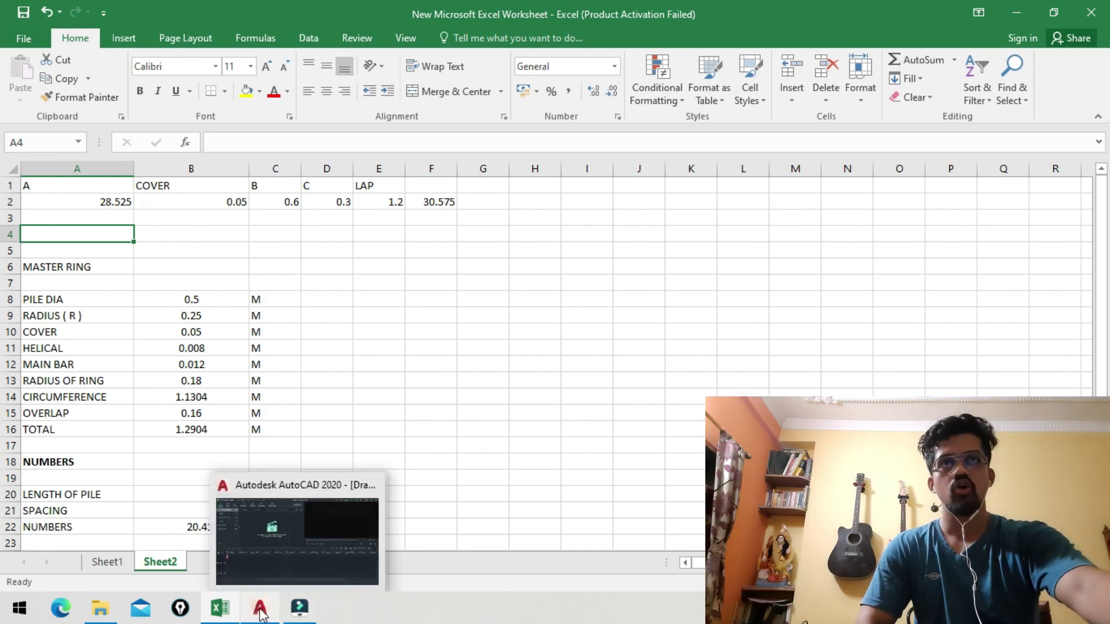
left_click(271, 526)
scroll(578, 359, "down", 5)
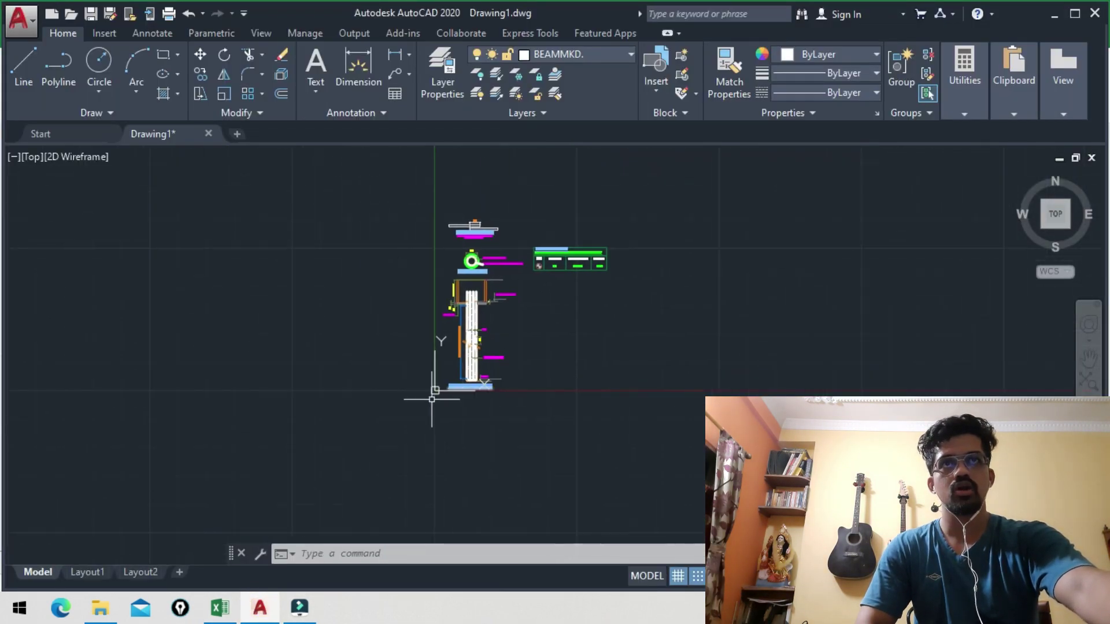
Zoom in on the -30.25M level at the pile toe corner, then bring Excel back to the front
scroll(636, 388, "up", 5)
scroll(613, 387, "up", 2)
scroll(607, 387, "up", 3)
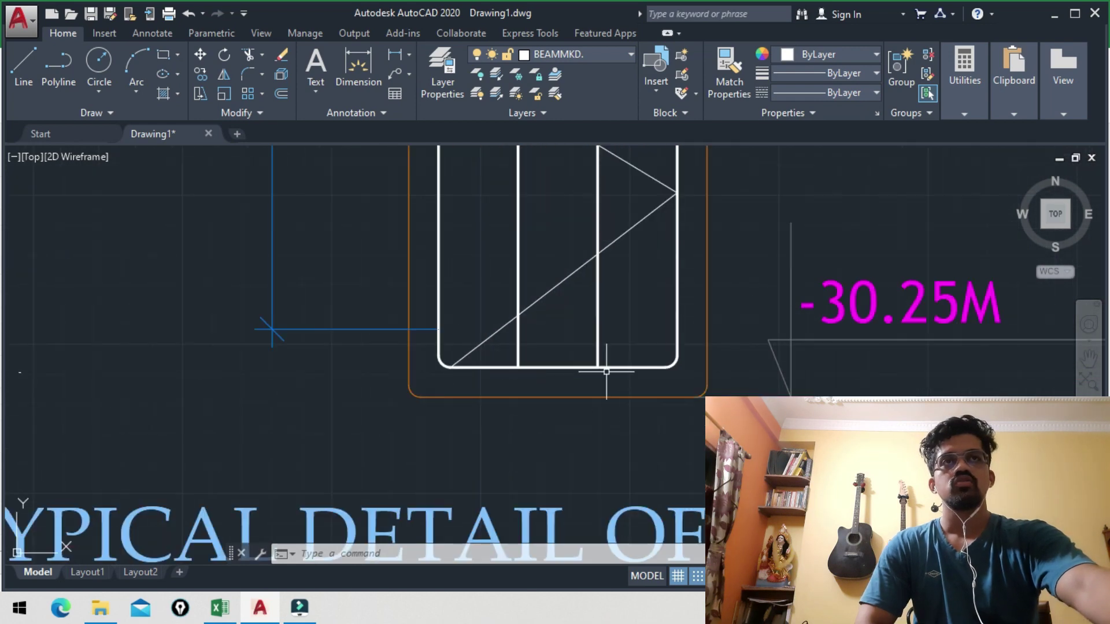
scroll(665, 387, "up", 2)
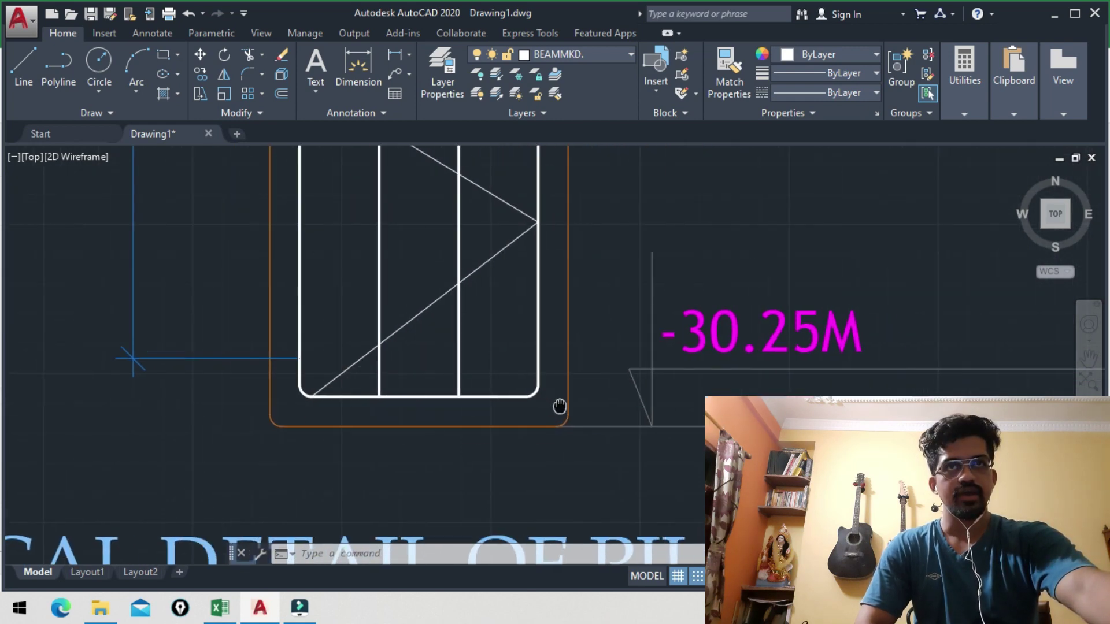
scroll(606, 434, "up", 3)
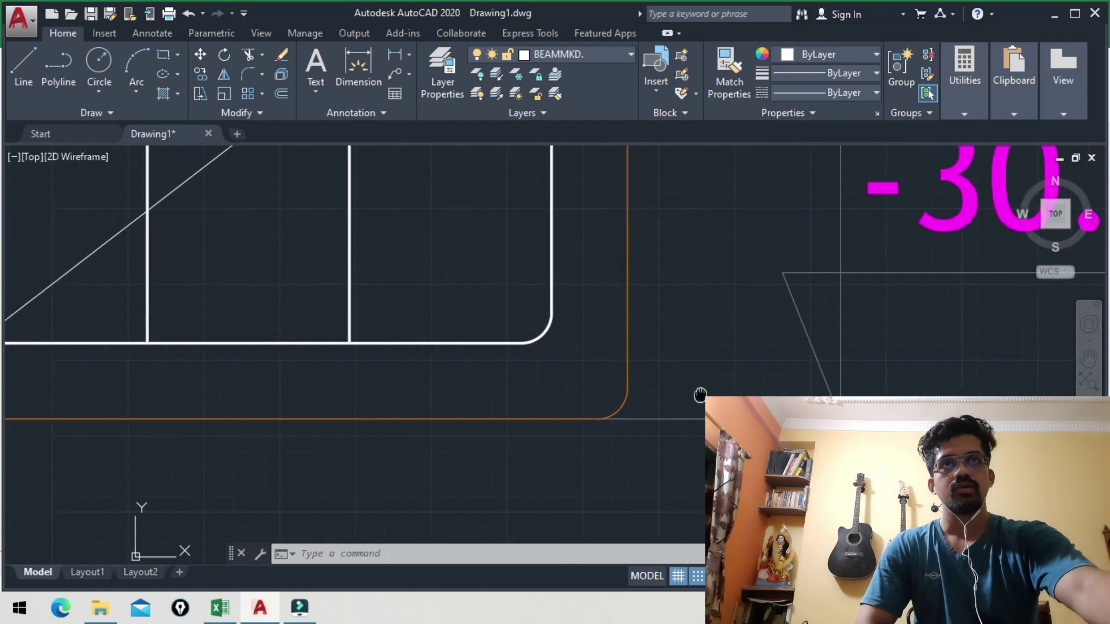
scroll(614, 410, "down", 3)
left_click_drag(614, 410, 634, 450)
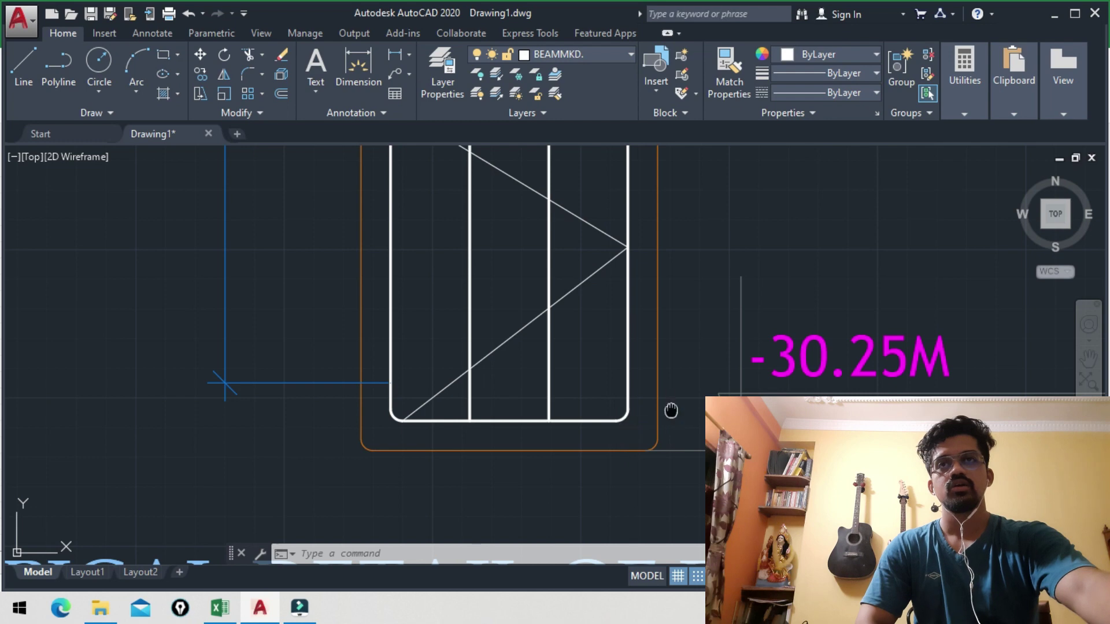
left_click_drag(671, 410, 689, 376)
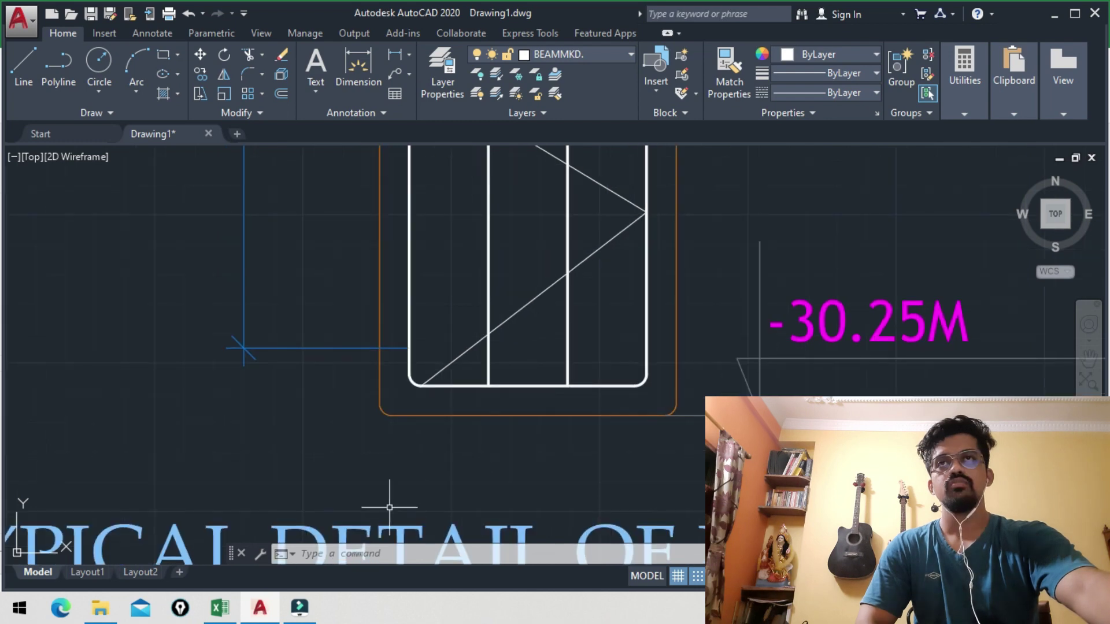
left_click(220, 607)
Review row 2: cover 0.05 in B2, pile length 28.525 in A2, 0.6 in C2, and the B heading
left_click(184, 211)
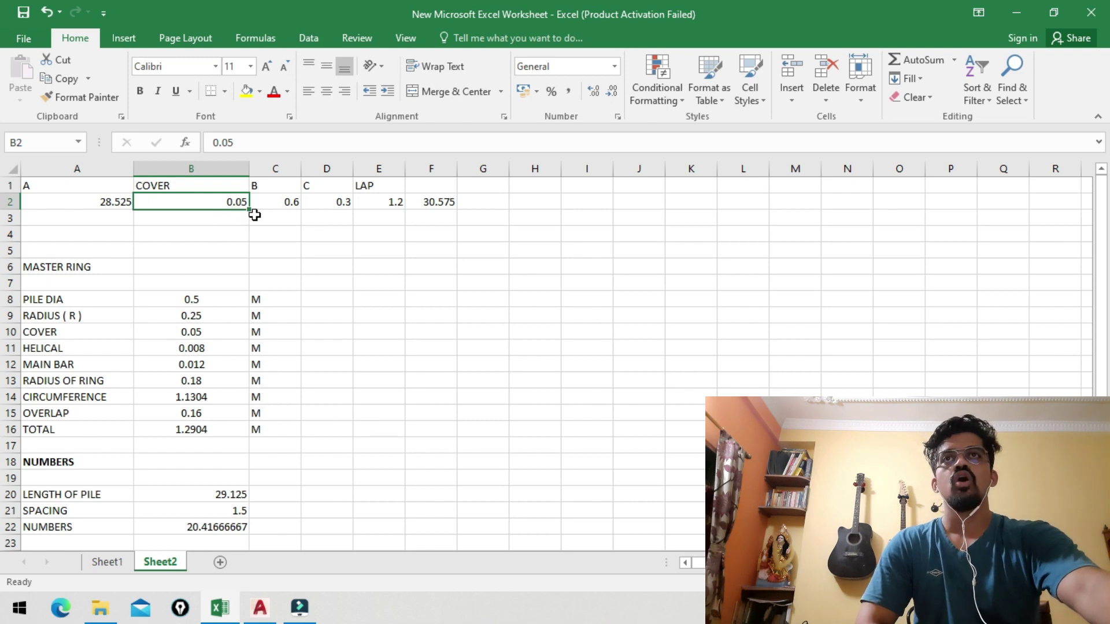
left_click(122, 202)
left_click(272, 200)
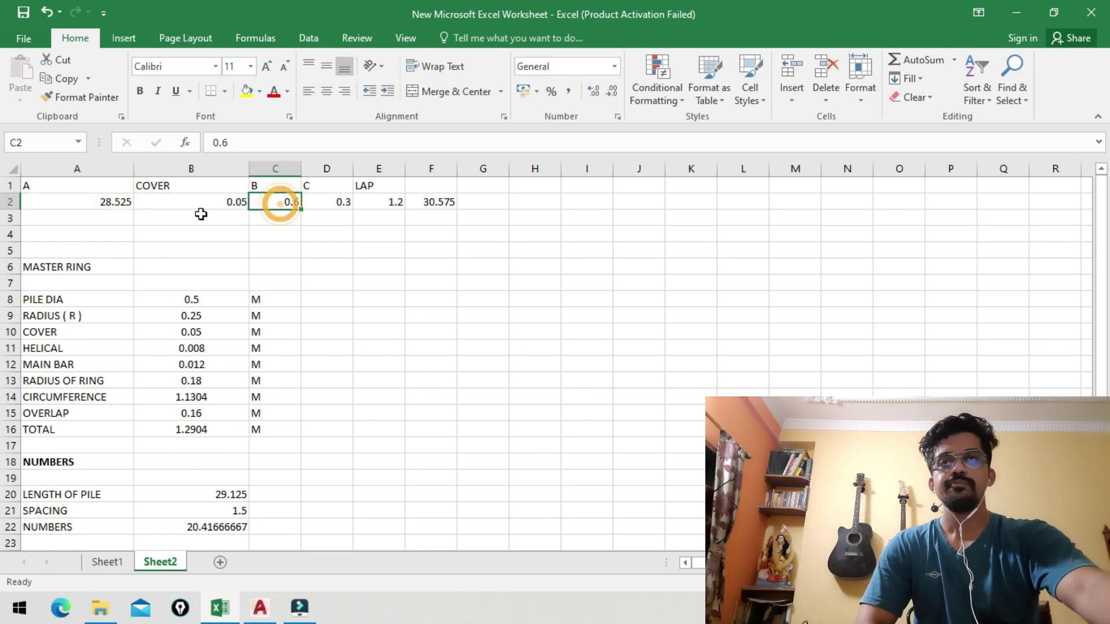
left_click(273, 185)
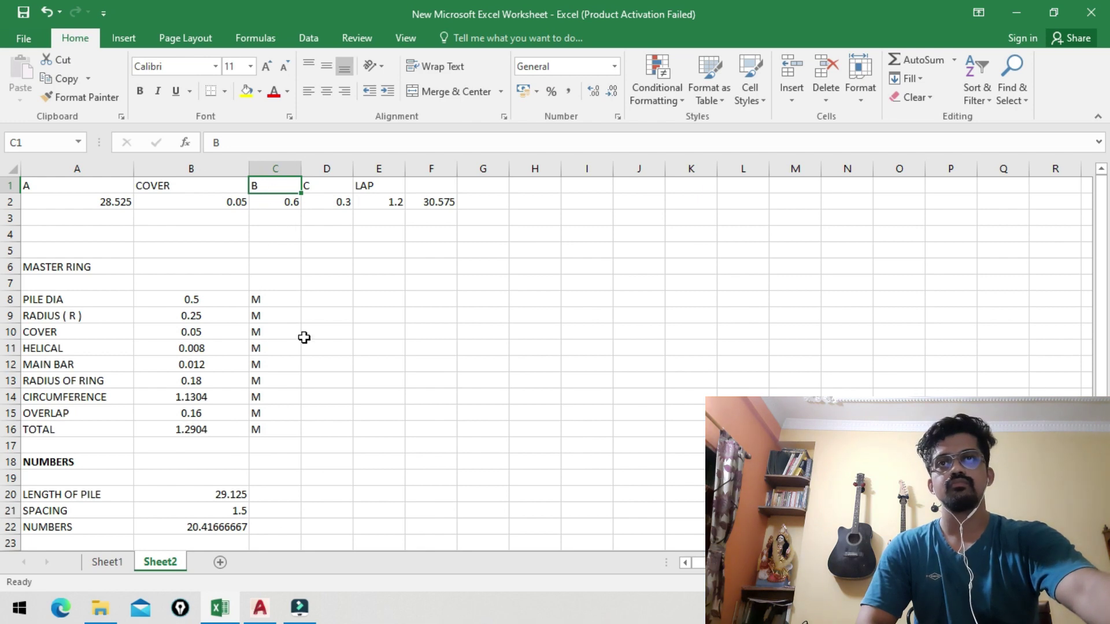
left_click(259, 605)
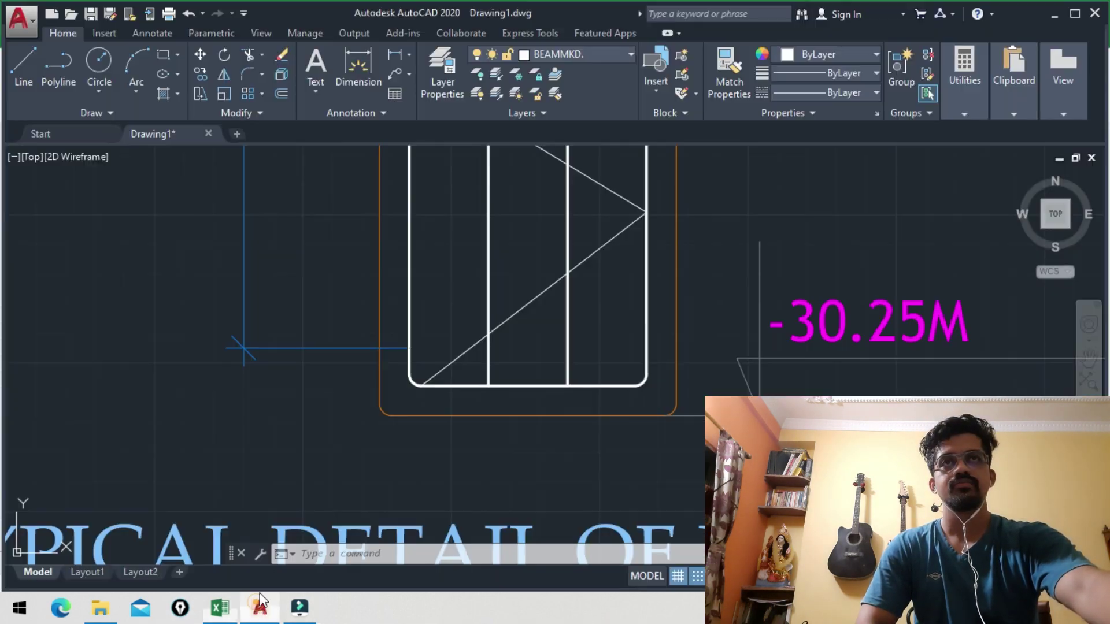
scroll(580, 302, "down", 5)
scroll(564, 413, "up", 2)
scroll(563, 413, "up", 4)
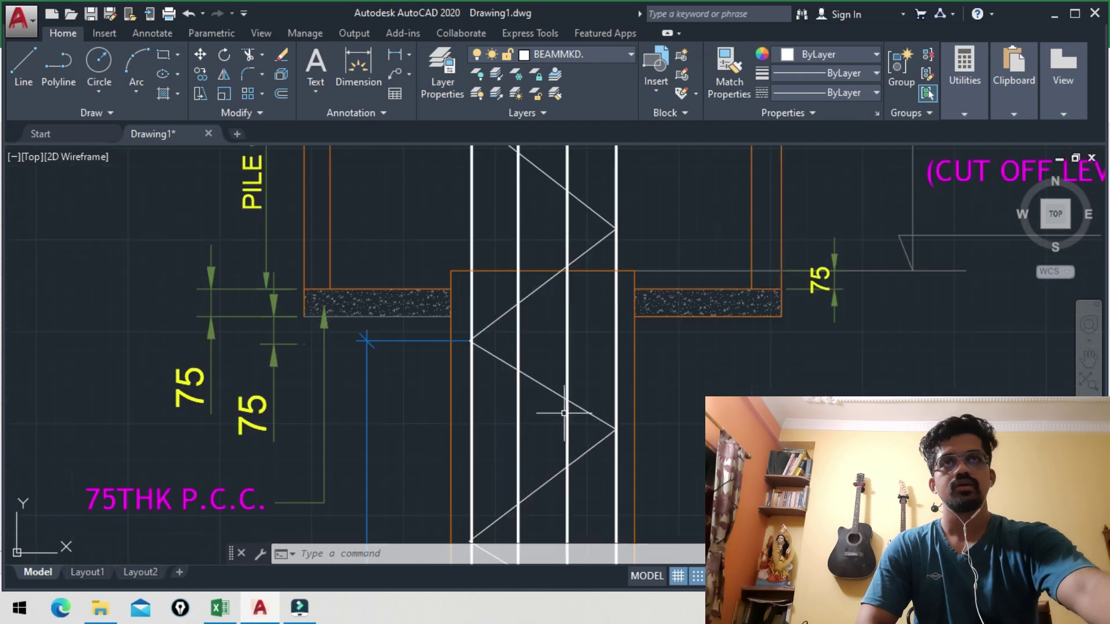
left_click_drag(564, 413, 537, 573)
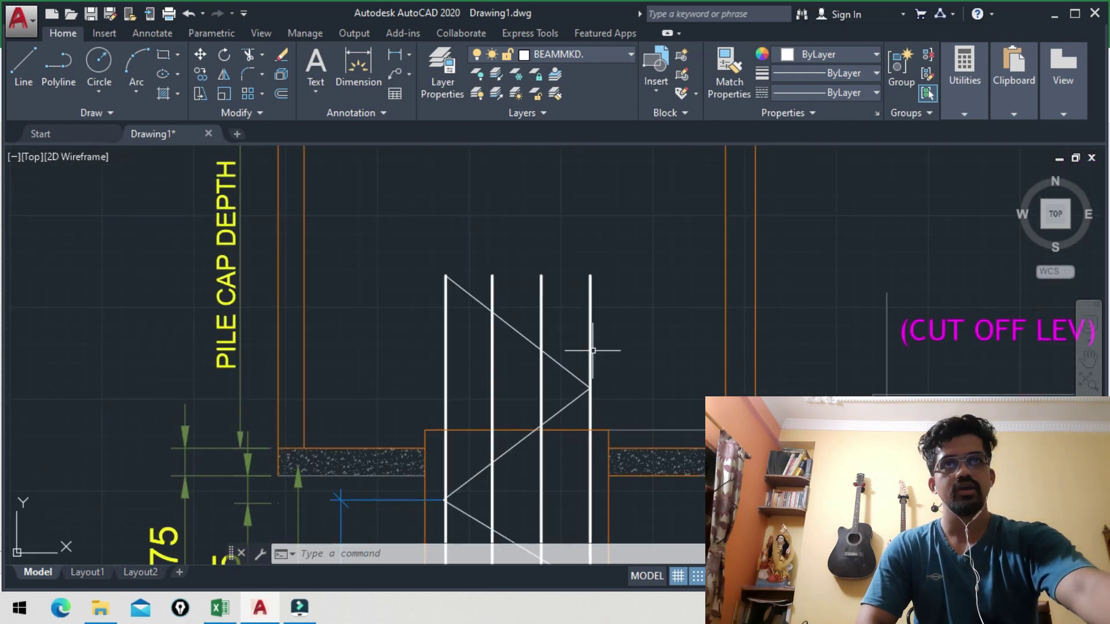
left_click(581, 430)
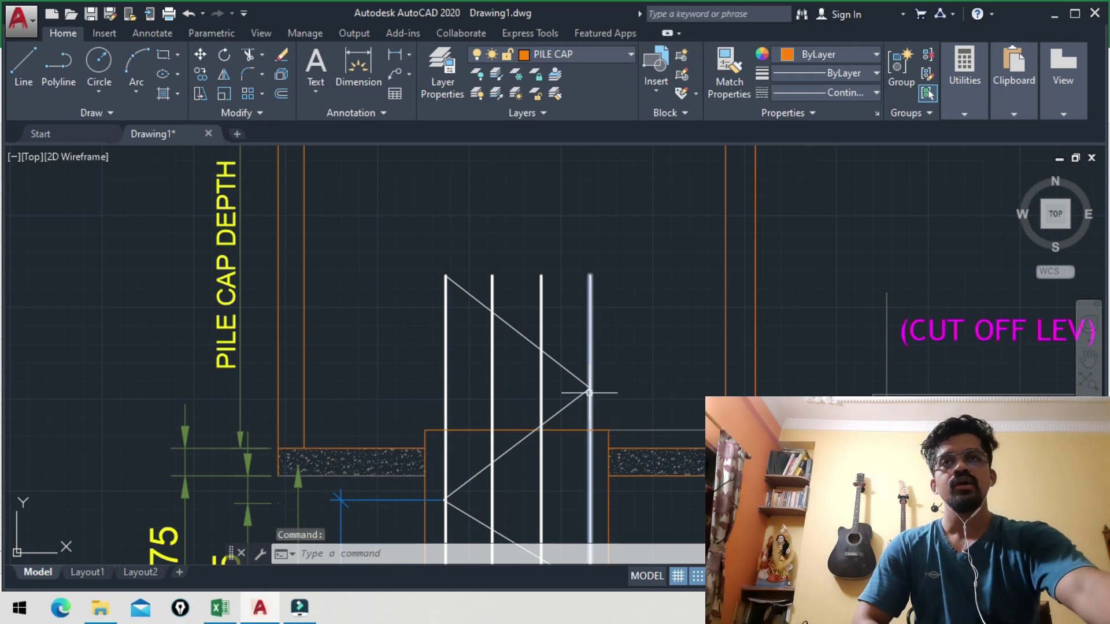
key("Escape")
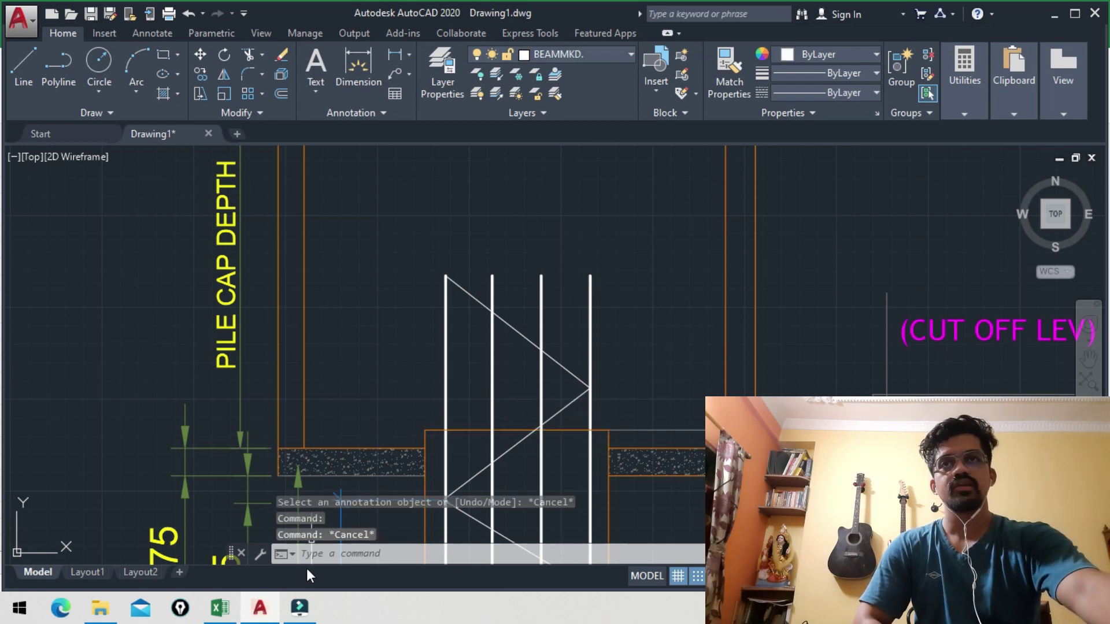
left_click(261, 608)
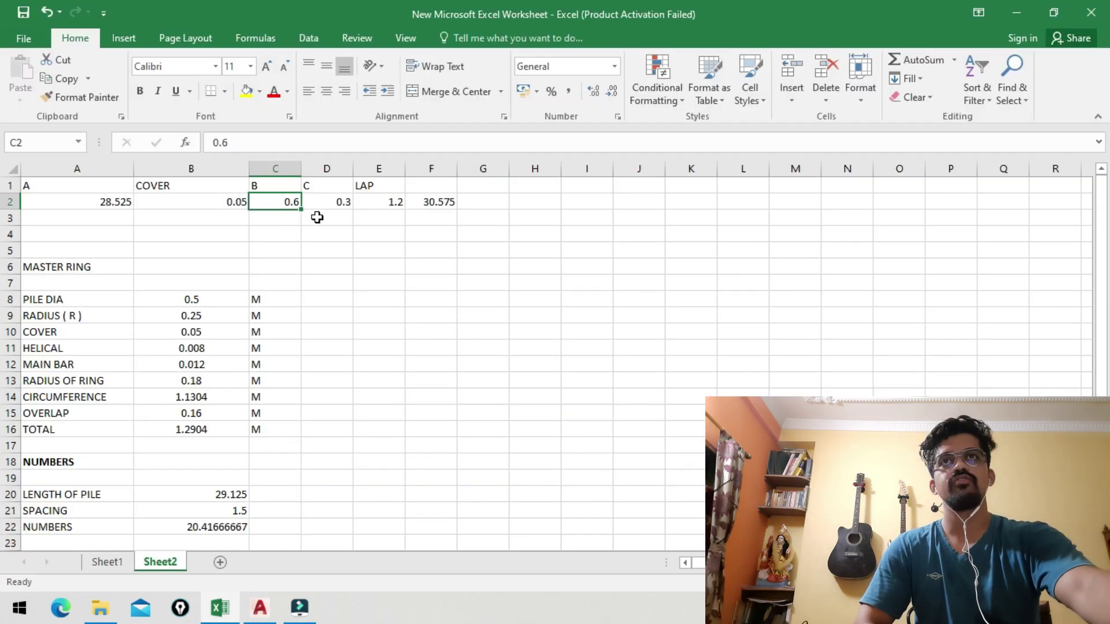
left_click(285, 217)
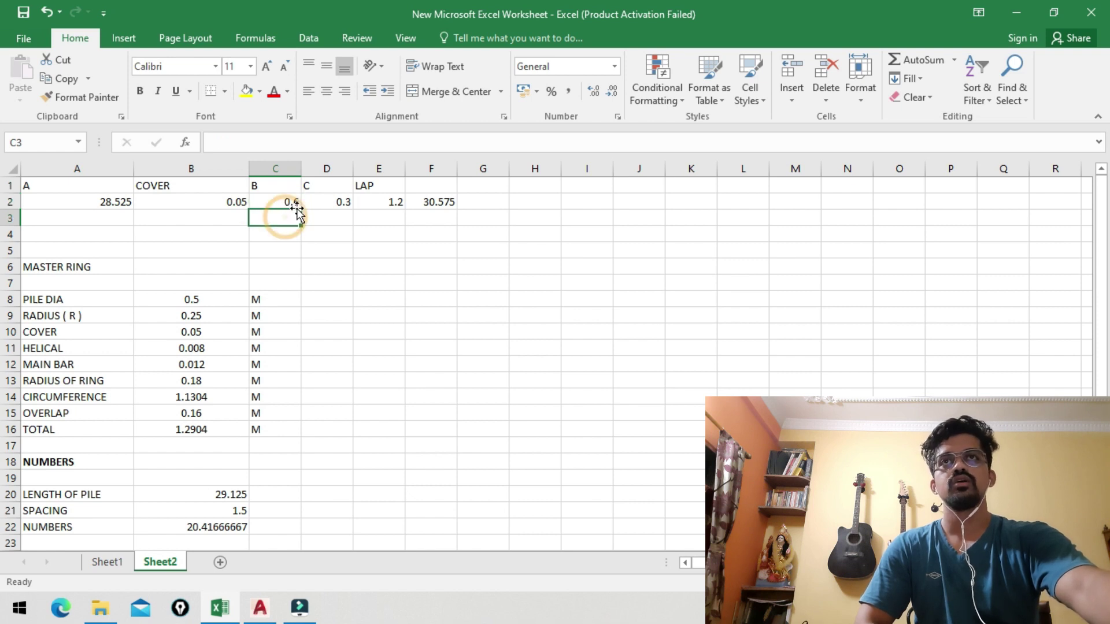
left_click(276, 203)
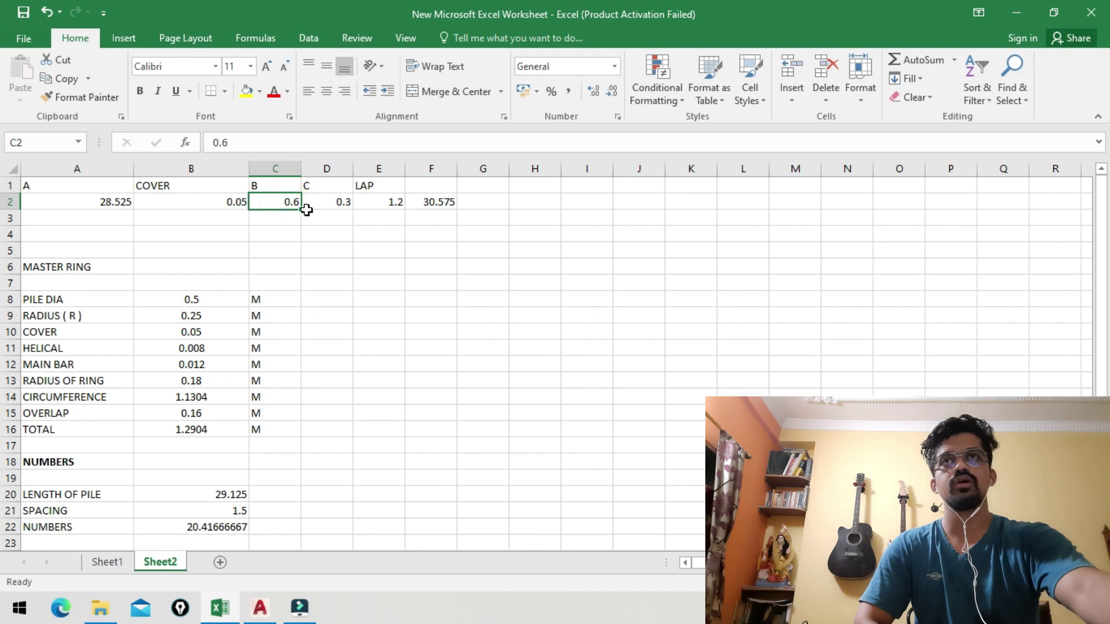
left_click(265, 189)
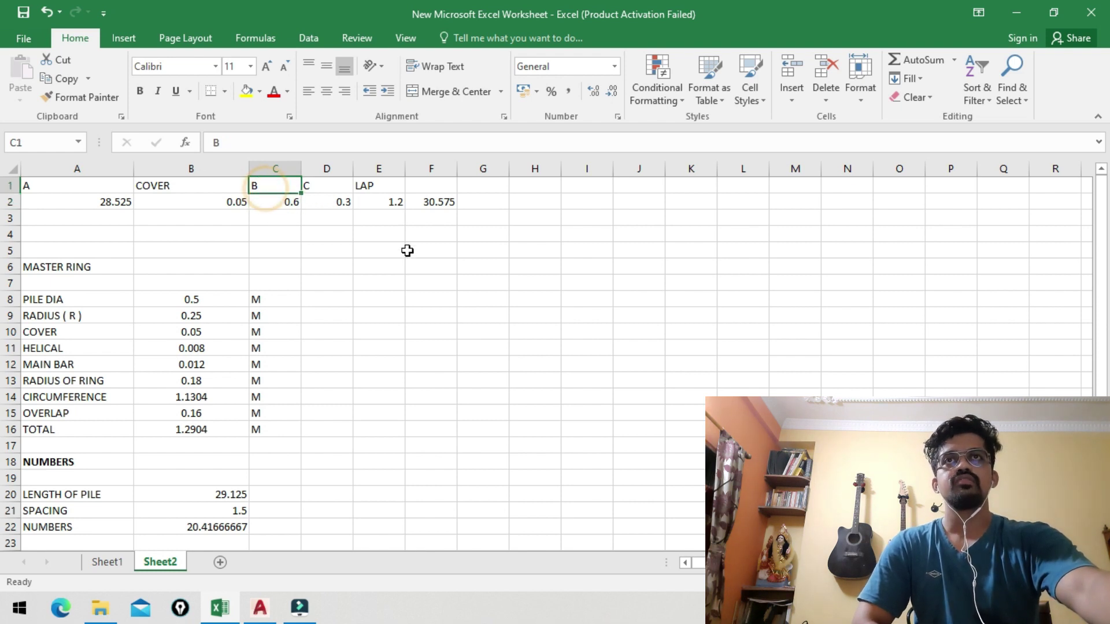
left_click(281, 200)
left_click(335, 188)
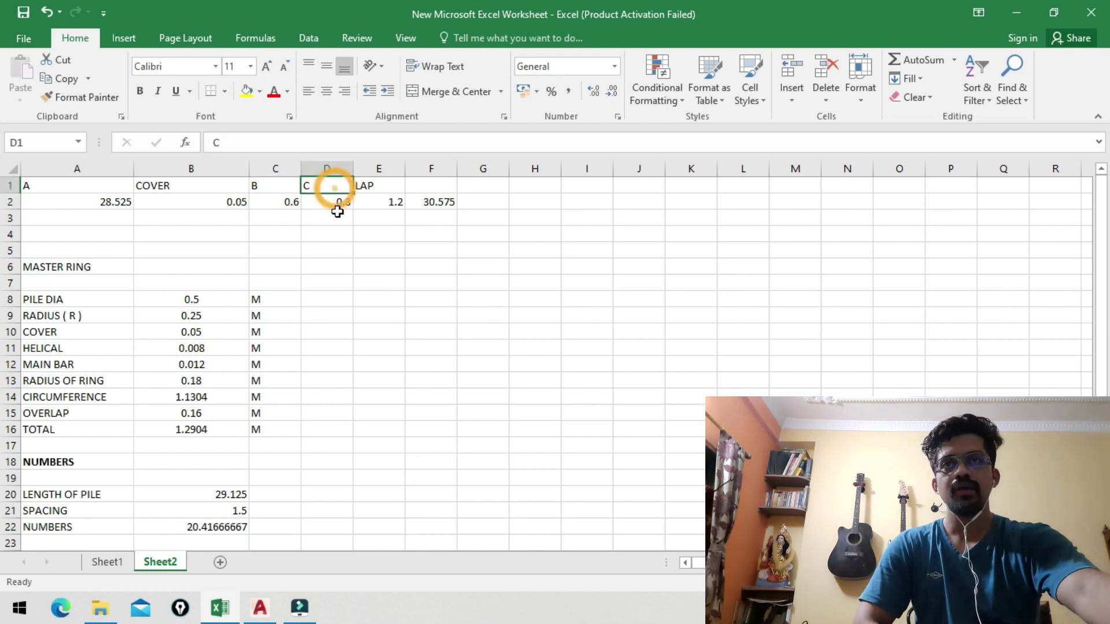
left_click(338, 205)
Read the -30.25M toe level at the pile bottom in AutoCAD, then return to the Excel worksheet
left_click(258, 609)
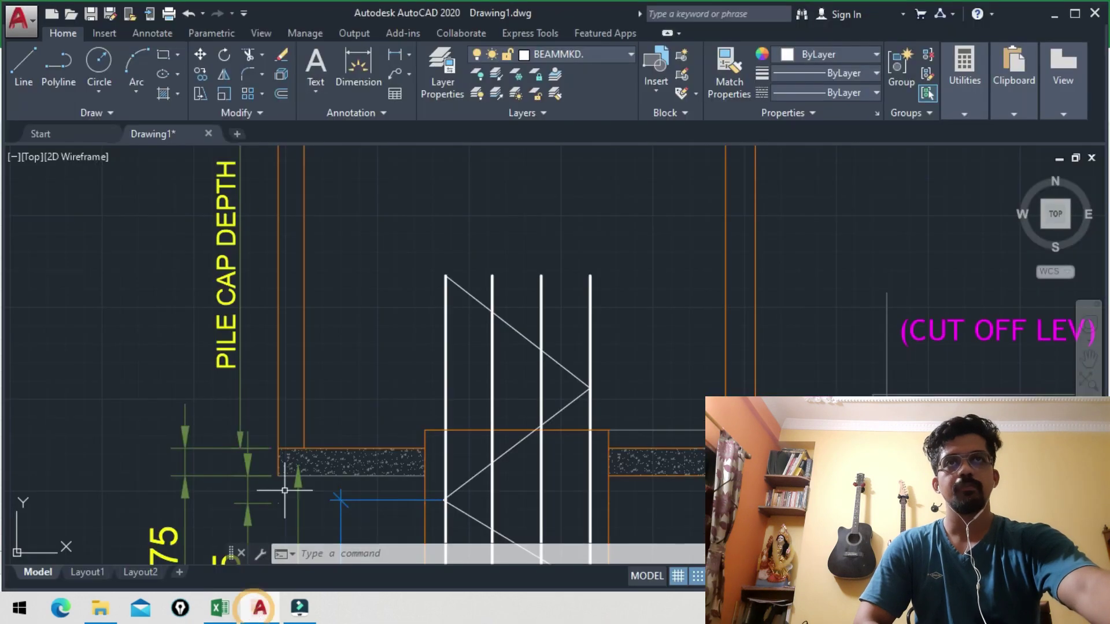
scroll(591, 347, "down", 5)
scroll(591, 347, "up", 5)
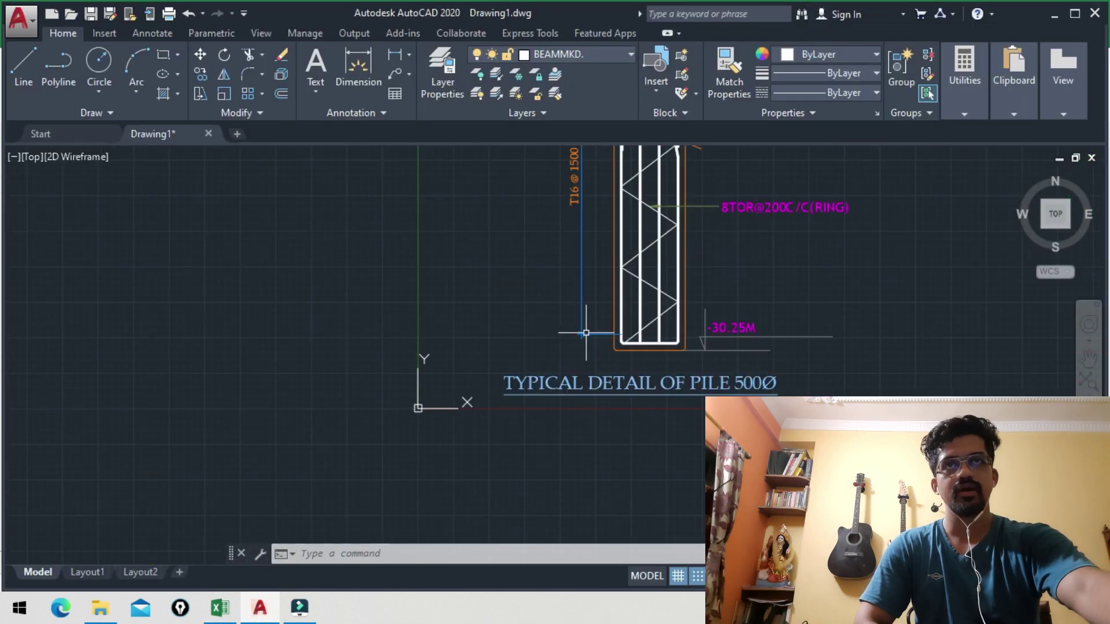
scroll(592, 347, "up", 4)
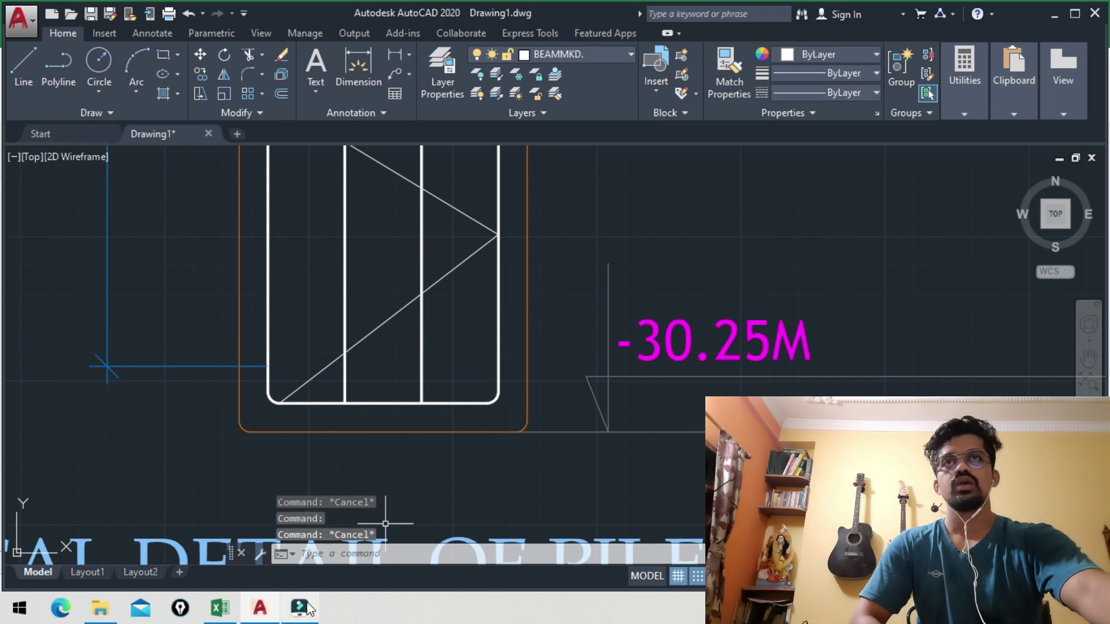
left_click(220, 606)
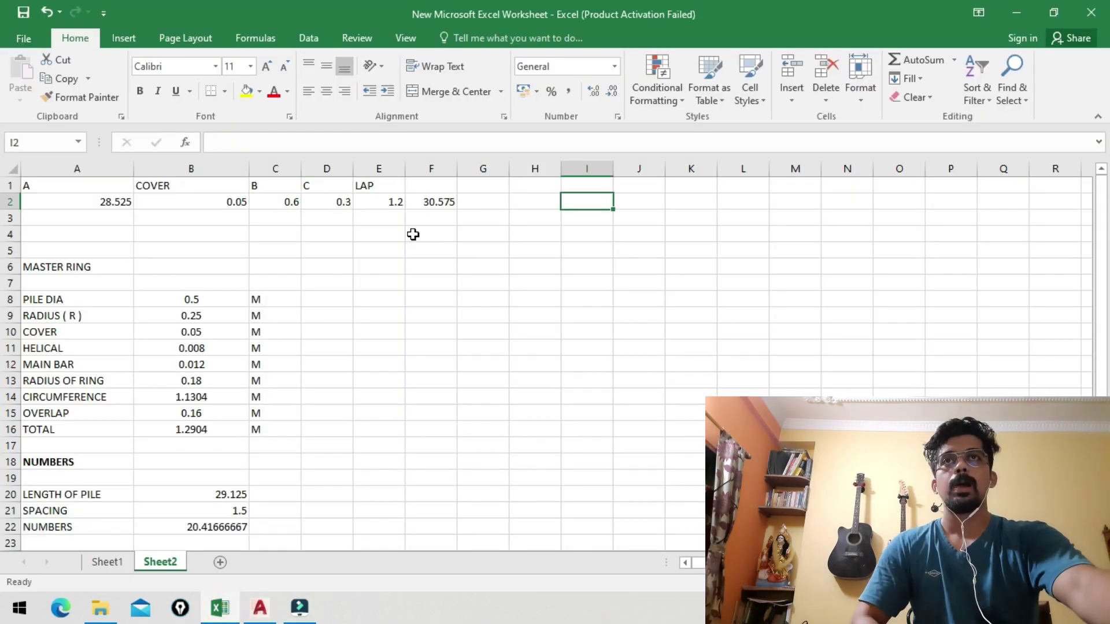
Review the A, COVER, B, C and LAP headings and values, then open F2's formula =A2-B2+C2+D2+E2
left_click(383, 201)
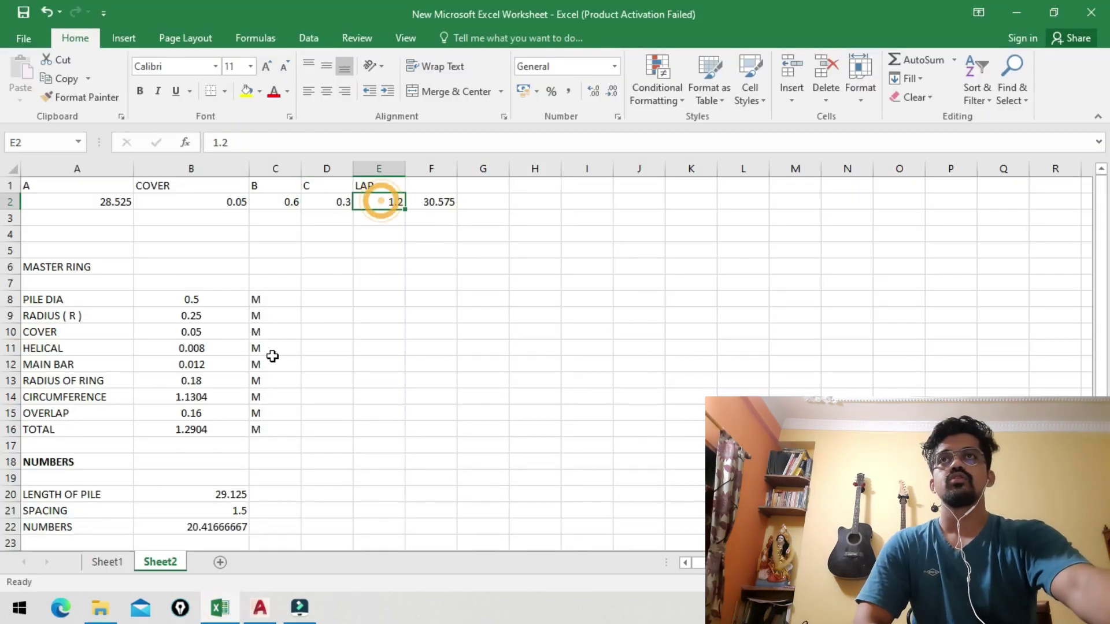
left_click(327, 216)
left_click(52, 191)
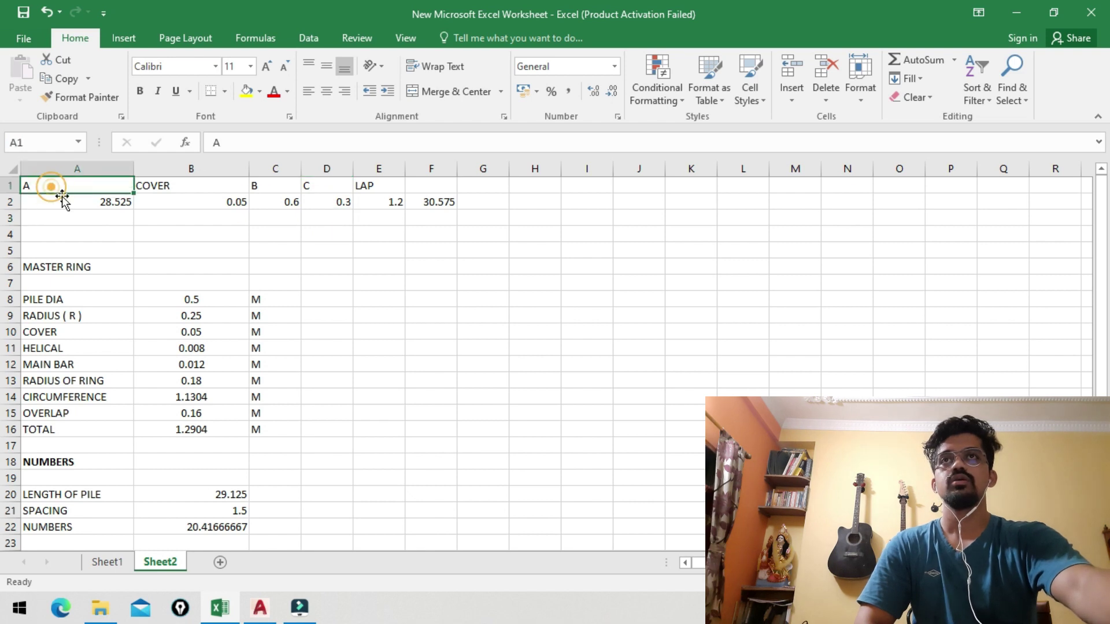
left_click(156, 189)
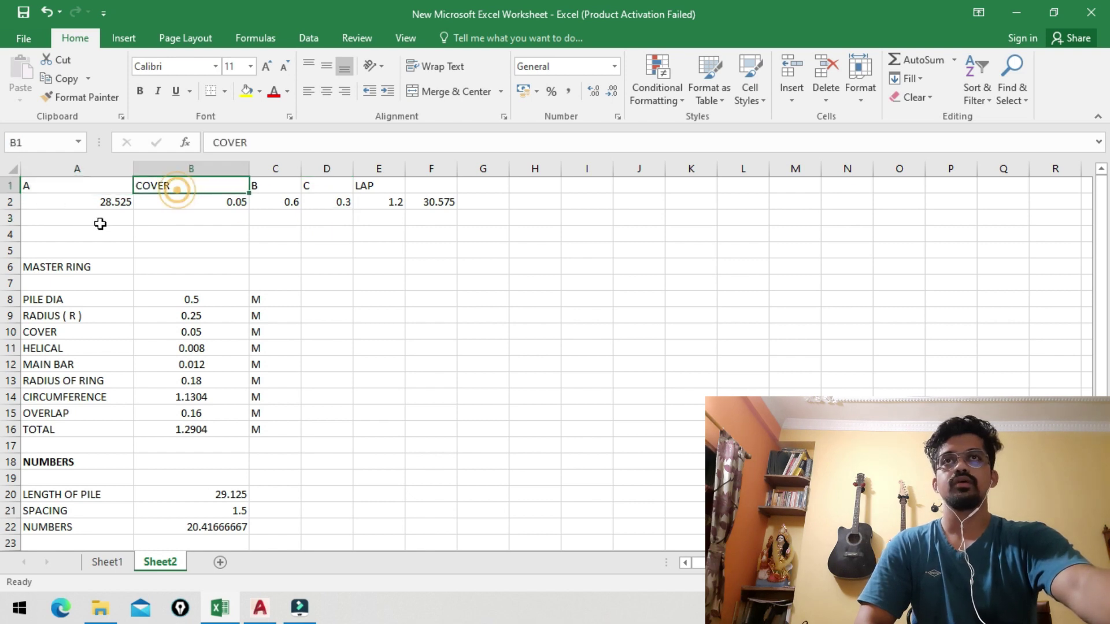
left_click(274, 185)
left_click(315, 186)
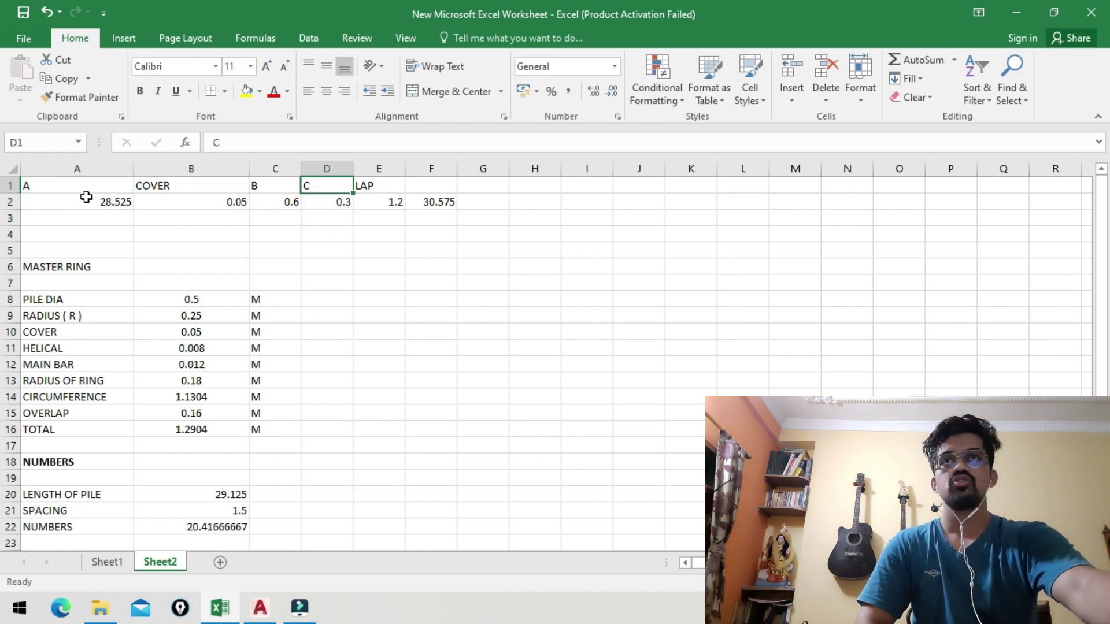
left_click_drag(82, 189, 317, 203)
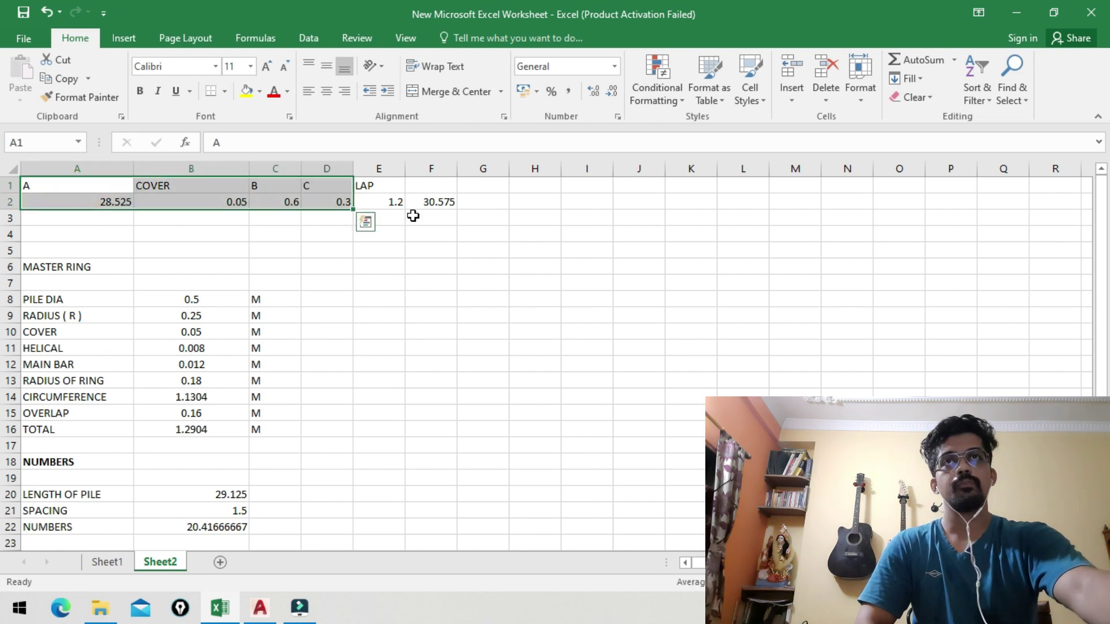
left_click(396, 190)
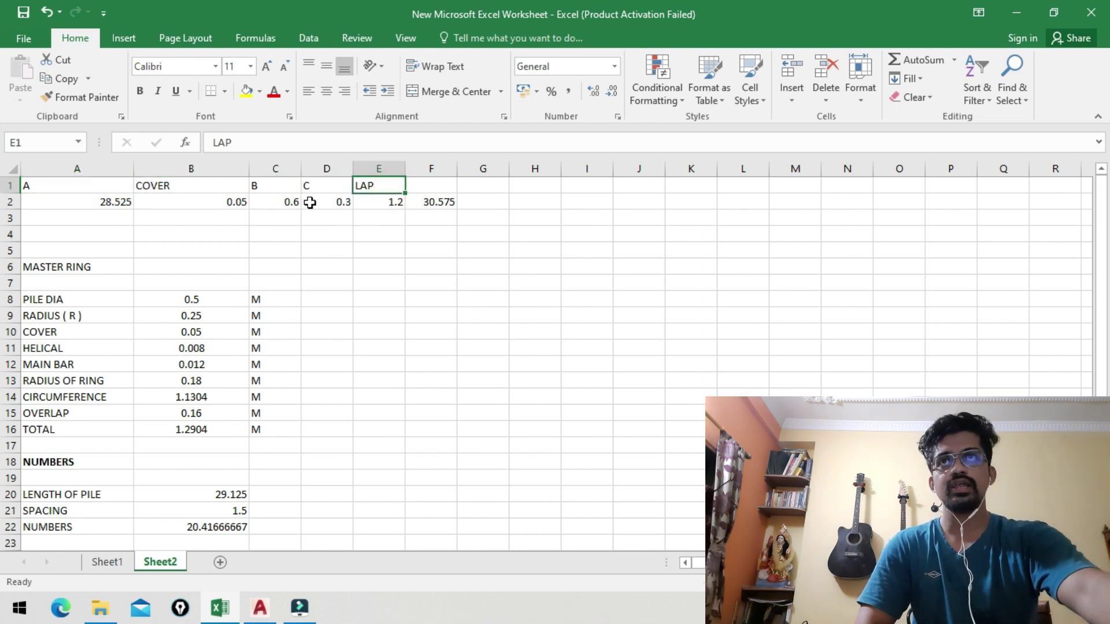
double_click(436, 201)
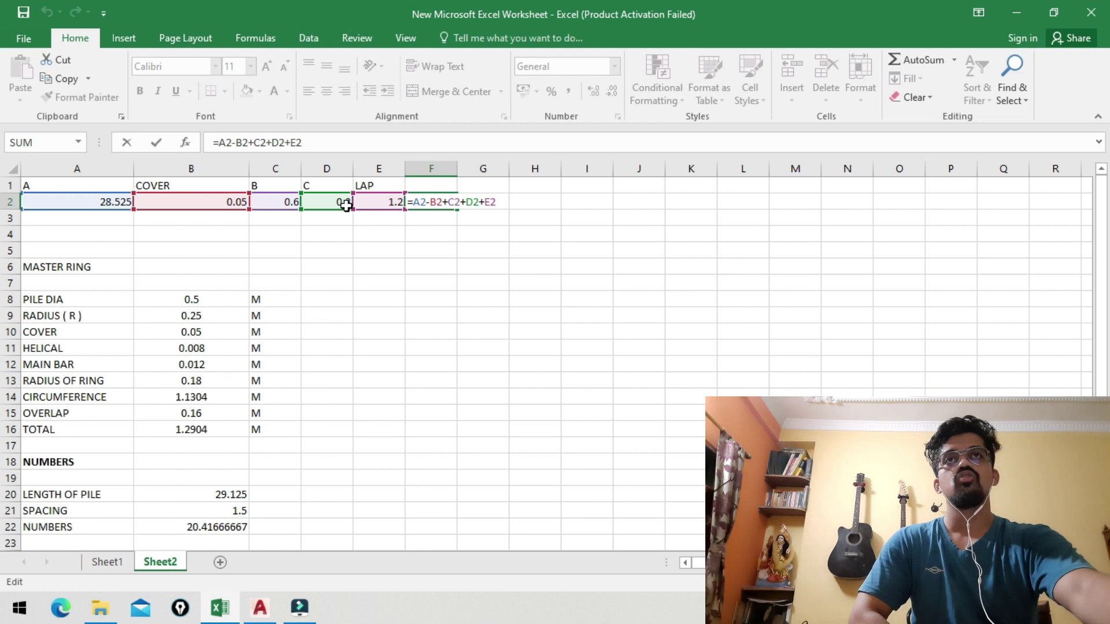
Drop the E2 lap term from F2's formula to see 29.375, then undo back to 30.575
left_click(496, 201)
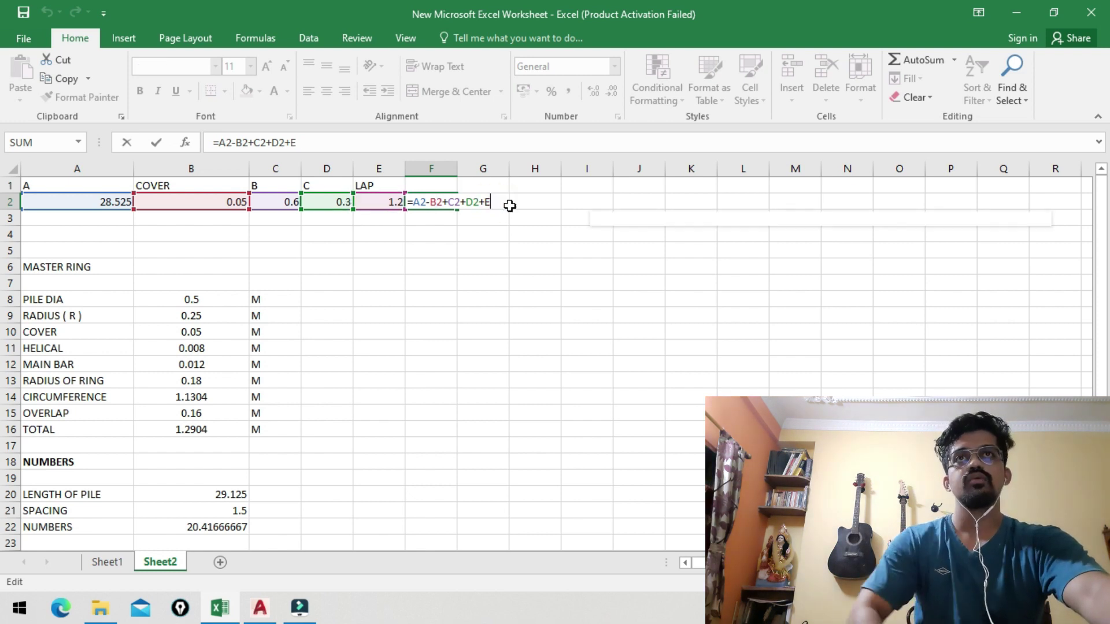
key("BackSpace")
key("BackSpace")
key("Return")
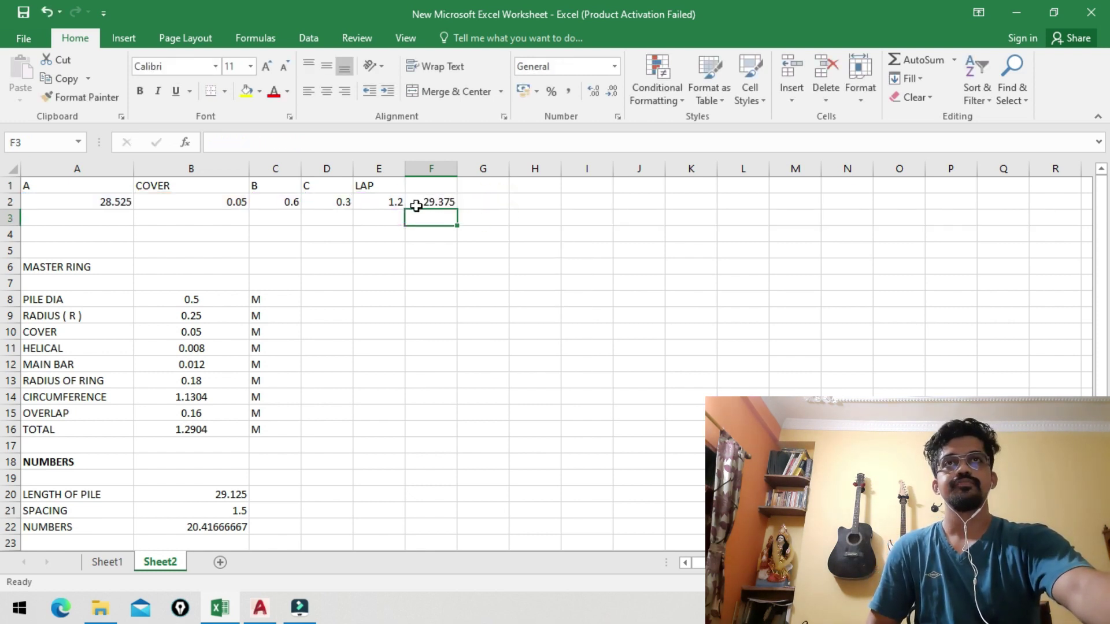
left_click(430, 204)
left_click(477, 207)
key("ctrl+z")
key("ctrl+z")
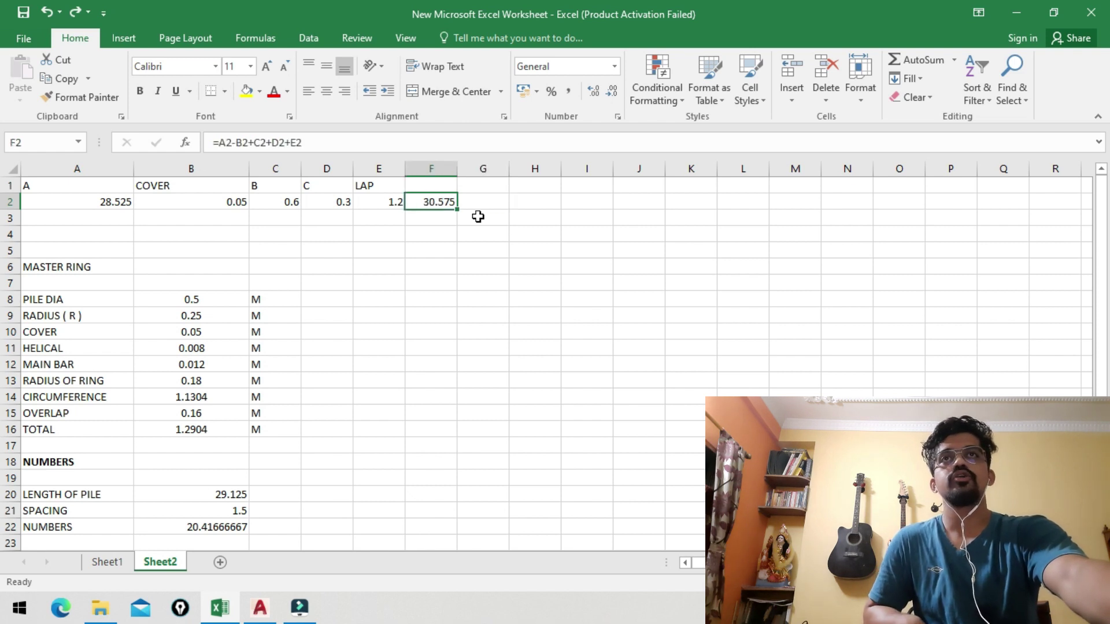
Check the 1.2 lap in E2 and begin a side calculation in I2
left_click(364, 202)
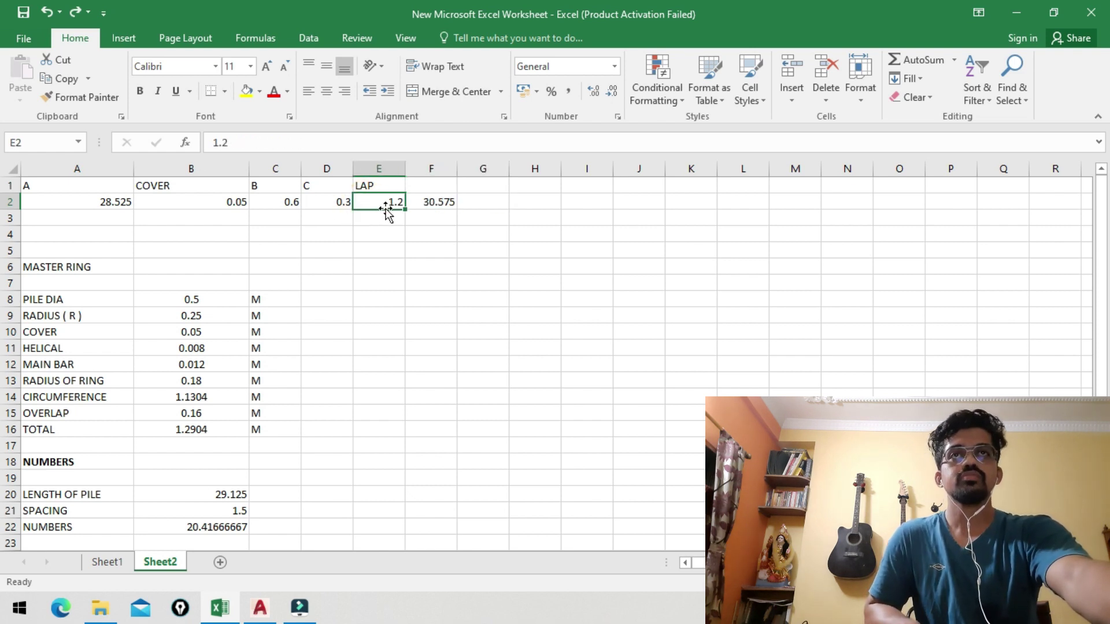
left_click(578, 210)
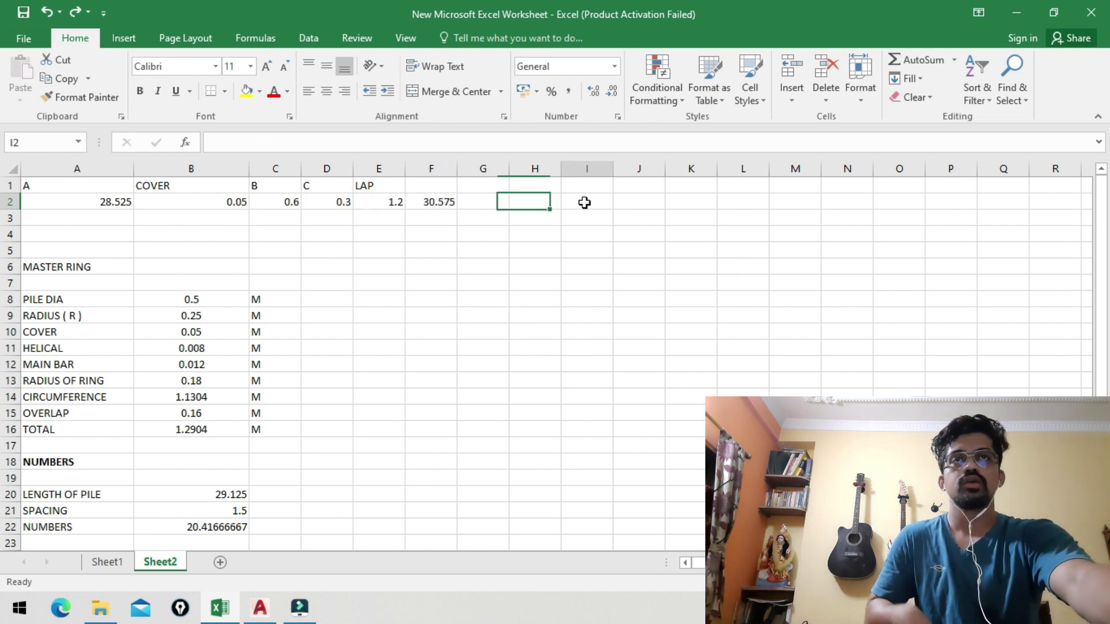
left_click(394, 203)
left_click(588, 206)
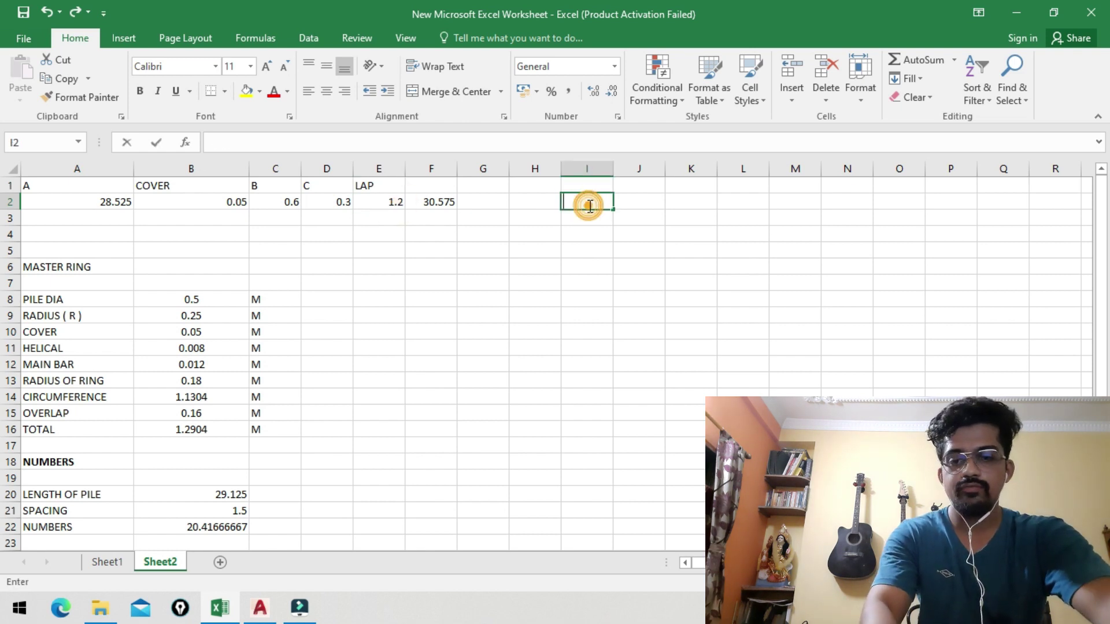
Calculate the lap in I2 as =50*0.01 (result 0.6) and compare it with E2
type("=5")
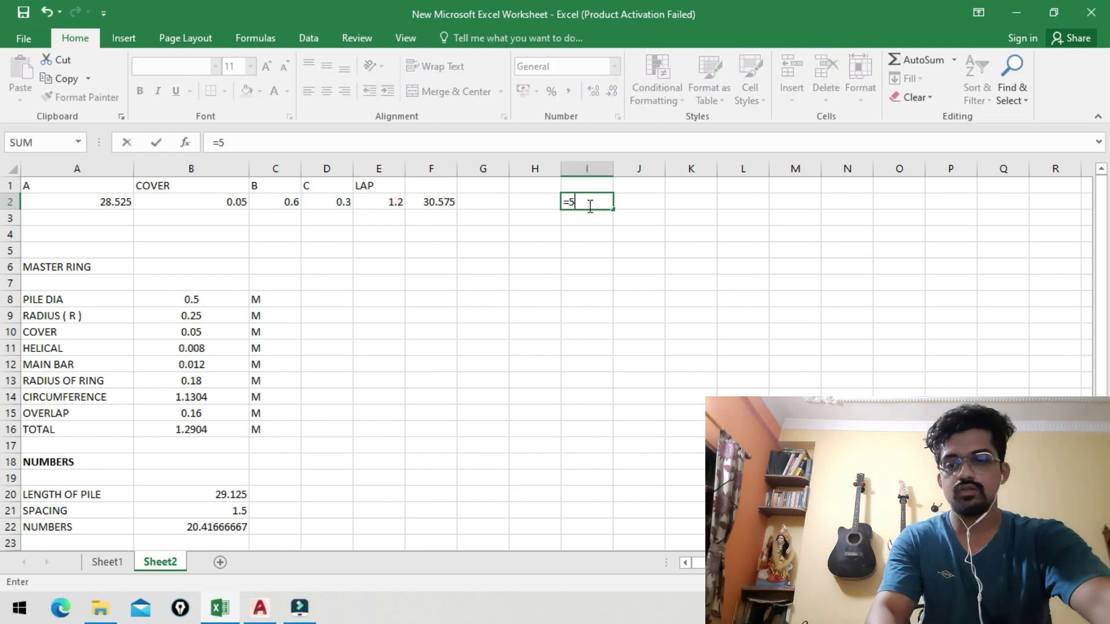
type("0*")
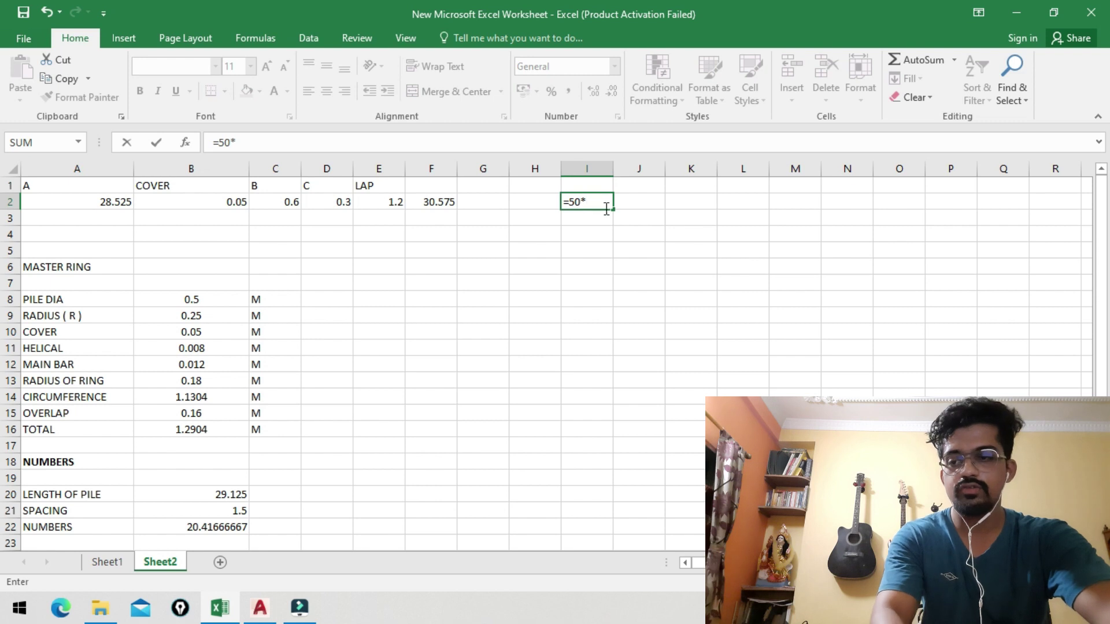
type("0.0")
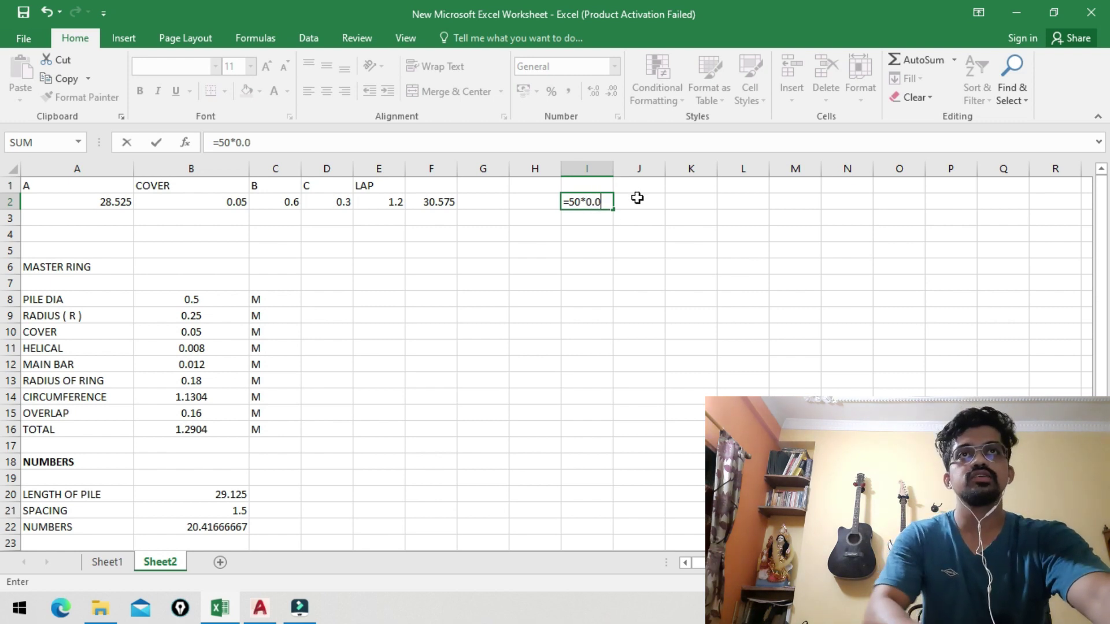
type("12")
key("Return")
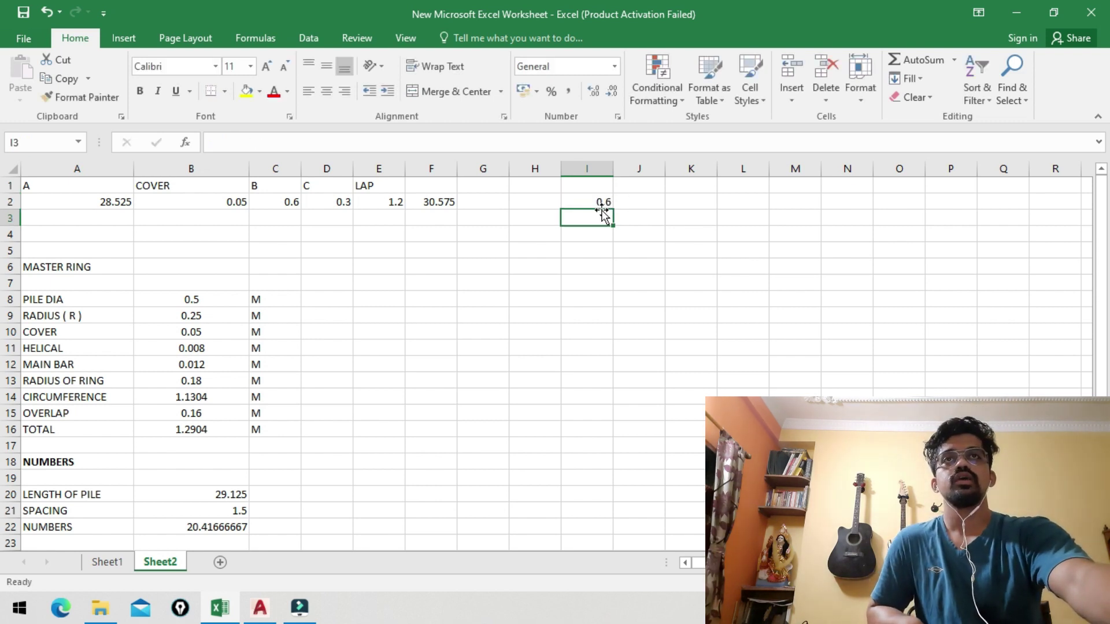
left_click(568, 200)
left_click(375, 204)
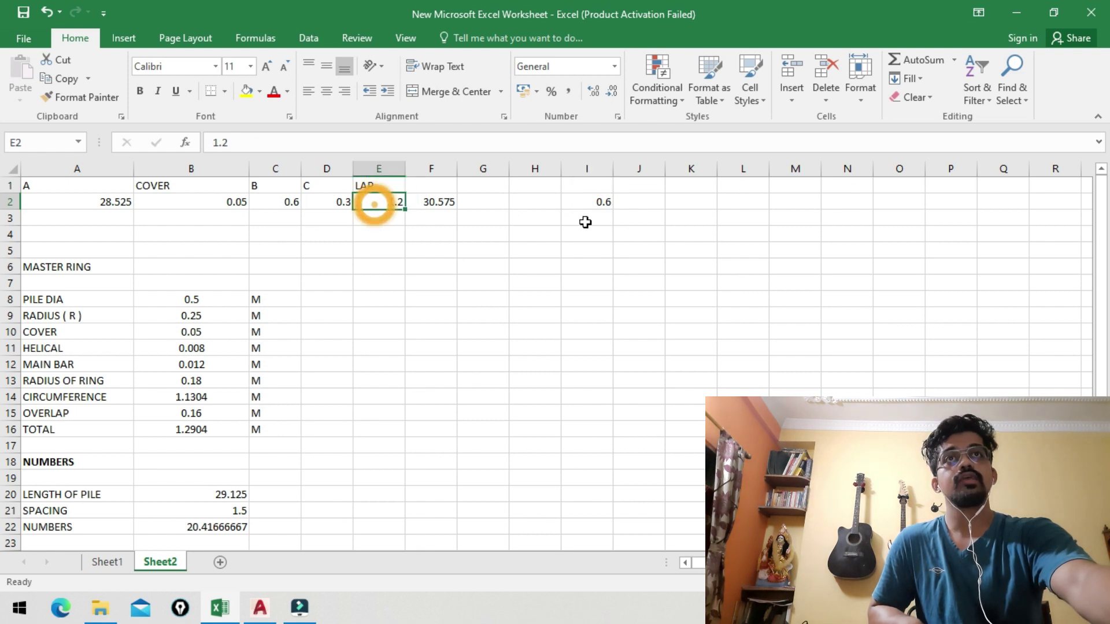
left_click(598, 203)
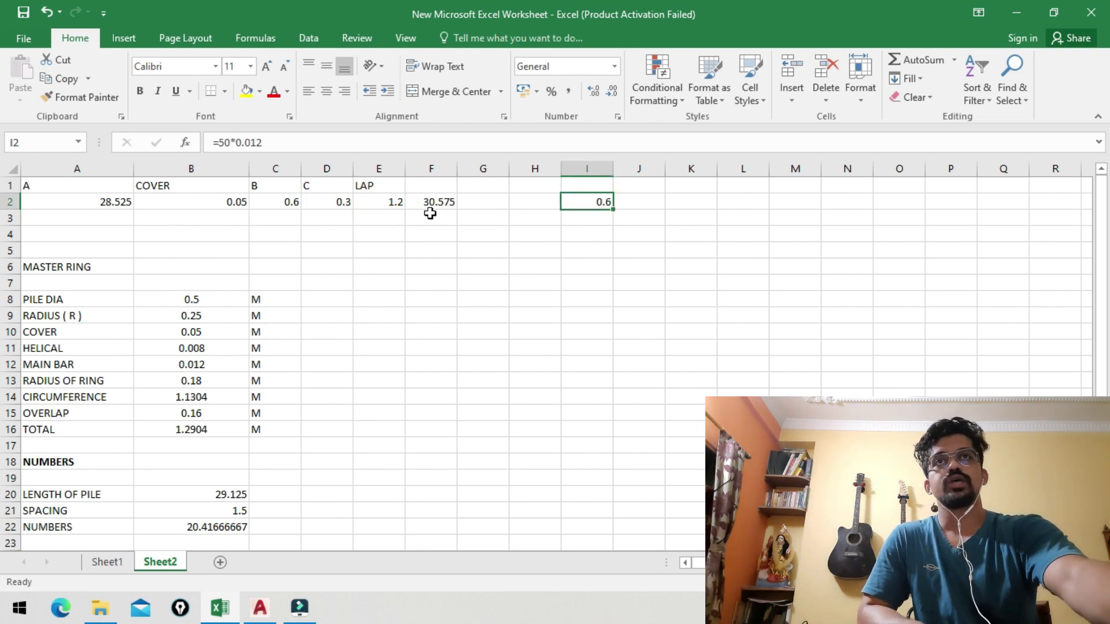
left_click(389, 201)
Review F2's =A2-B2+C2+D2+E2 total of 30.575 against the E2 lap, then return to Sheet1
left_click(434, 203)
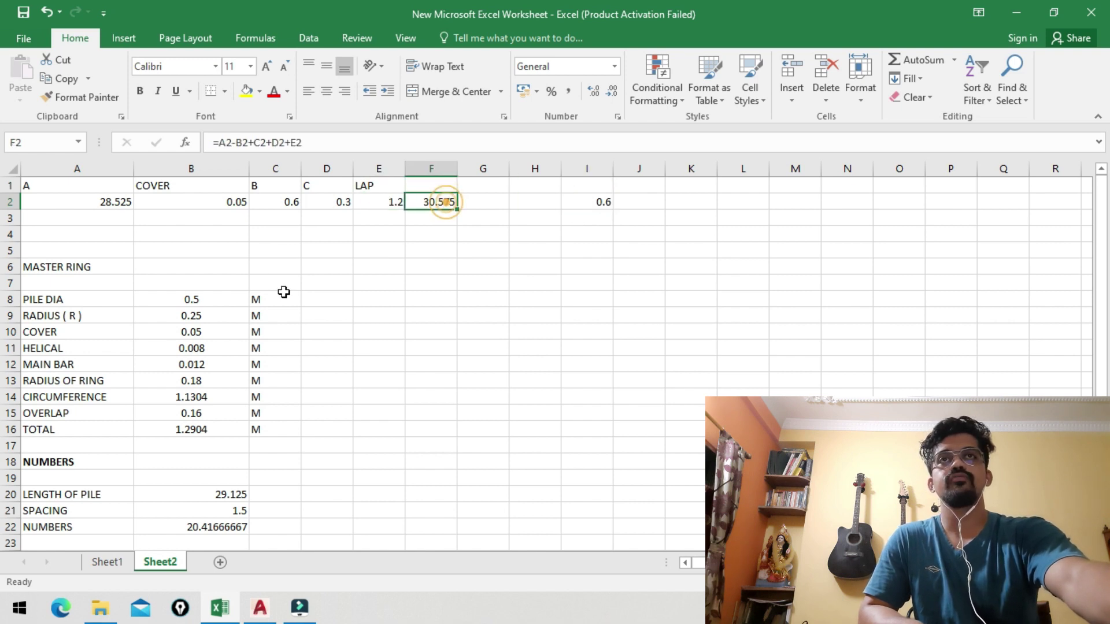
left_click(443, 202)
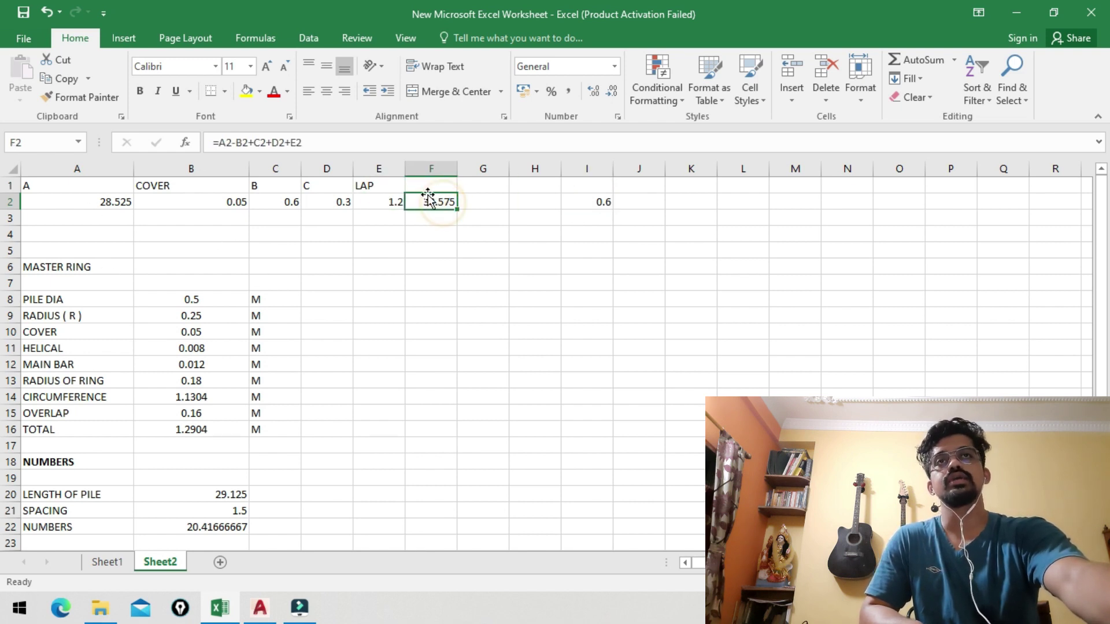
left_click(441, 203)
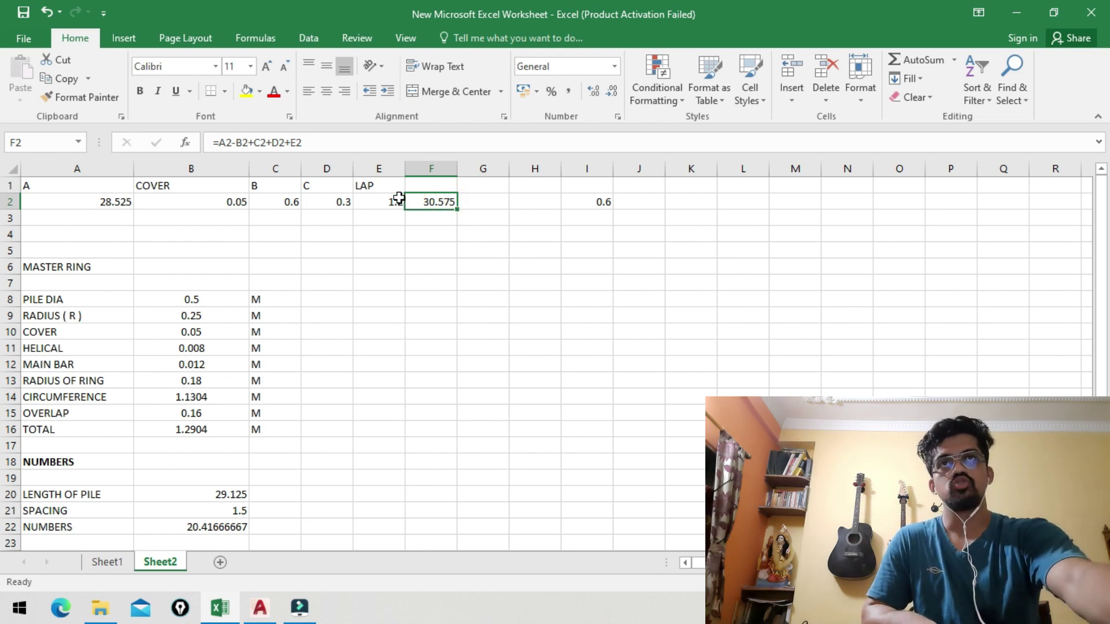
left_click(393, 203)
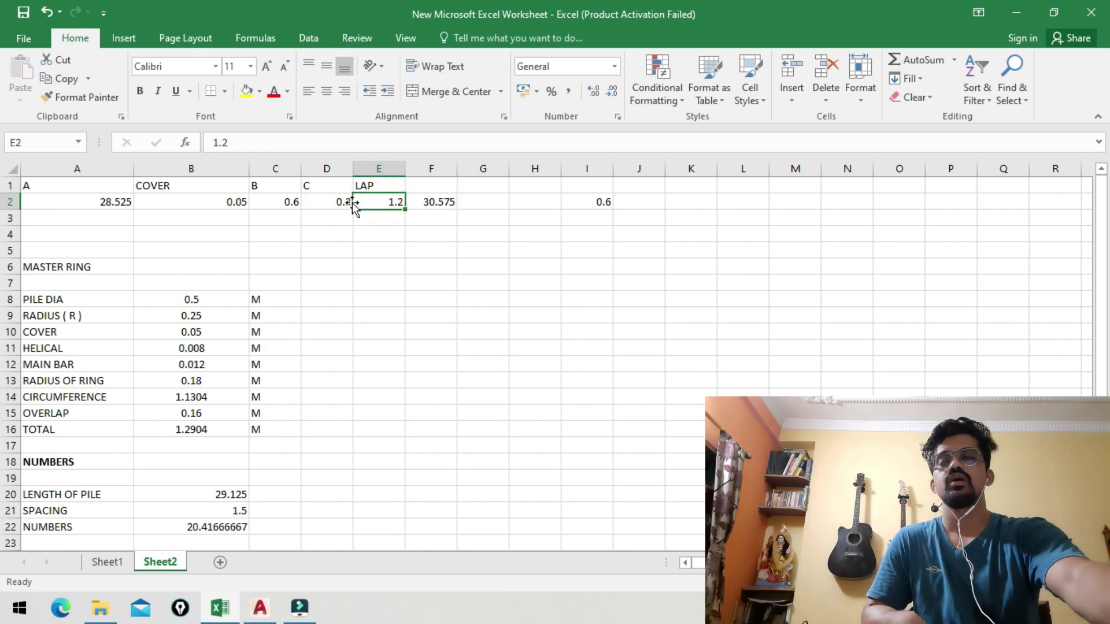
left_click(107, 562)
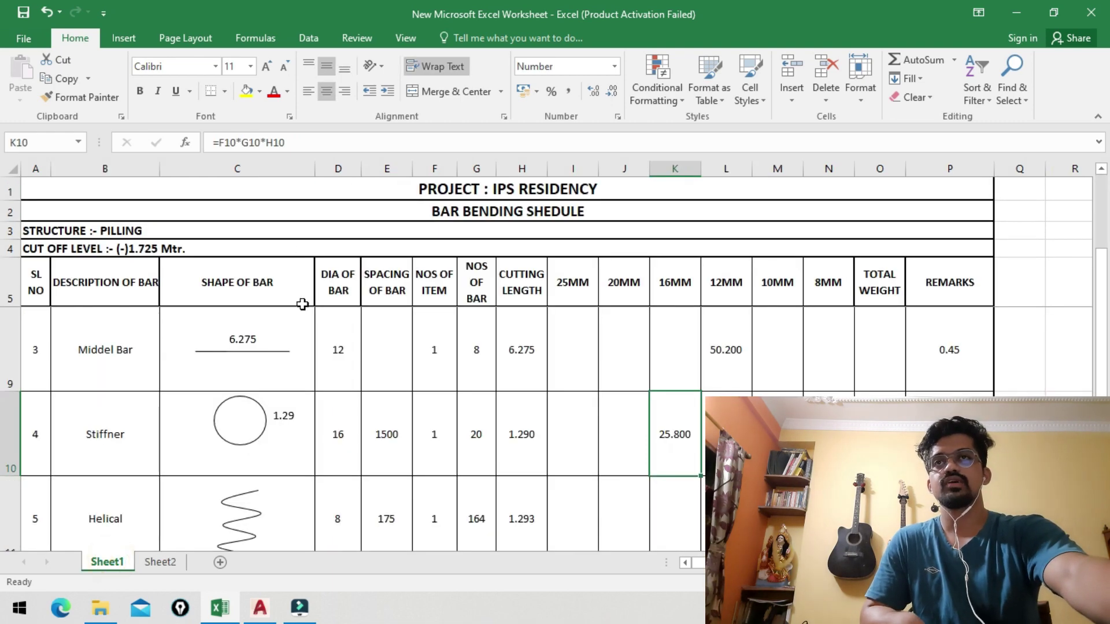
On a blank whiteboard, draw the bottom bar with its foot bend and the top bar above it
key("ctrl+shift+w")
left_click_drag(470, 303, 475, 477)
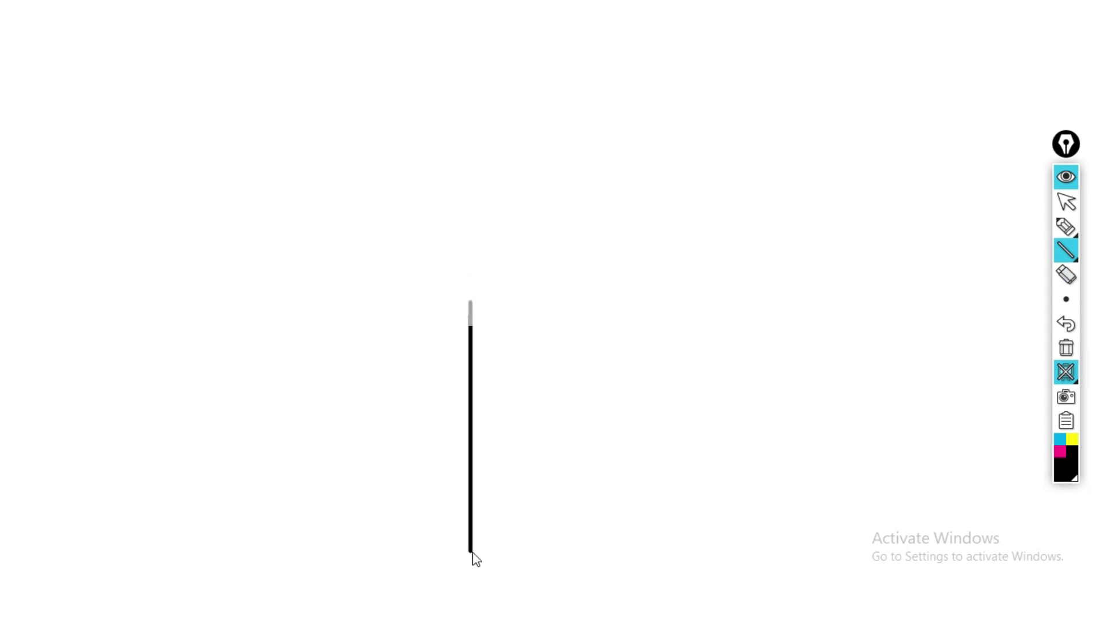
left_click_drag(471, 552, 491, 552)
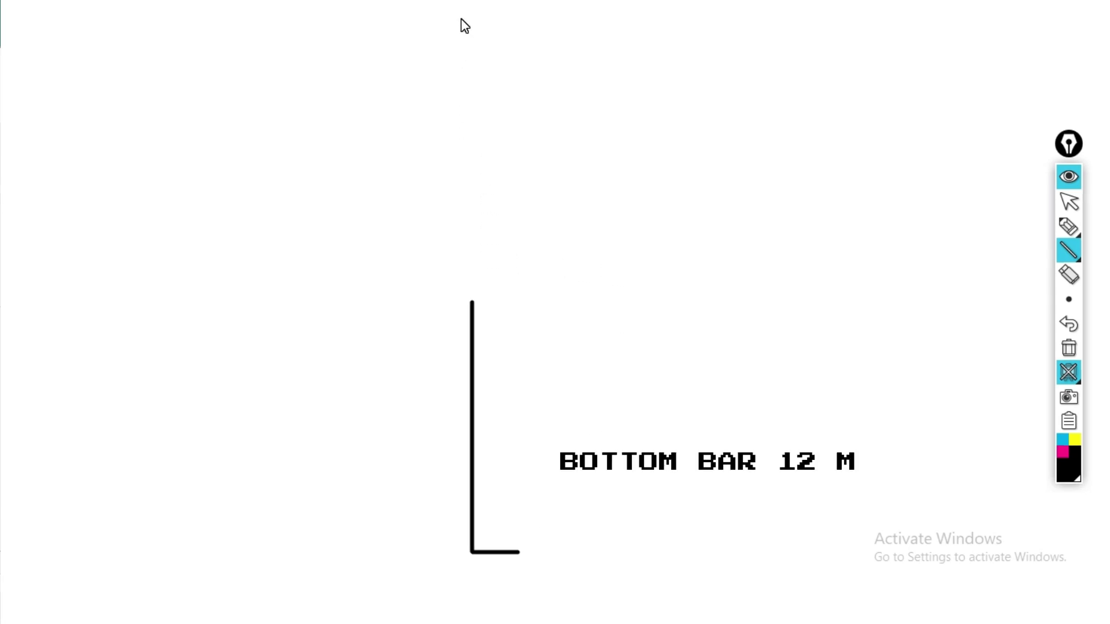
left_click_drag(469, 19, 466, 229)
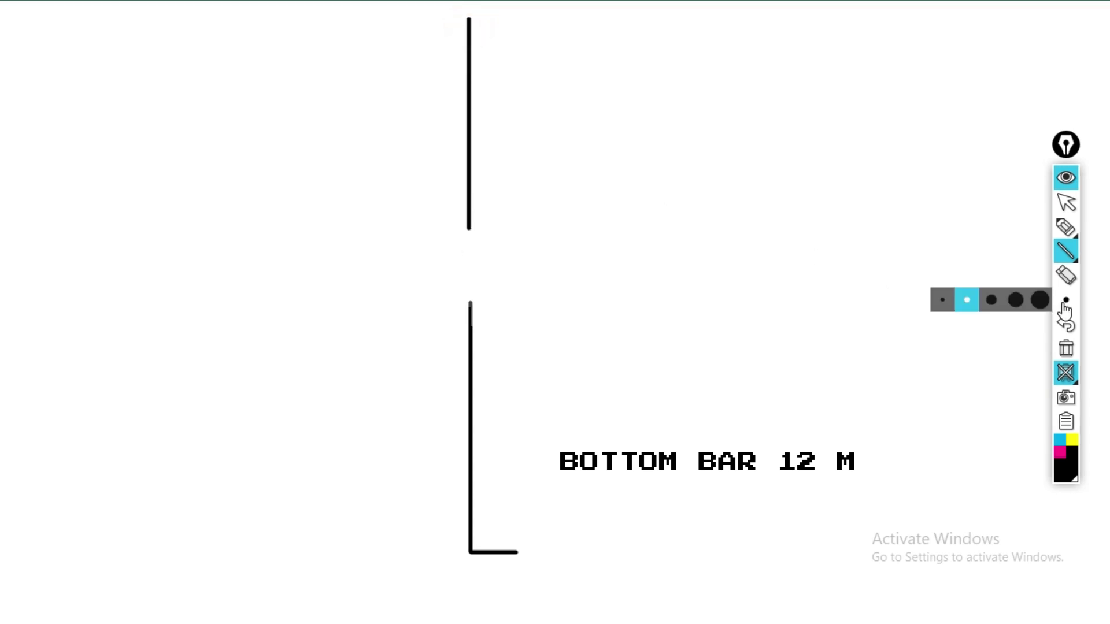
Mark the bars' overlap in cyan and label the top and bottom bars T and B
left_click(1061, 441)
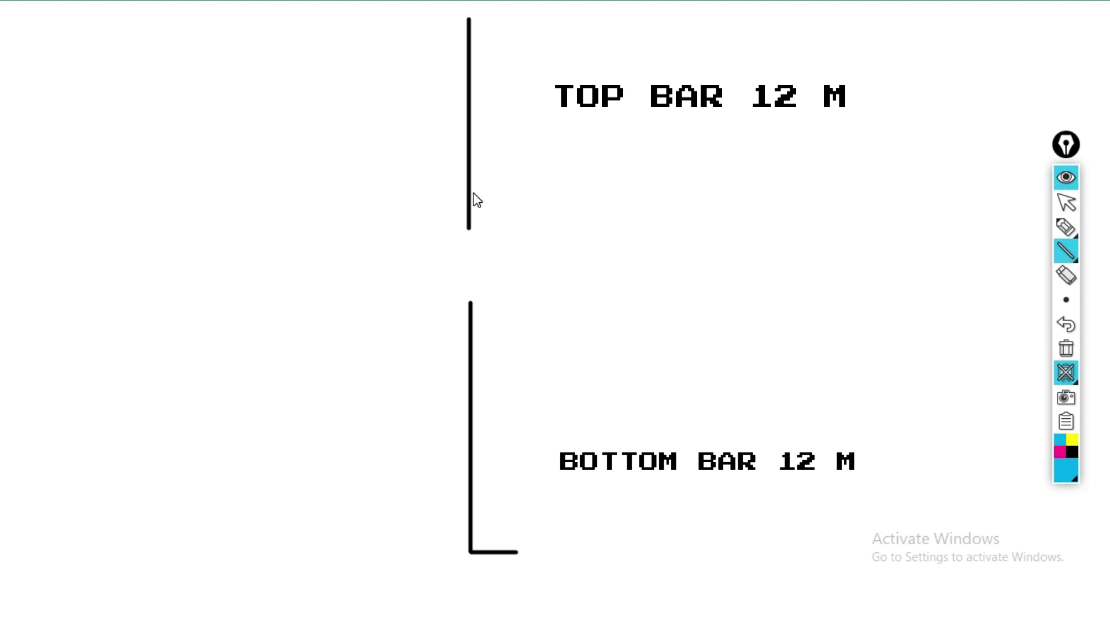
left_click_drag(472, 190, 472, 352)
left_click(1065, 226)
mouse_move(502, 88)
left_mouse_down()
mouse_move(507, 129)
mouse_move(524, 86)
left_mouse_up()
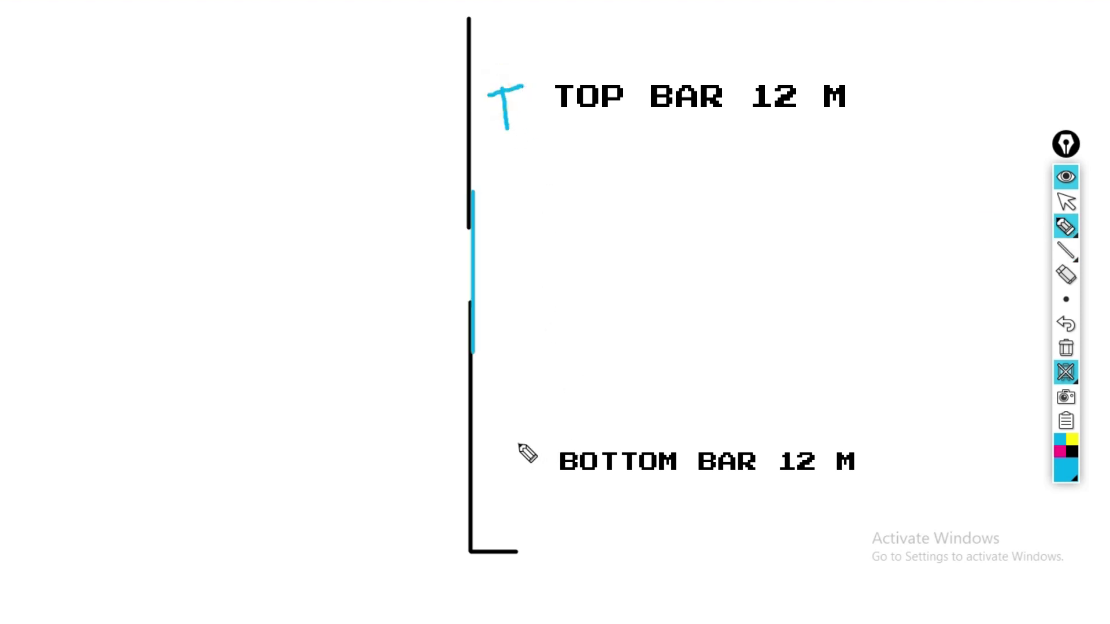
left_click_drag(518, 445, 525, 509)
key("ctrl+z")
left_click_drag(502, 440, 512, 500)
mouse_move(503, 440)
left_mouse_down()
mouse_move(523, 466)
mouse_move(515, 497)
left_mouse_up()
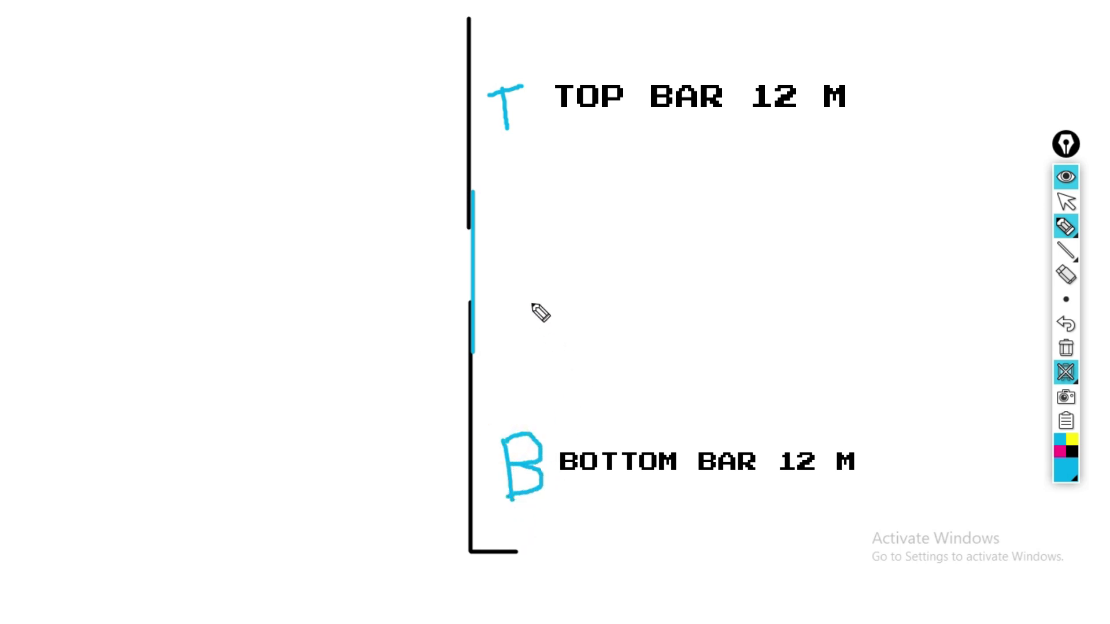
mouse_move(505, 242)
left_mouse_down()
mouse_move(508, 266)
mouse_move(536, 242)
mouse_move(551, 280)
left_mouse_up()
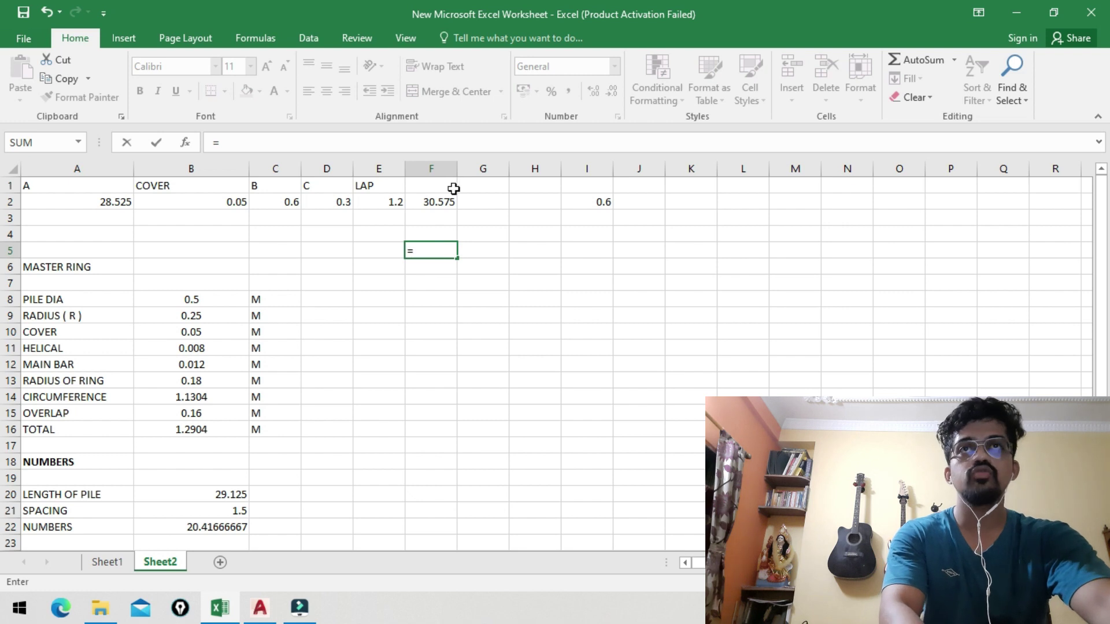
Enter =F2-24 in F5 for a 6.575 middle bar length, then return to Sheet1
left_click(440, 202)
type("-")
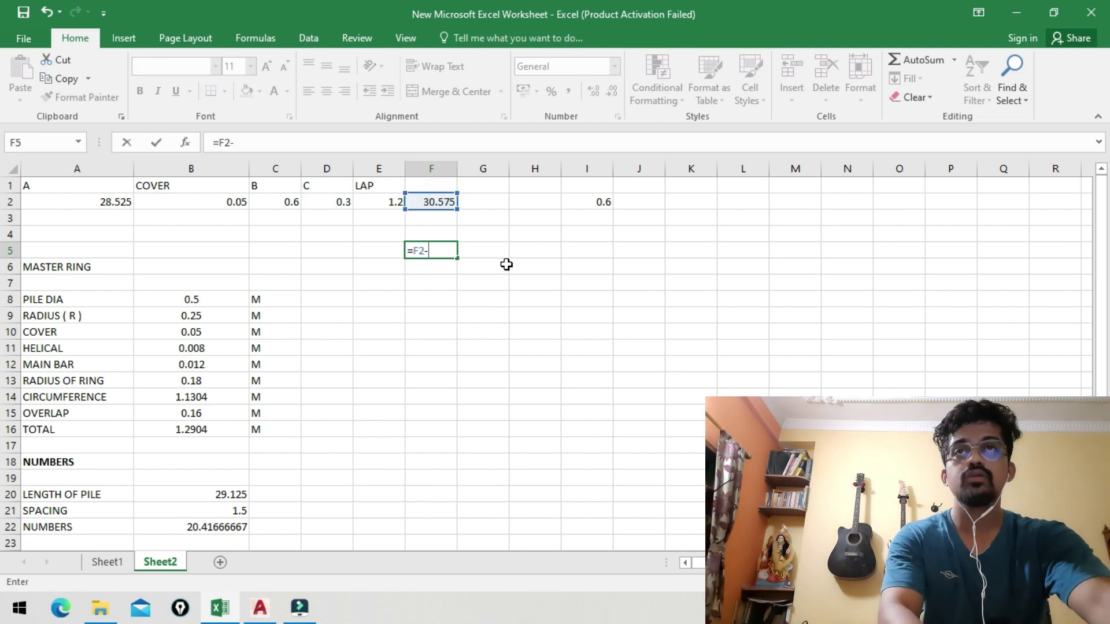
type("24")
key("Return")
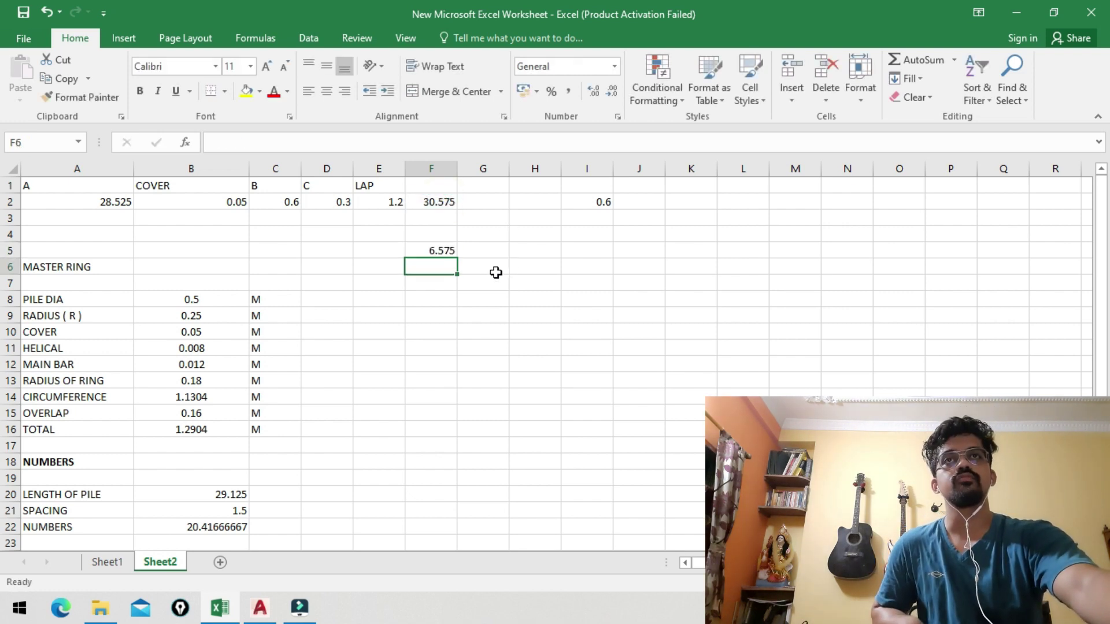
left_click(445, 250)
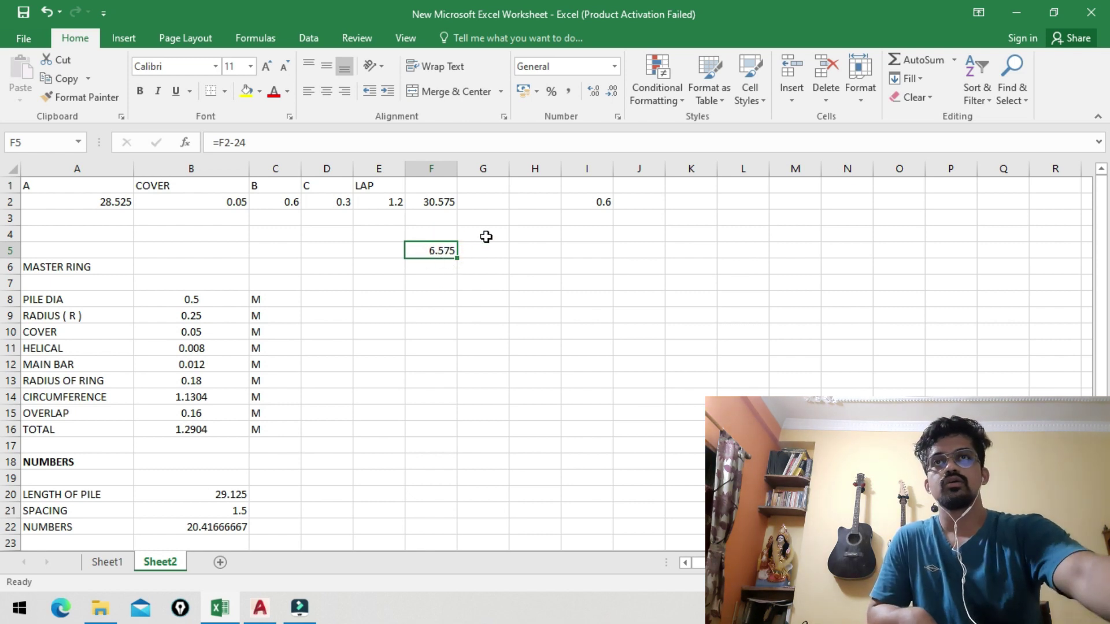
left_click(107, 562)
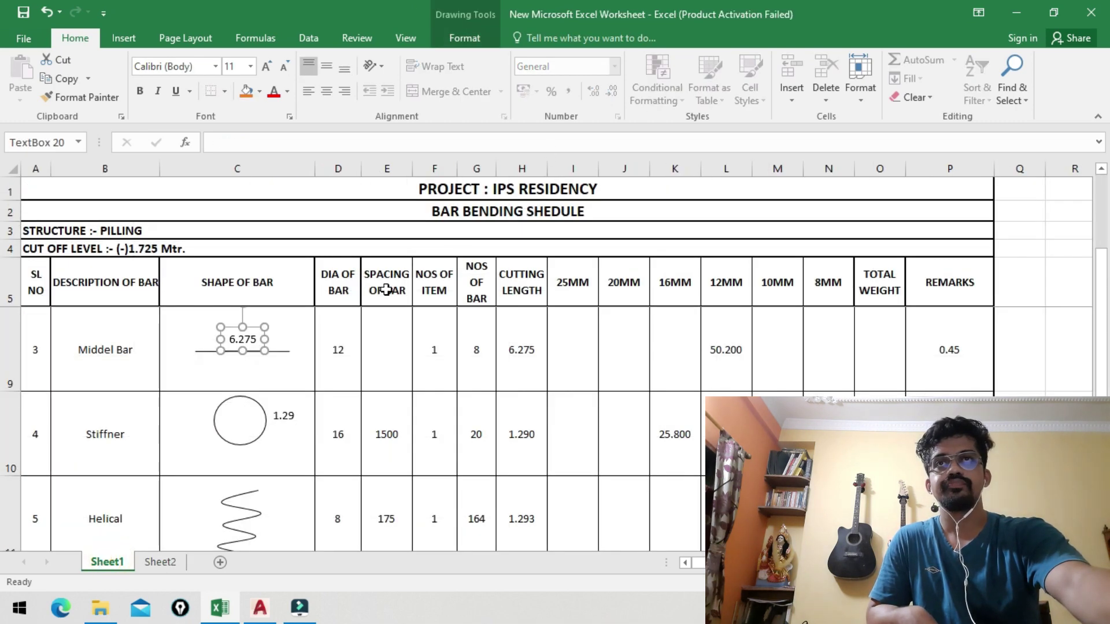
Change the middle bar's 6.275 shape label to 6.575
left_click(249, 339)
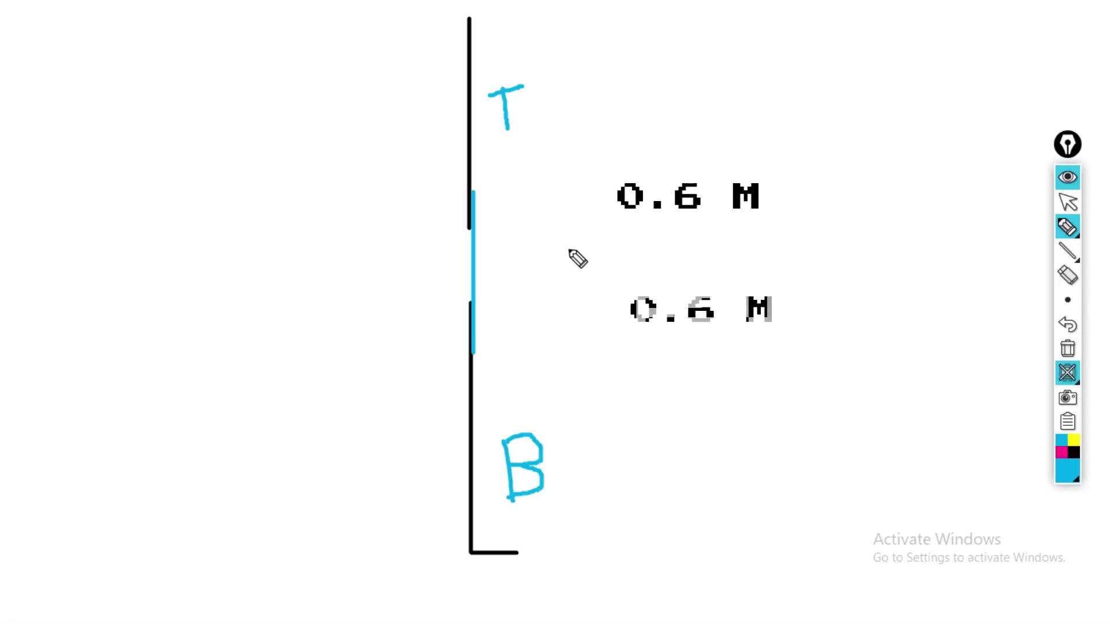
left_click_drag(491, 200, 526, 225)
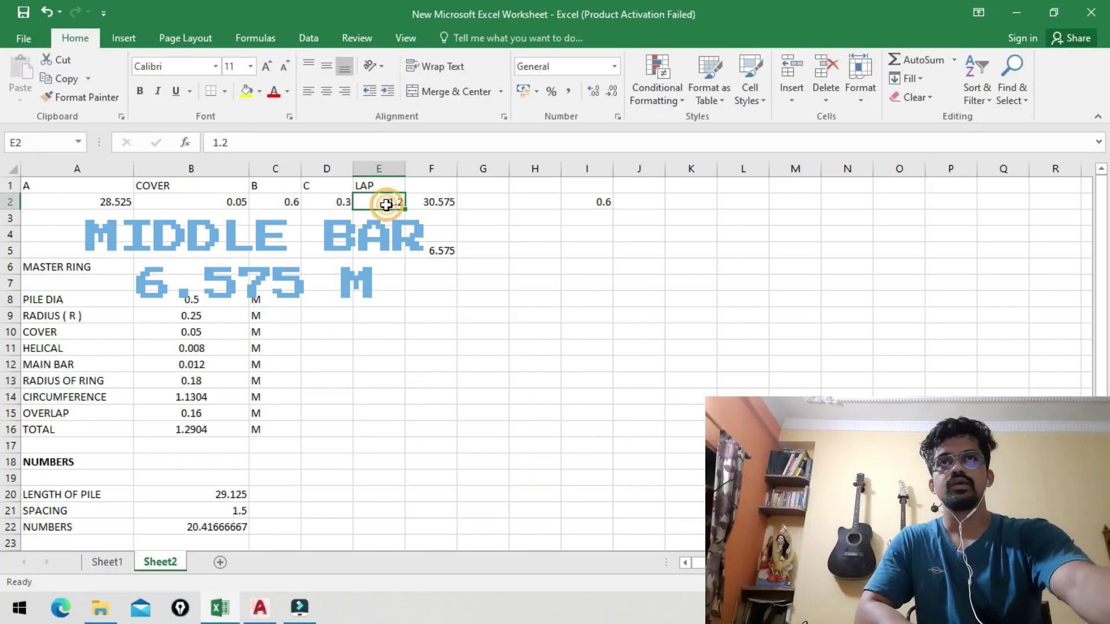
left_click(127, 567)
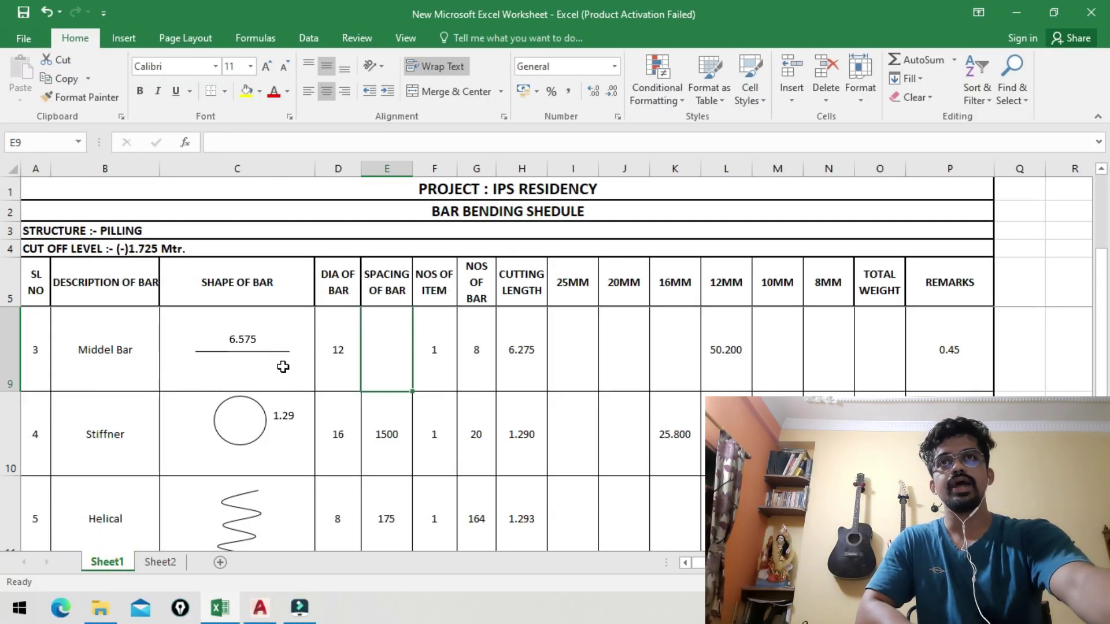
Review the Bottom, Top and Middel Bar rows: 12 mm diameter, 1 item, 8 bars each
scroll(281, 365, "up", 2)
scroll(243, 405, "up", 1)
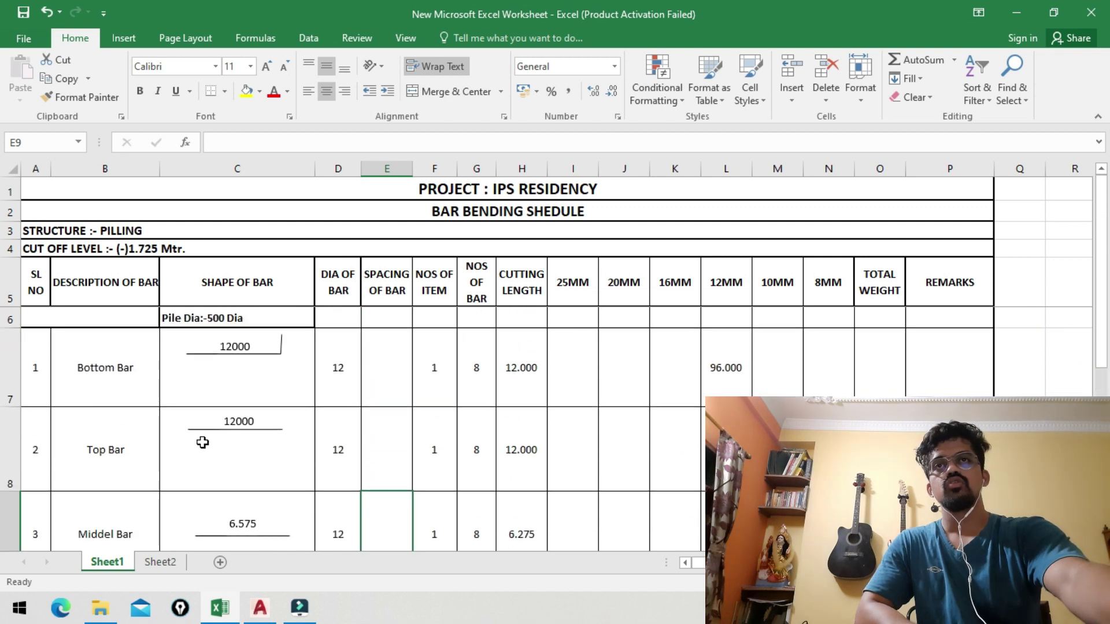
left_click(93, 366)
left_click(104, 451)
left_click(107, 527)
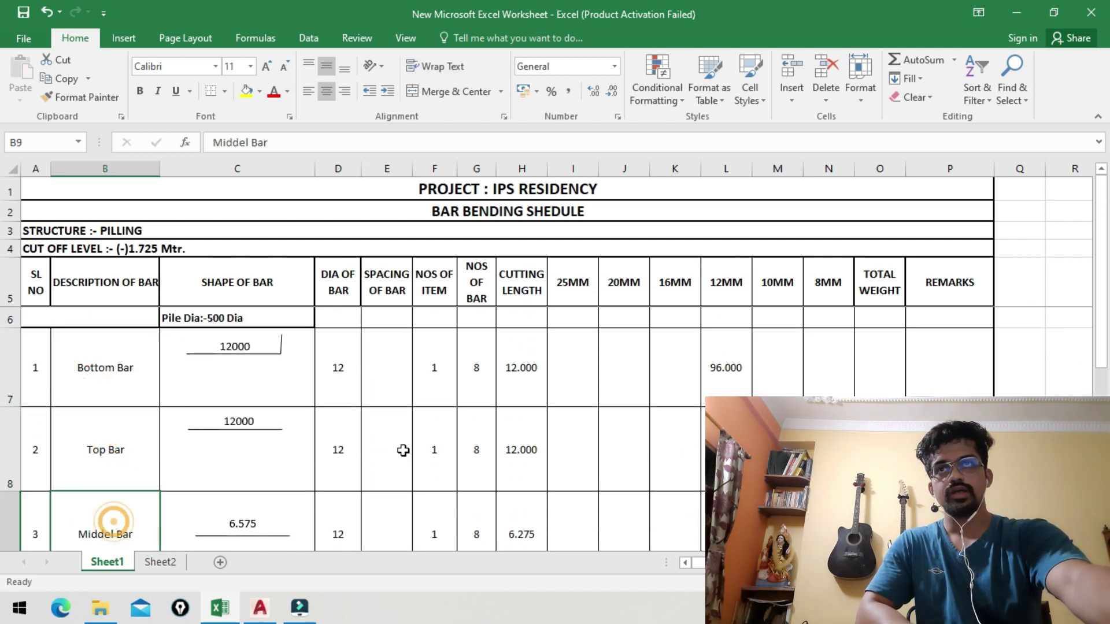
left_click(338, 362)
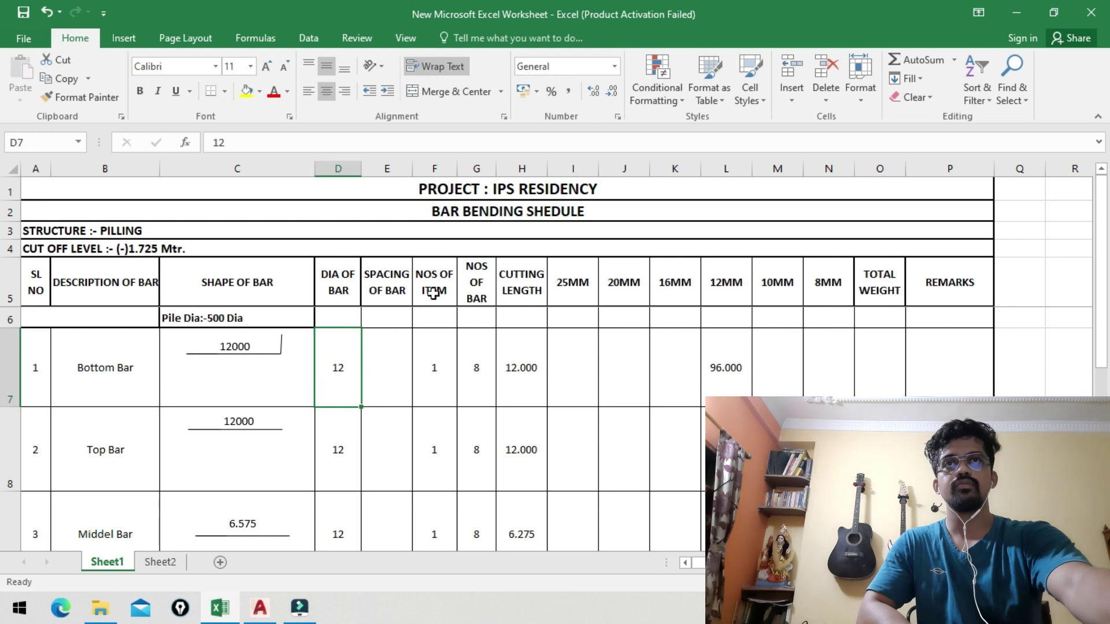
left_click(434, 371)
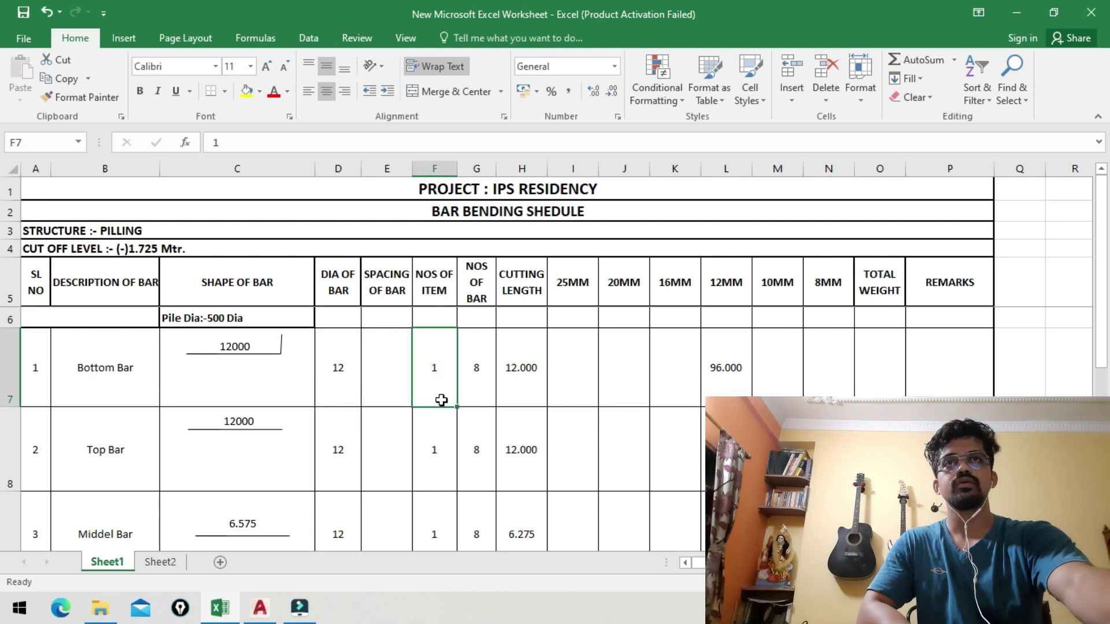
left_click(439, 381)
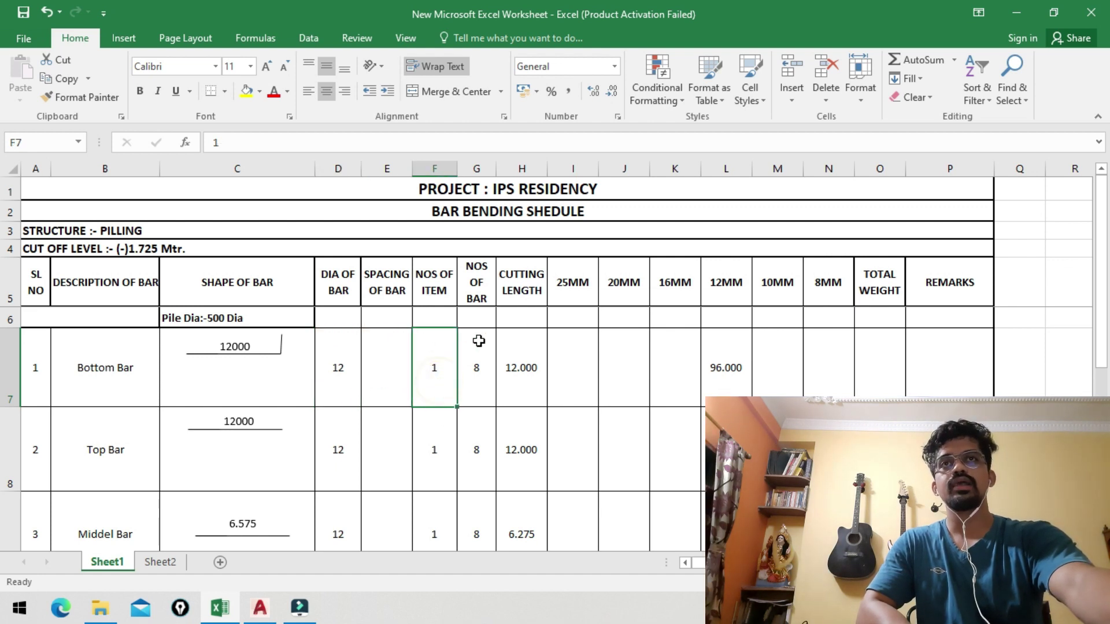
left_click(476, 379)
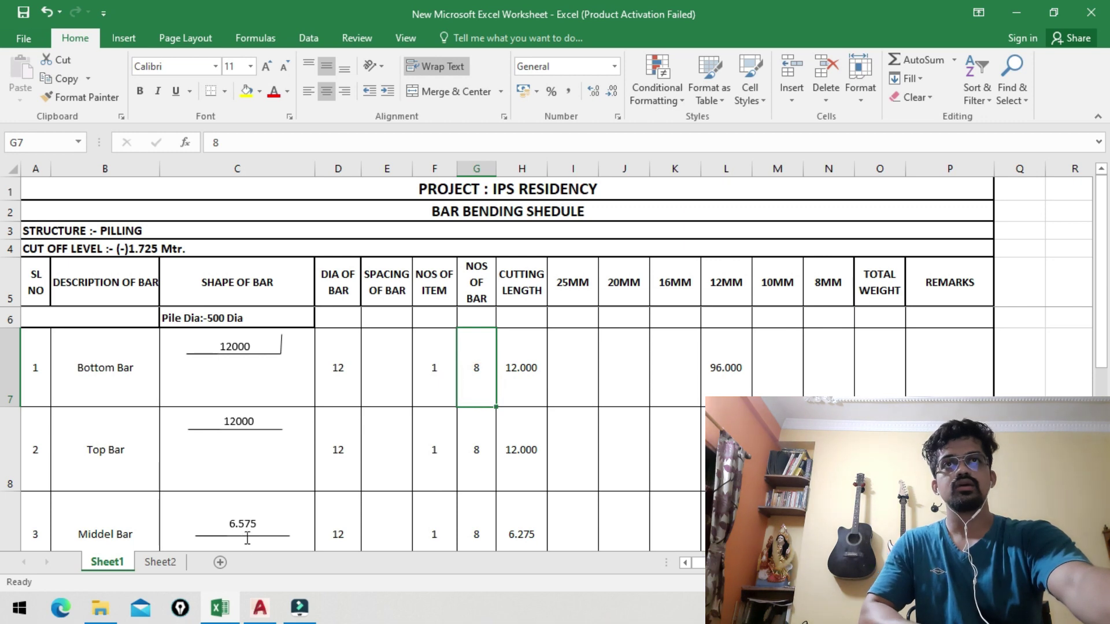
Cross-check the 8 bars against the AutoCAD pile cross-section, then return to Excel
left_click(259, 607)
scroll(479, 284, "up", 2)
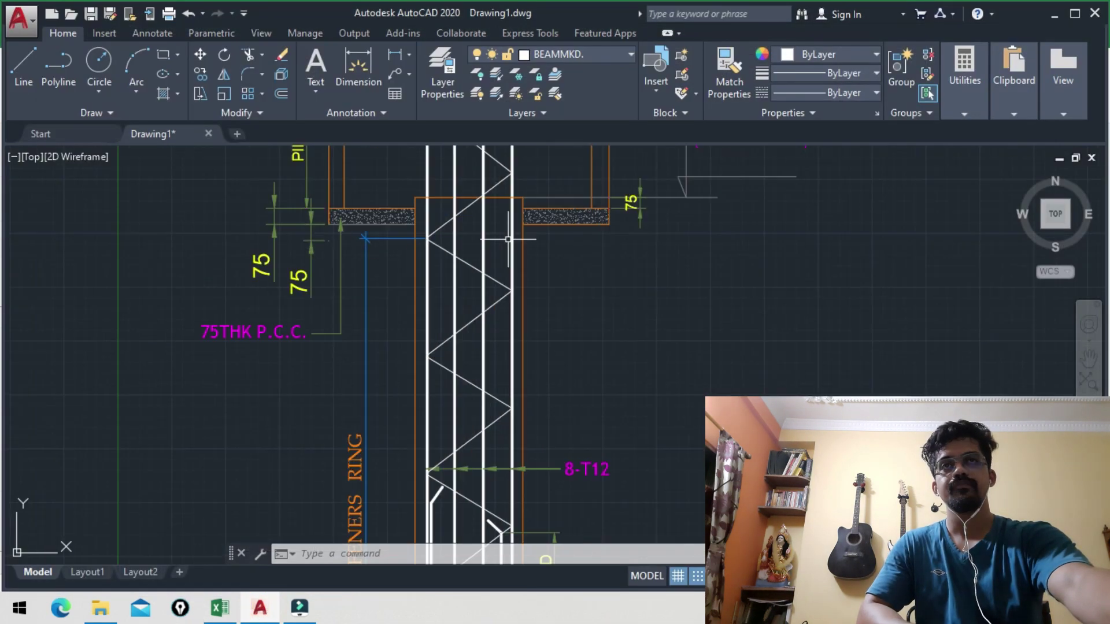
scroll(497, 289, "down", 5)
scroll(517, 296, "up", 4)
scroll(517, 296, "up", 5)
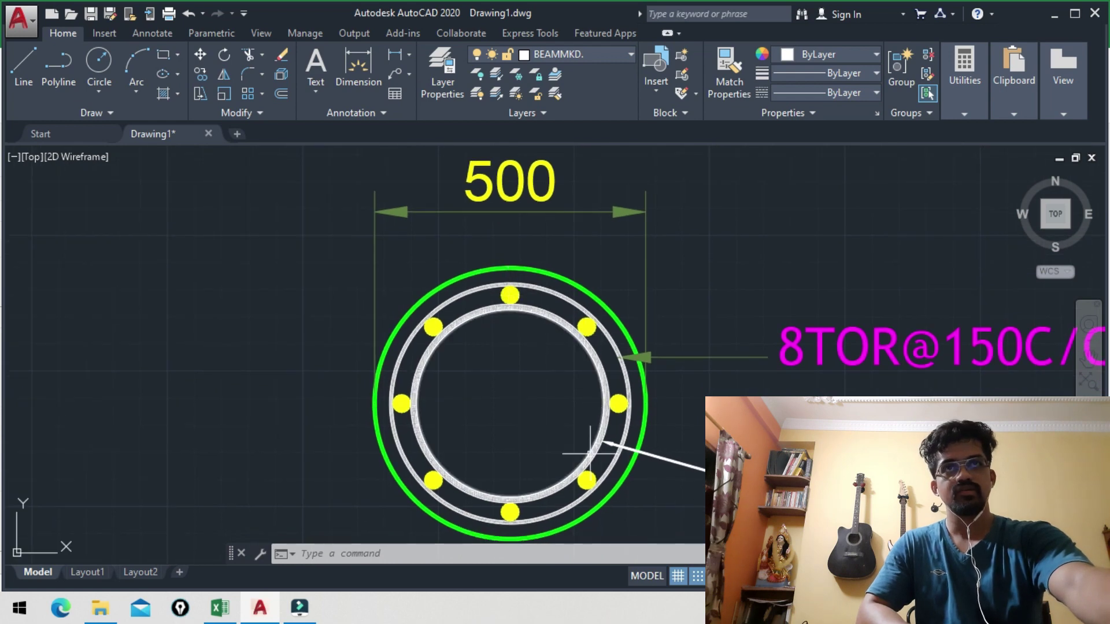
left_click(224, 612)
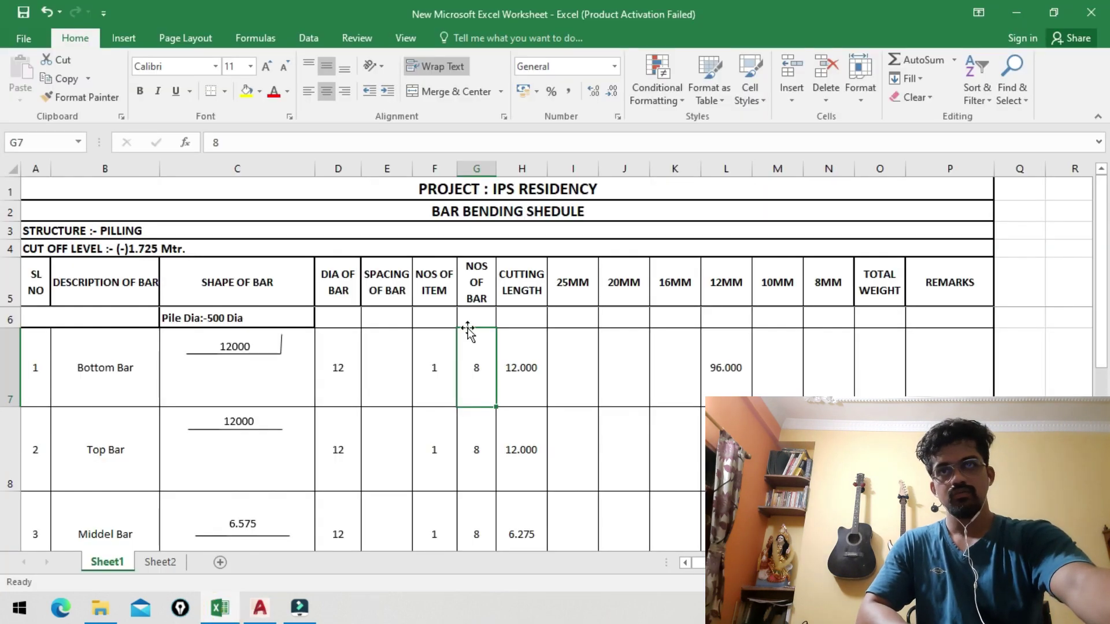
left_click(531, 383)
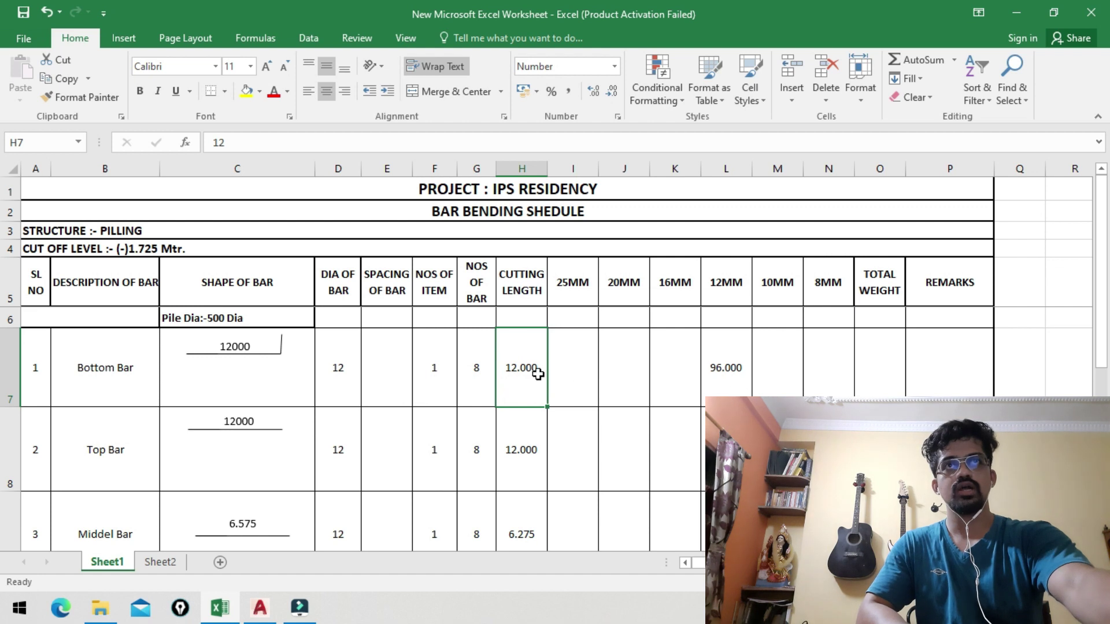
left_click(706, 374)
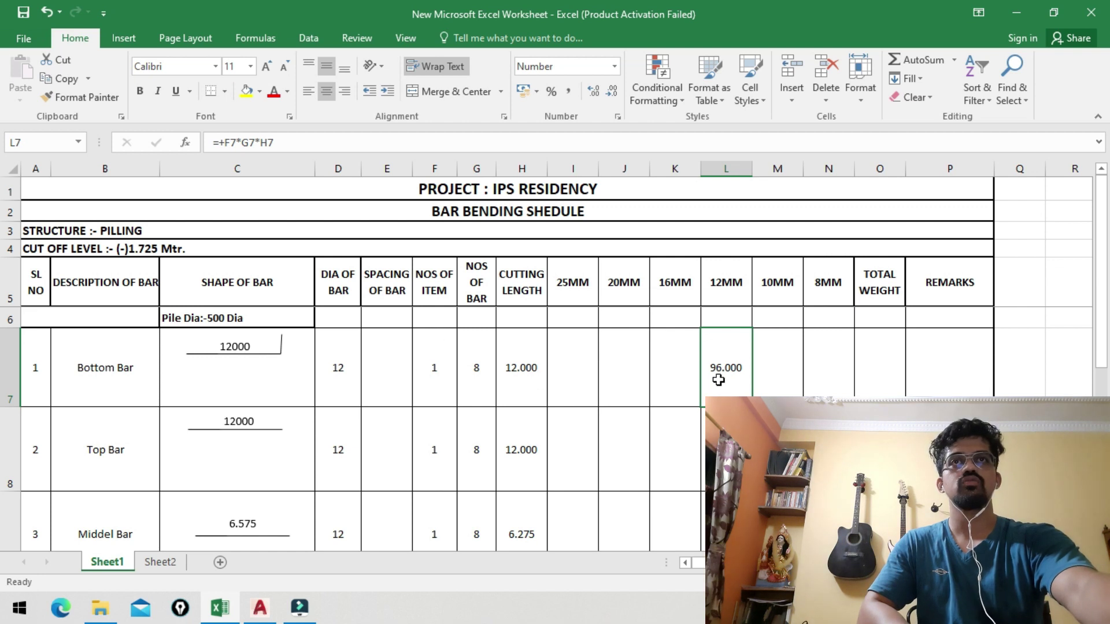
scroll(735, 372, "down", 1)
scroll(637, 396, "up", 1)
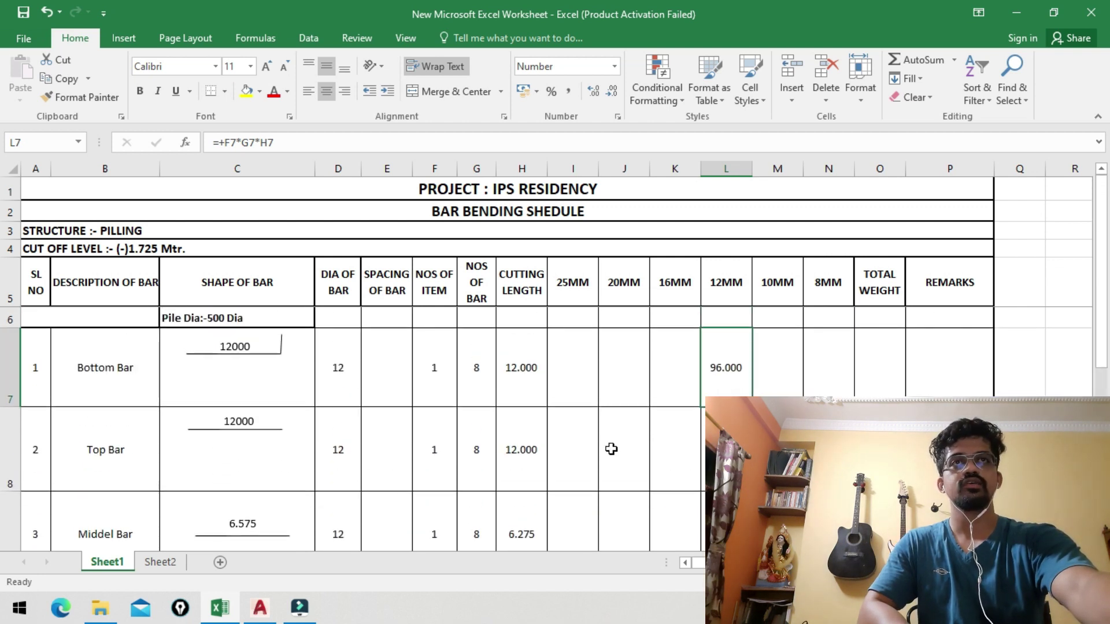
left_click(506, 452)
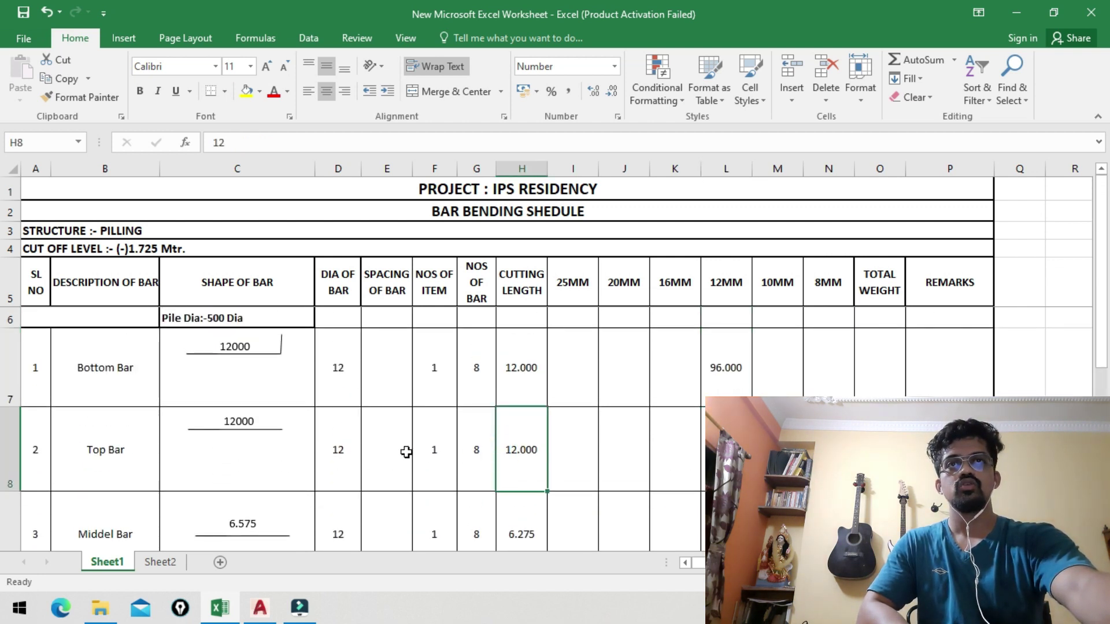
left_click(725, 450)
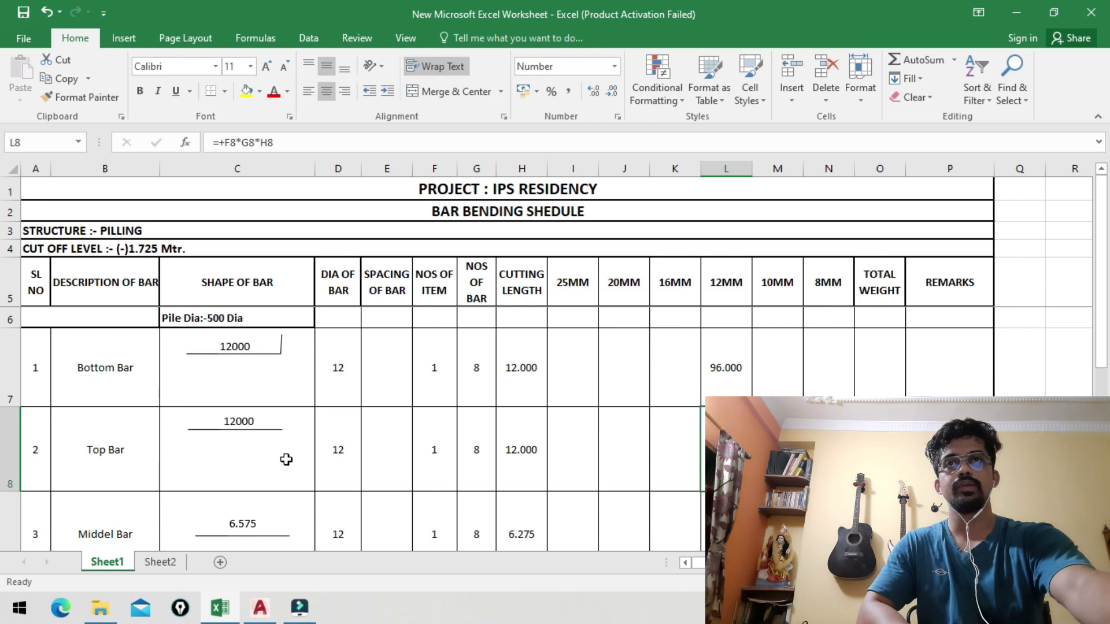
scroll(283, 456, "down", 1)
Correct the Middel Bar cutting length in H9 from 6.275 to 6.575
left_click(240, 350)
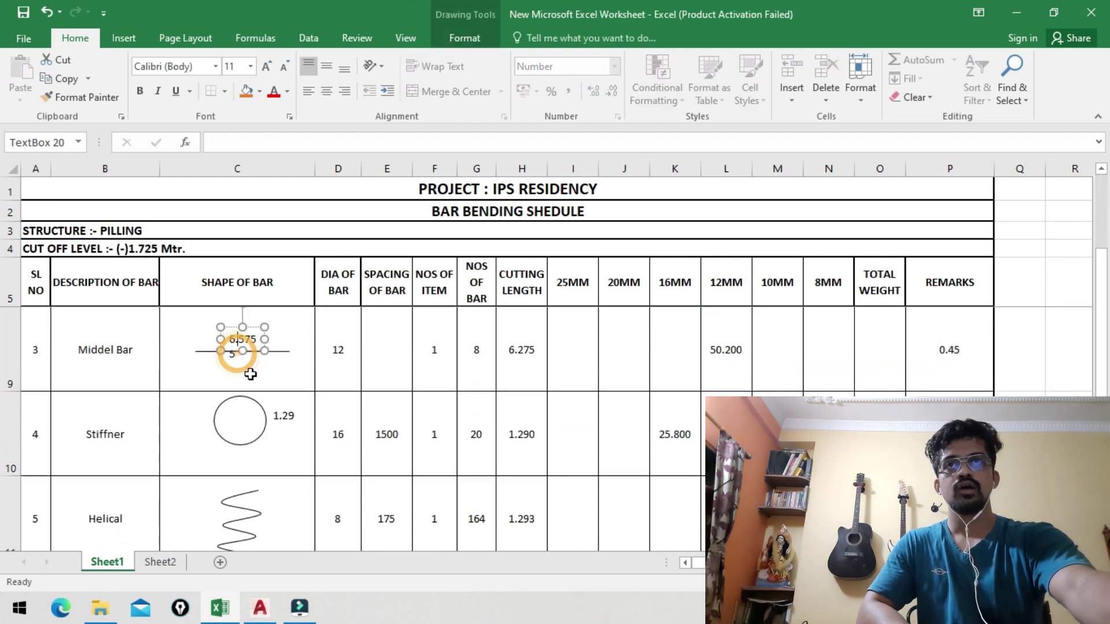
left_click(386, 339)
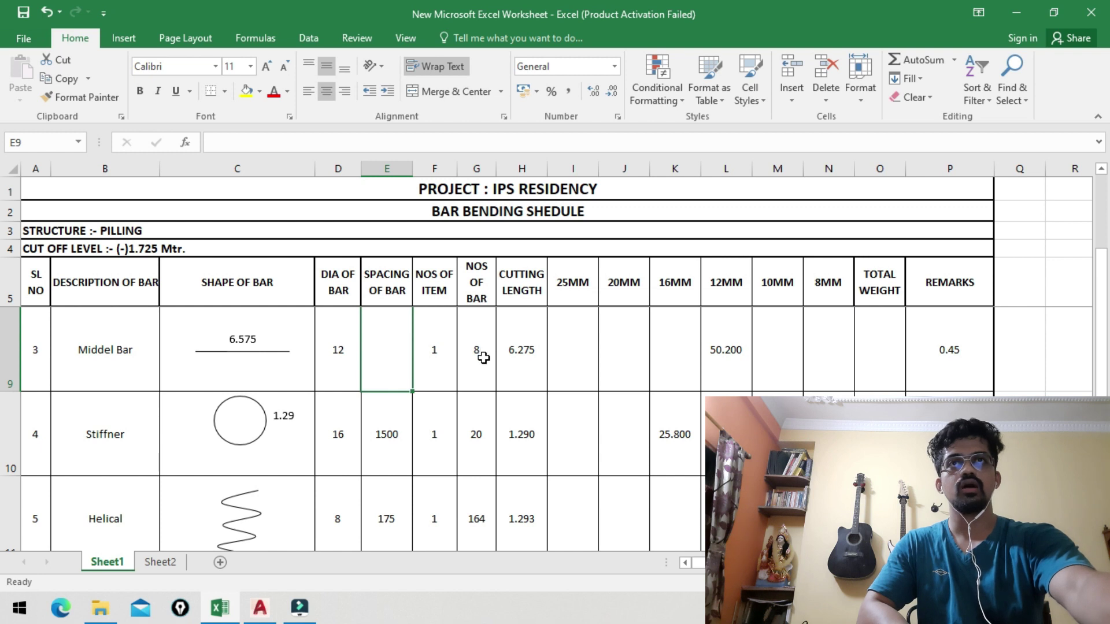
left_click(479, 359)
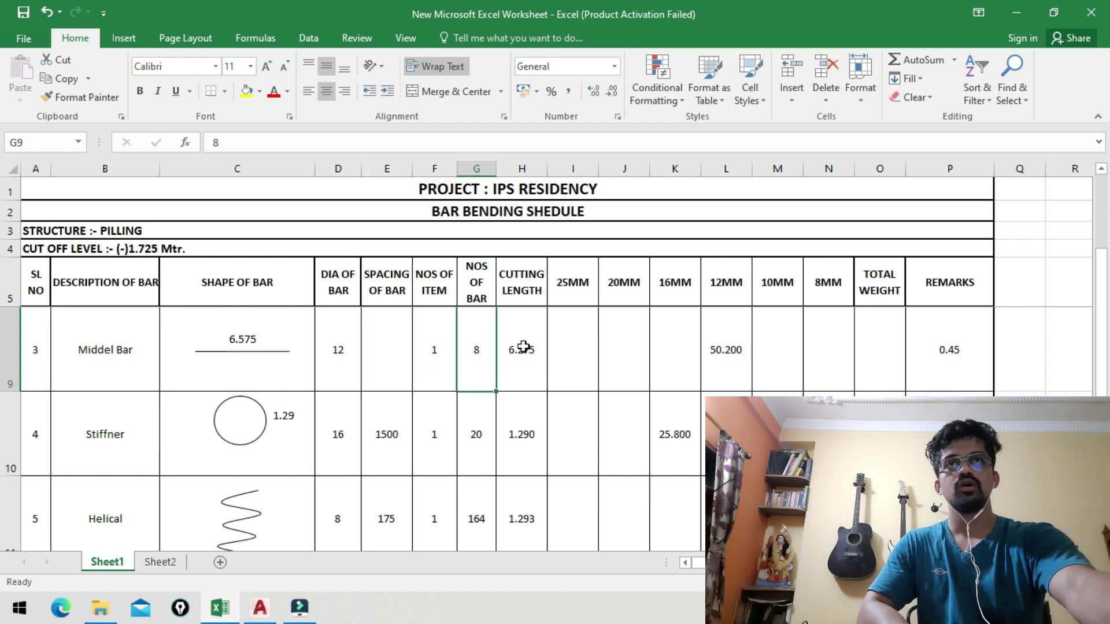
left_click(540, 361)
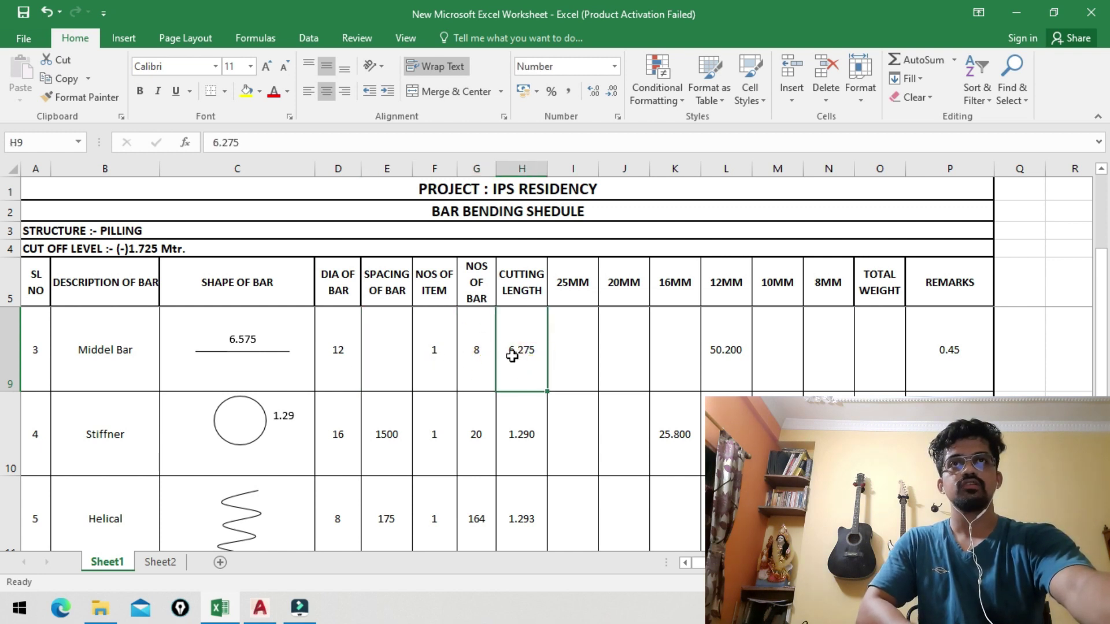
double_click(521, 354)
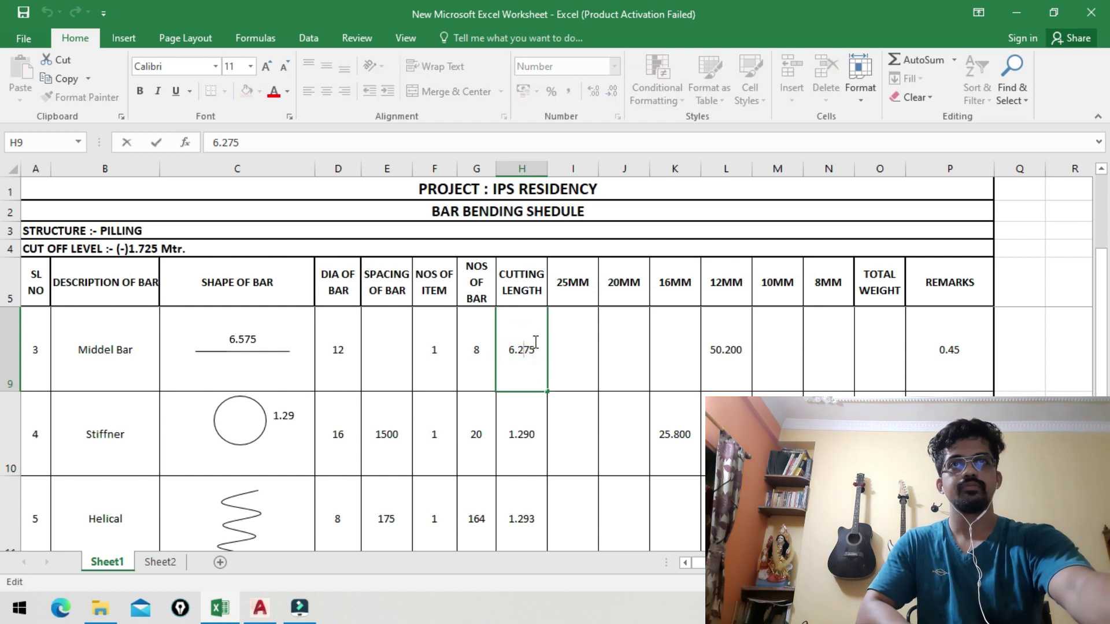
key("BackSpace")
type("5")
left_click(567, 353)
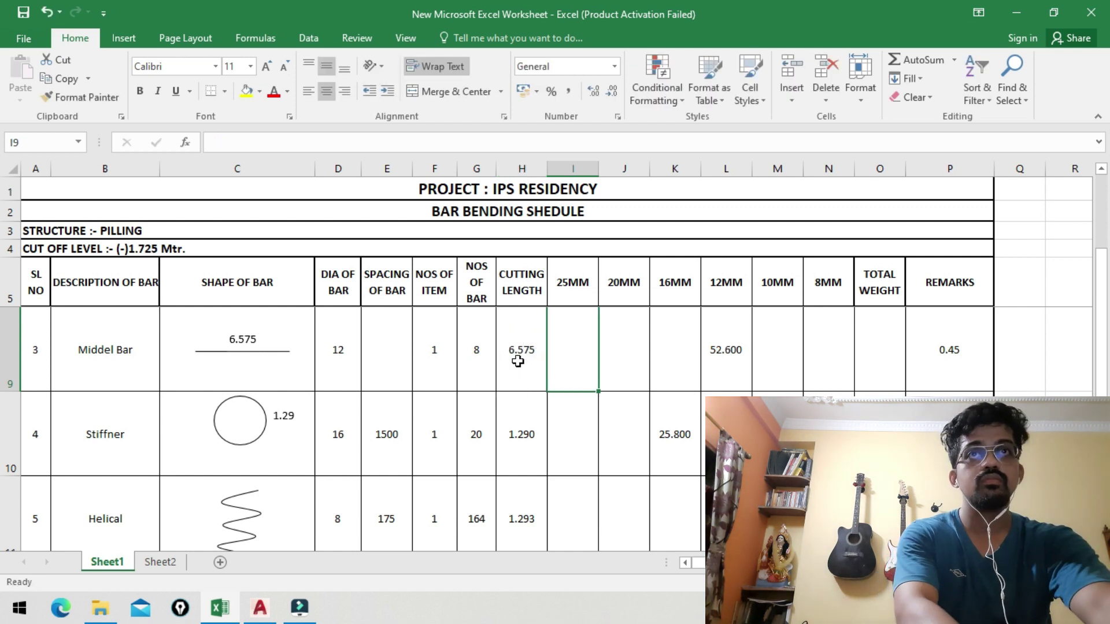
Confirm the Middel Bar's 52.600 12MM weight and clear its 0.45 remark
left_click(720, 355)
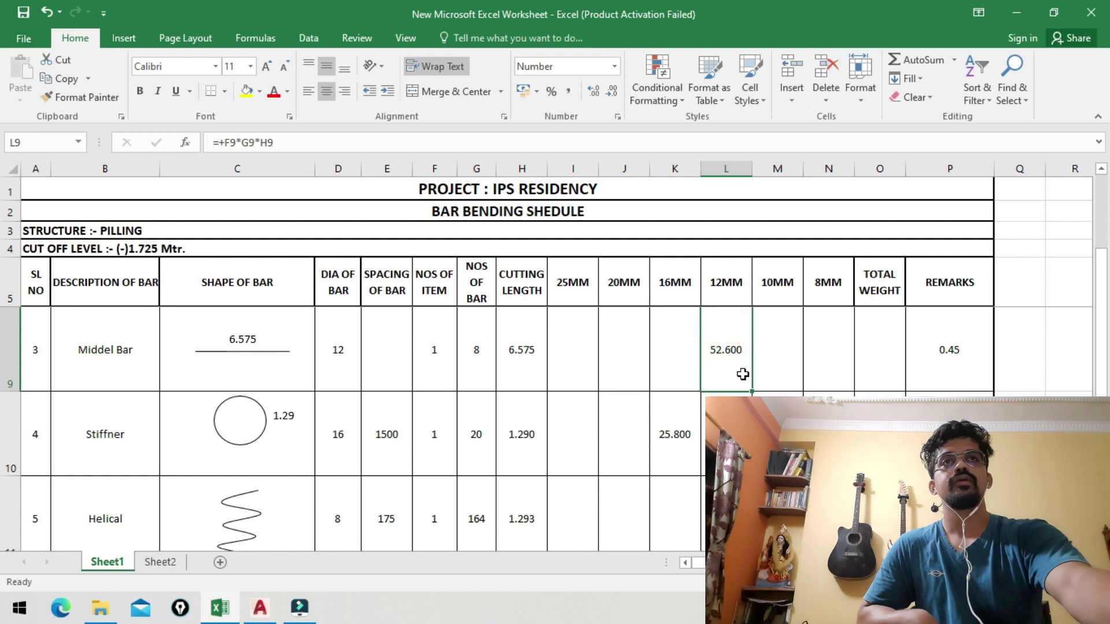
scroll(740, 371, "up", 1)
scroll(737, 370, "down", 1)
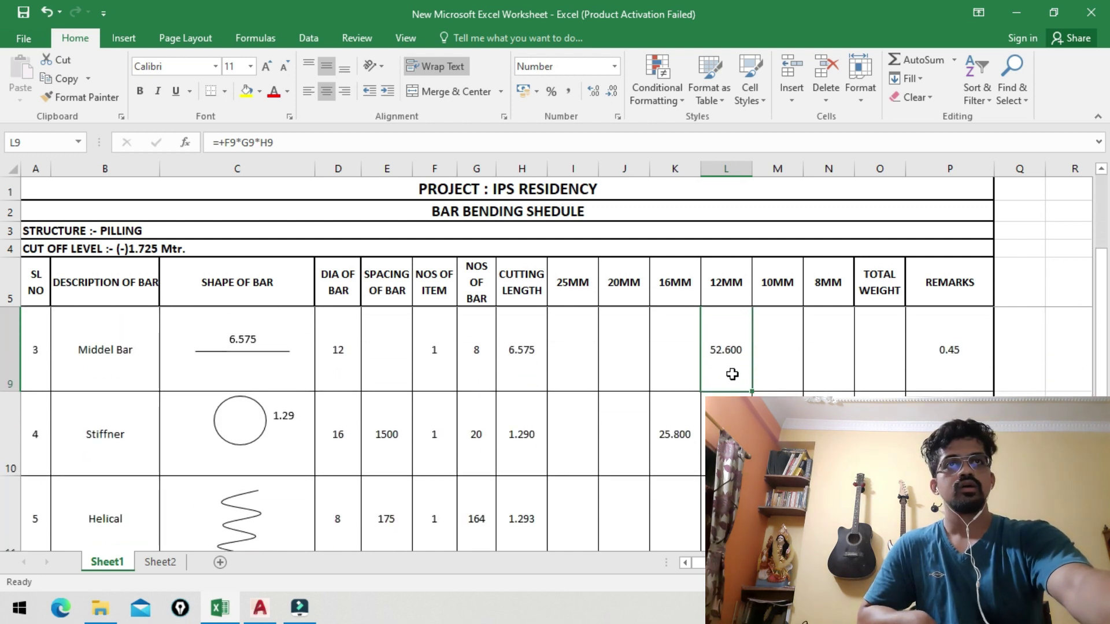
left_click(951, 352)
key("Delete")
Go to the Sheet2 calculation sheet, then over to the AutoCAD pile drawing
left_click(248, 459)
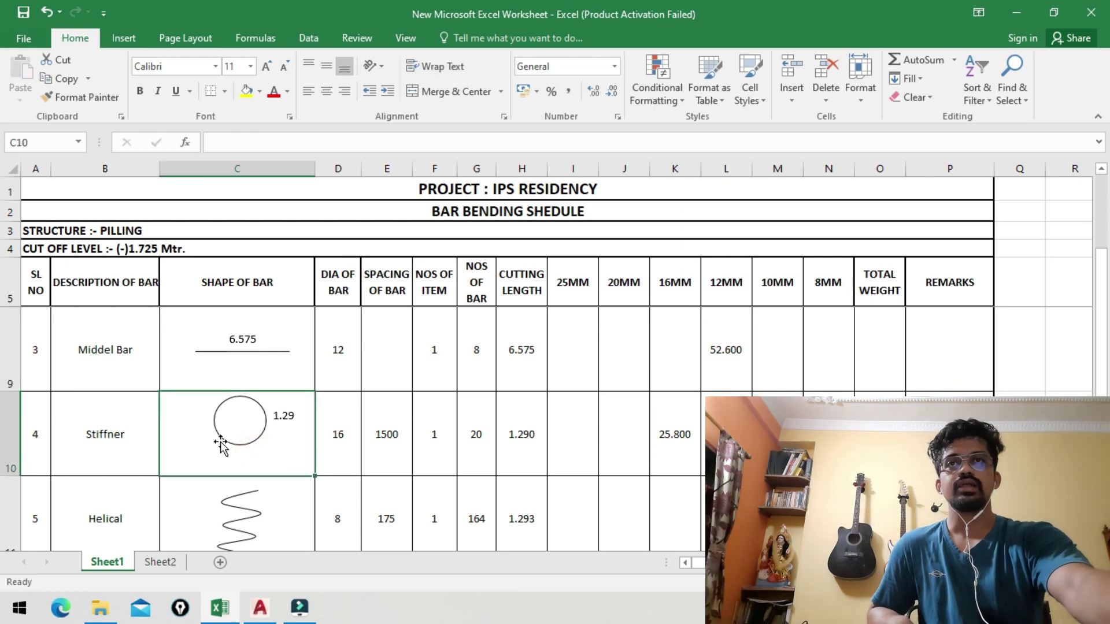
left_click(161, 562)
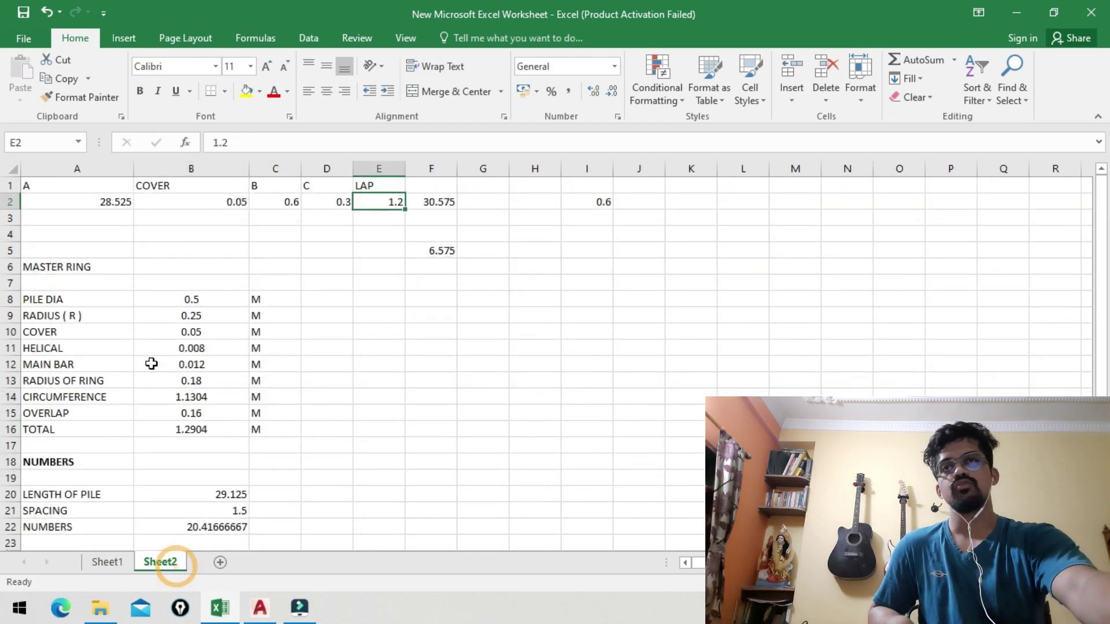
key("alt+Tab")
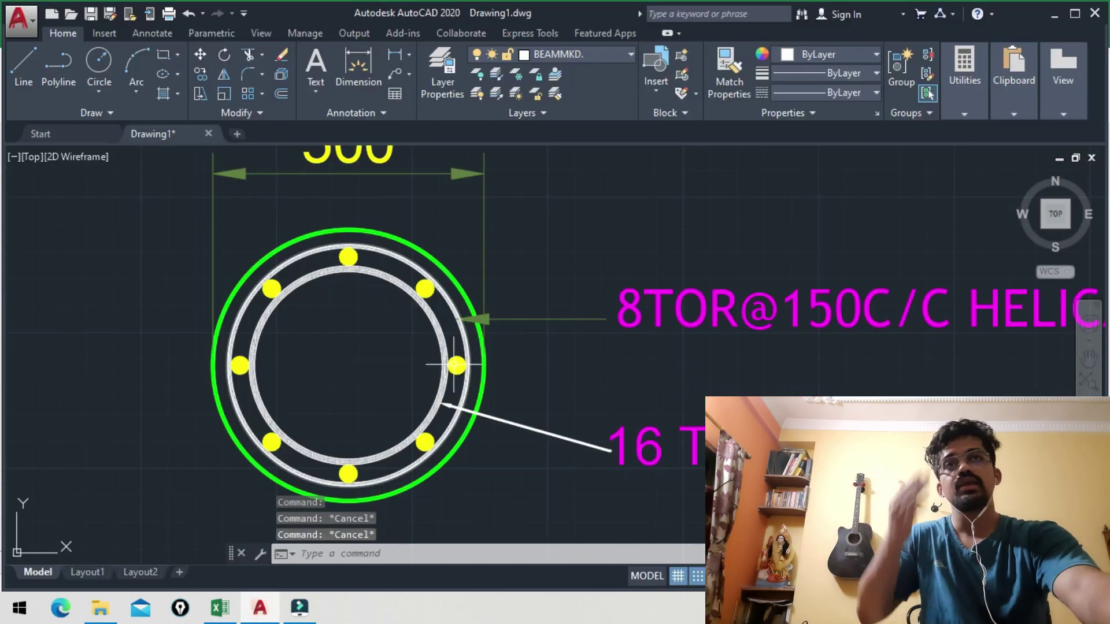
Zoom in and select the inner stiffener ring circle around the main bars, then return to Excel
scroll(451, 363, "up", 2)
scroll(474, 358, "up", 4)
scroll(603, 315, "up", 2)
scroll(603, 315, "down", 5)
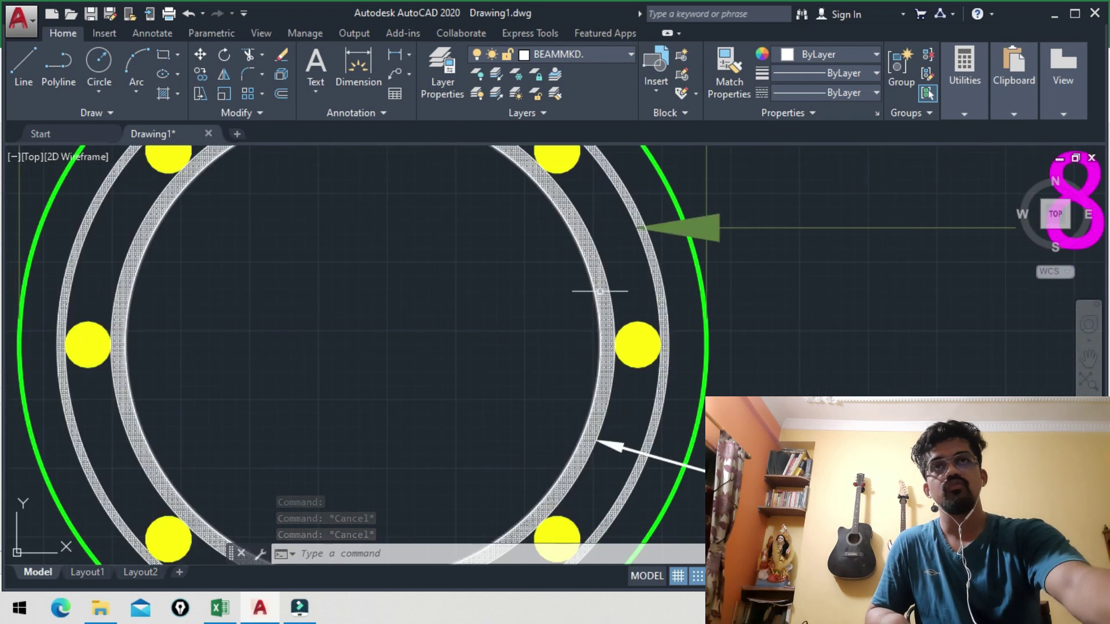
left_click(605, 289)
scroll(466, 341, "down", 1)
scroll(525, 370, "up", 4)
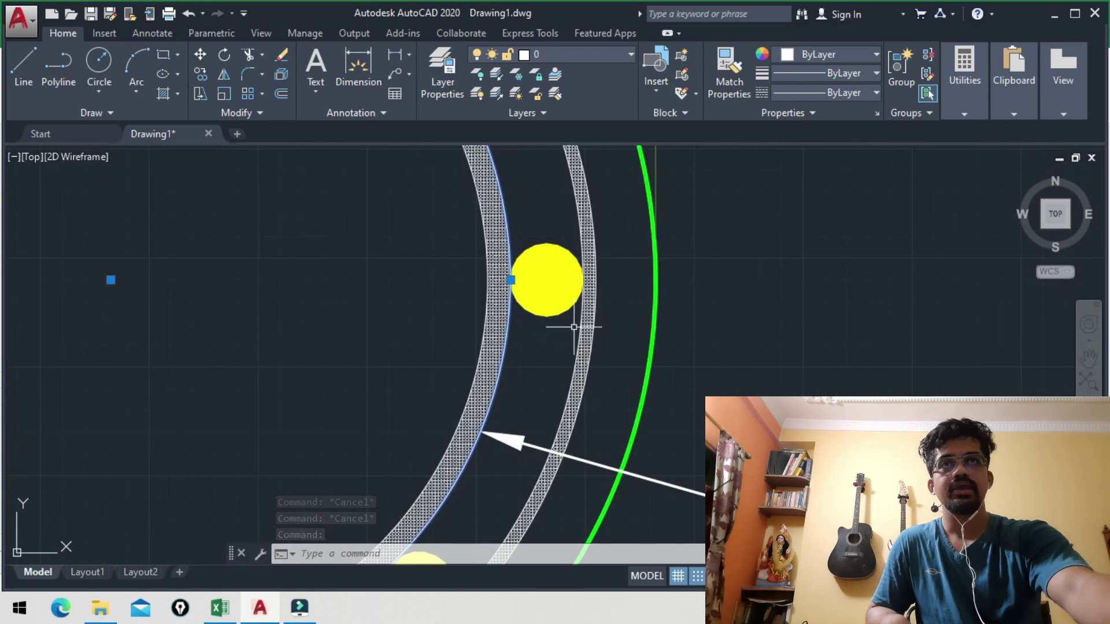
scroll(572, 323, "up", 2)
scroll(647, 329, "down", 2)
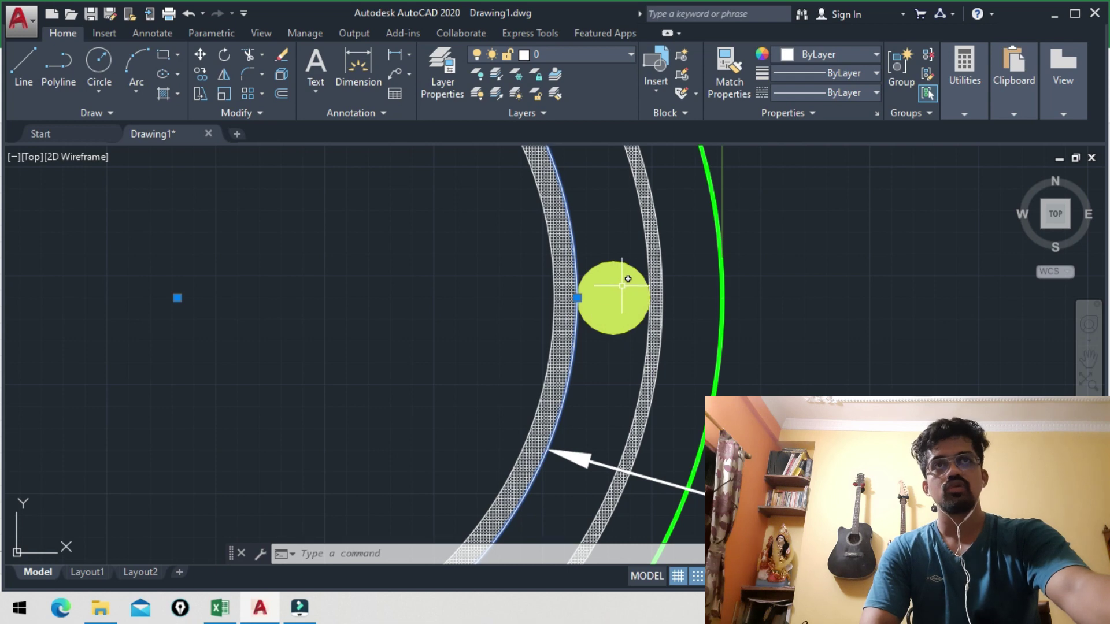
scroll(497, 322, "down", 5)
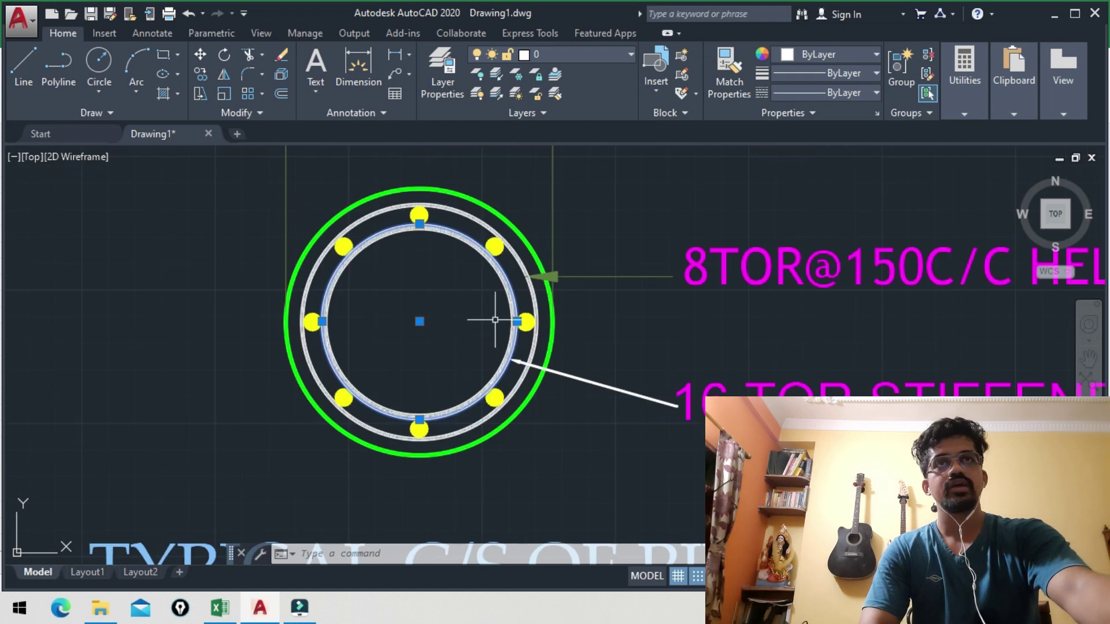
scroll(508, 318, "up", 3)
scroll(540, 302, "up", 2)
scroll(540, 302, "up", 2)
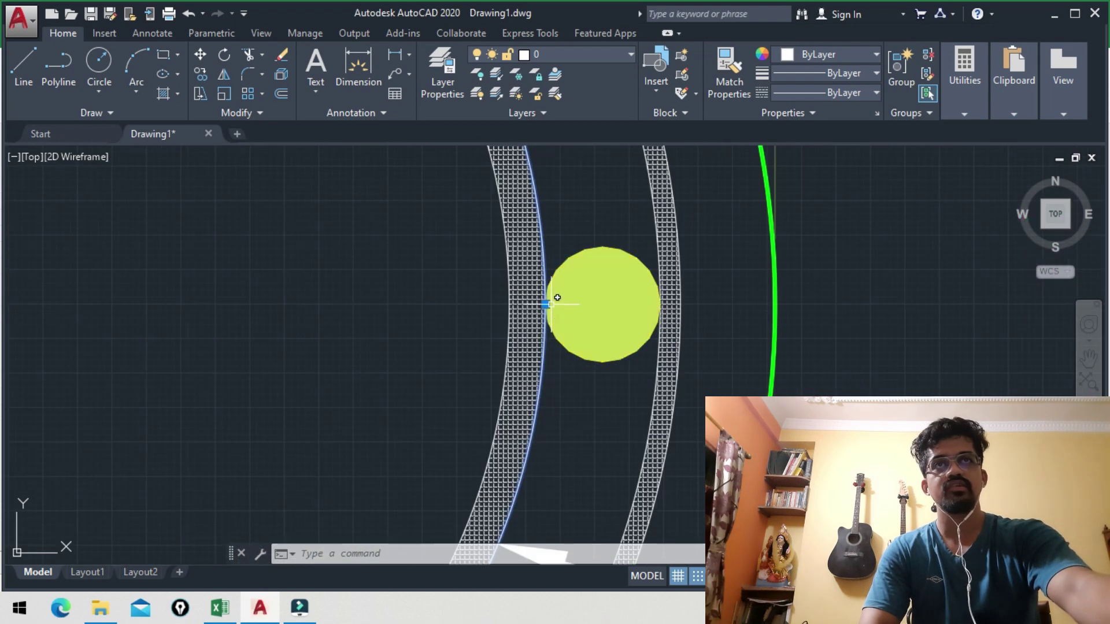
scroll(496, 382, "down", 4)
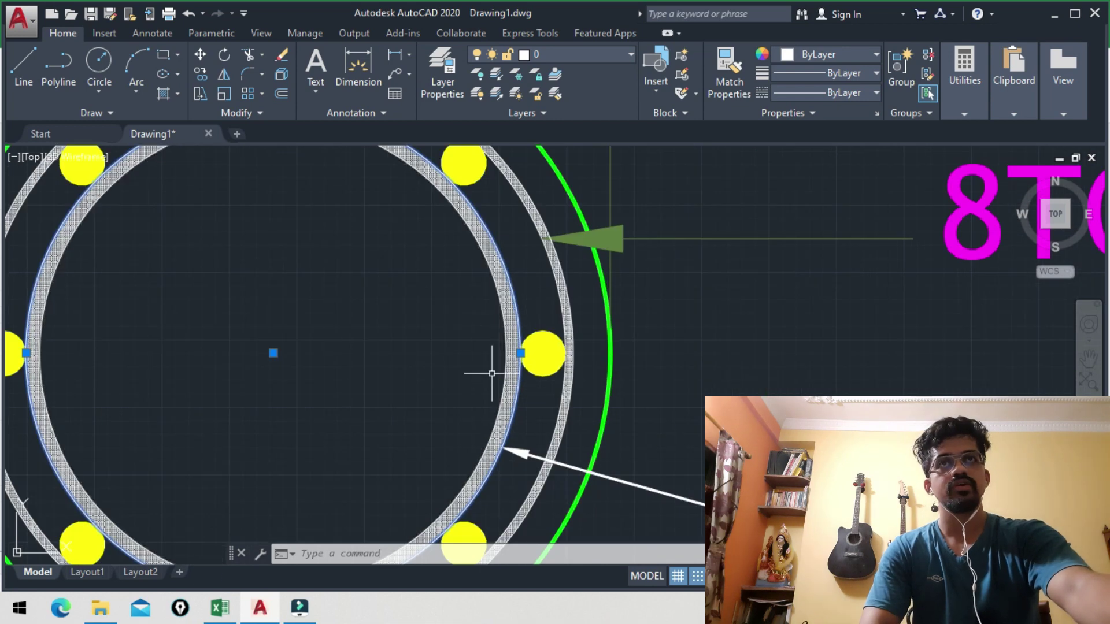
left_click(234, 608)
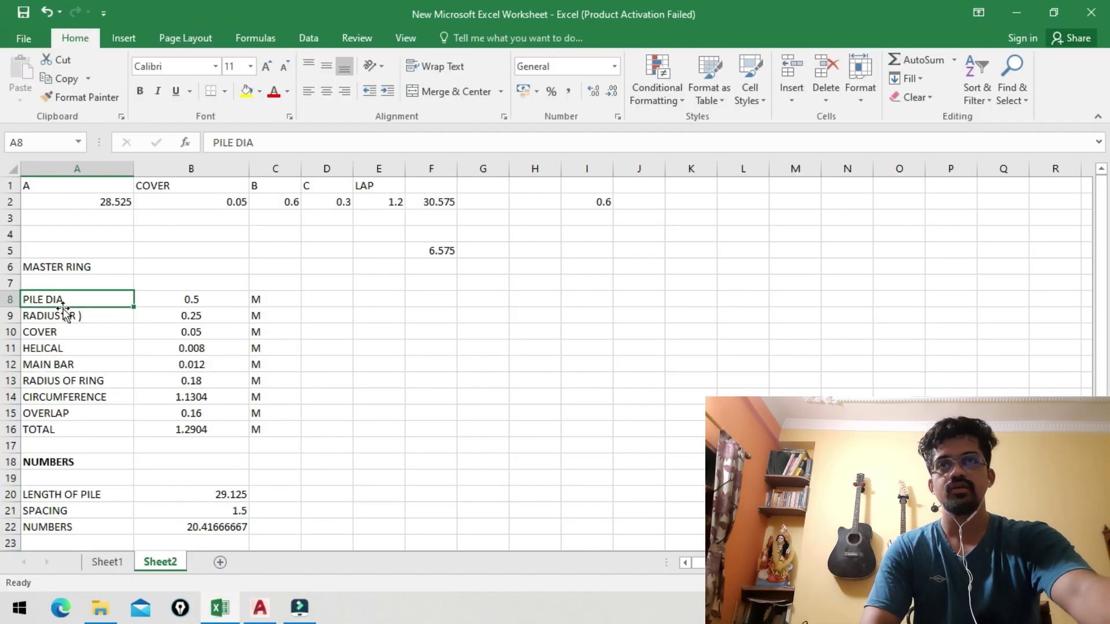
Check the pile diameter 0.5, radius formula =B8/2 and cover 0.05 inputs
left_click(170, 298)
left_click(255, 299)
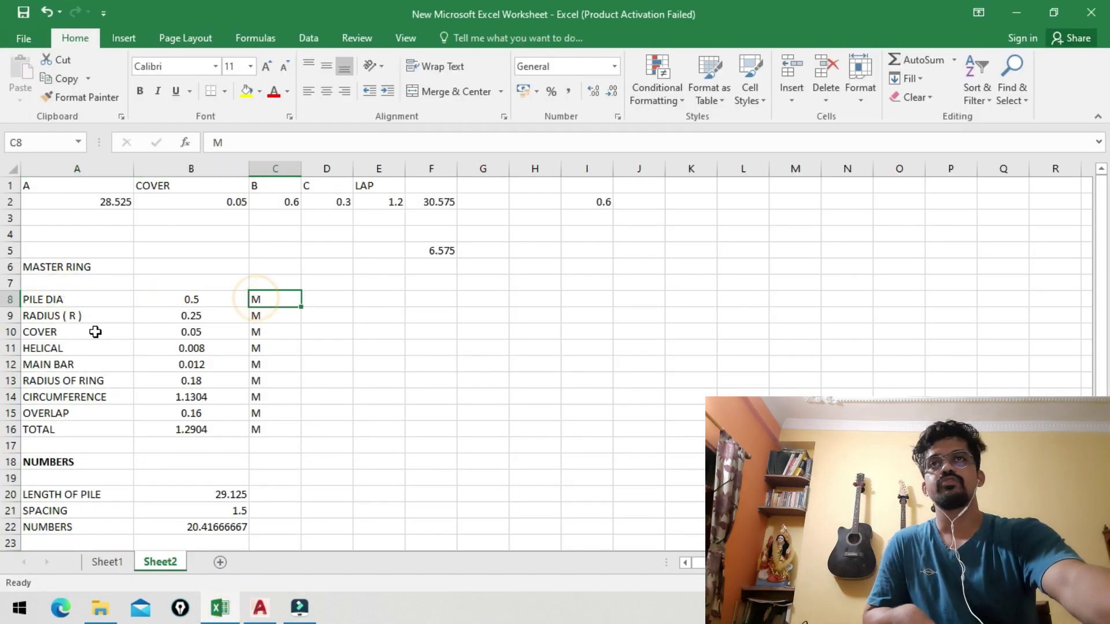
left_click(55, 316)
left_click(209, 321)
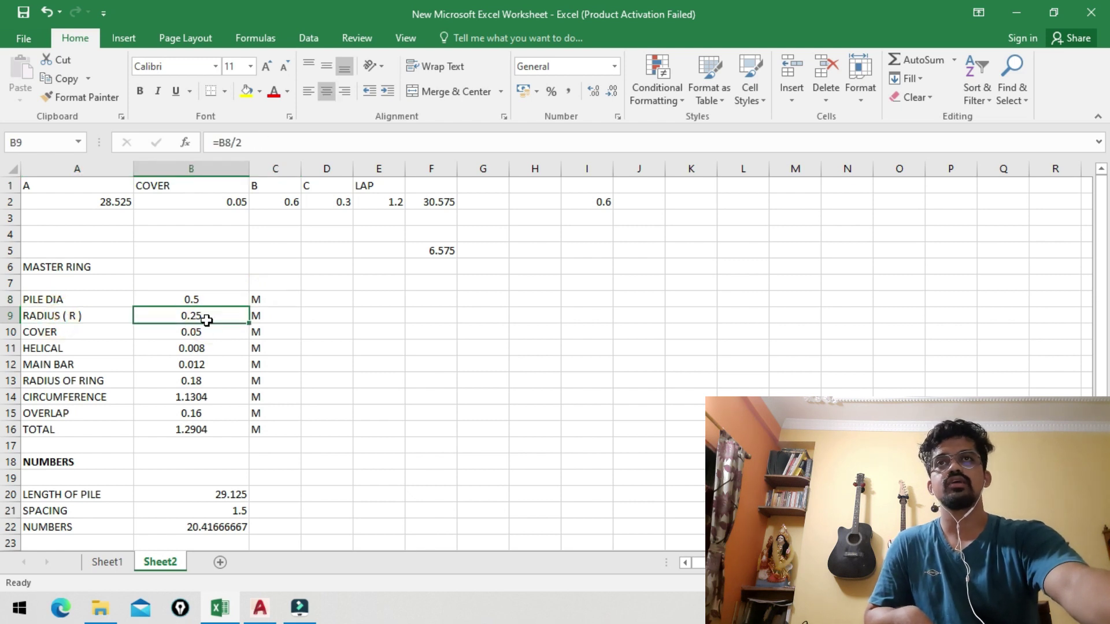
left_click(63, 332)
left_click(206, 330)
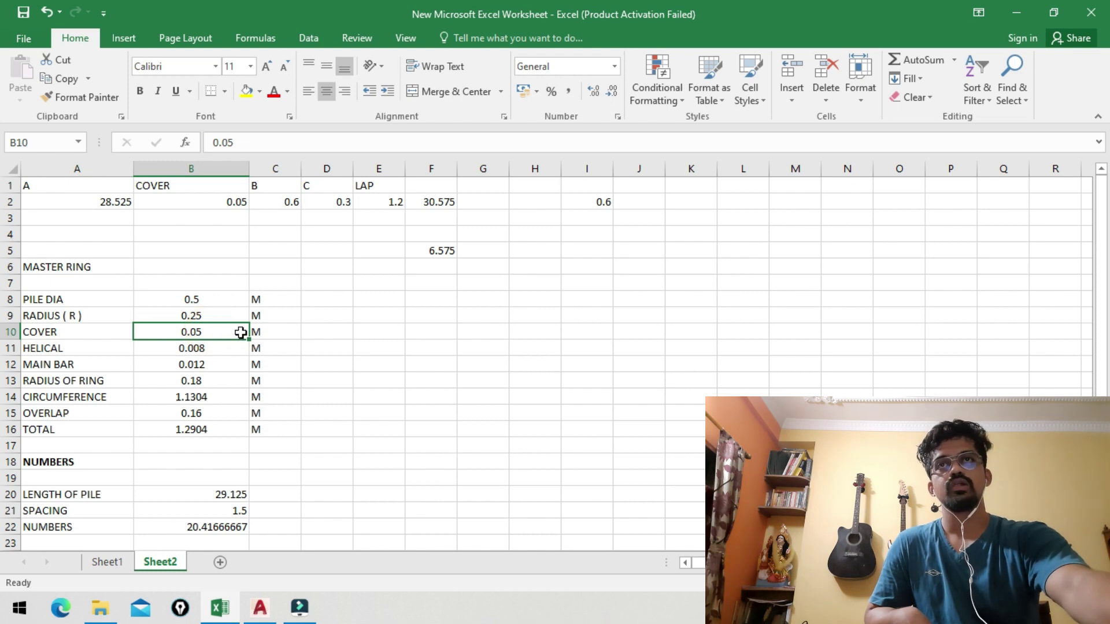
left_click(273, 330)
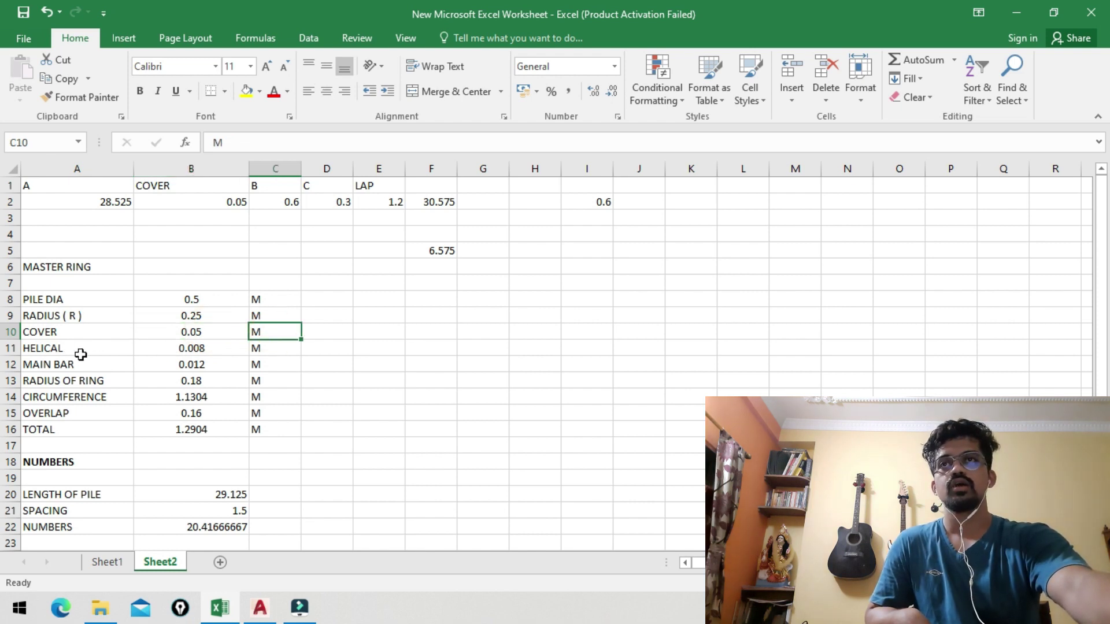
Check helical 0.008, main bar 0.012 and B13's =B9-B10-B11-B12 ring radius, then switch to AutoCAD
left_click(162, 352)
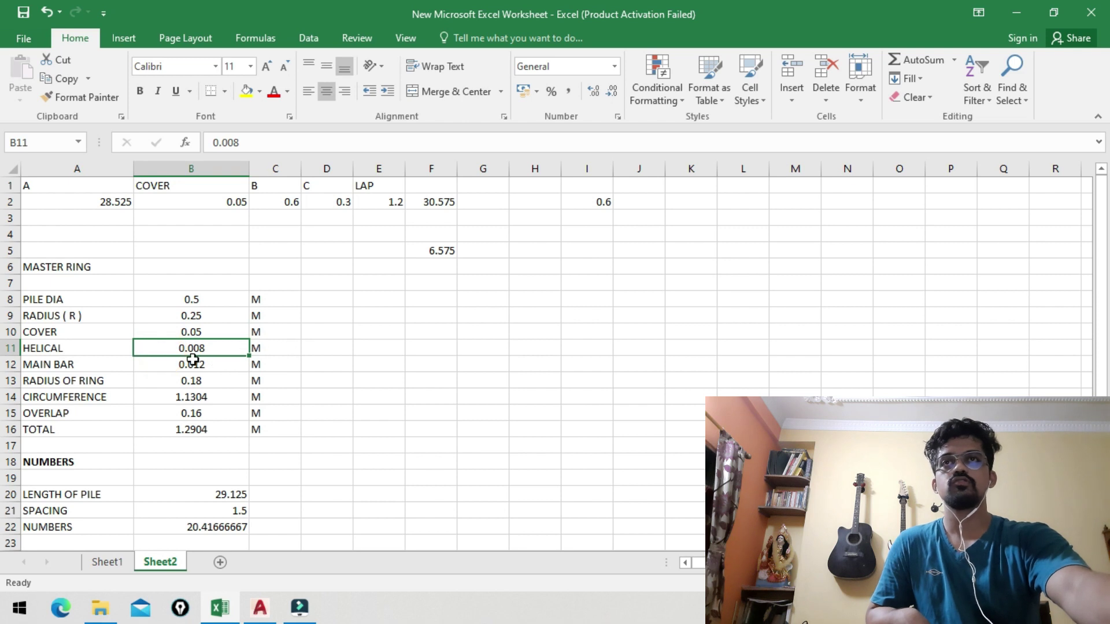
left_click(123, 369)
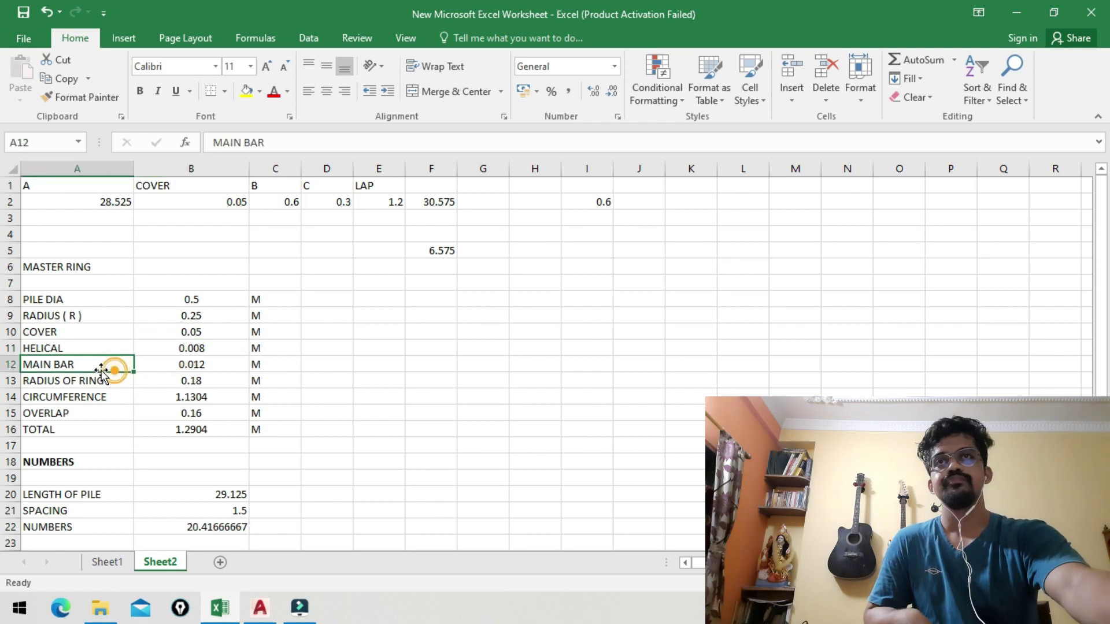
left_click(224, 369)
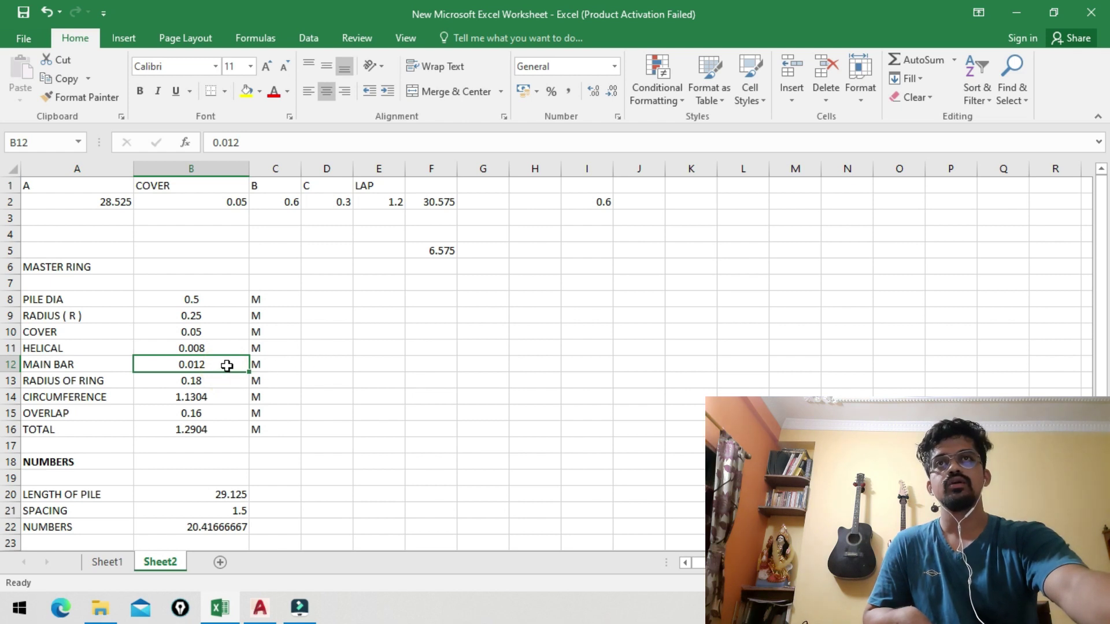
left_click(277, 364)
left_click(102, 383)
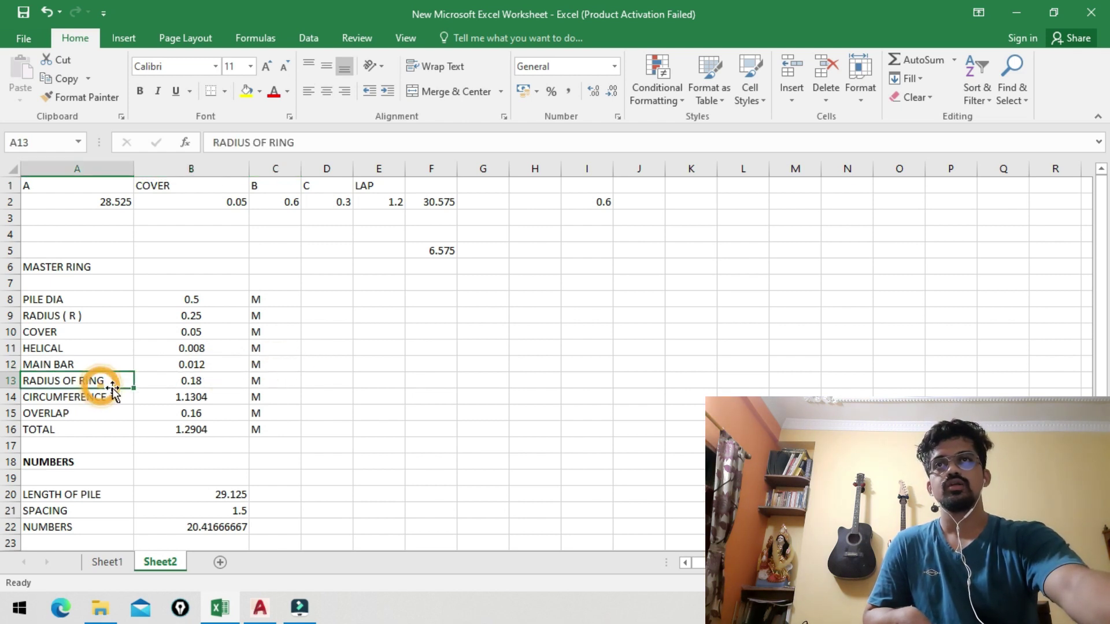
left_click(205, 382)
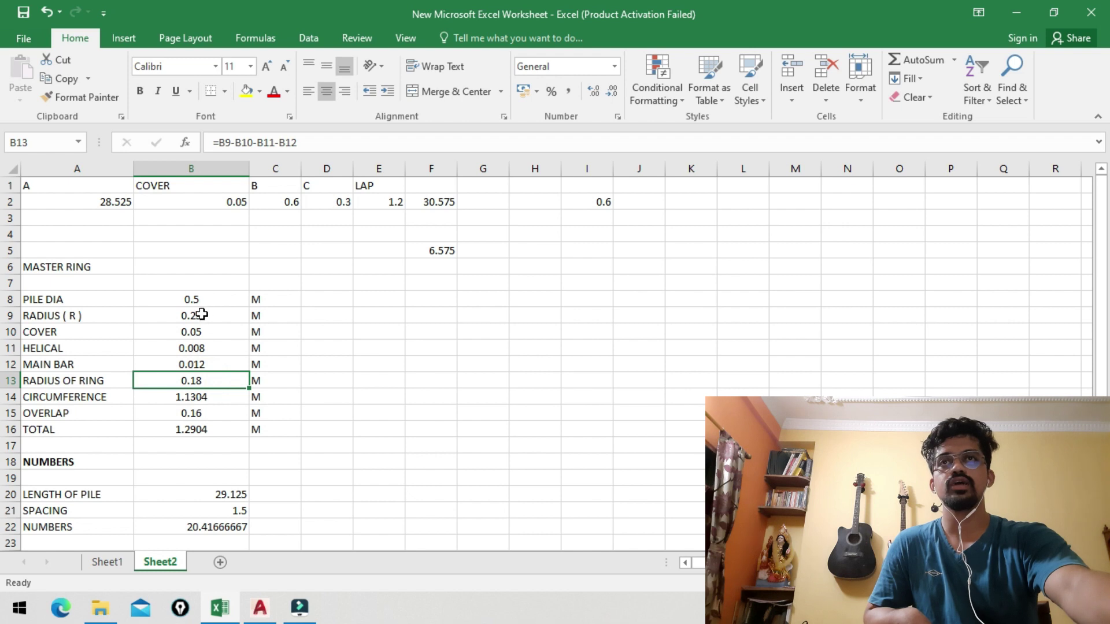
double_click(216, 382)
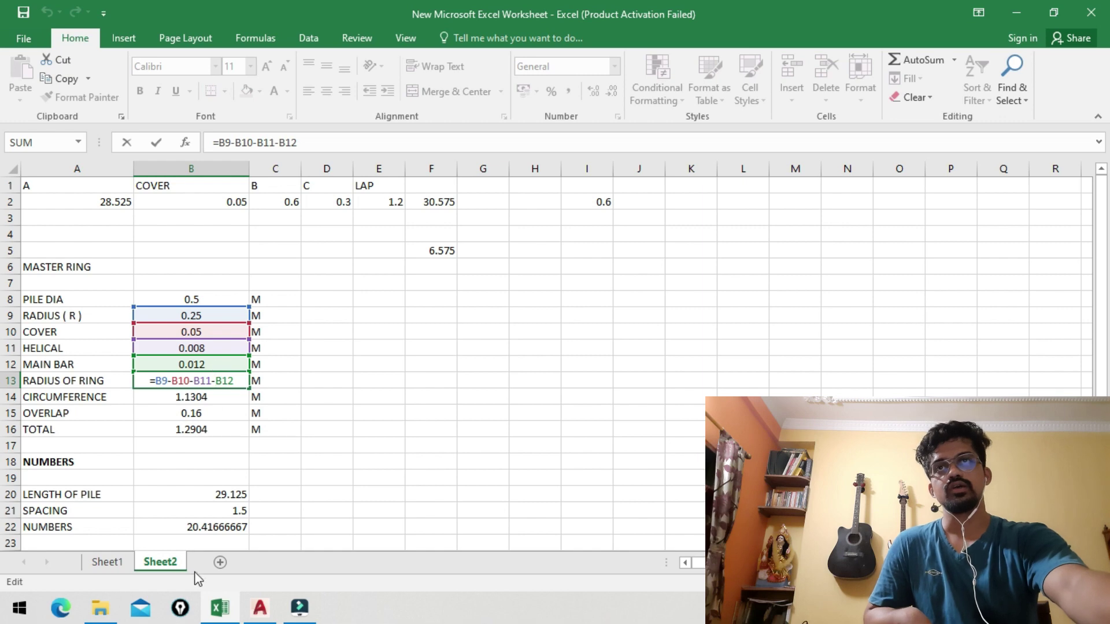
left_click(259, 607)
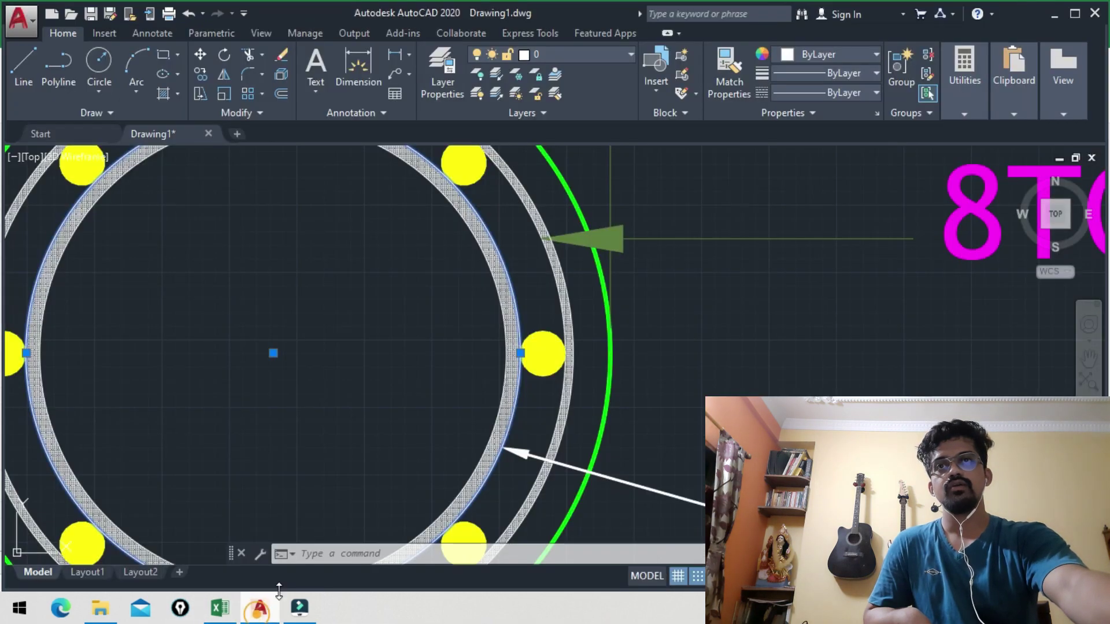
Select the pile section's inner hatched ring, then return to Excel
left_click(511, 345)
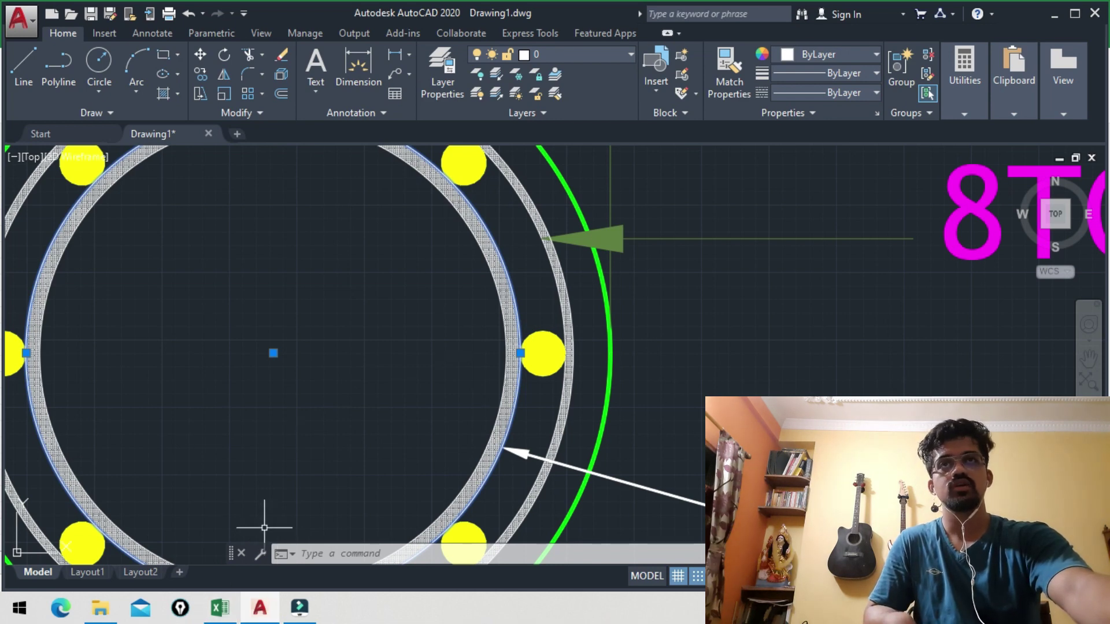
left_click(220, 606)
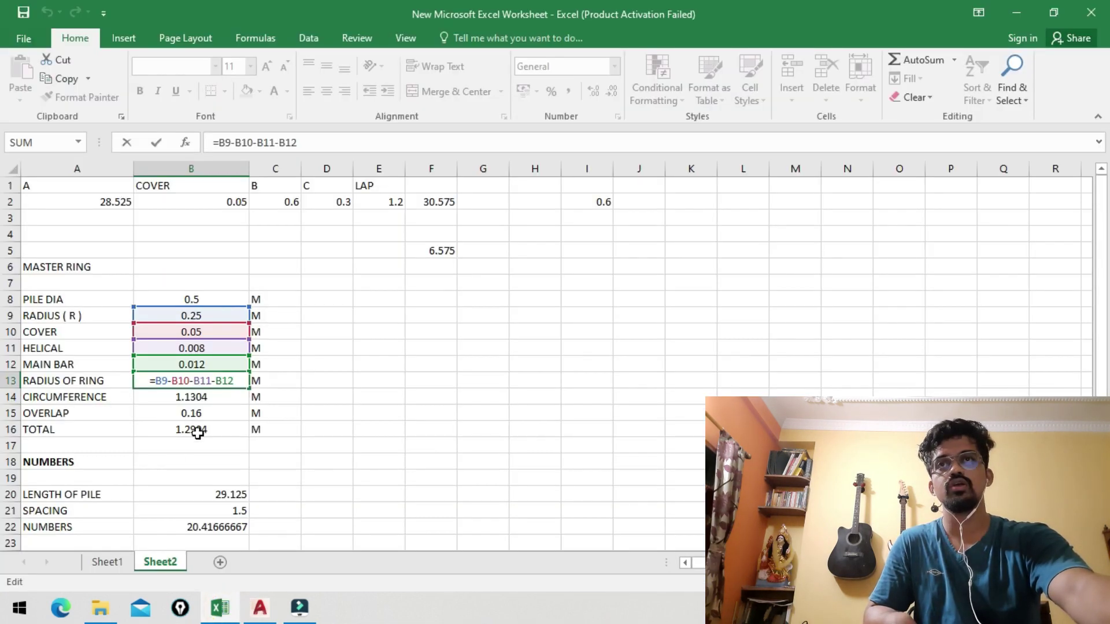
Step through the ring radius 0.18, circumference 1.1304 and overlap 0.16 formulas unchanged, then switch to AutoCAD
key("ctrl+Return")
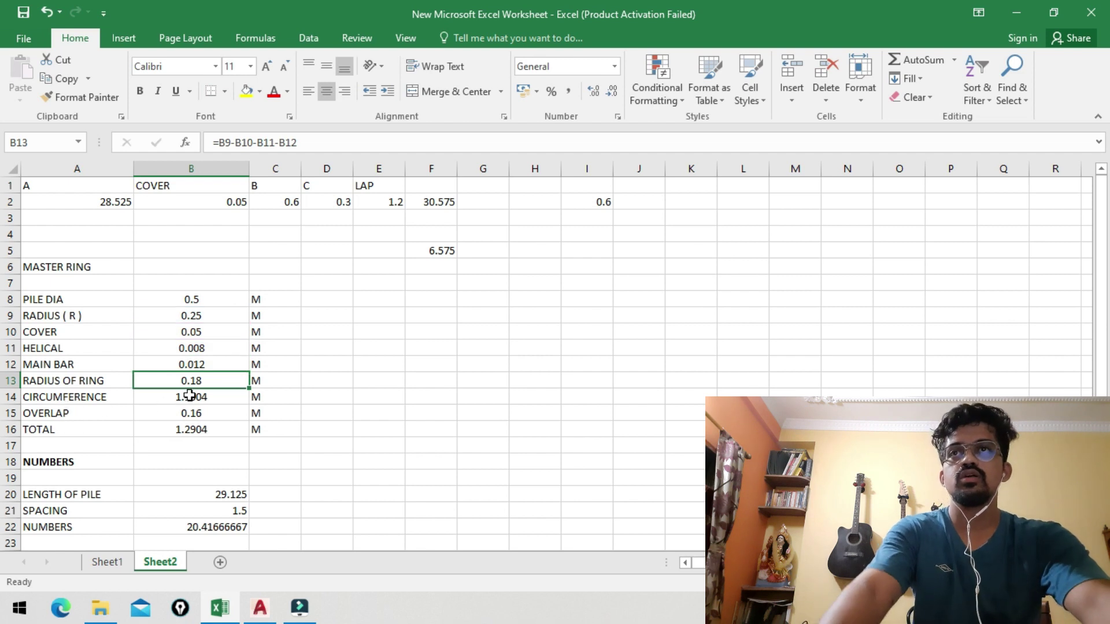
double_click(190, 396)
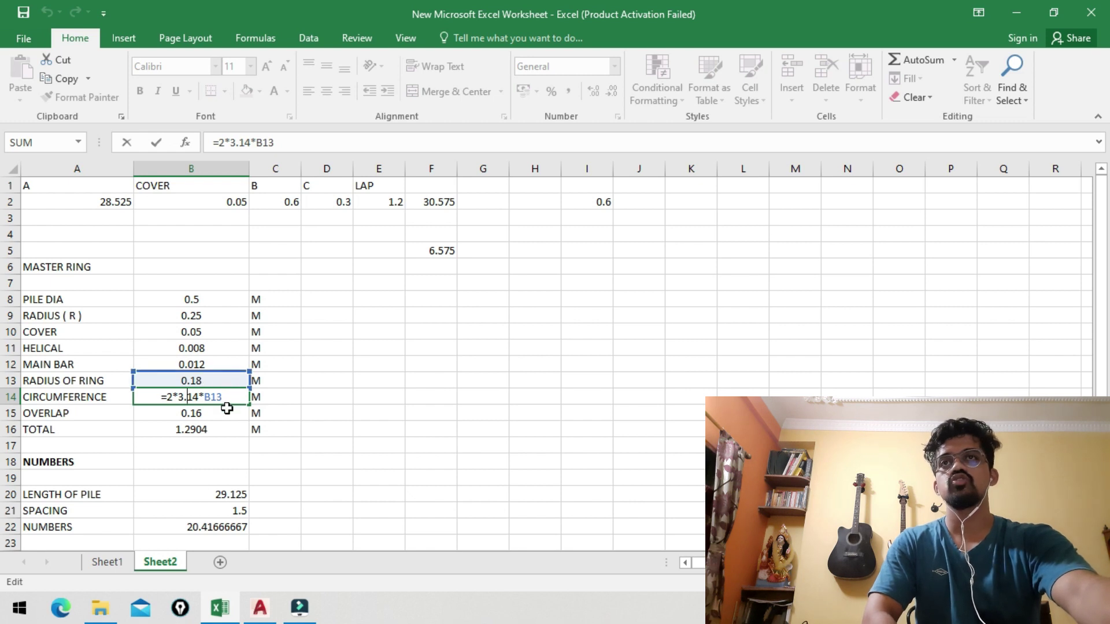
key("ctrl+Return")
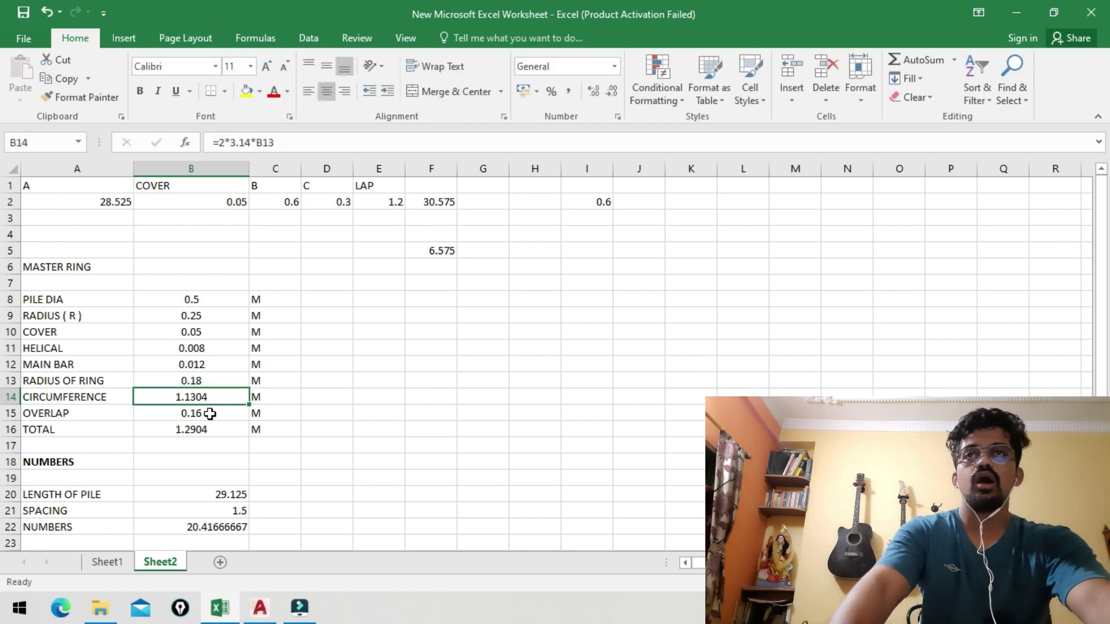
left_click(85, 418)
left_click(213, 416)
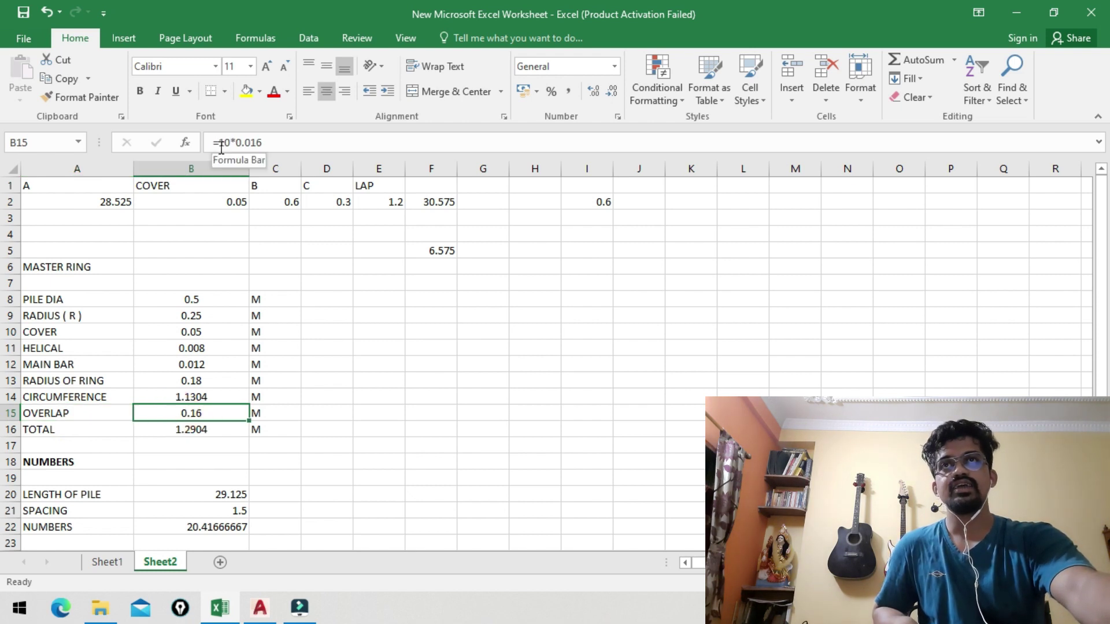
left_click_drag(218, 143, 263, 143)
left_click(363, 414)
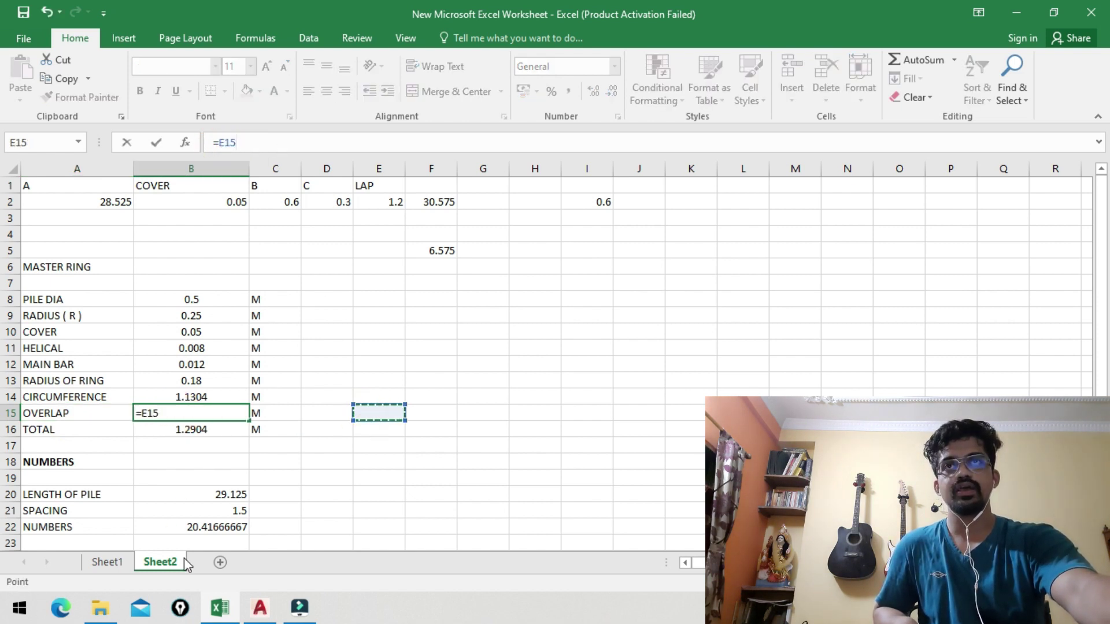
key("Escape")
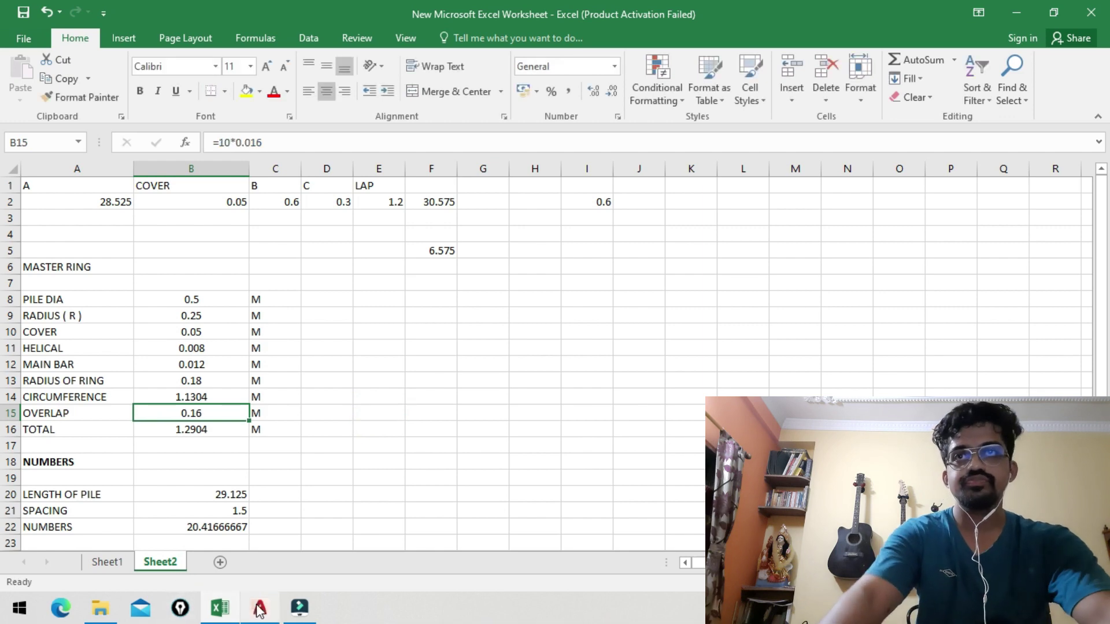
left_click(260, 607)
Zoom out to show the whole 500 pile section with its eight bars and 8TOR@150C/C label
scroll(488, 301, "up", 4)
scroll(486, 302, "down", 2)
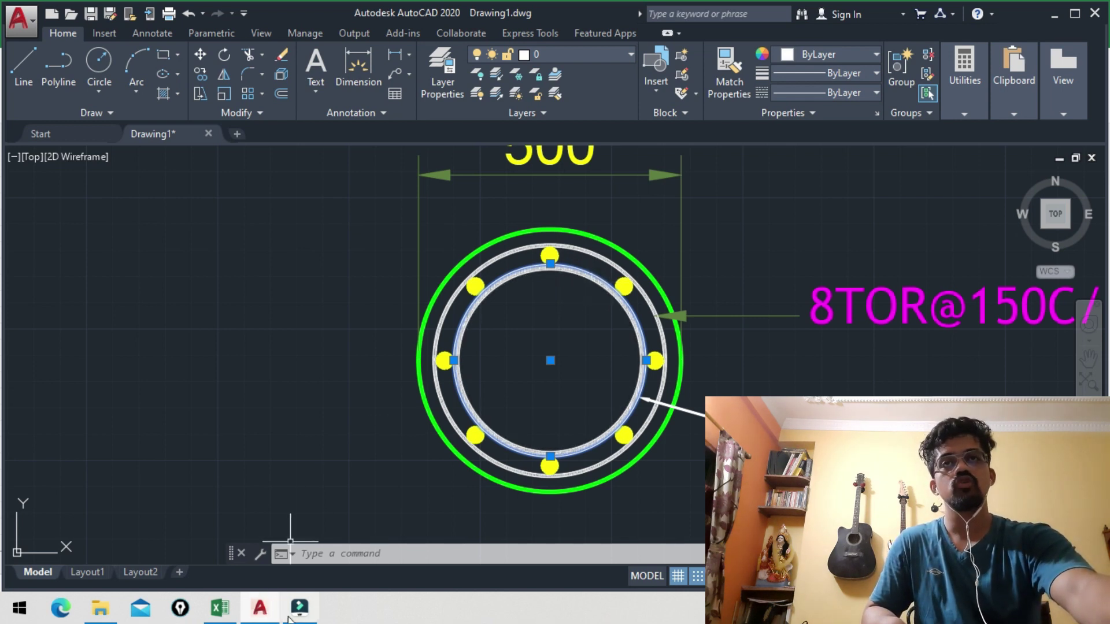
Back in Excel, review and confirm the 0.16 overlap formula in B15
left_click(220, 607)
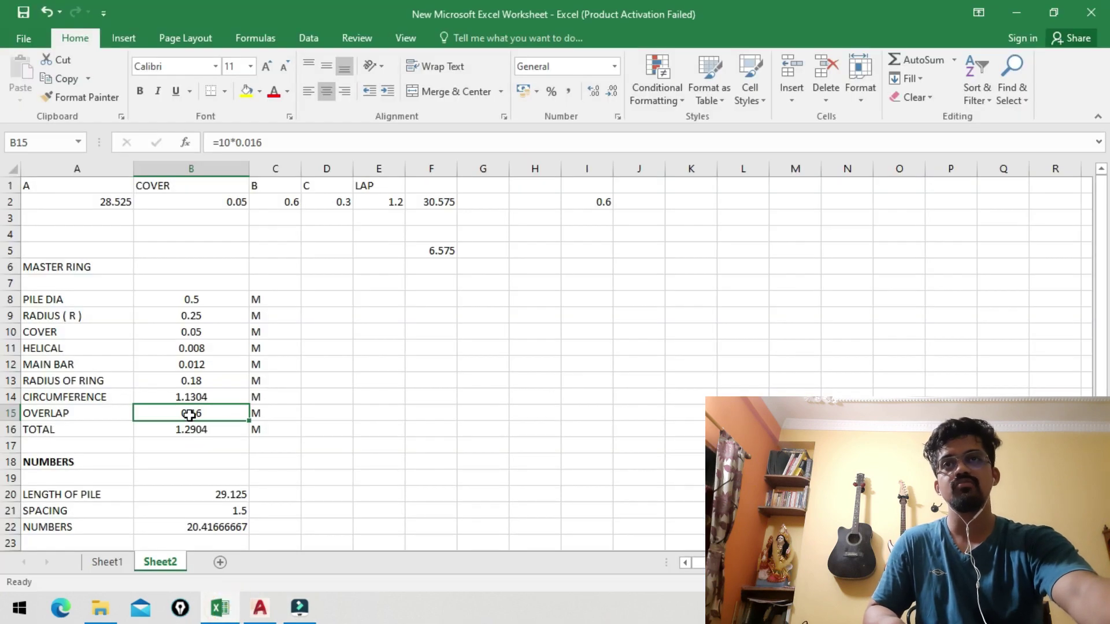
left_click(214, 415)
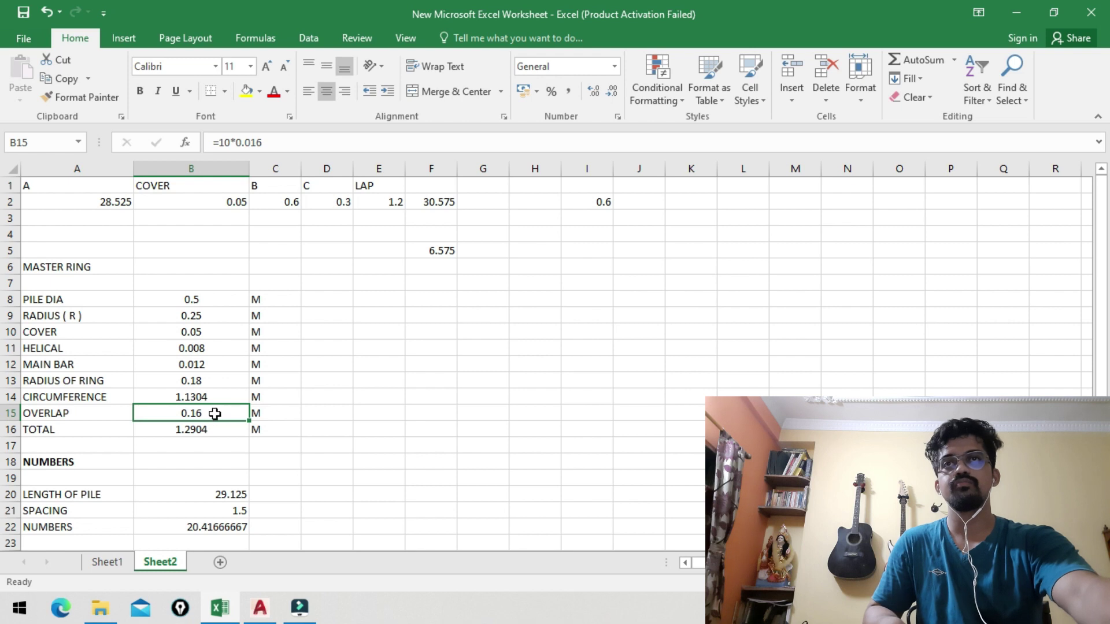
double_click(215, 415)
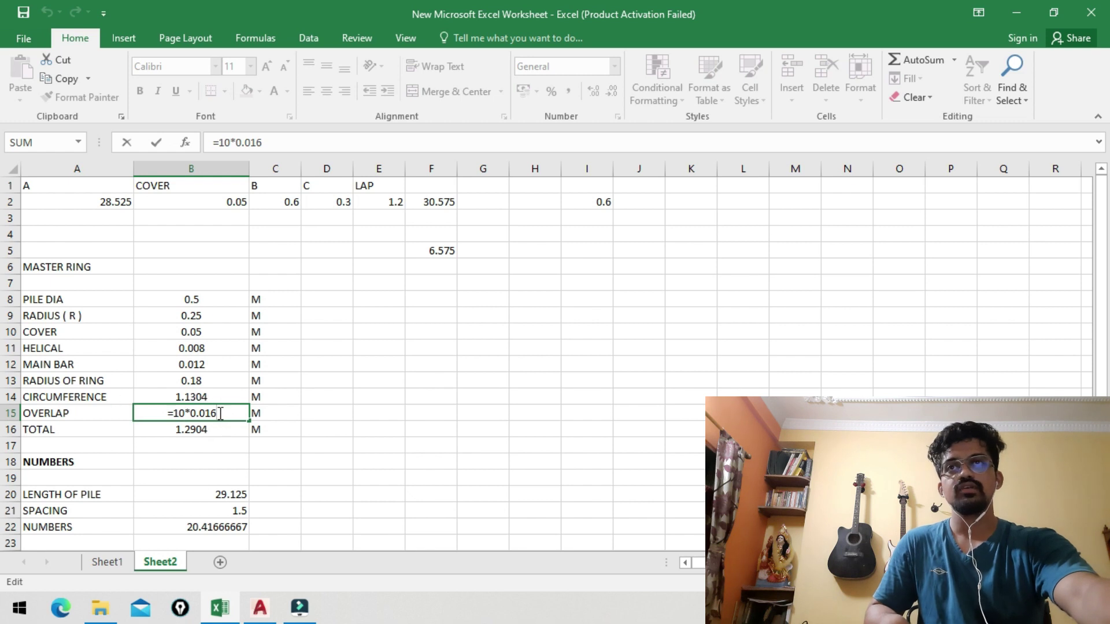
key("Return")
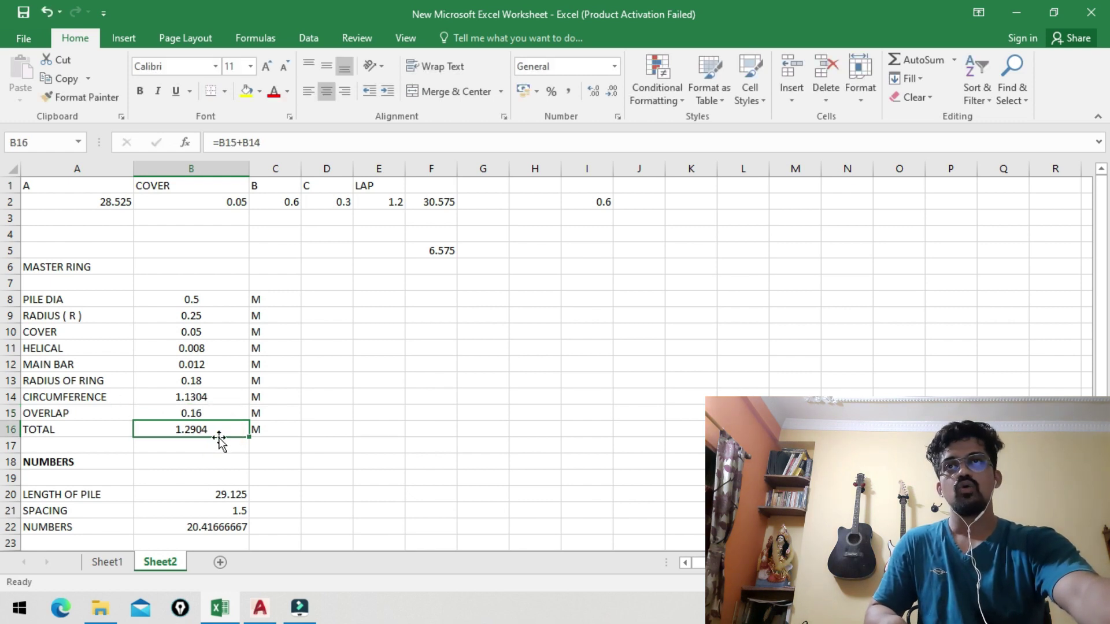
Enter M as the unit beside the ring TOTAL, then go to Sheet1's bar bending schedule
left_click(258, 430)
type("M")
key("ctrl+Return")
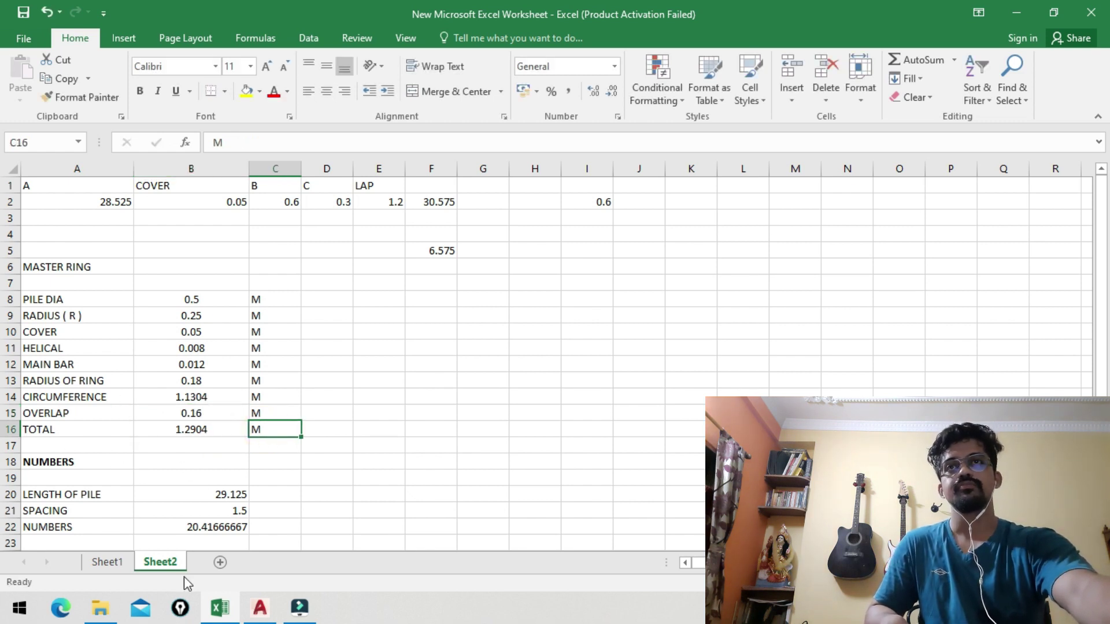
left_click(107, 562)
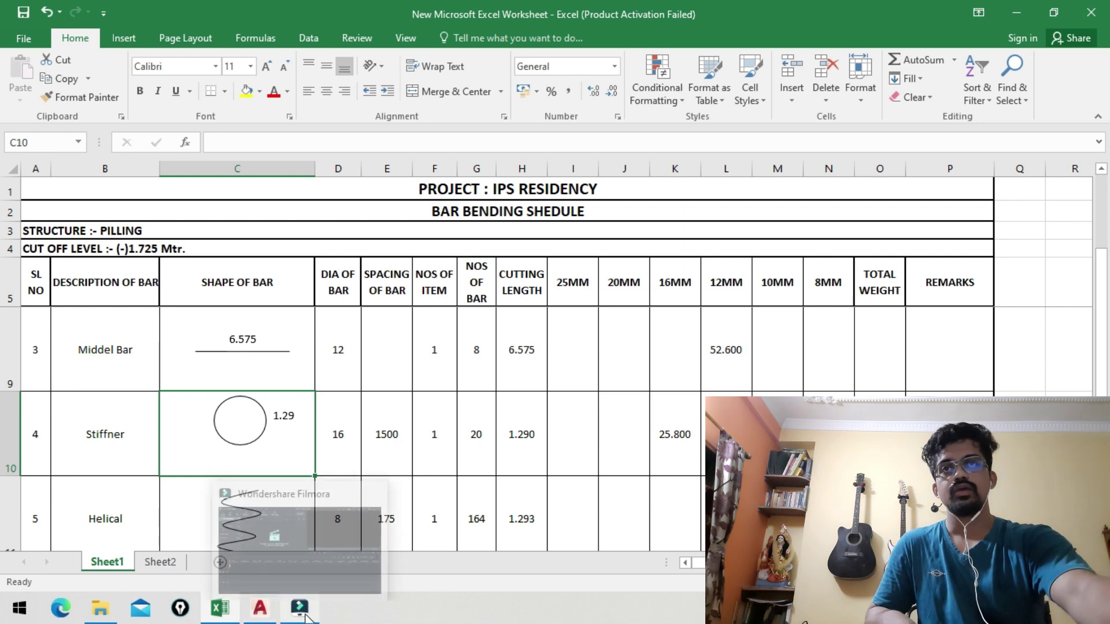
On Sheet2, check the LENGTH OF PILE formula in B20 and the 1.5 spacing value
left_click(160, 564)
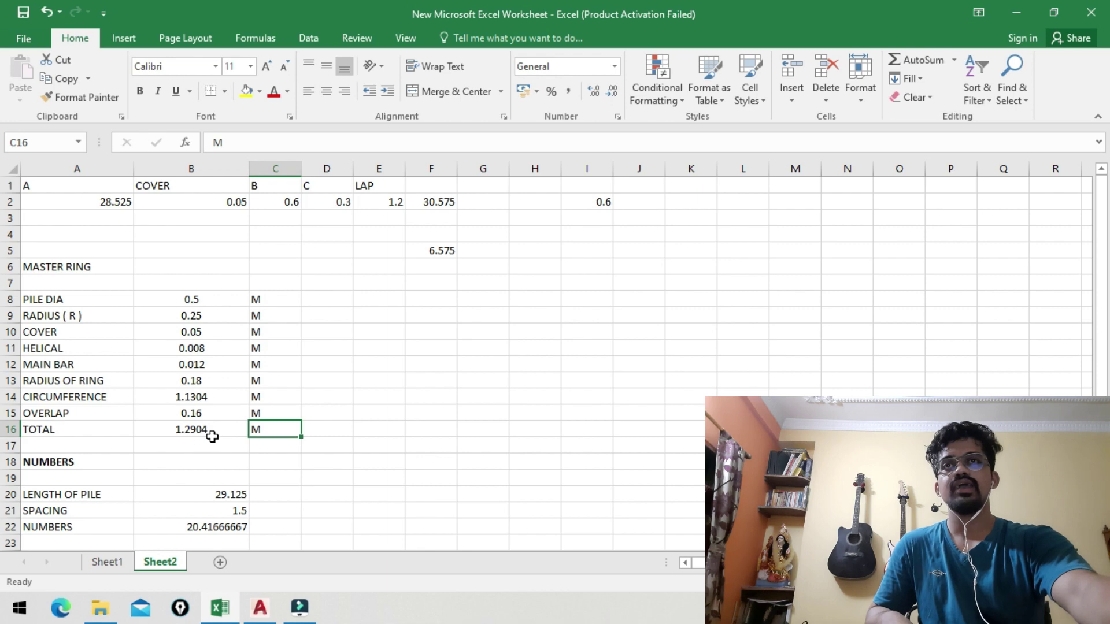
scroll(152, 422, "down", 1)
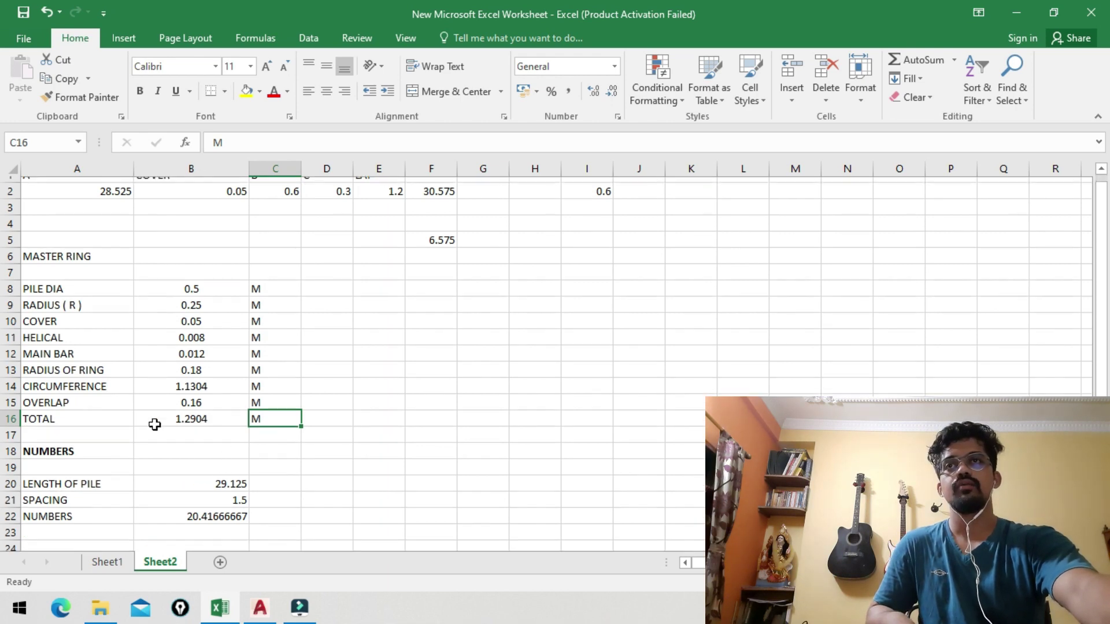
scroll(173, 401, "down", 1)
scroll(119, 388, "down", 1)
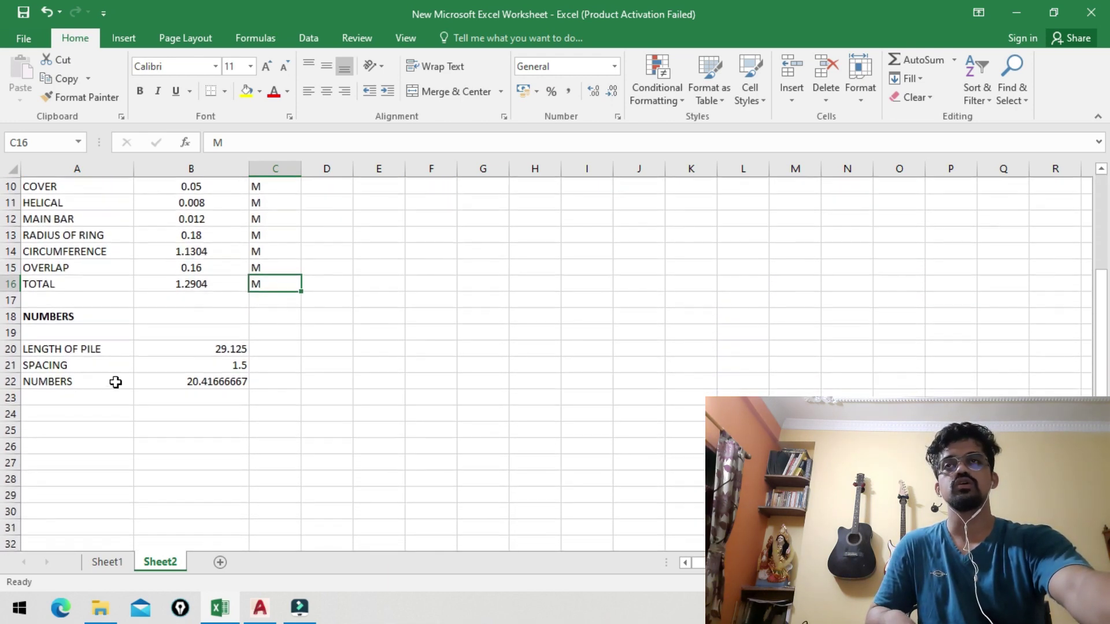
left_click(80, 348)
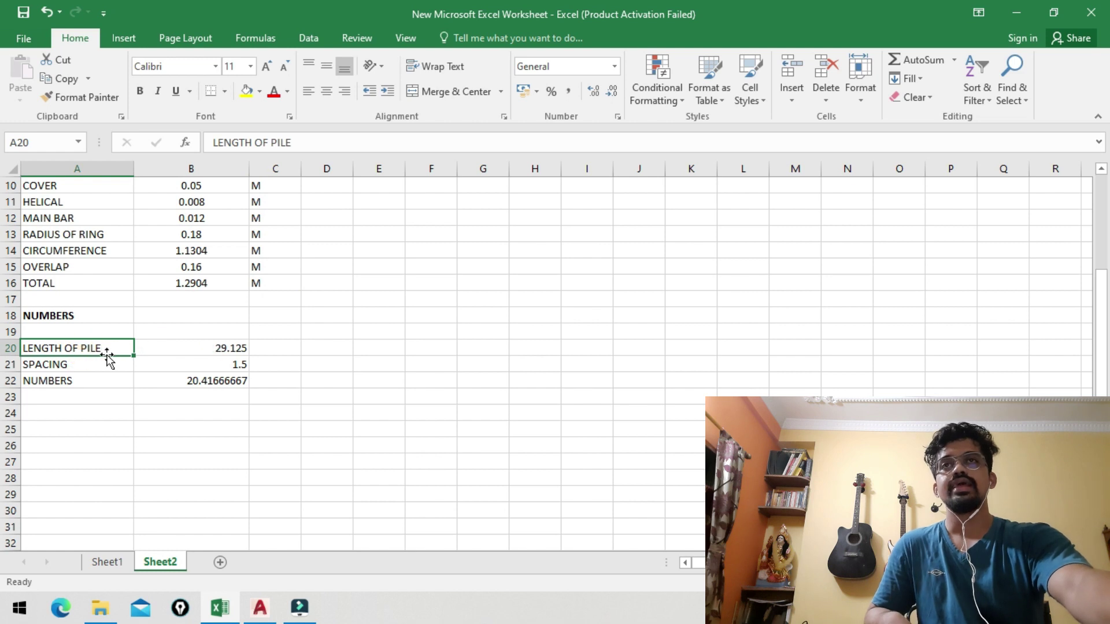
left_click(217, 346)
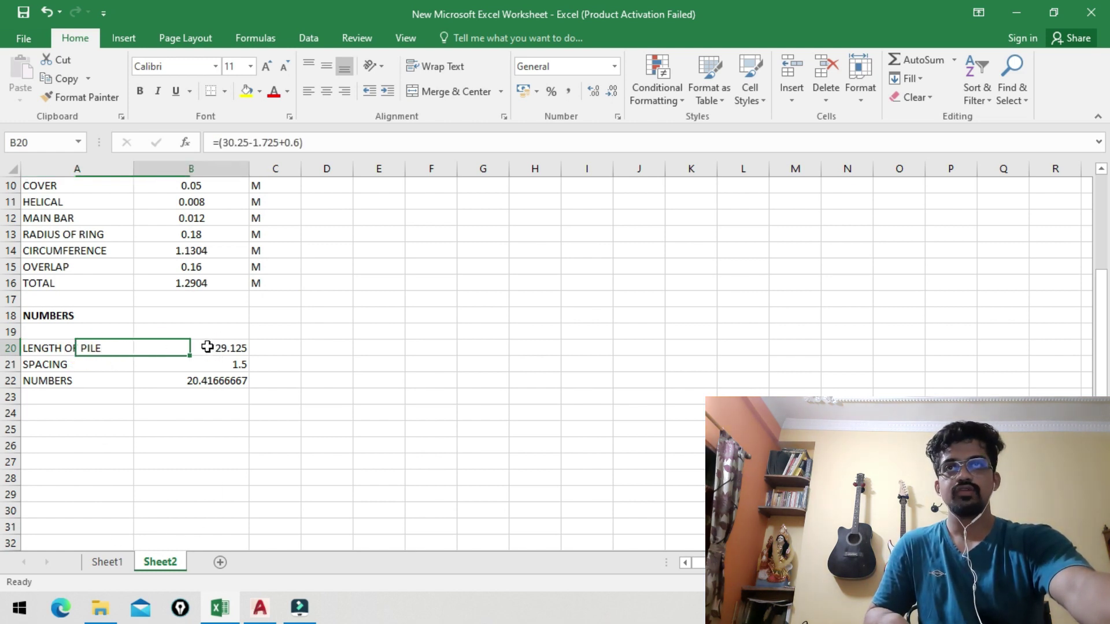
left_click(240, 364)
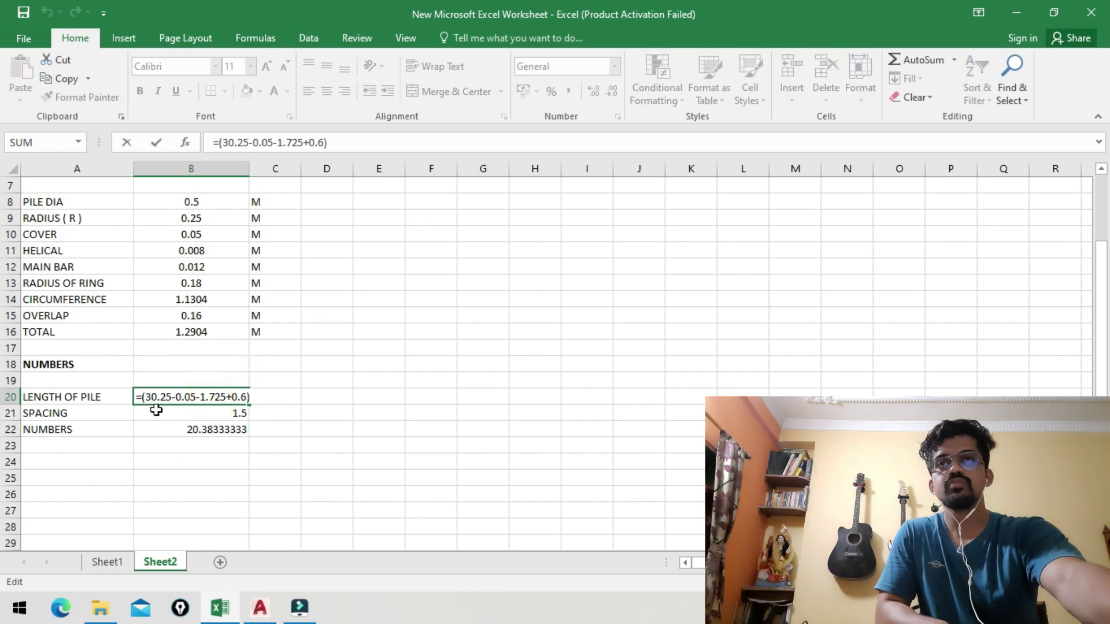
Cross-check the -30.25M pile level in AutoCAD against the formula, then minimise Excel
left_click(259, 607)
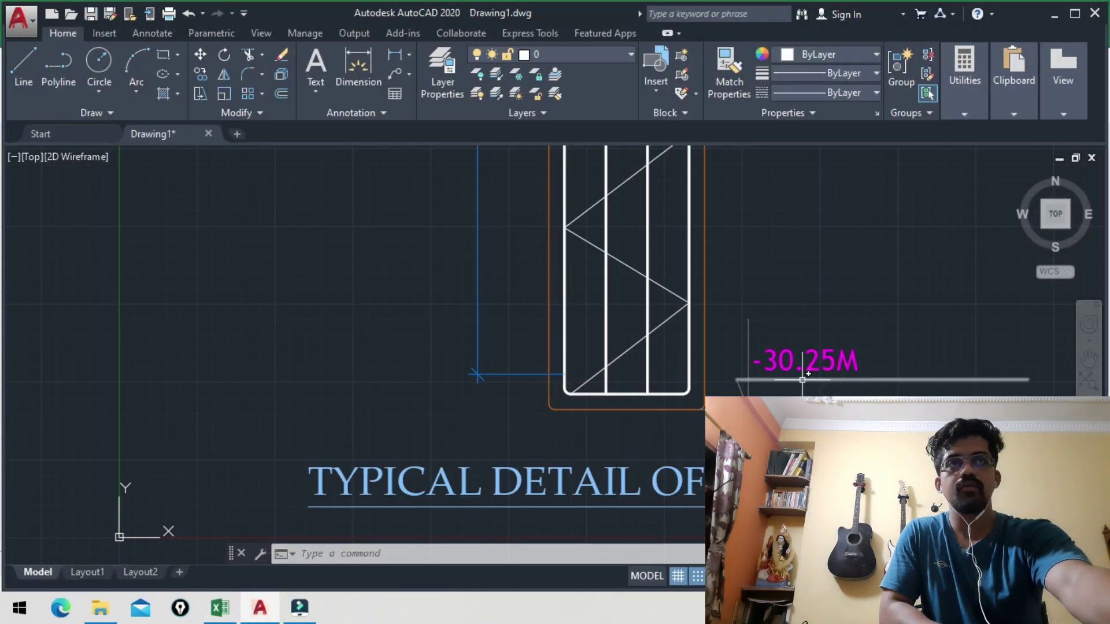
left_click(219, 607)
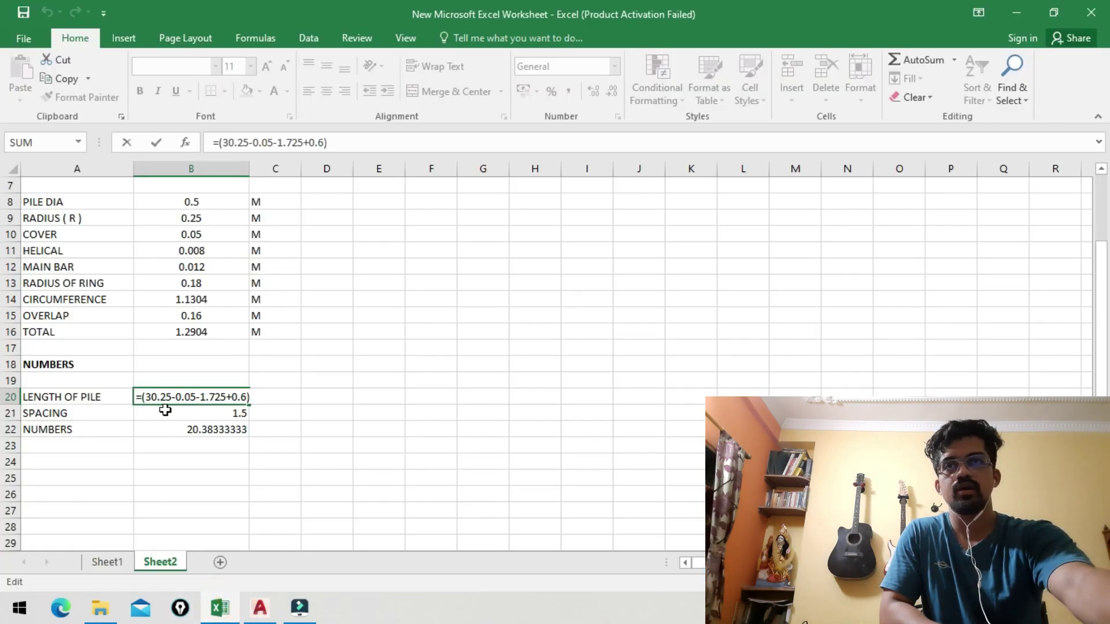
left_click(260, 607)
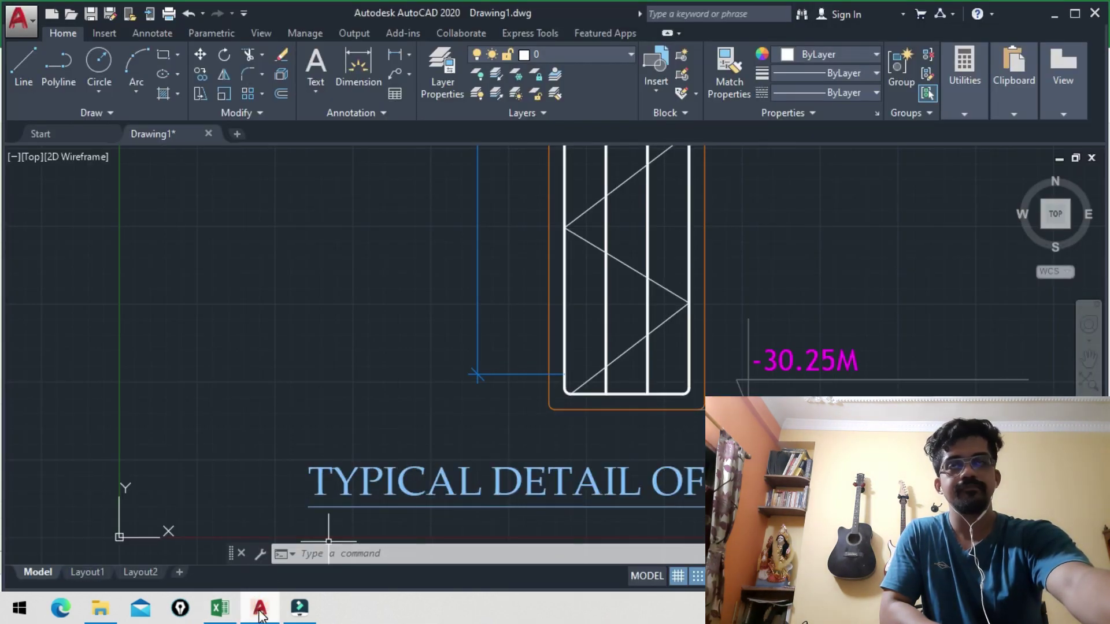
left_click(219, 607)
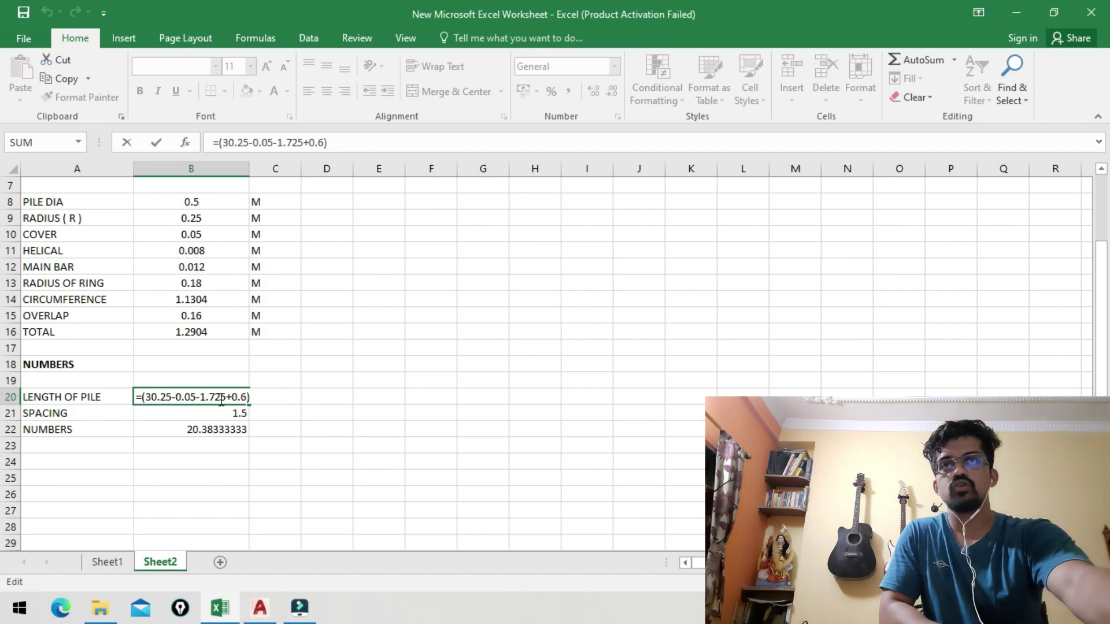
left_click(229, 614)
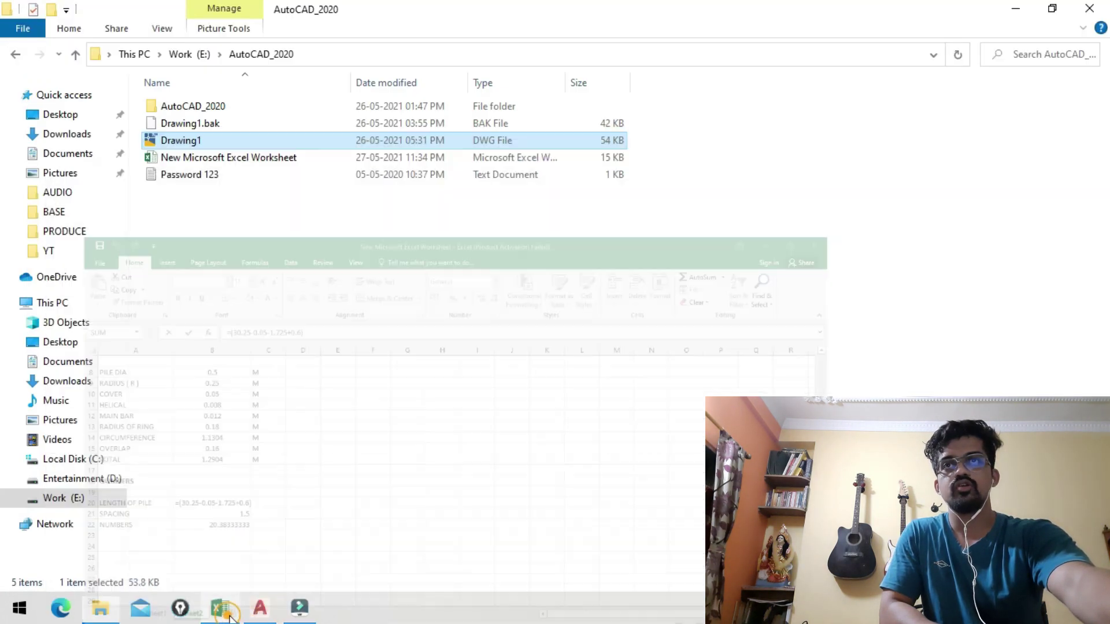
left_click(220, 607)
Zoom around the AutoCAD pile top to inspect the cut-off level and stiffener ring, then return to Excel
left_click(260, 607)
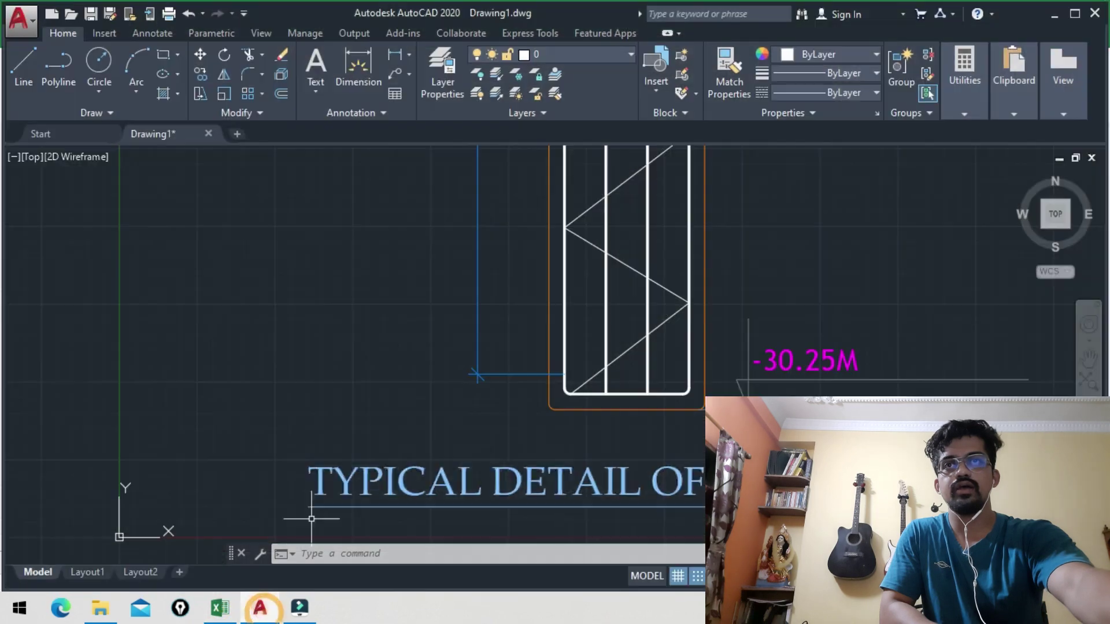
scroll(663, 357, "down", 2)
scroll(663, 347, "up", 2)
scroll(661, 297, "up", 3)
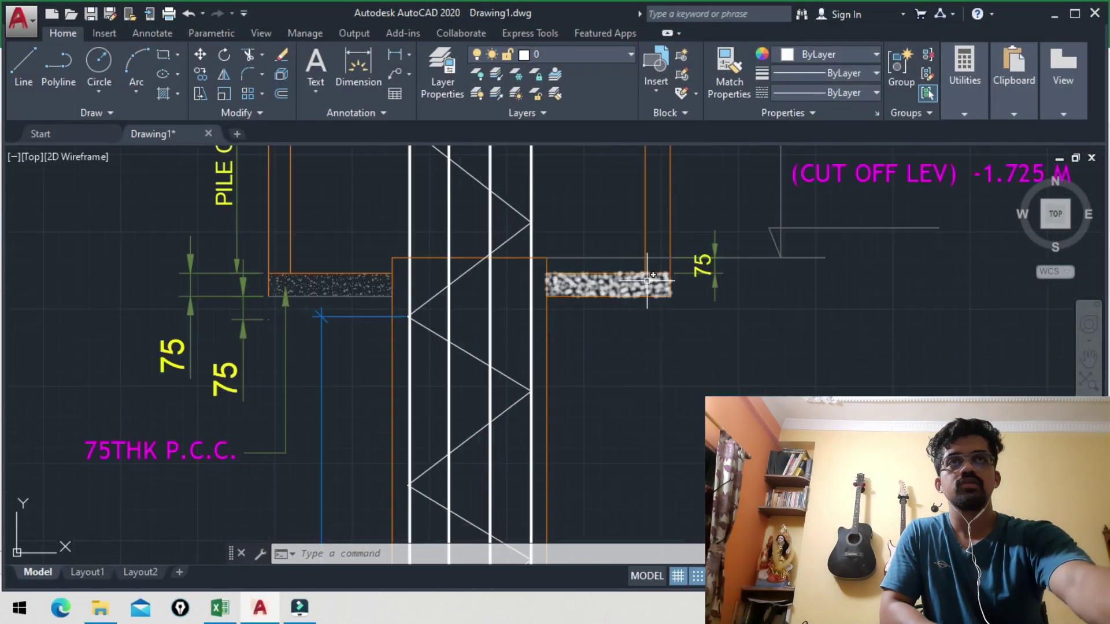
scroll(668, 311, "down", 1)
scroll(674, 220, "down", 1)
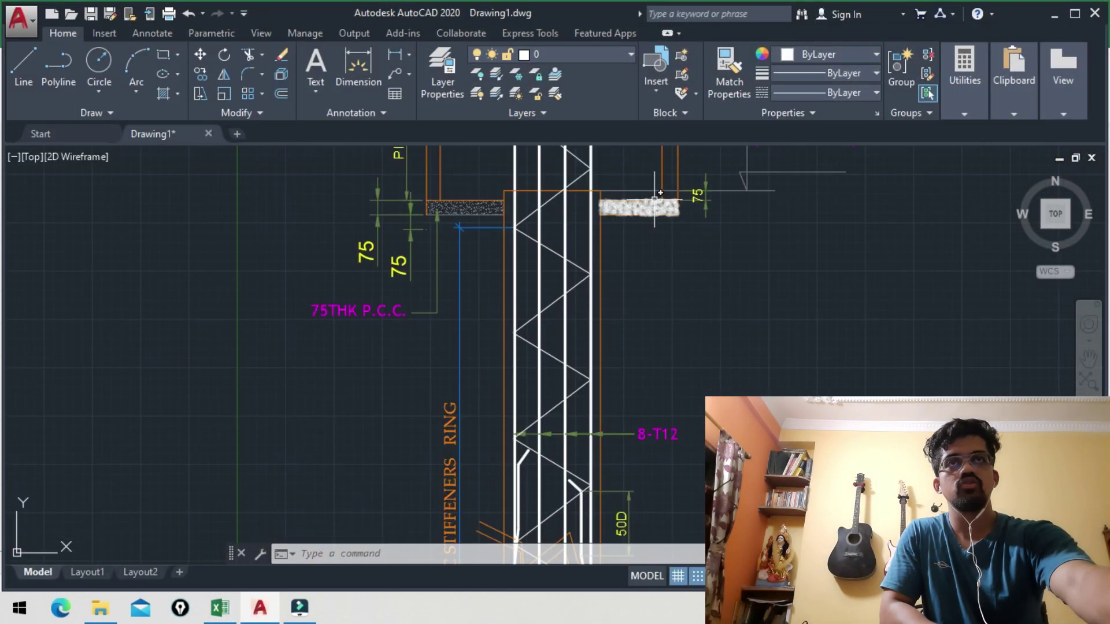
scroll(684, 257, "down", 3)
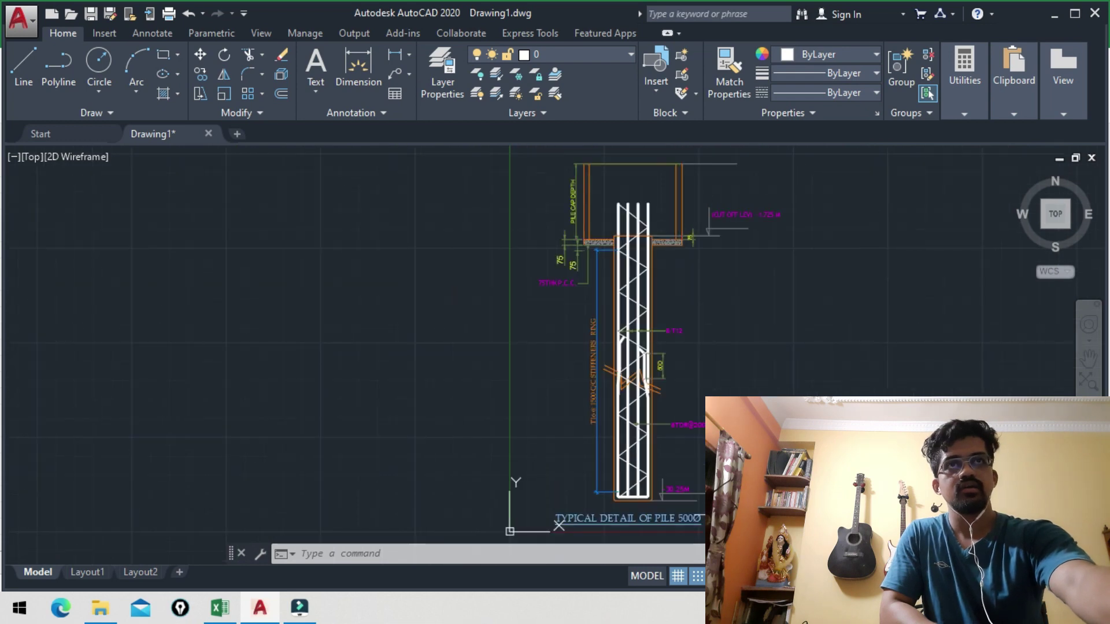
scroll(699, 240, "up", 2)
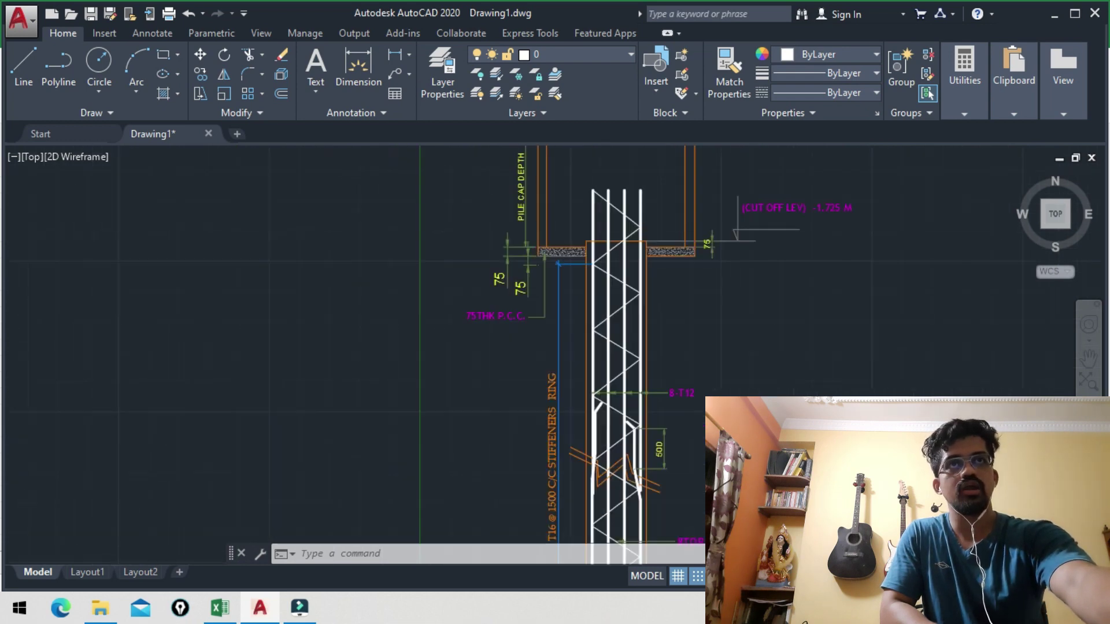
scroll(705, 271, "up", 1)
scroll(687, 426, "up", 1)
scroll(687, 426, "up", 4)
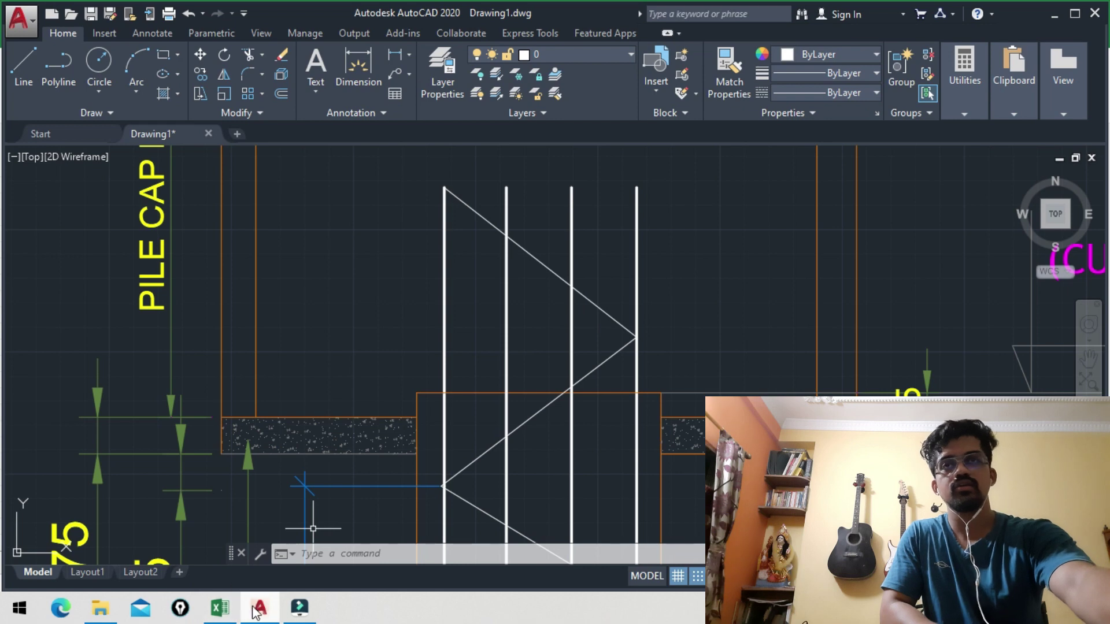
mouse_move(258, 608)
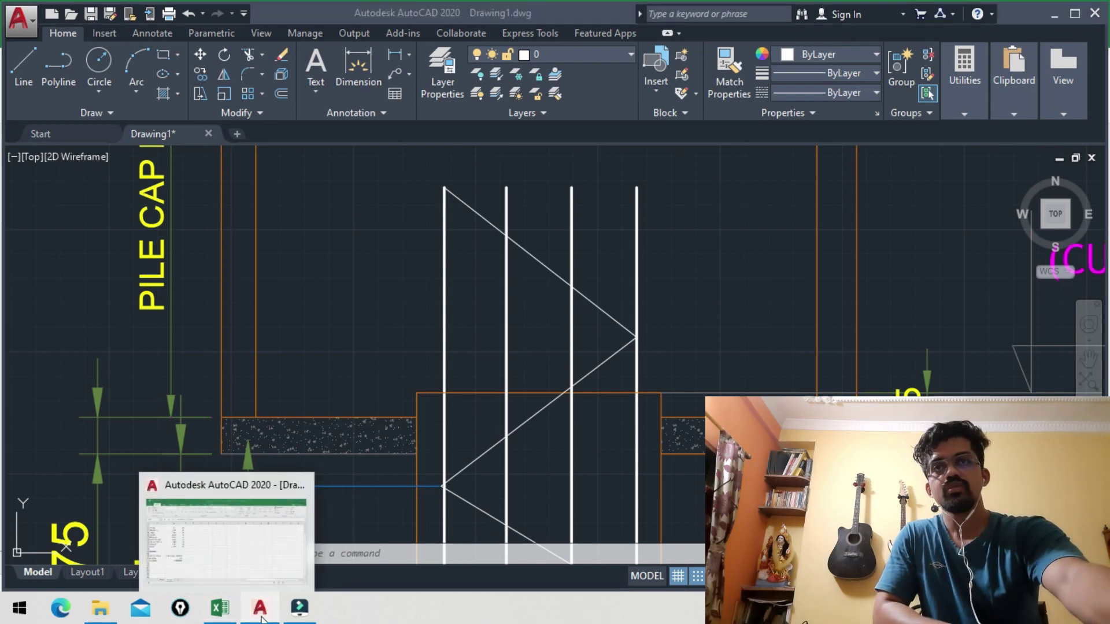
left_click(219, 607)
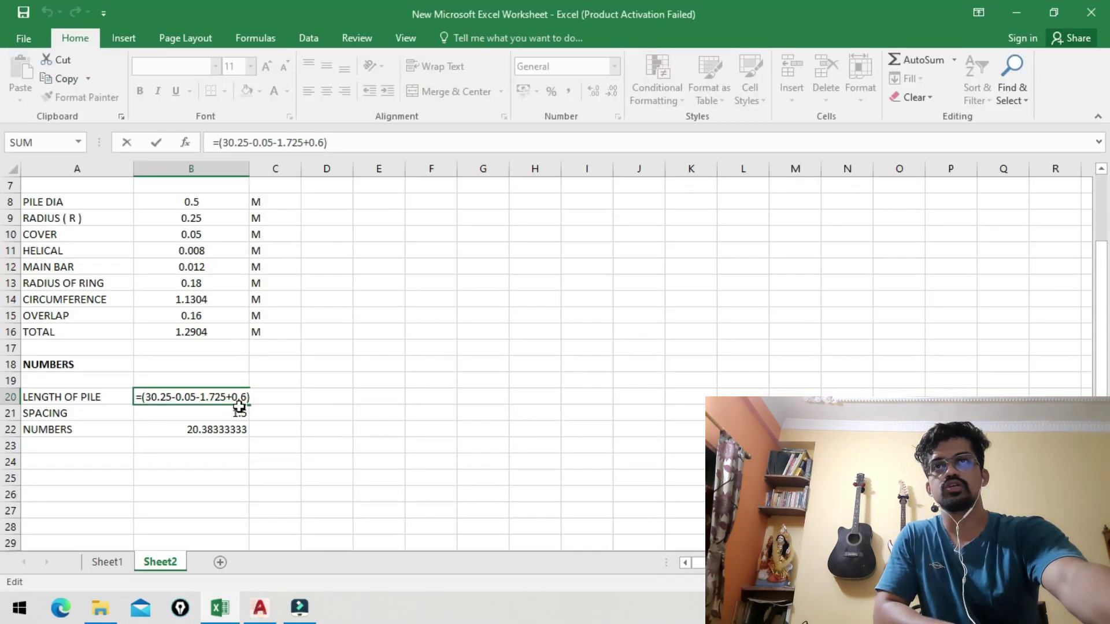
left_click(174, 414)
key("Escape")
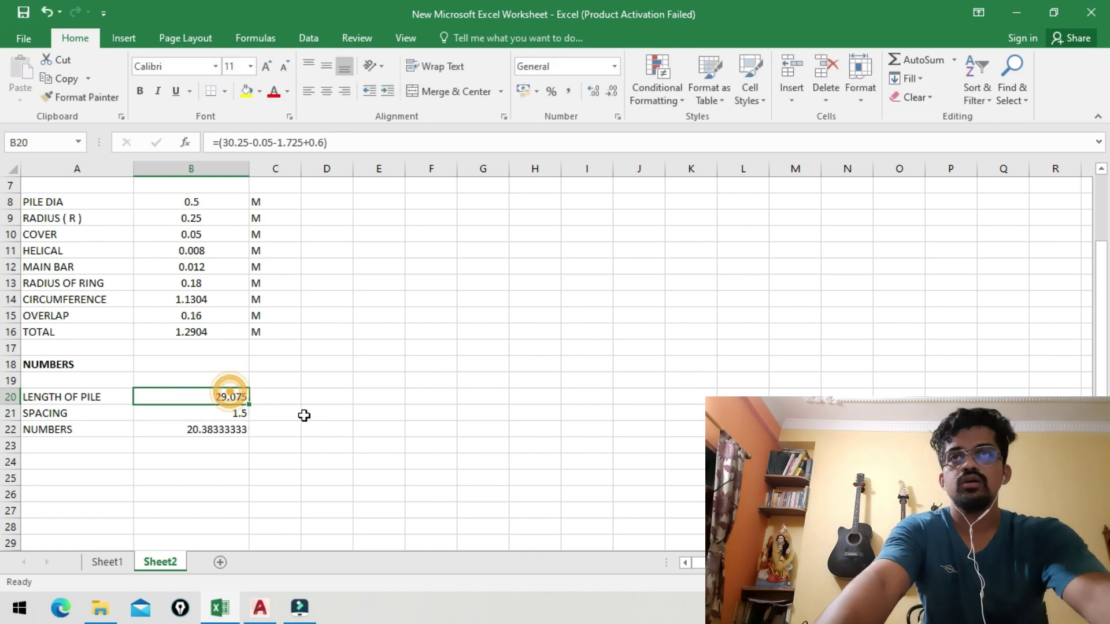
left_click(91, 414)
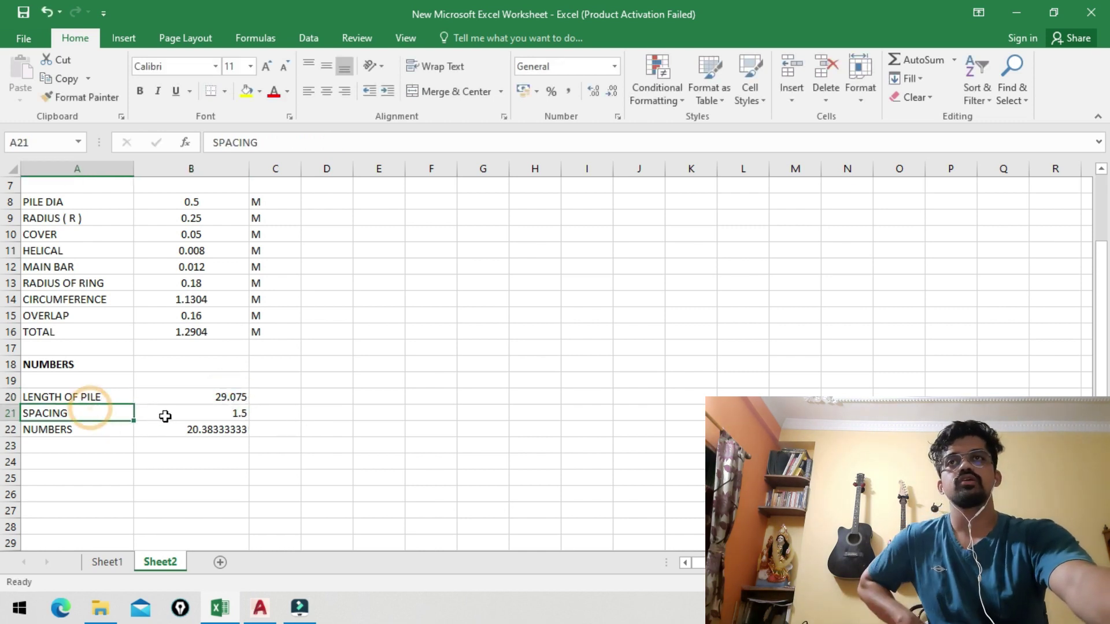
left_click(191, 413)
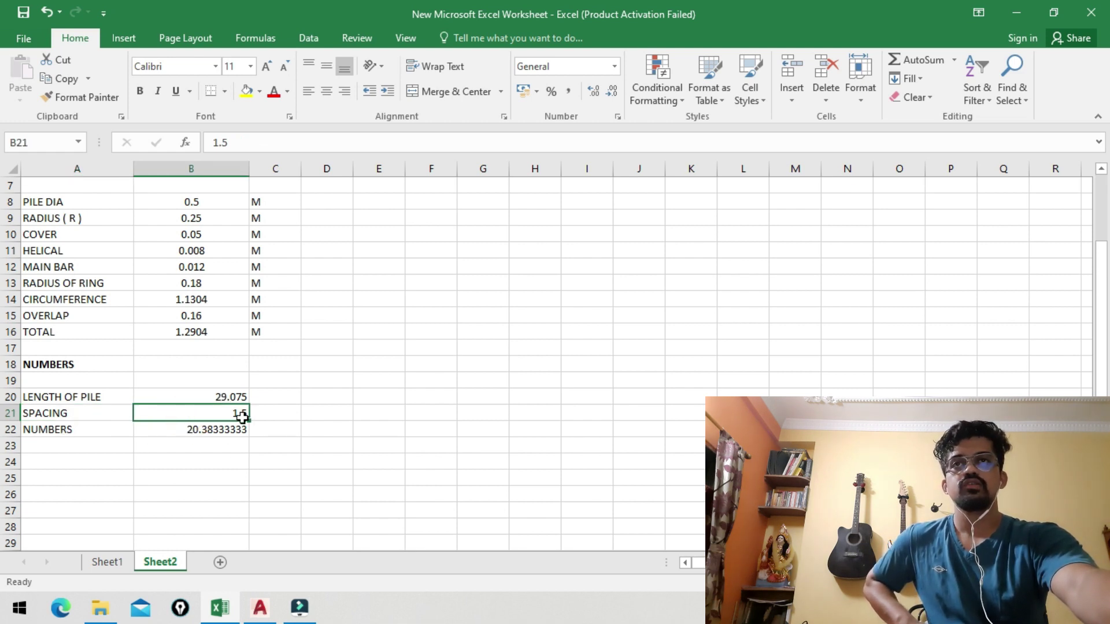
left_click(200, 430)
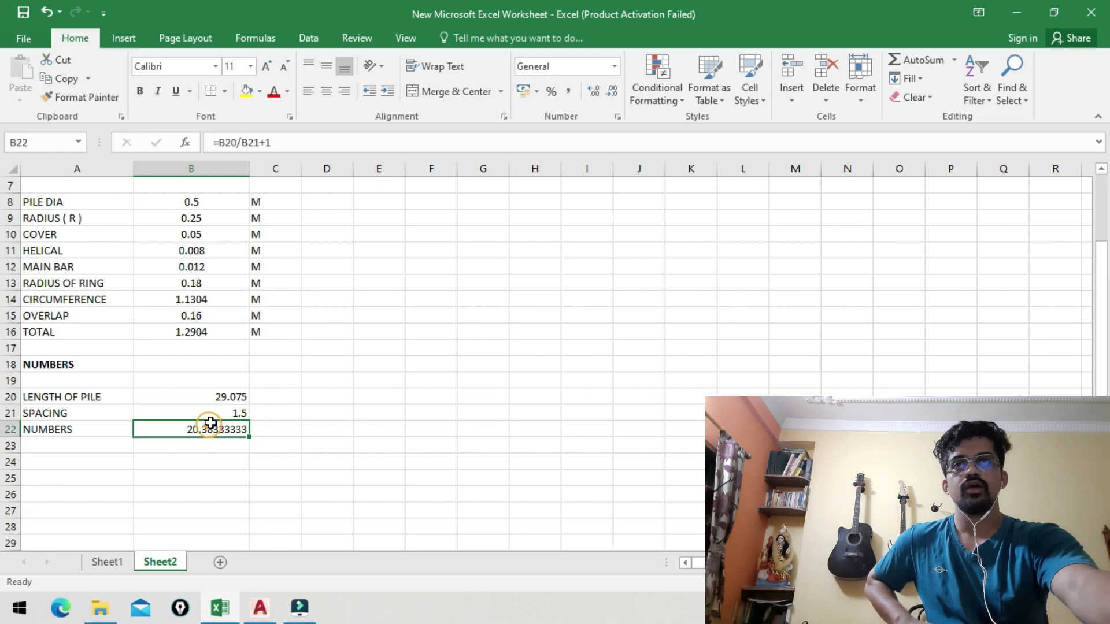
double_click(217, 431)
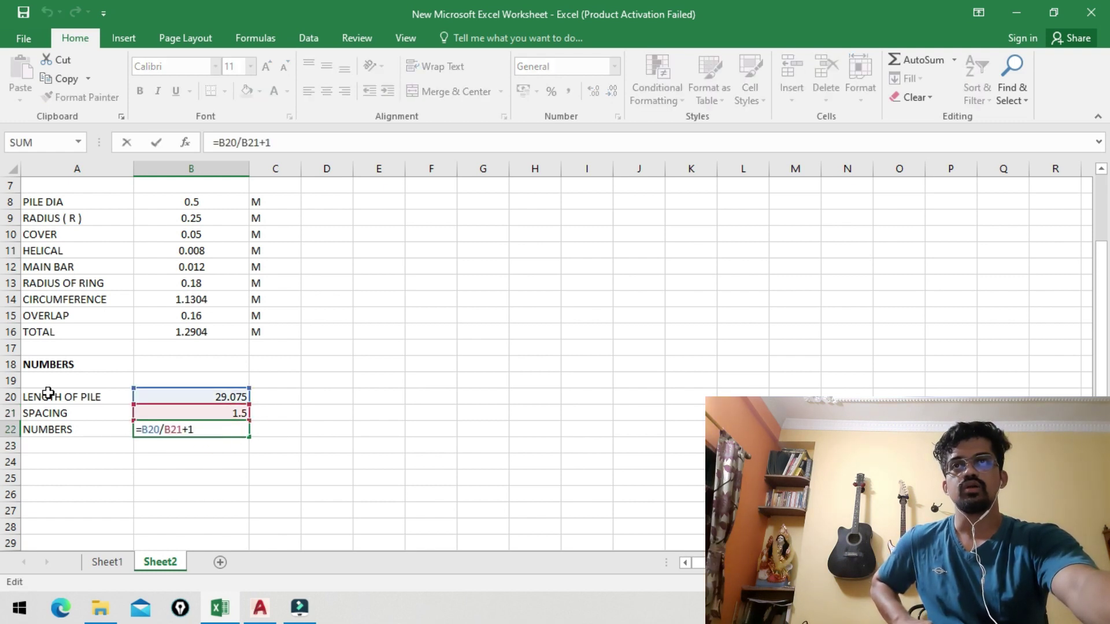
left_click(238, 467)
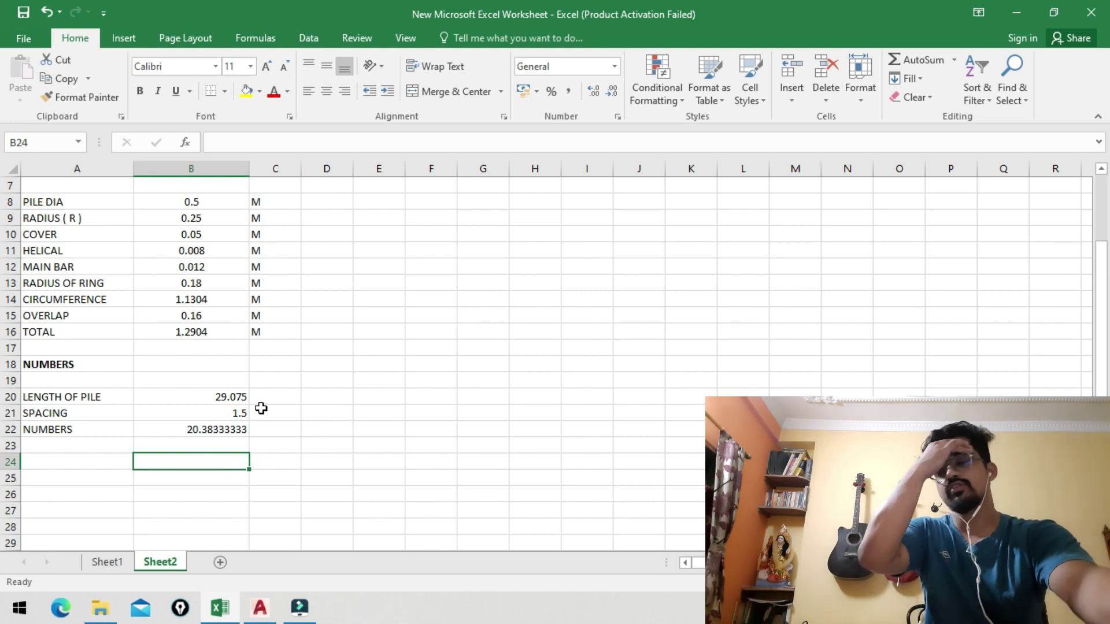
On Sheet1, check the stiffener row: 20 bars, 1.290 cutting length and the 16MM length formula
left_click(110, 561)
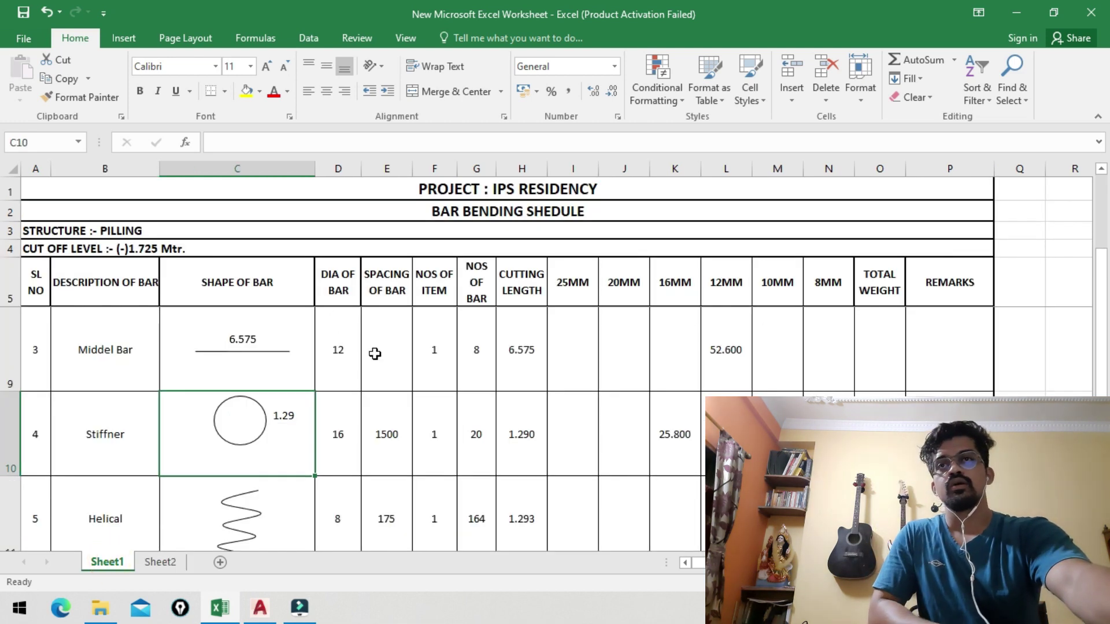
left_click(459, 446)
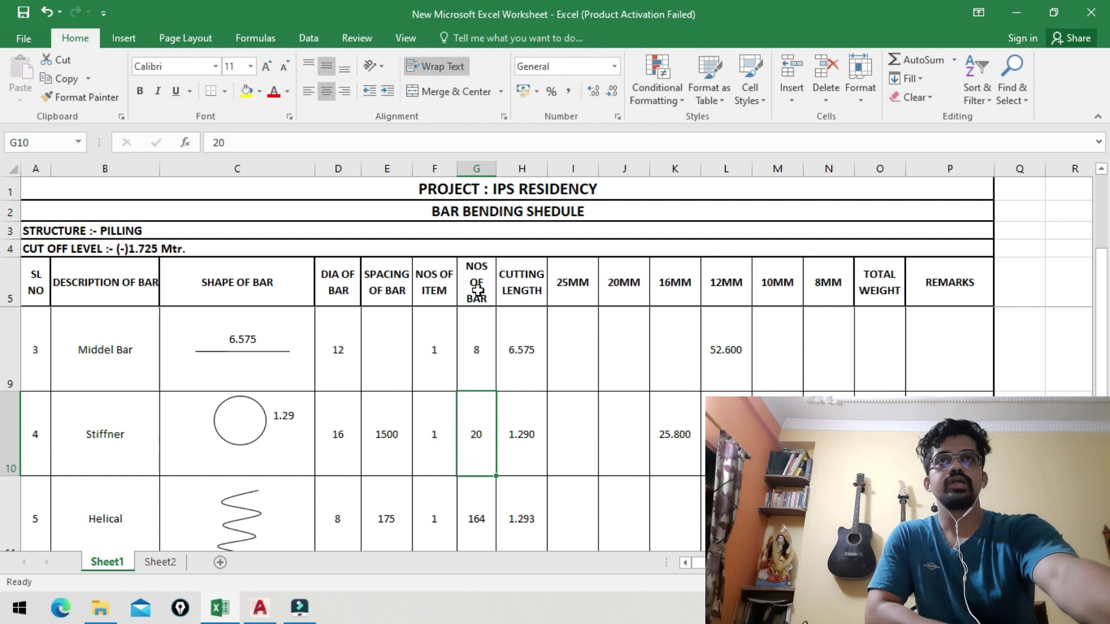
left_click(532, 430)
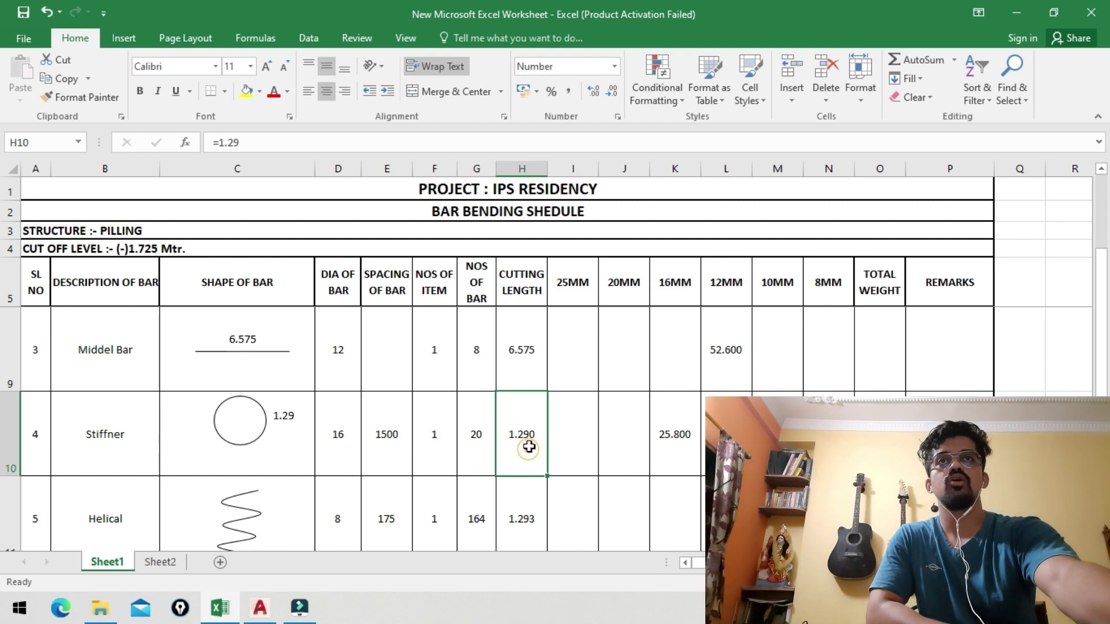
left_click(270, 439)
left_click(678, 448)
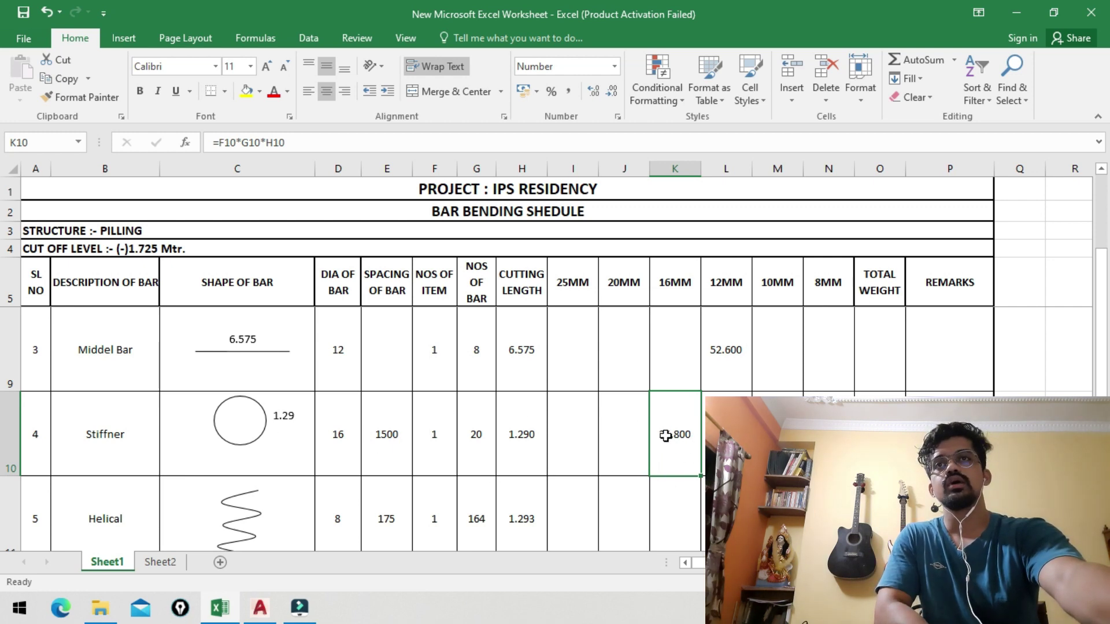
scroll(530, 447, "down", 1)
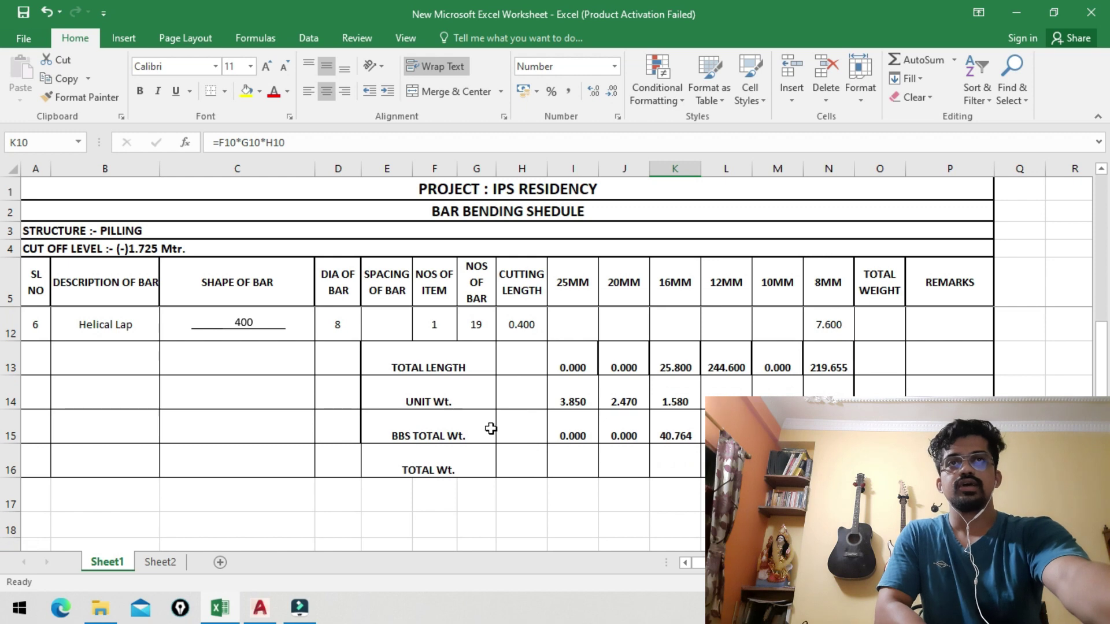
scroll(493, 429, "up", 1)
Inspect the stiffener ring and helical bar shape sketches, then go back to Sheet2
left_click(203, 442)
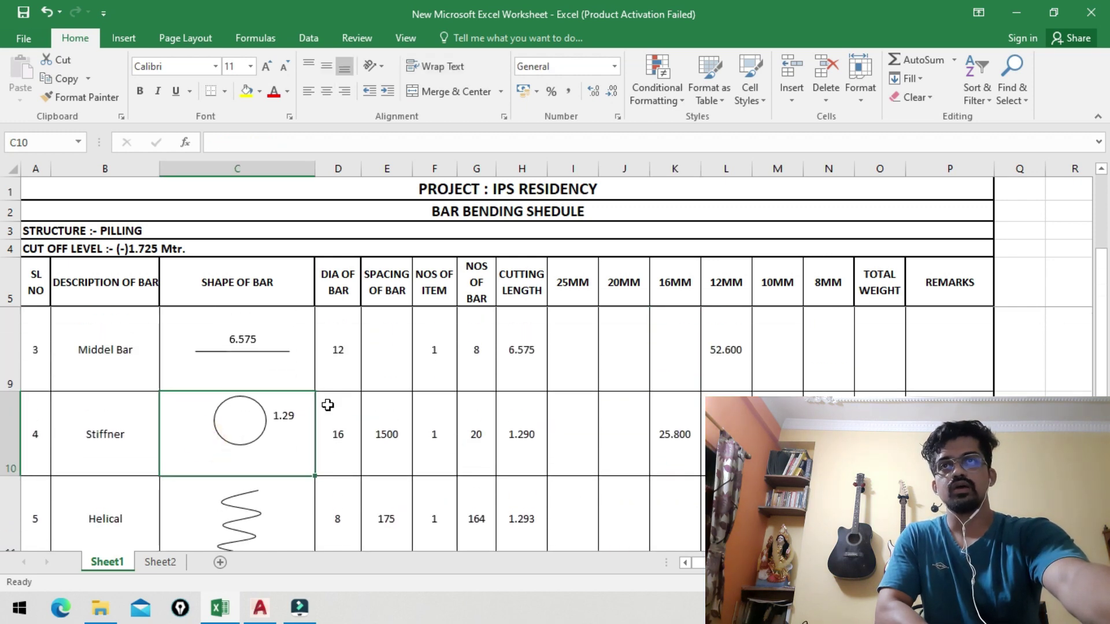
left_click(270, 508)
scroll(351, 424, "down", 1)
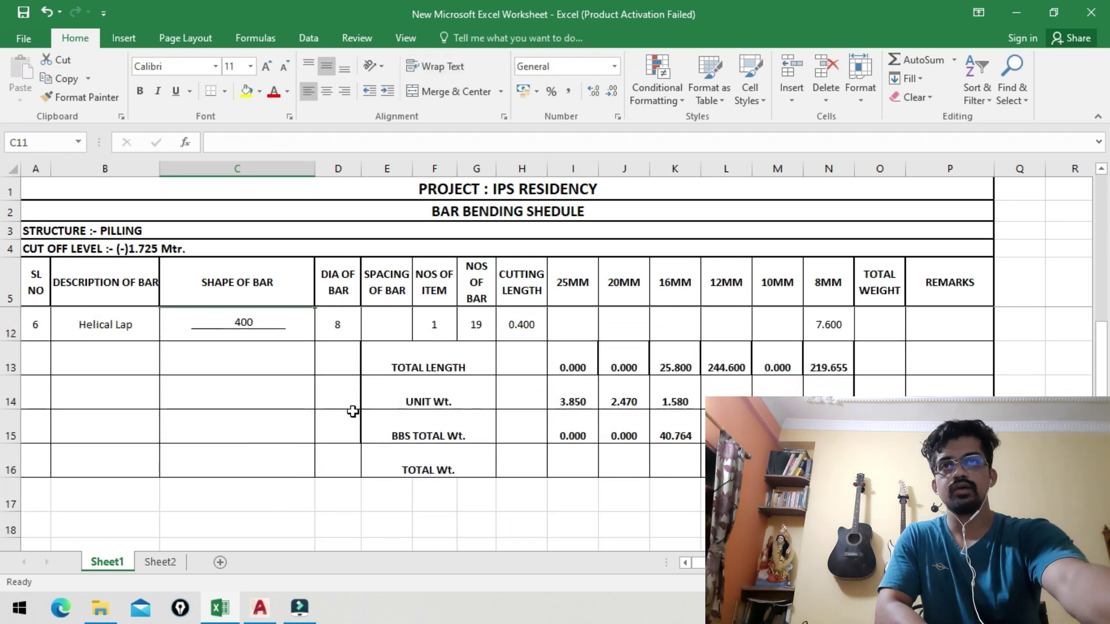
scroll(352, 411, "up", 1)
left_click(237, 435)
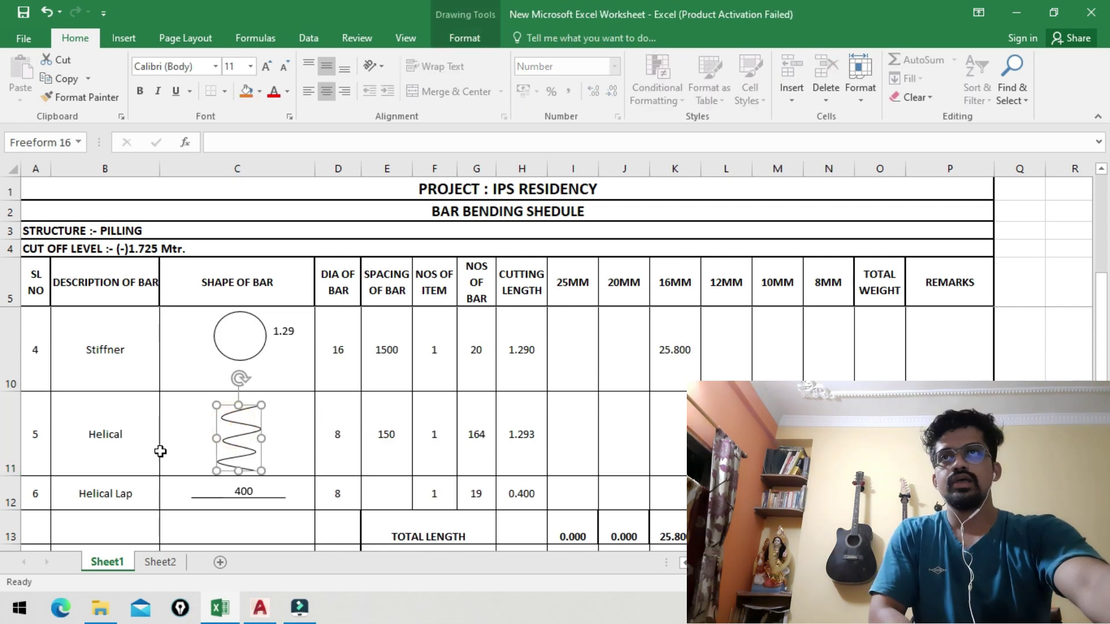
left_click(158, 561)
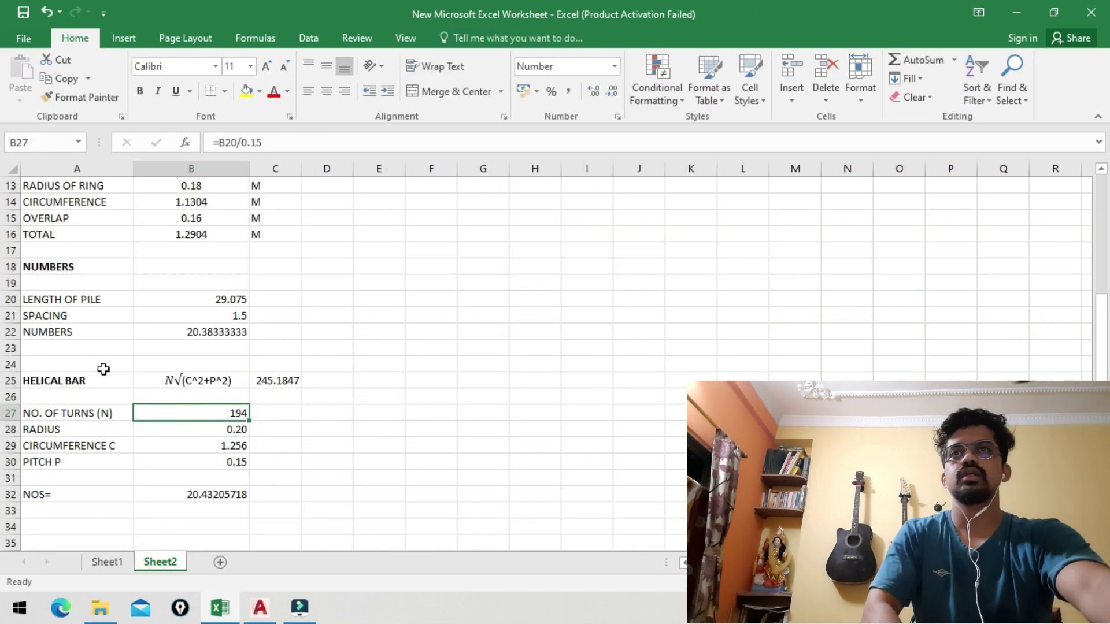
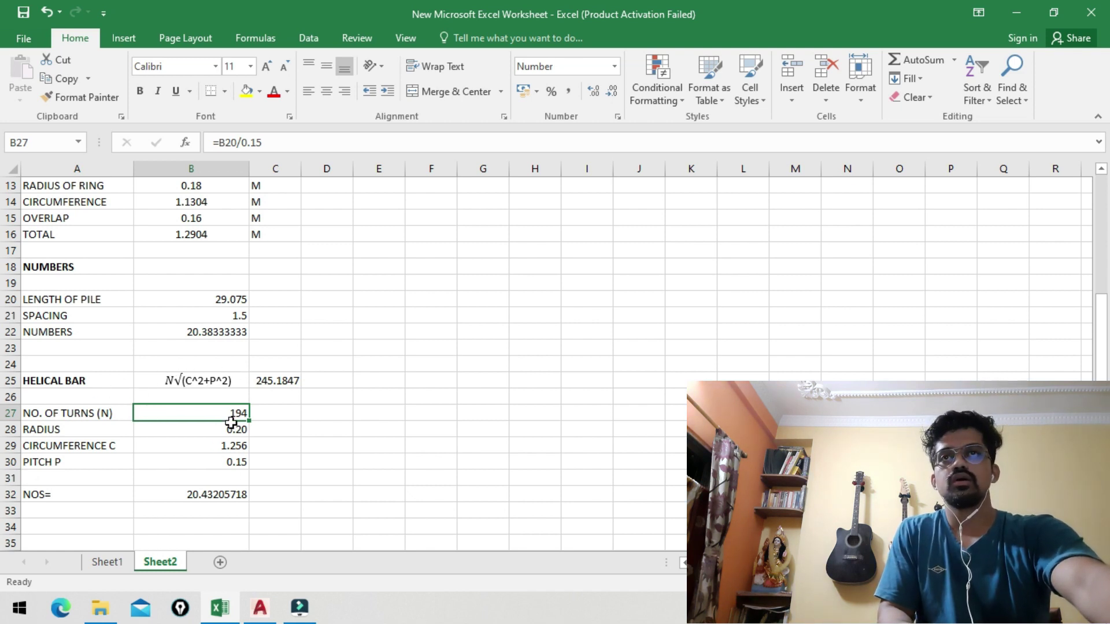
Glance at the Sheet1 schedule, then select the number of turns value in Sheet2's B27
left_click(128, 563)
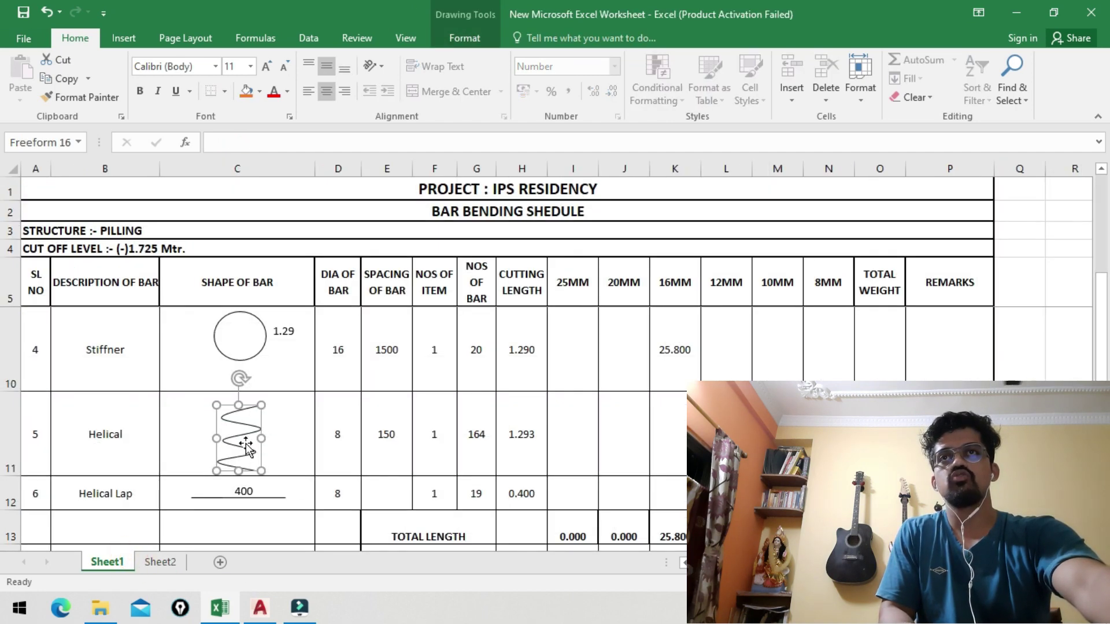
left_click(160, 562)
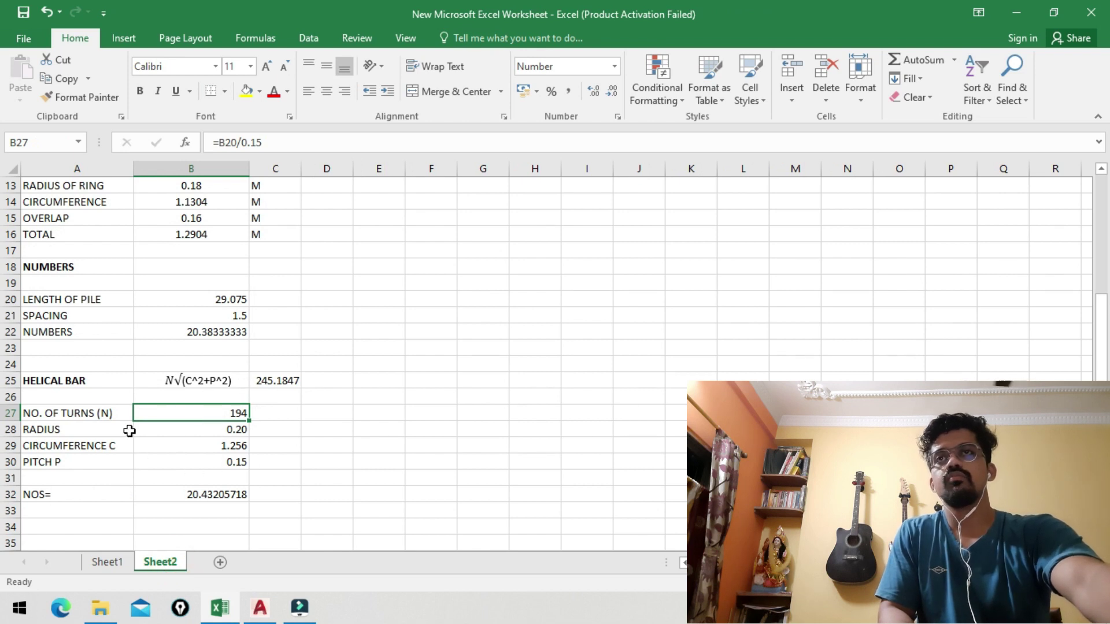
left_click(70, 419)
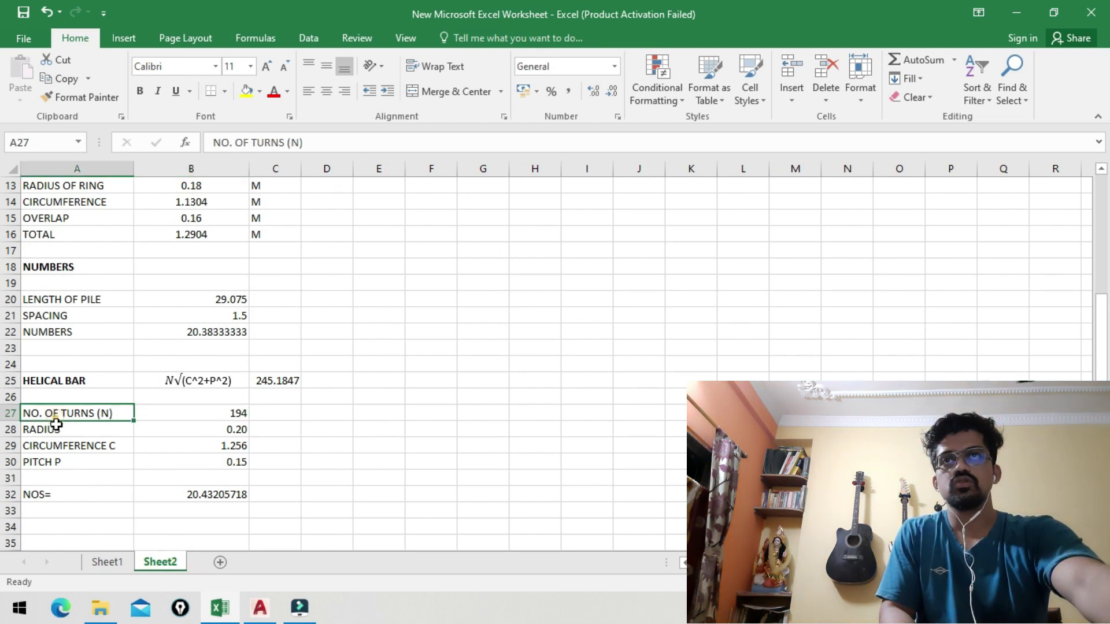
left_click(219, 413)
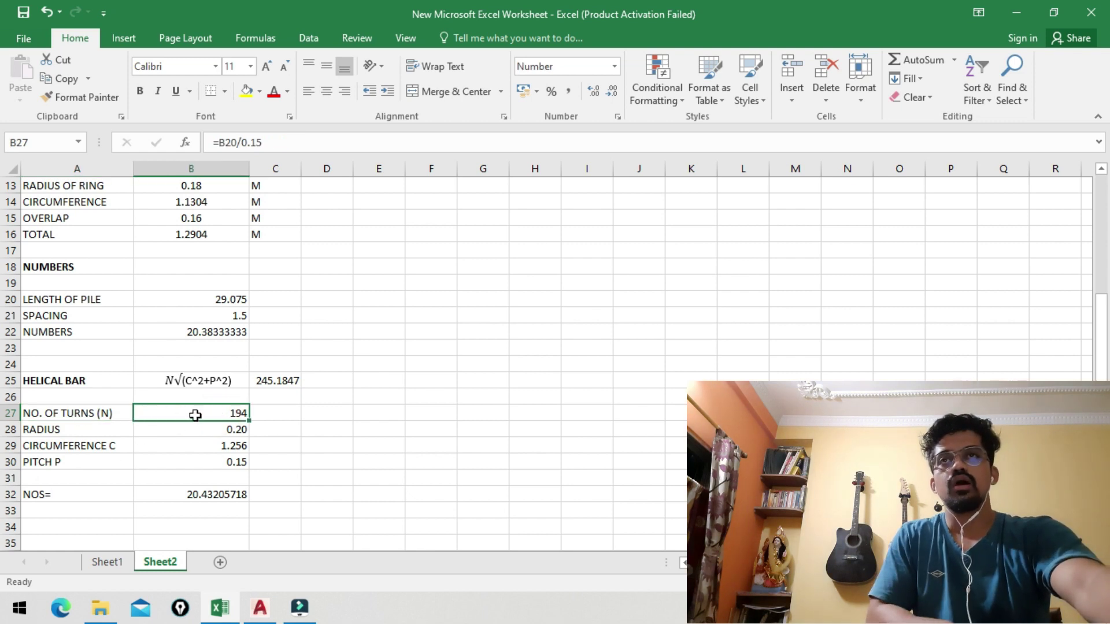
Reveal B27's formula =B20/0.15 and highlight its B20 pile-length reference
double_click(175, 426)
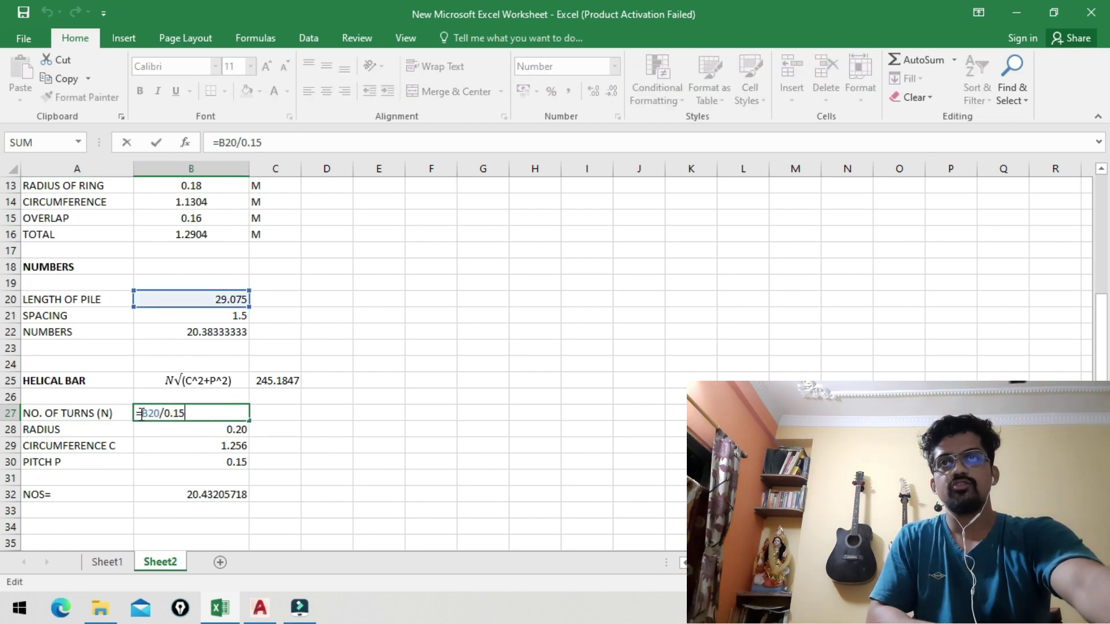
left_click_drag(144, 413, 155, 413)
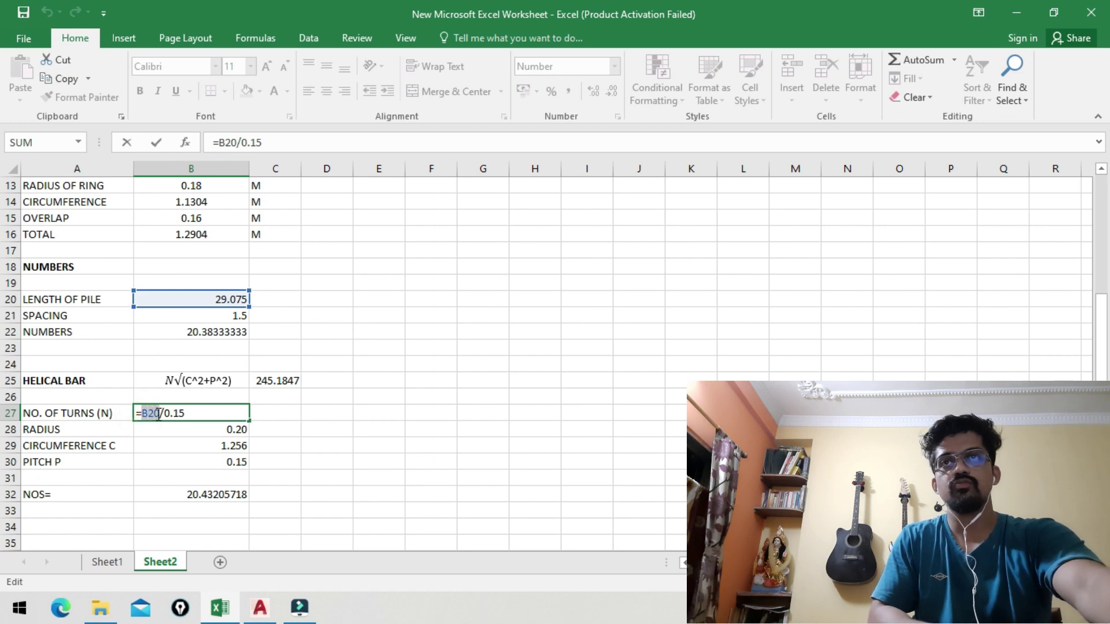
scroll(181, 413, "up", 1)
scroll(180, 376, "up", 2)
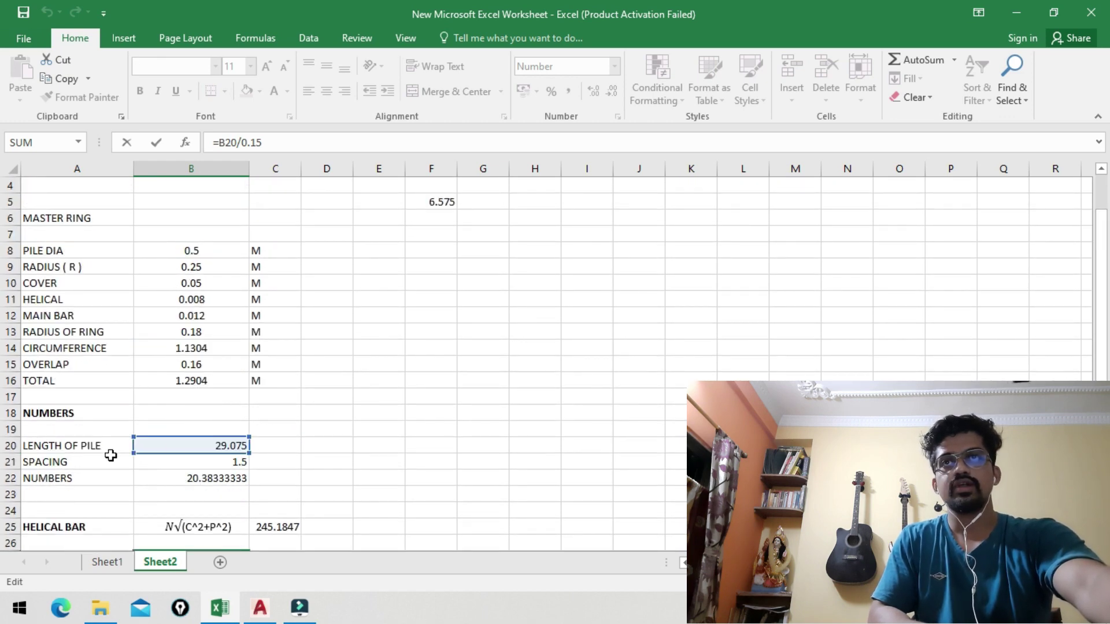
scroll(209, 394, "down", 2)
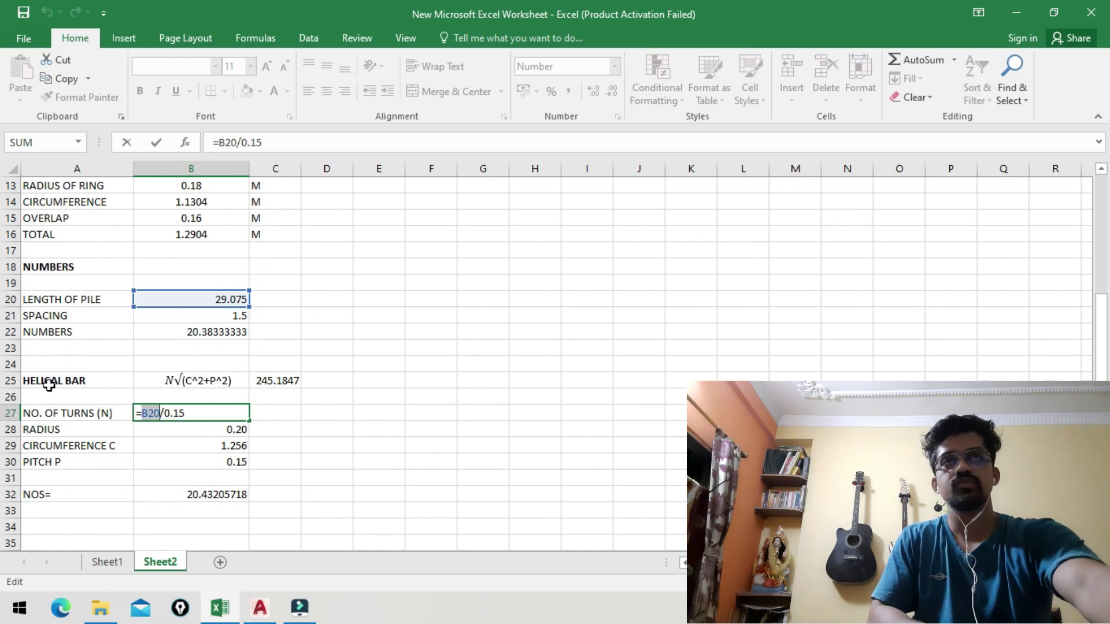
left_click(259, 608)
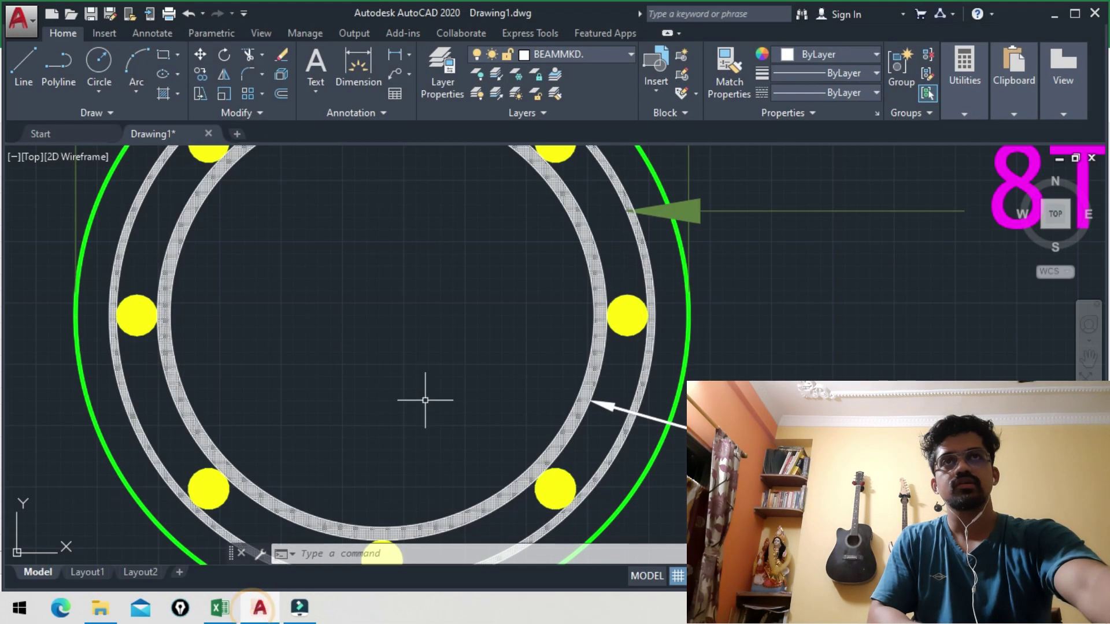
scroll(425, 400, "down", 5)
scroll(451, 358, "down", 3)
scroll(462, 335, "up", 4)
scroll(483, 341, "up", 4)
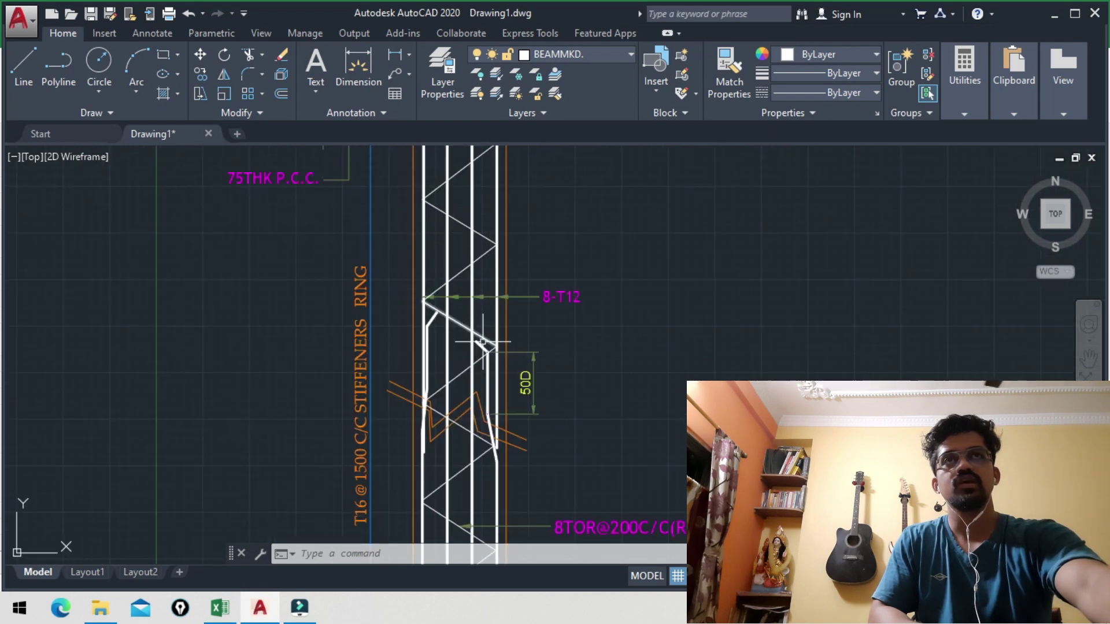
scroll(483, 342, "down", 1)
scroll(482, 342, "down", 2)
scroll(520, 353, "down", 1)
scroll(569, 362, "down", 1)
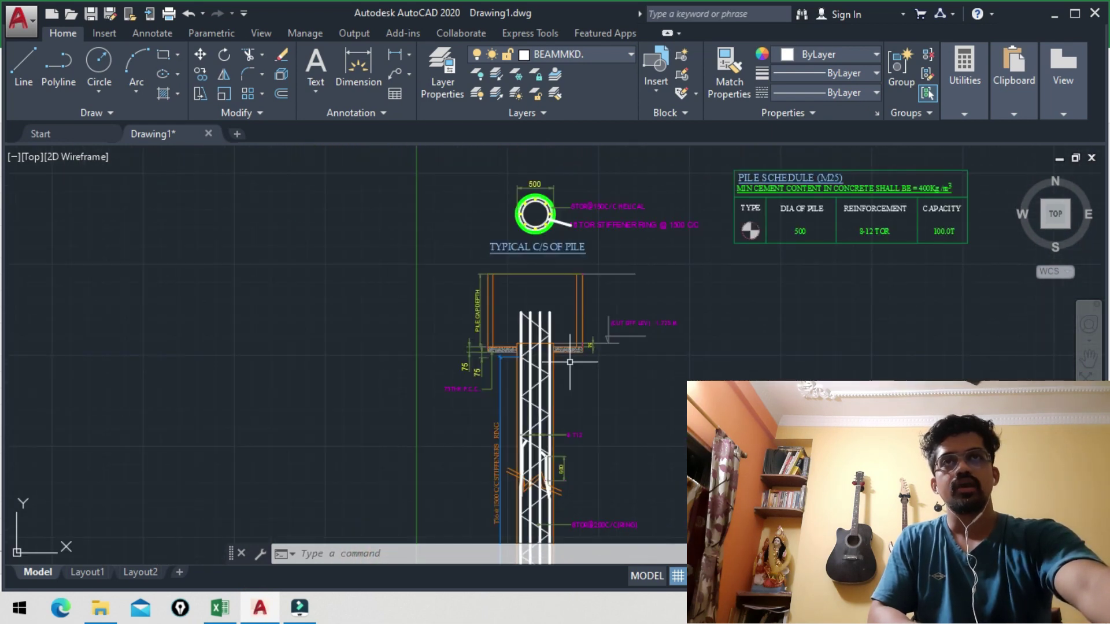
scroll(660, 250, "up", 3)
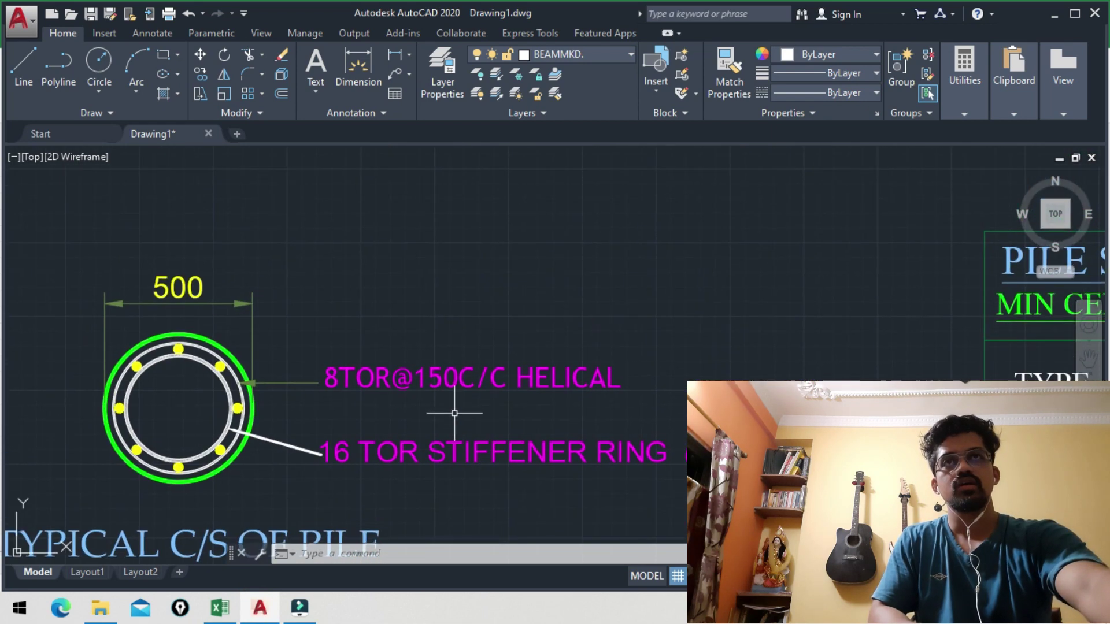
scroll(462, 405, "up", 5)
scroll(639, 359, "down", 5)
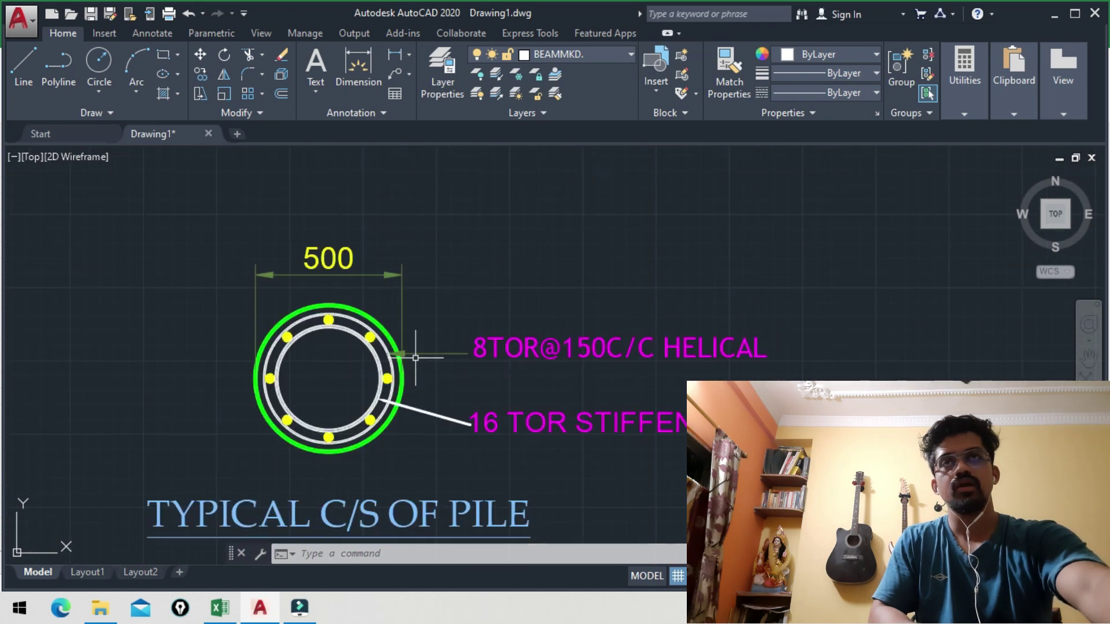
scroll(415, 358, "up", 5)
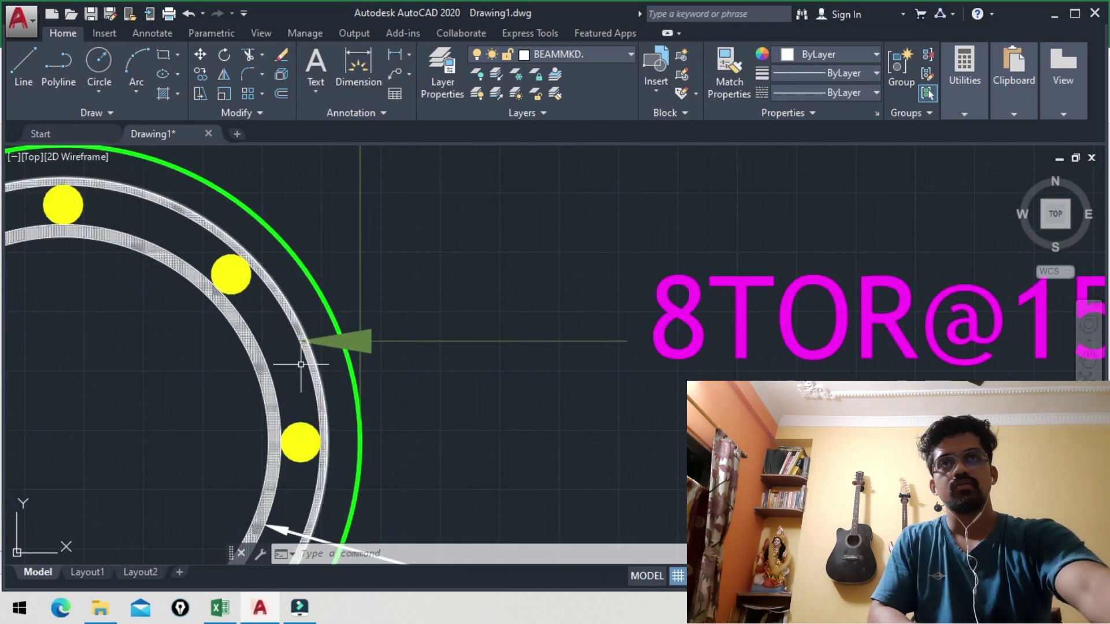
scroll(300, 364, "down", 5)
scroll(409, 255, "down", 3)
scroll(428, 347, "down", 3)
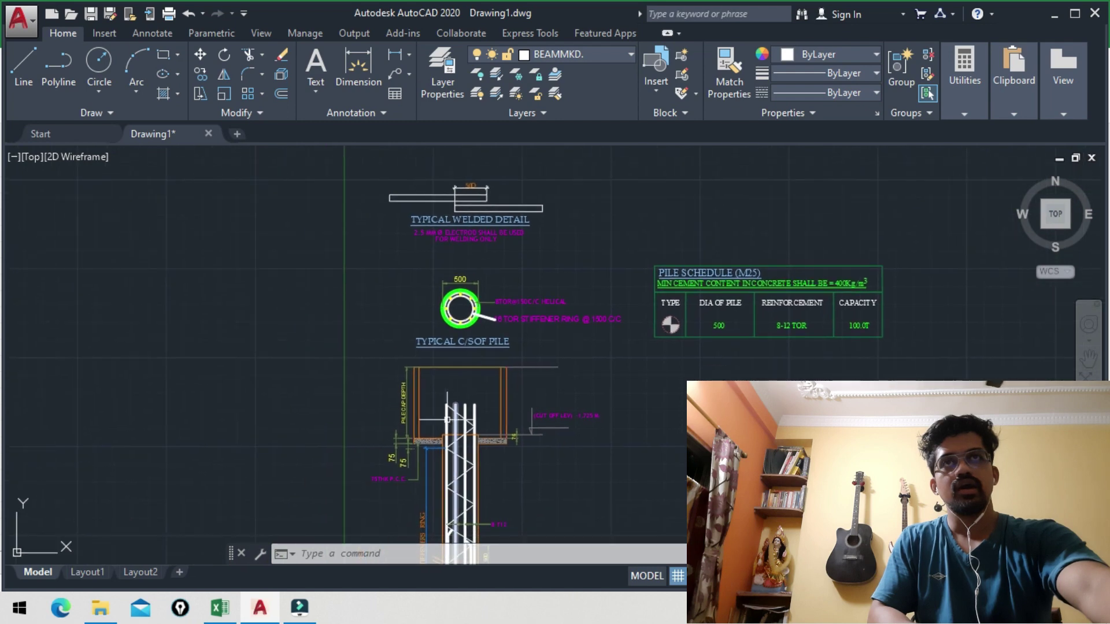
scroll(444, 451, "up", 3)
scroll(546, 266, "up", 5)
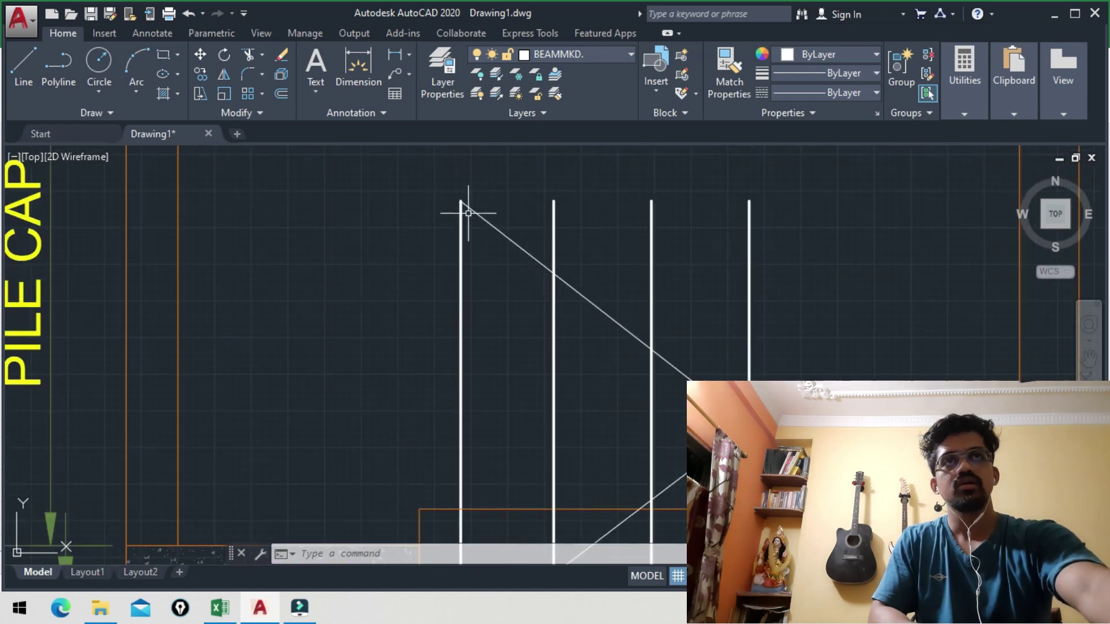
scroll(632, 218, "down", 1)
scroll(650, 290, "down", 2)
scroll(649, 321, "down", 1)
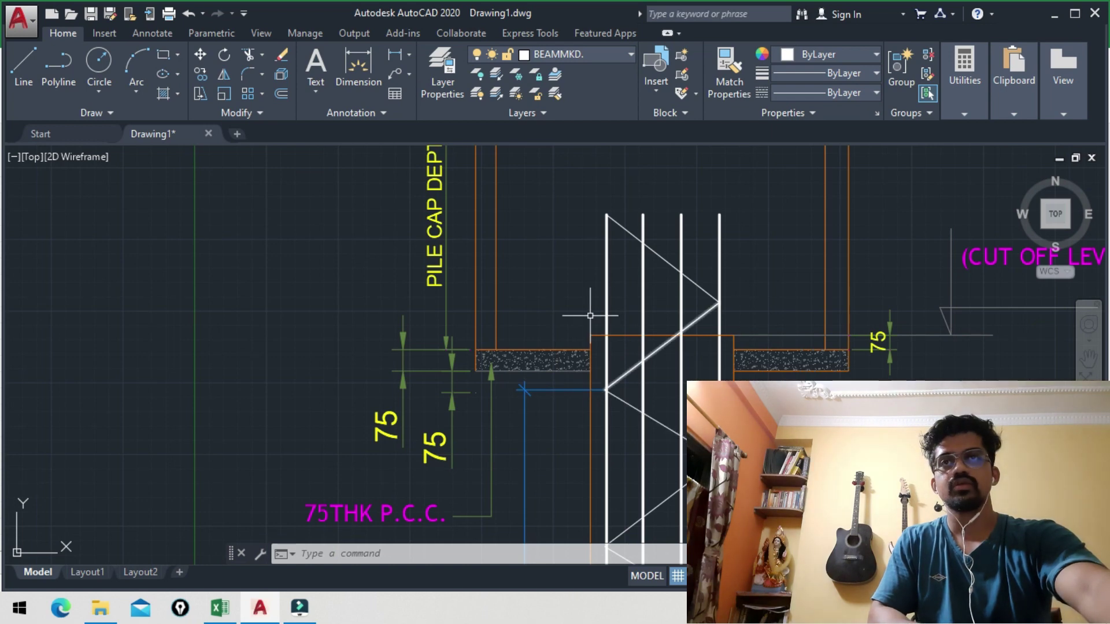
left_click(220, 617)
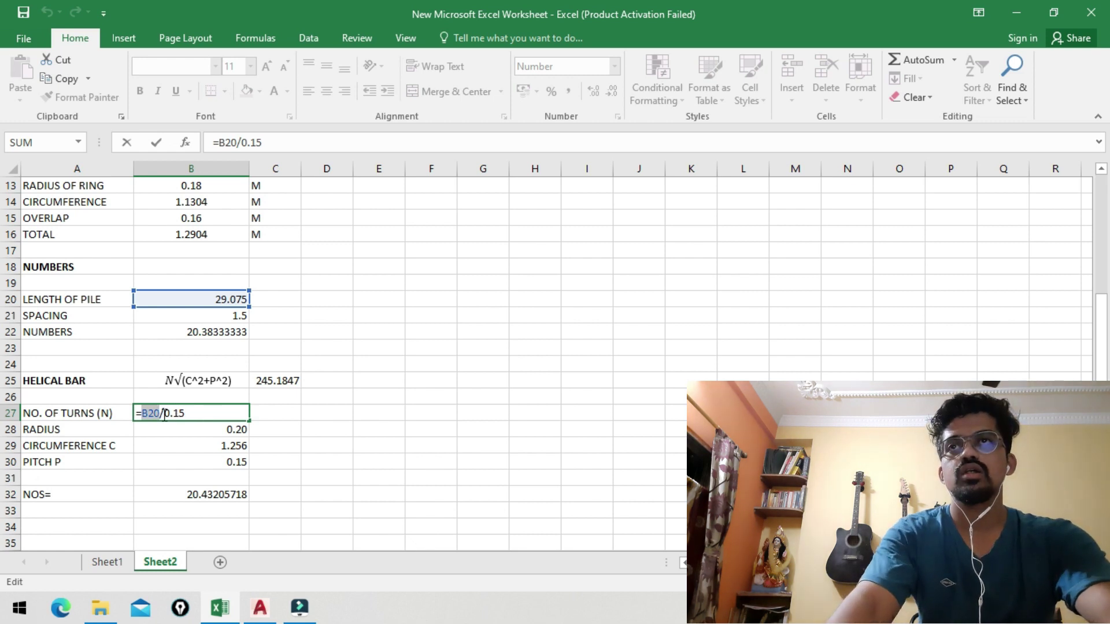
key("Return")
left_click(73, 434)
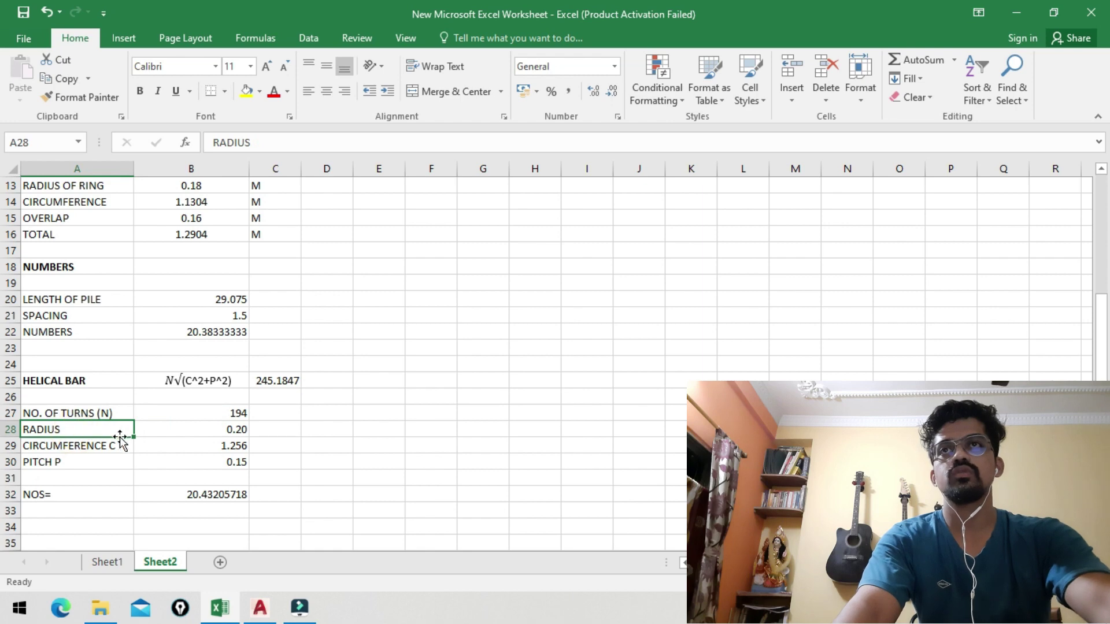
left_click(205, 428)
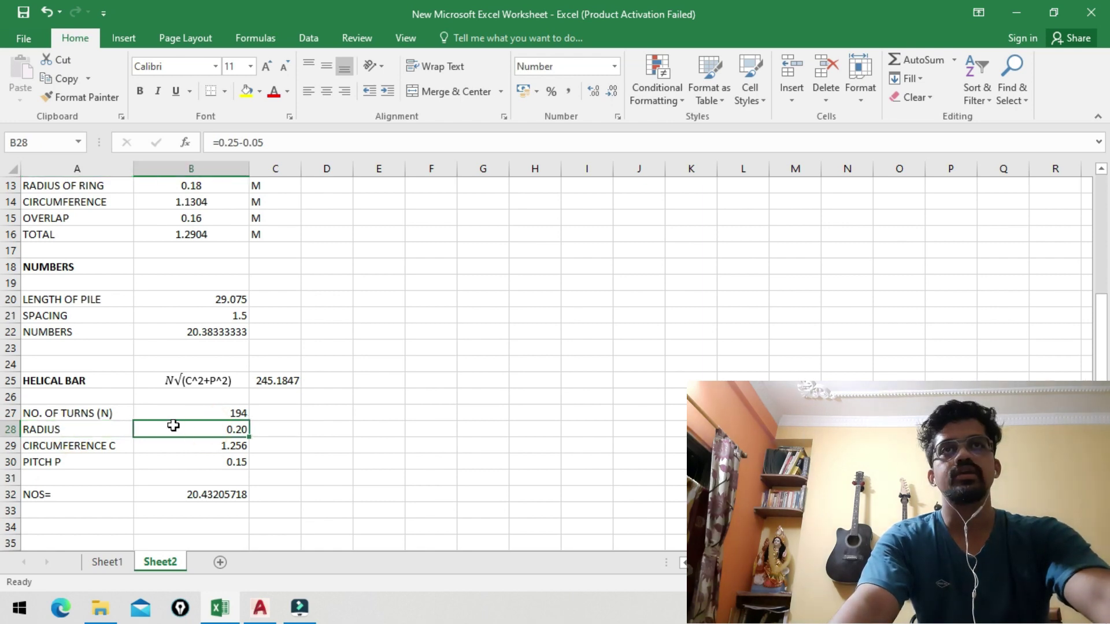
left_click(261, 605)
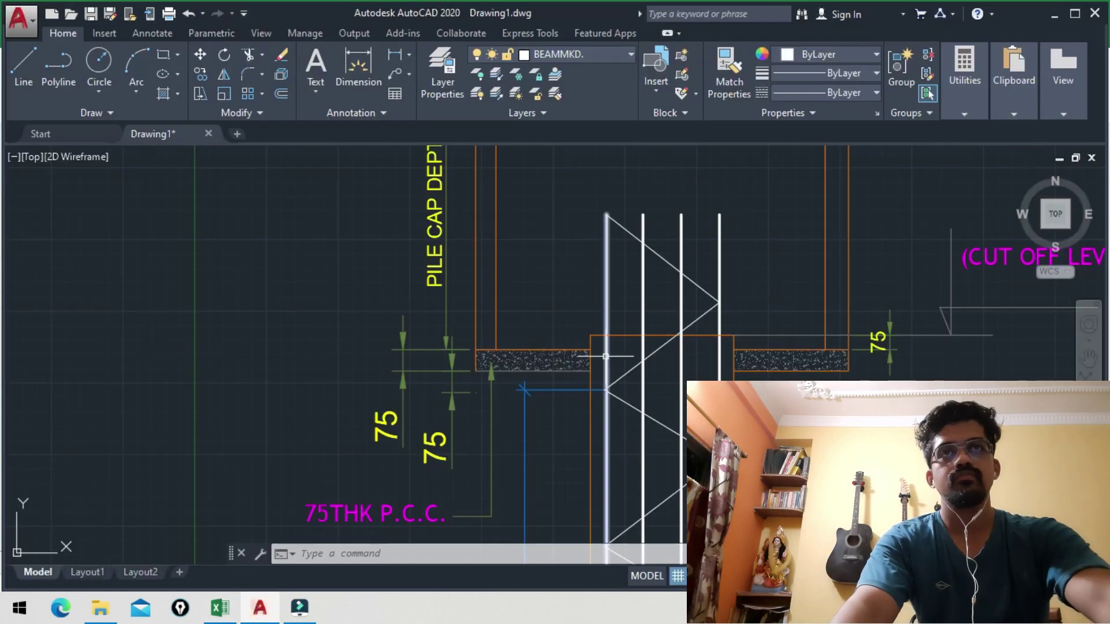
Zoom in and out on the pile cross-section rings
scroll(494, 364, "down", 5)
scroll(494, 364, "up", 8)
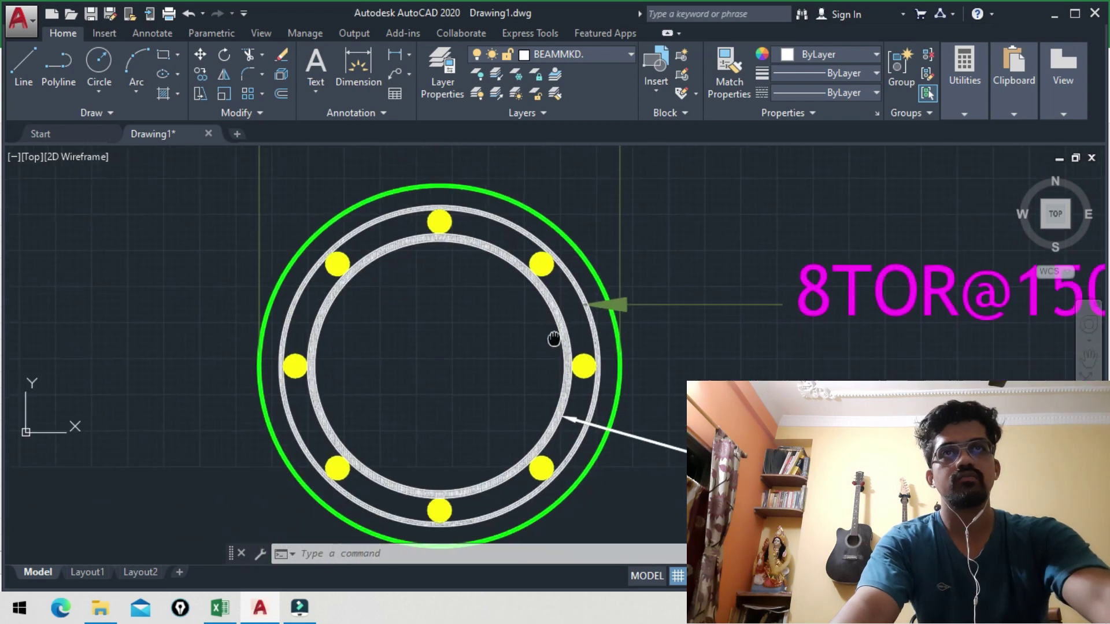
scroll(572, 347, "up", 3)
scroll(581, 364, "down", 3)
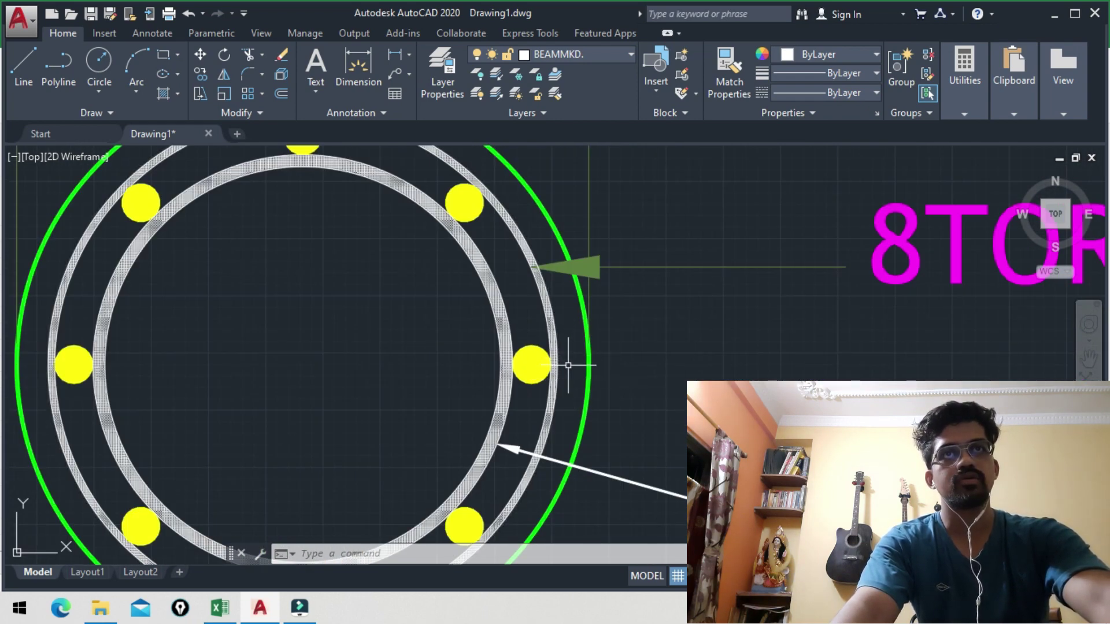
scroll(567, 364, "up", 4)
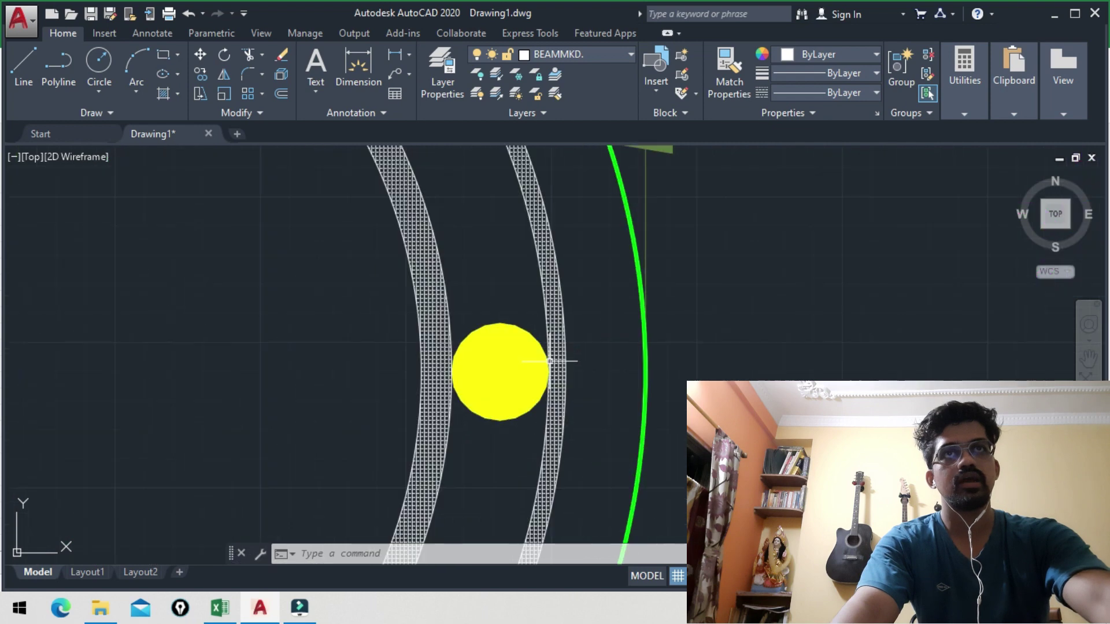
Inspect the hatched ring beside the bar, then return to the Excel helical bar sheet
left_click(559, 330)
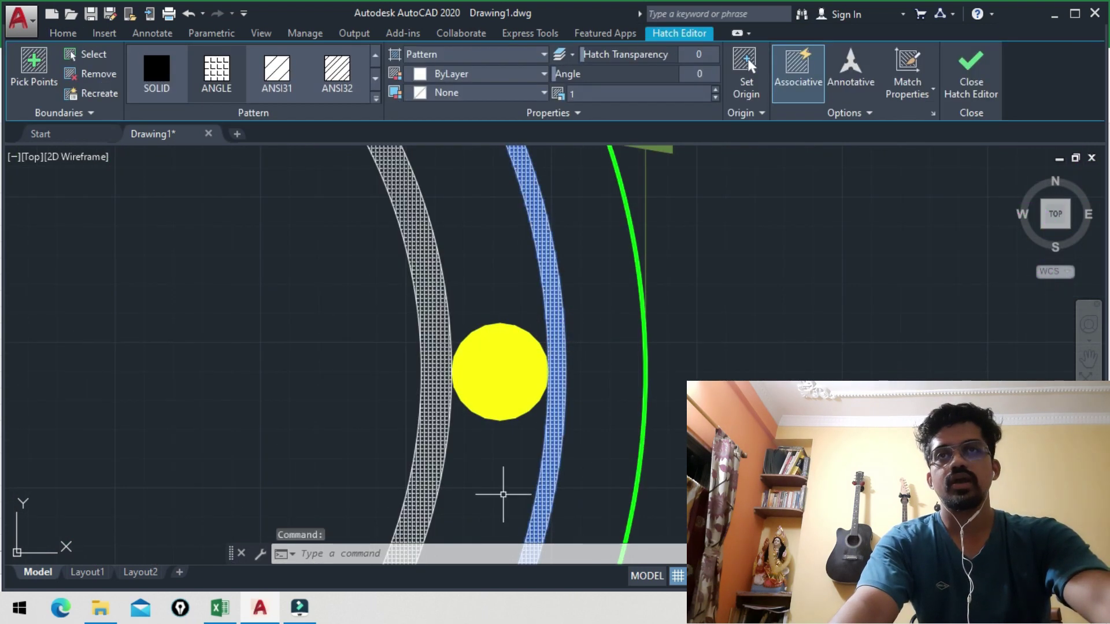
key("Escape")
key("Escape")
scroll(450, 328, "down", 4)
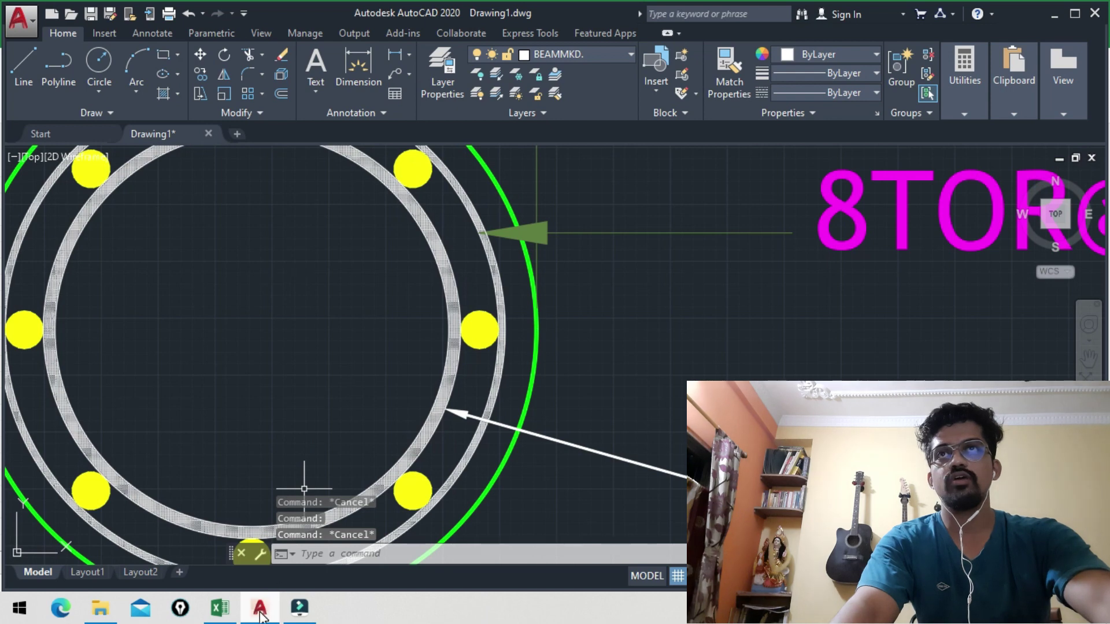
left_click(220, 607)
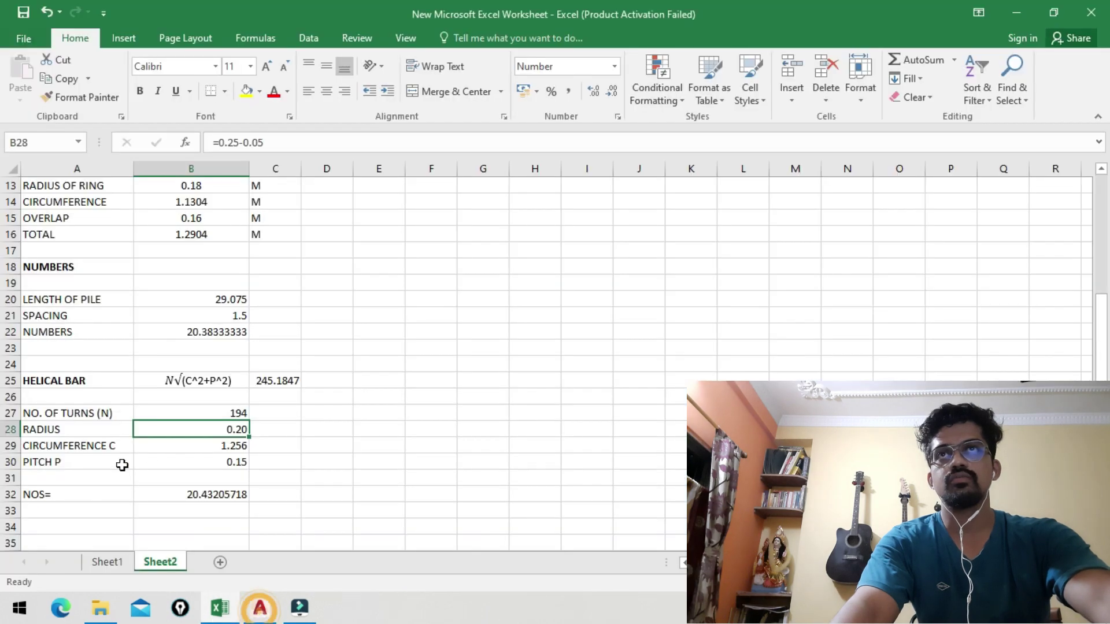
Review the radius formula =0.25-0.05 in B28, giving 0.20
double_click(210, 431)
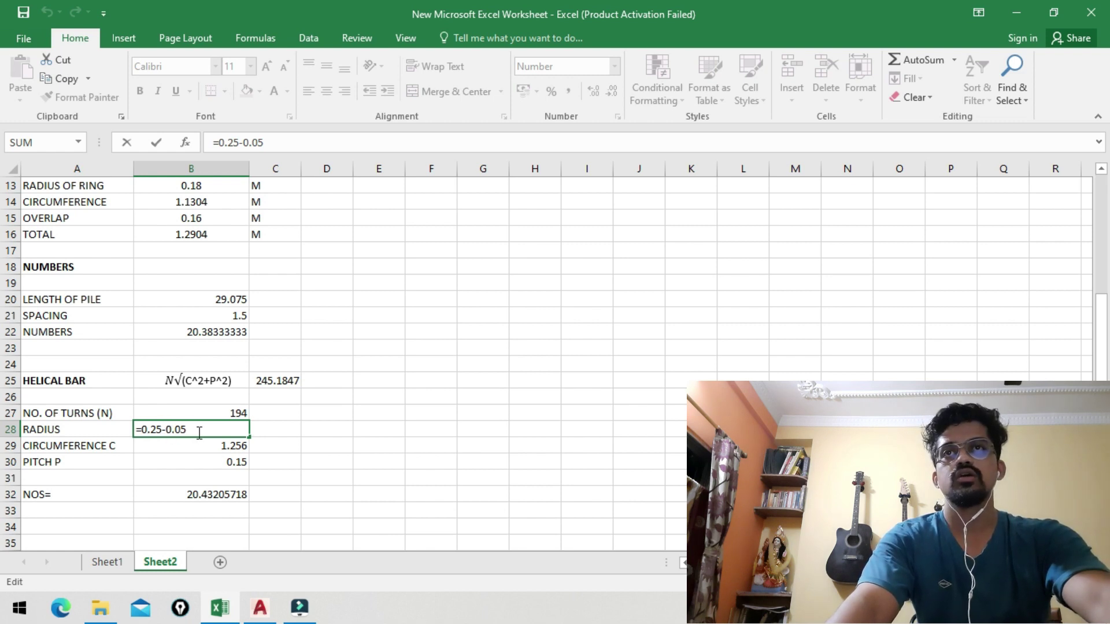
key("Return")
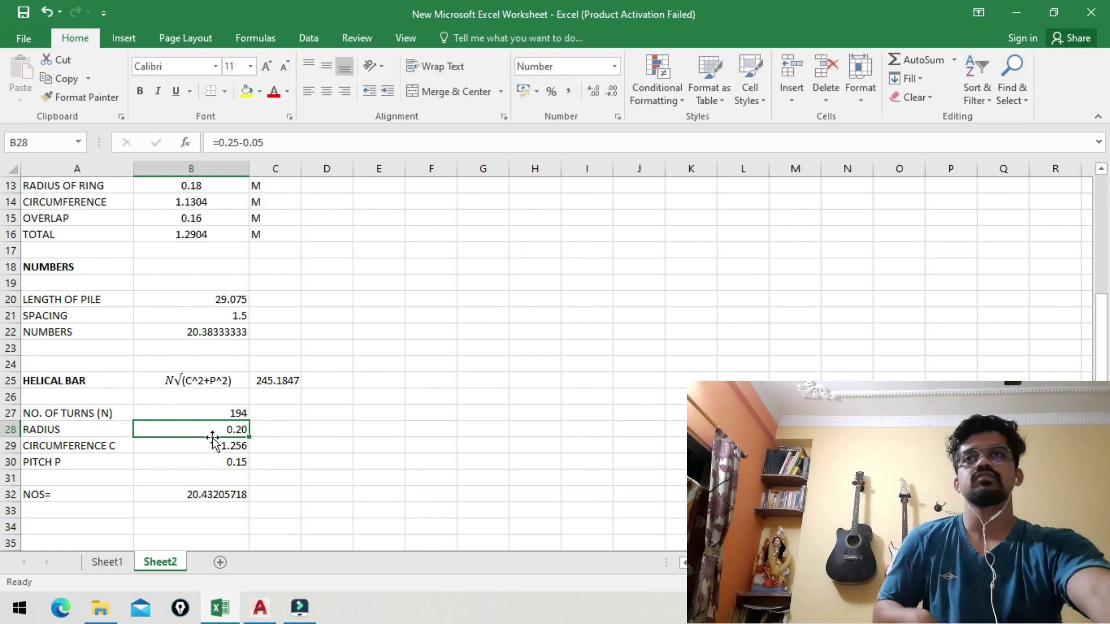
left_click(55, 428)
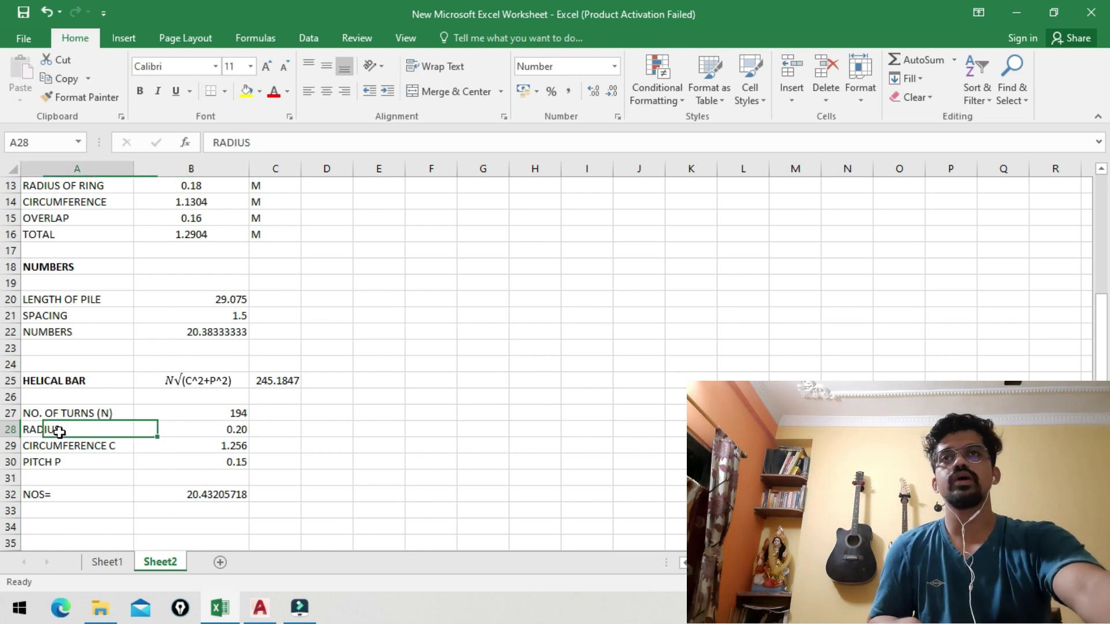
left_click(64, 446)
Check the circumference =2*3.14*B28 (1.256) and pitch 0.15, then go back to AutoCAD
left_click(191, 448)
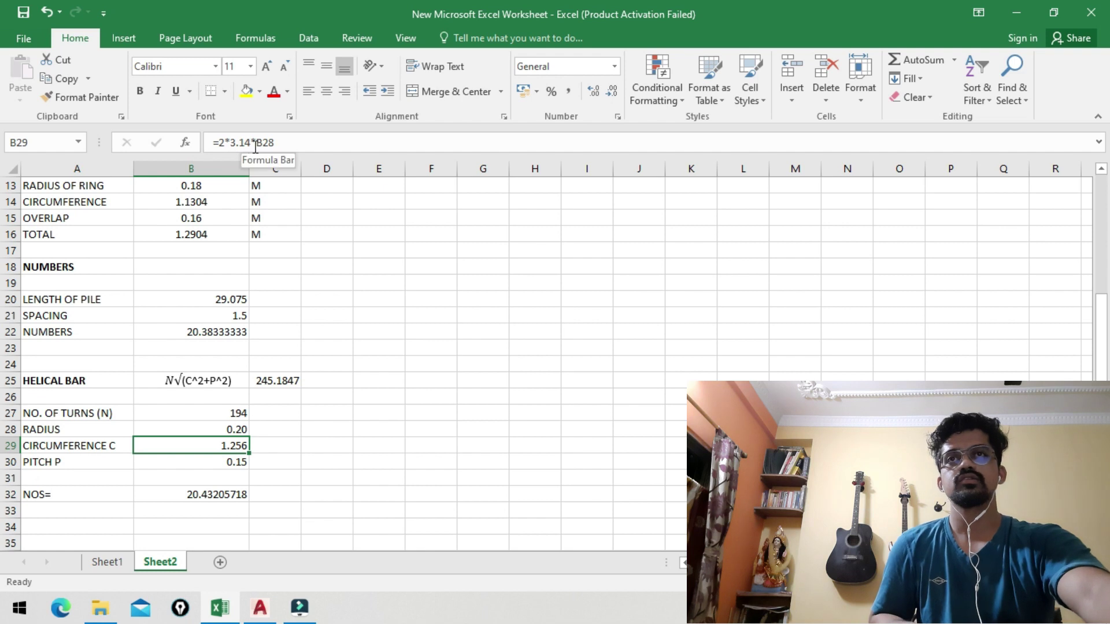
left_click(229, 431)
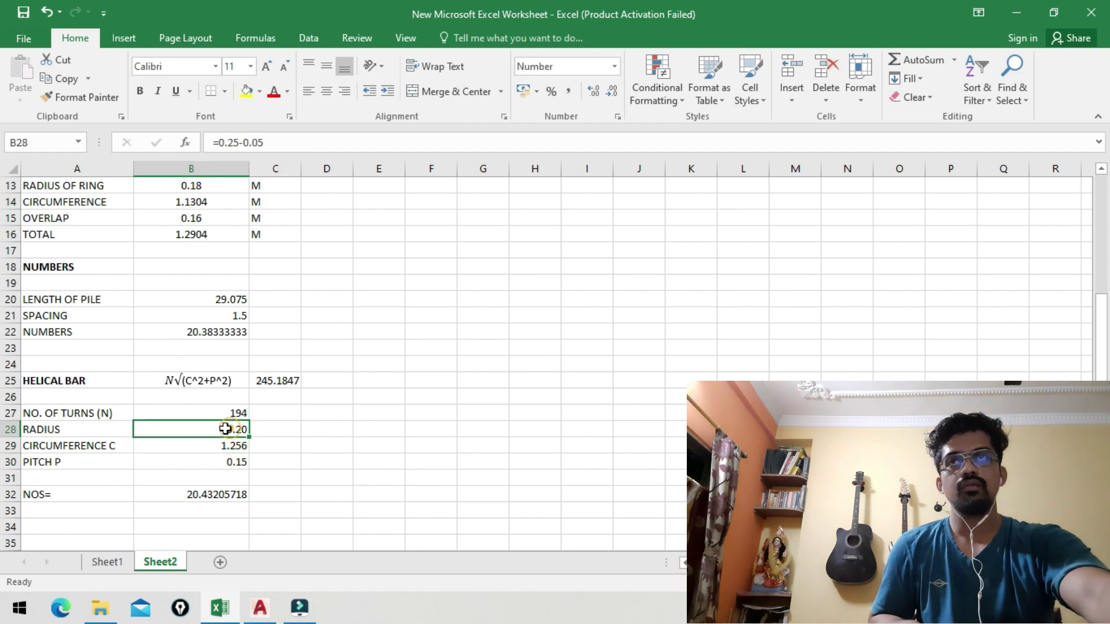
left_click(218, 446)
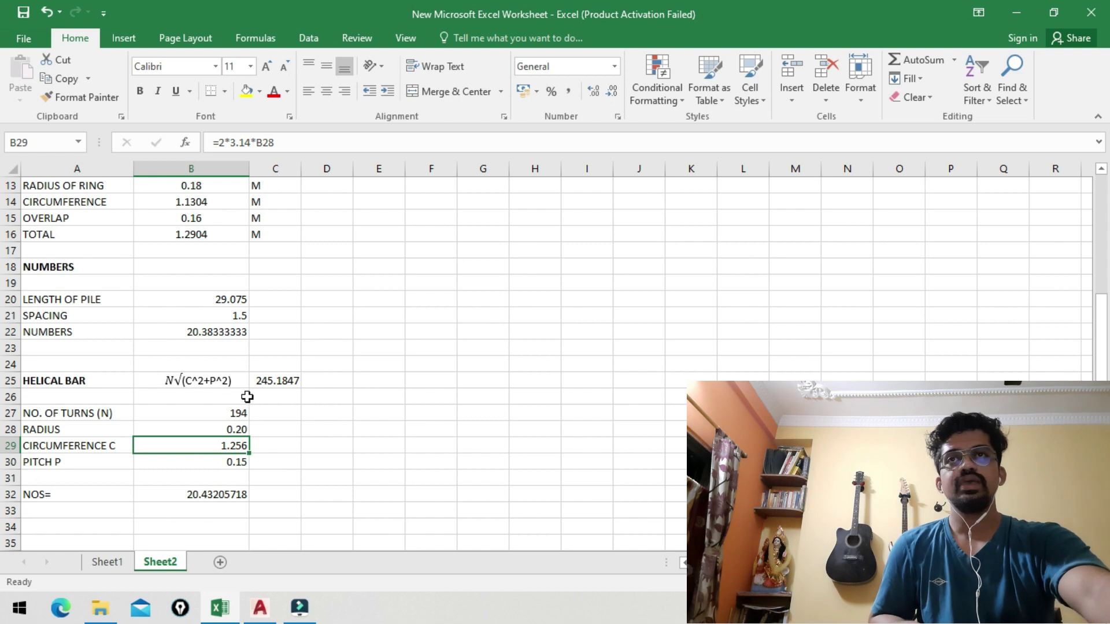
left_click(32, 464)
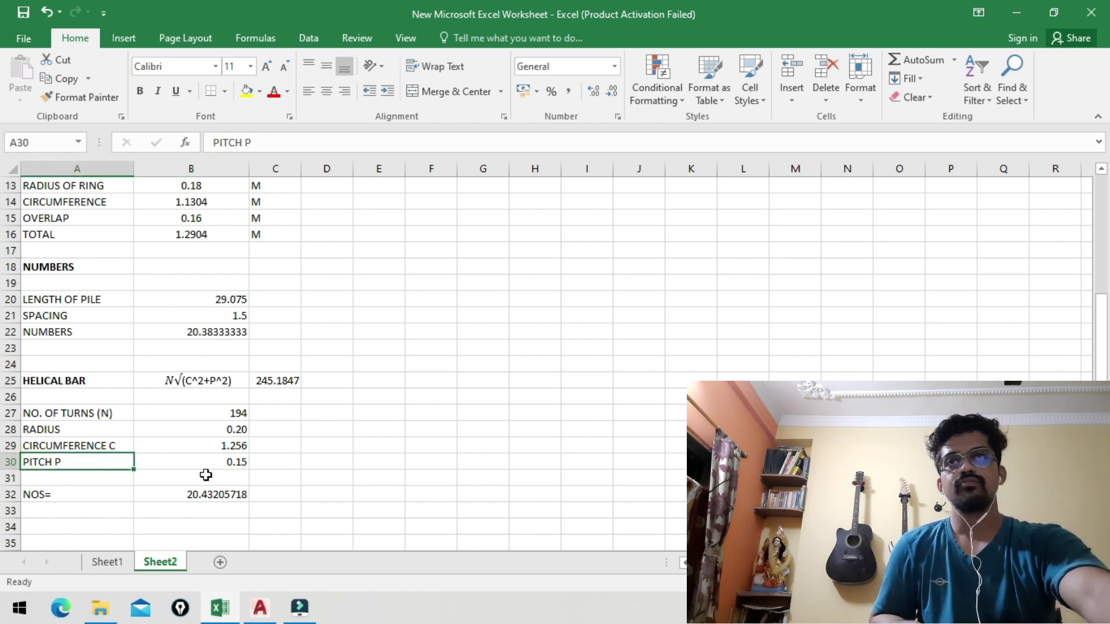
left_click(228, 464)
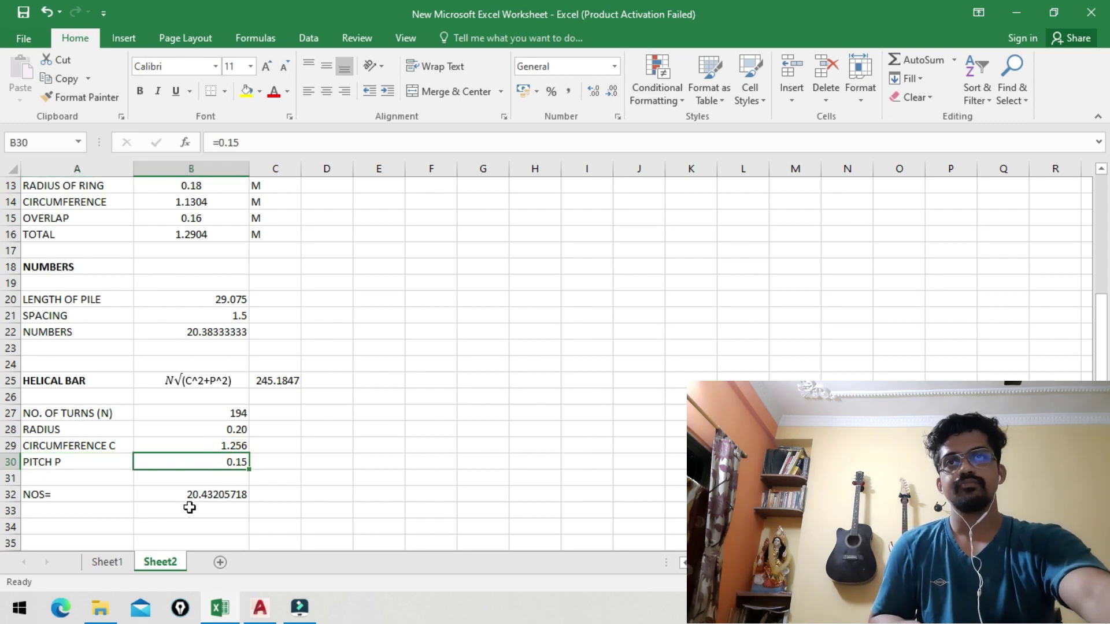
left_click(259, 607)
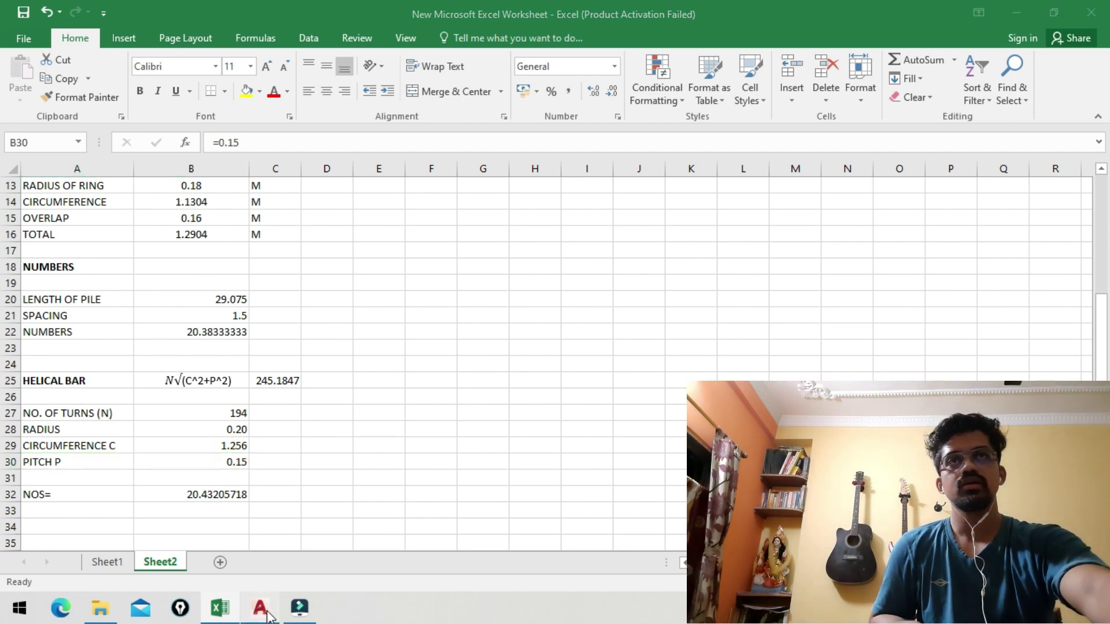
scroll(498, 401, "down", 3)
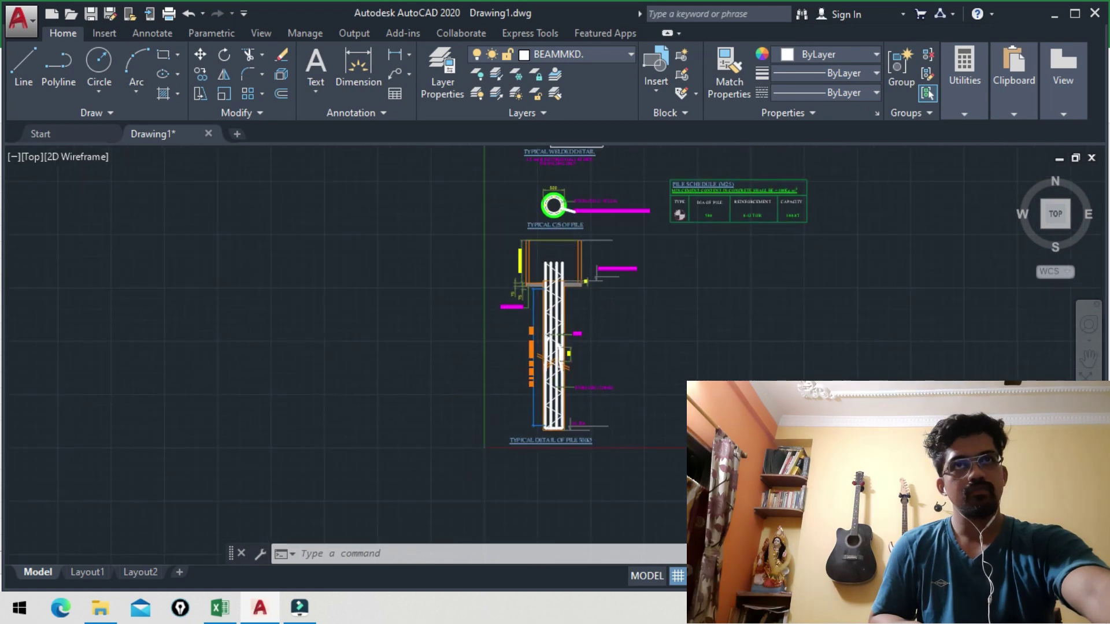
Zoom onto the pile elevation detail, then return to the Excel calculations
scroll(476, 256, "up", 5)
scroll(477, 256, "up", 1)
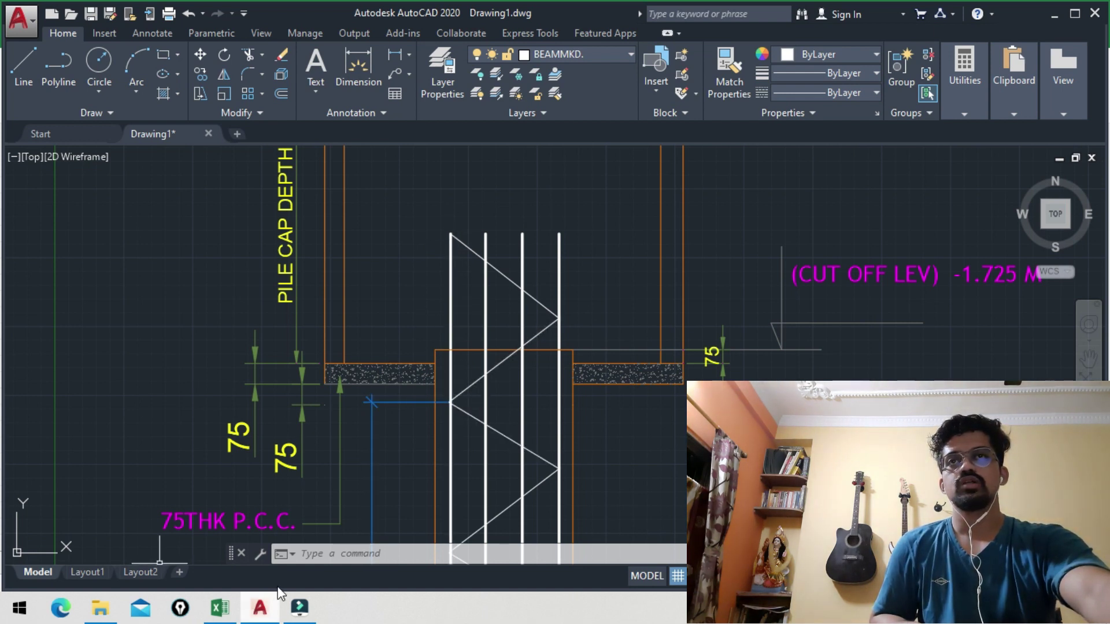
left_click(258, 609)
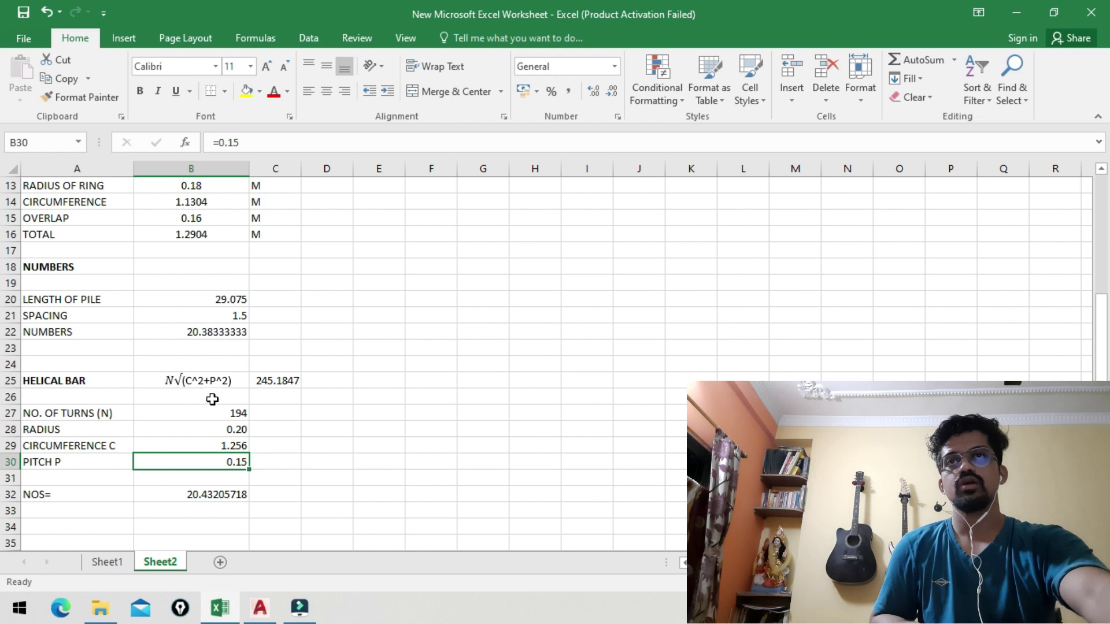
Review the turns, circumference, pitch and C25 helical length (245.1847) formulas
left_click(233, 416)
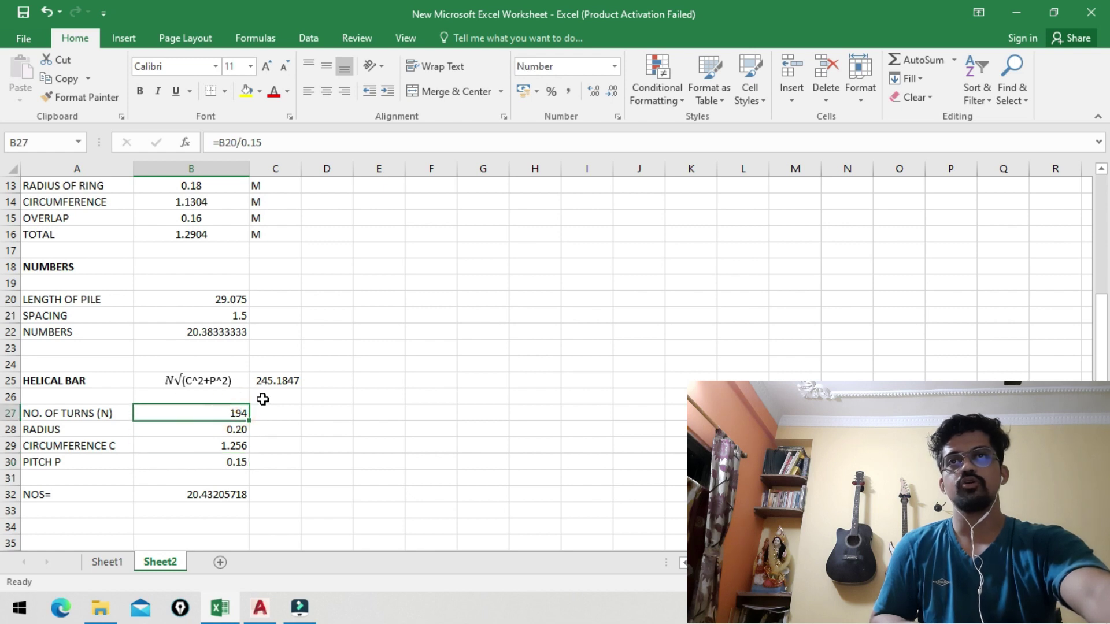
left_click(235, 446)
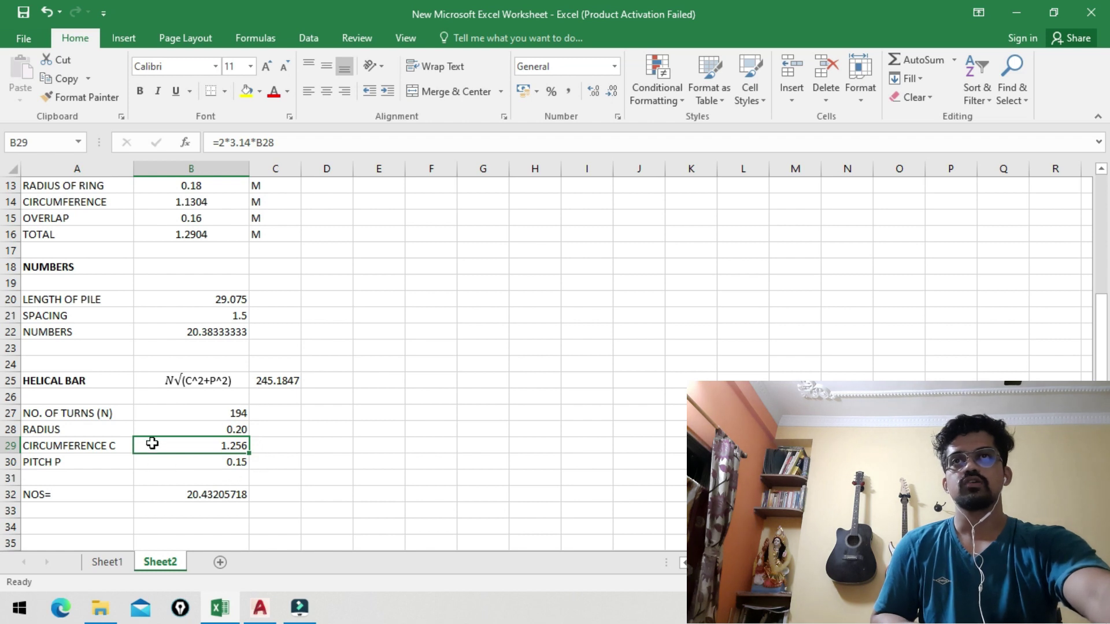
left_click(228, 461)
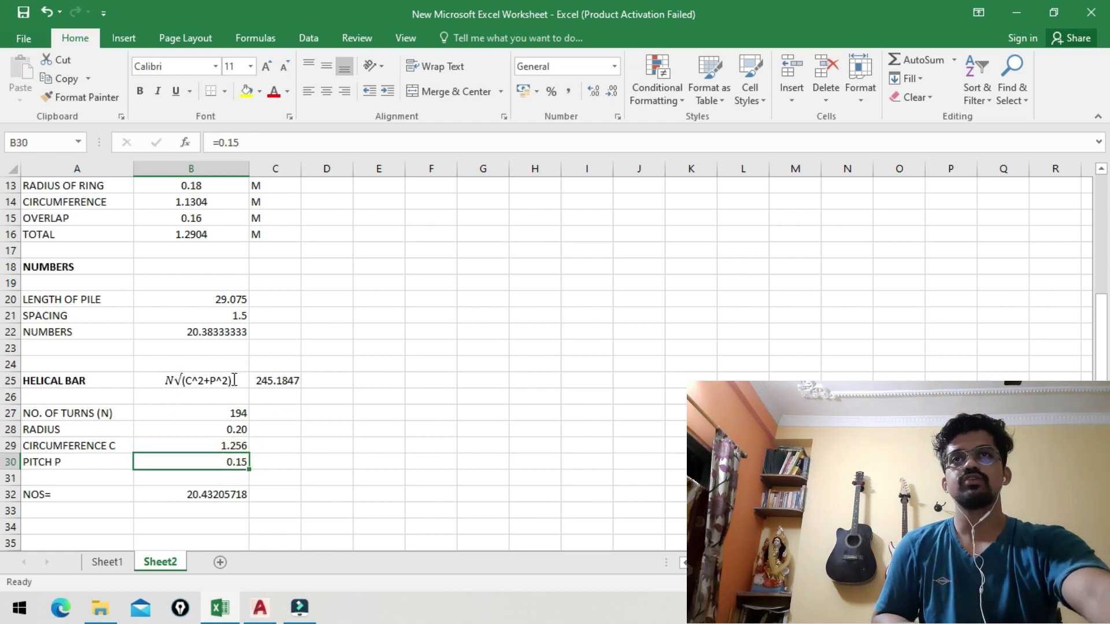
left_click(294, 380)
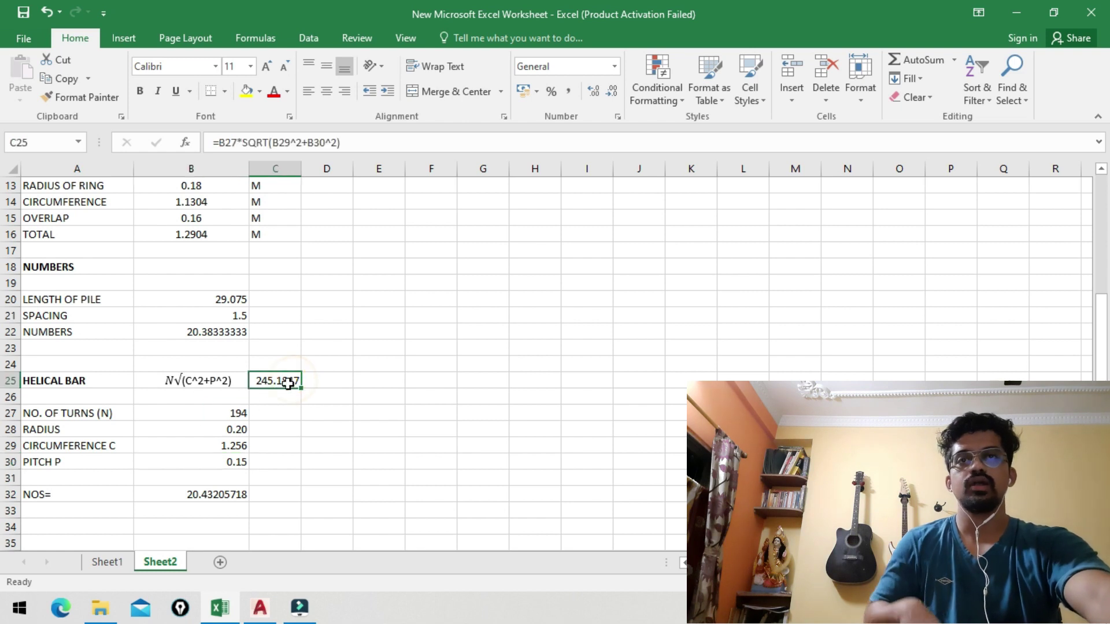
Enter the rounded helical length =245 in D25 beside 245.1847
left_click(326, 378)
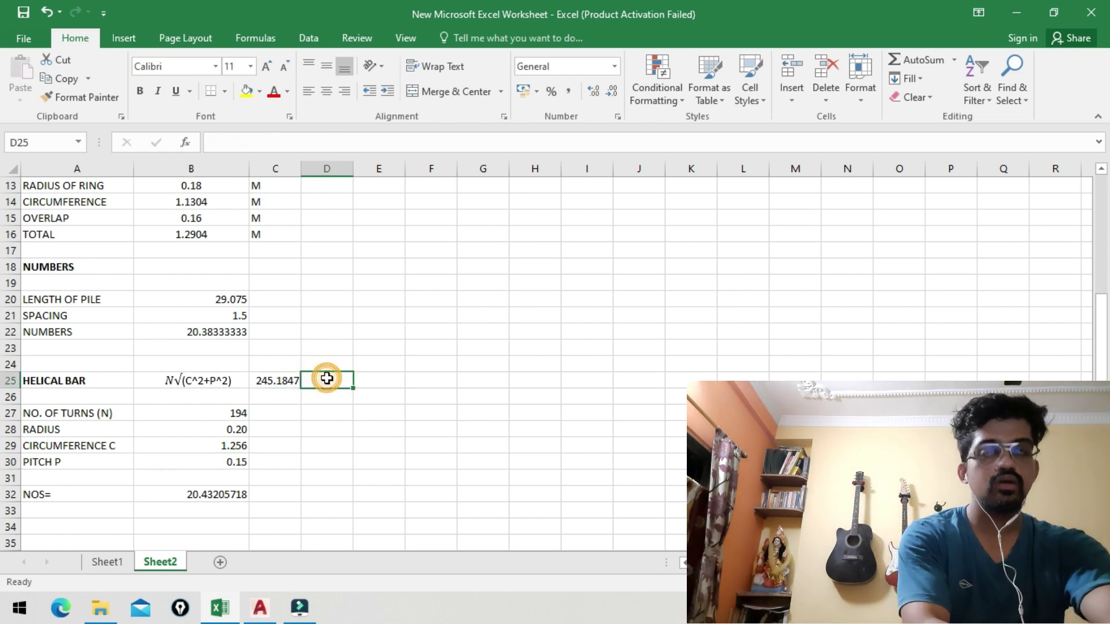
type("=2")
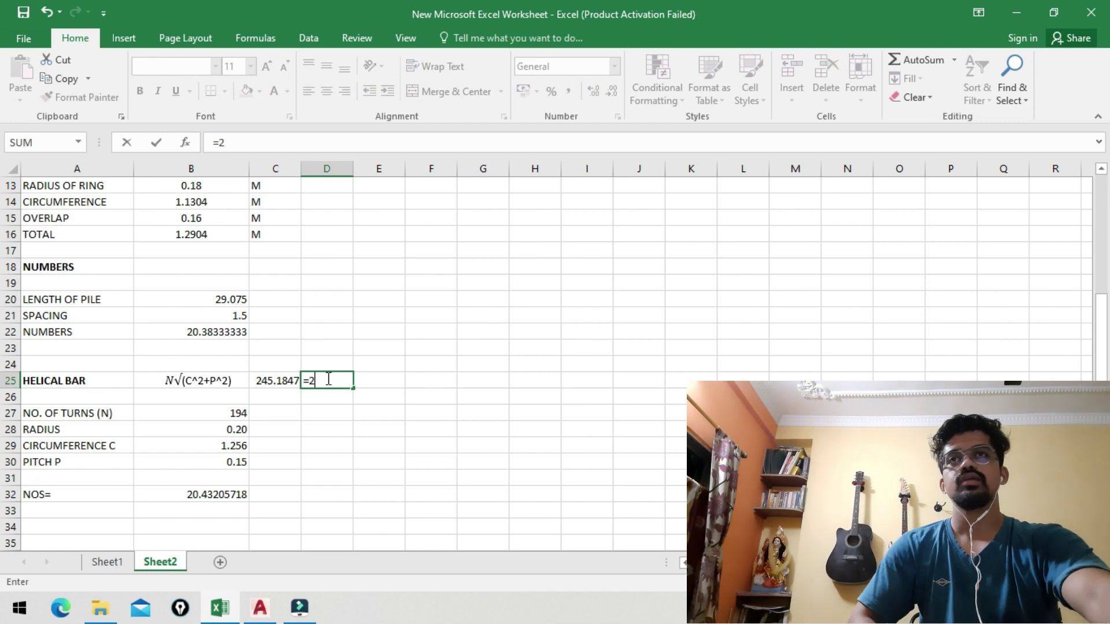
type("45")
key("Return")
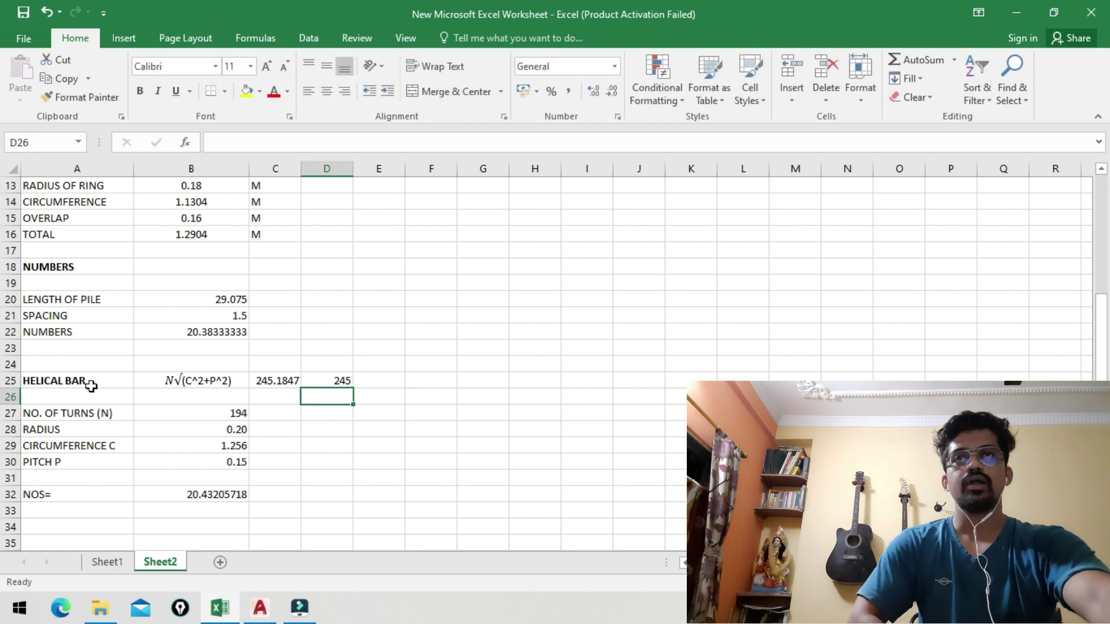
left_click(76, 382)
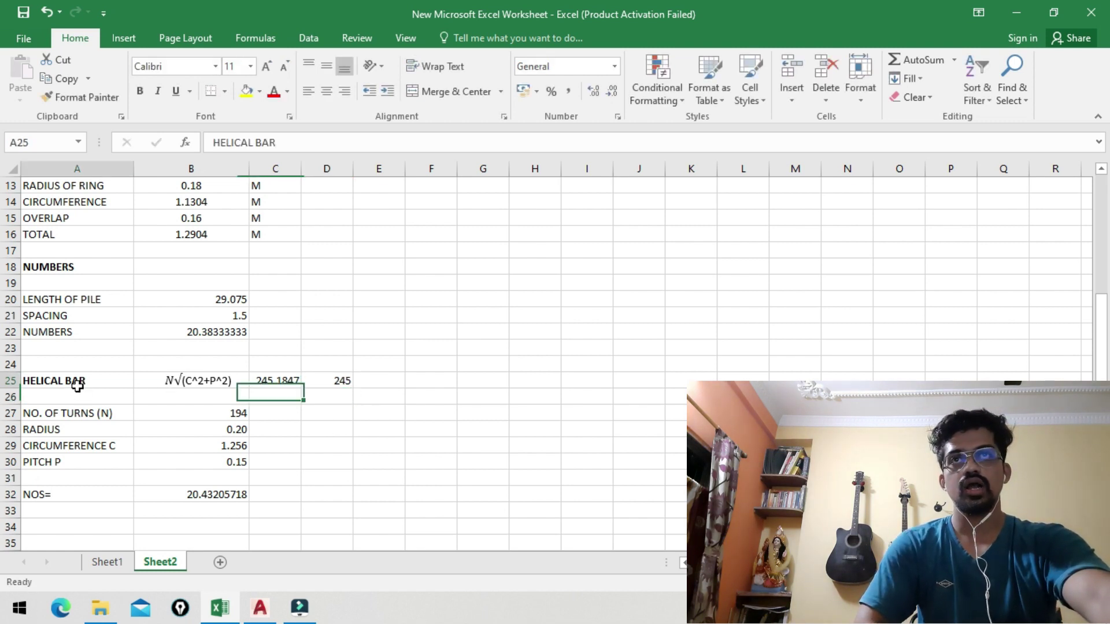
left_click(340, 379)
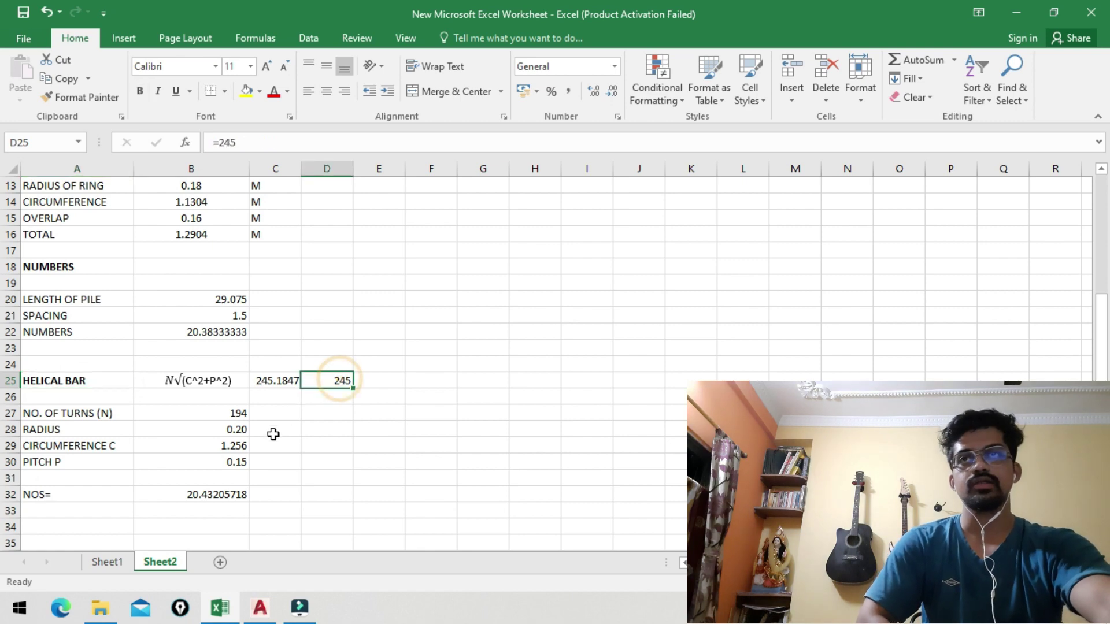
left_click(107, 562)
Check the helical bar's diameter and 8MM length in Sheet1's schedule row
left_click(828, 440)
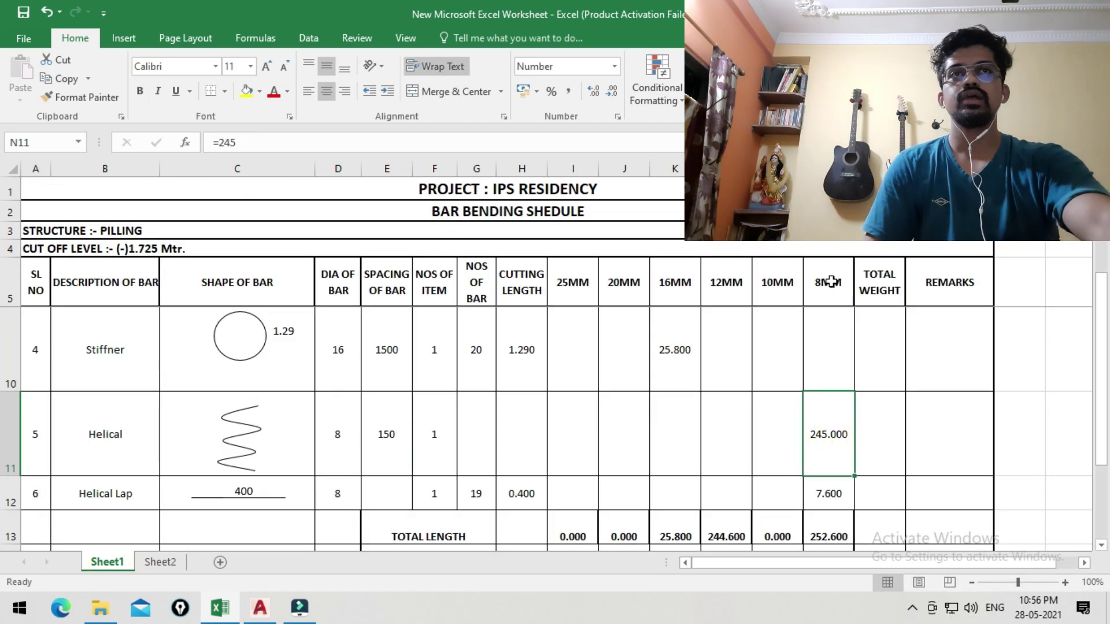
left_click(332, 439)
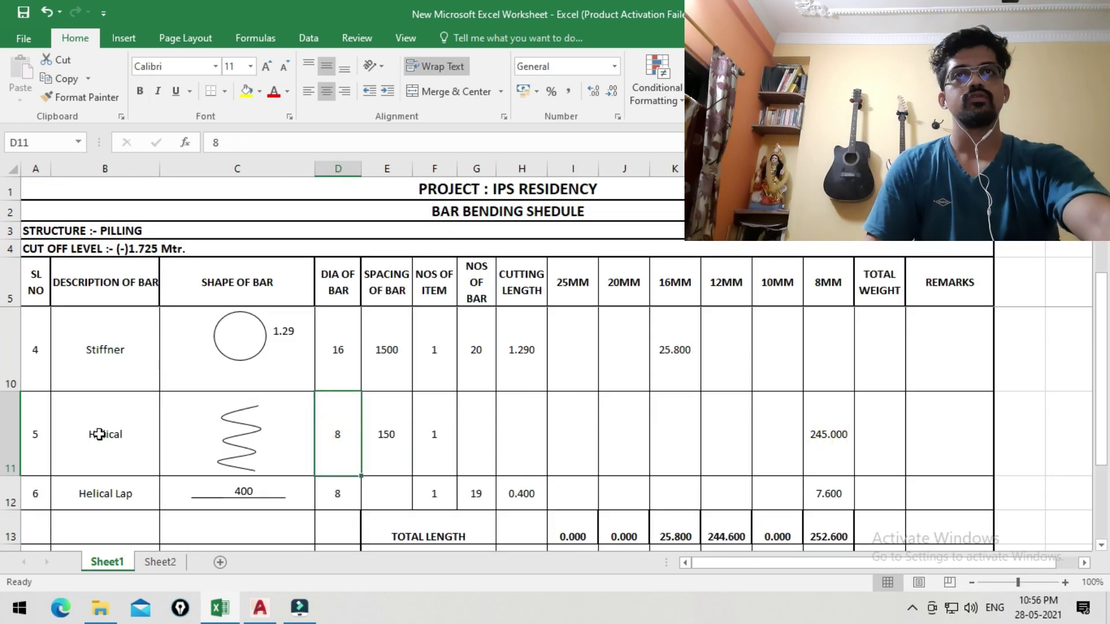
left_click(827, 447)
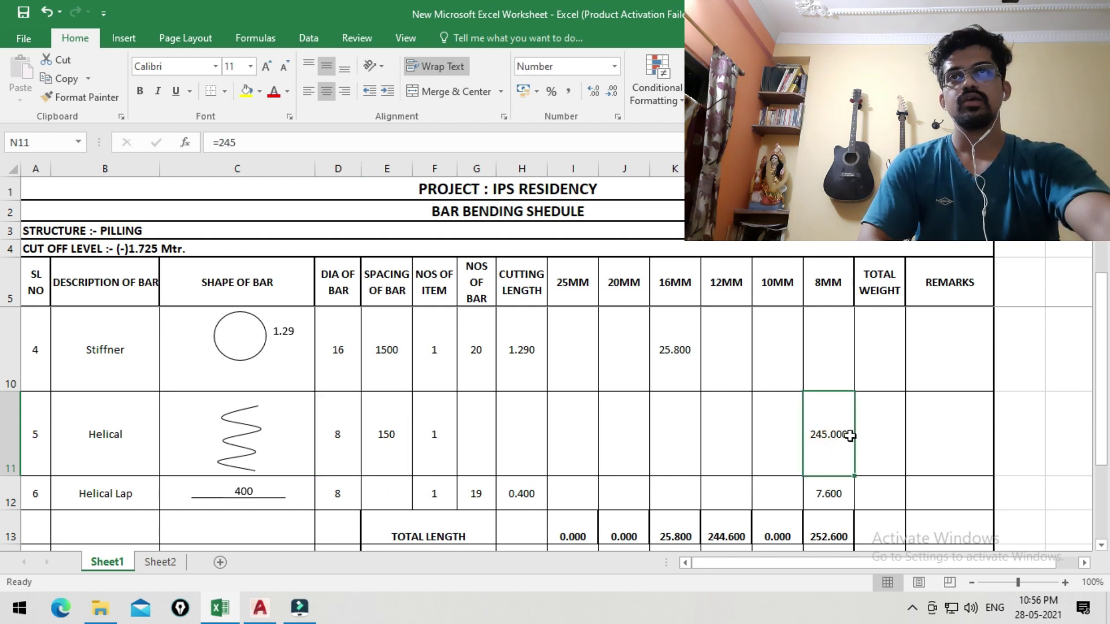
left_click(160, 562)
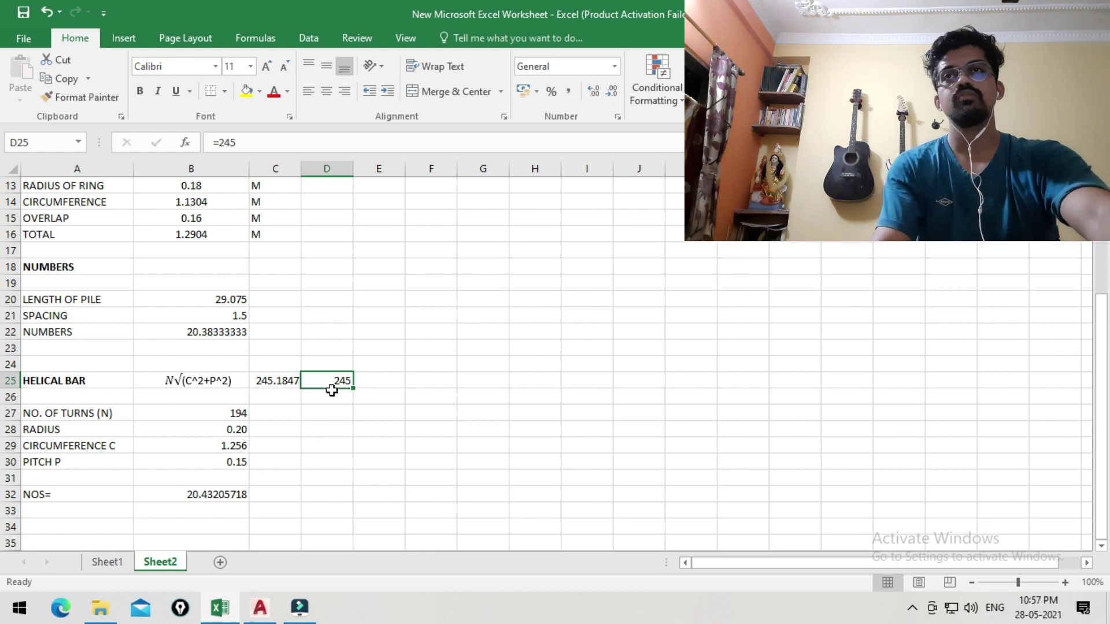
Change the NOS formula in B32 to =D25/12, giving 20.41666667 bars
left_click(96, 500)
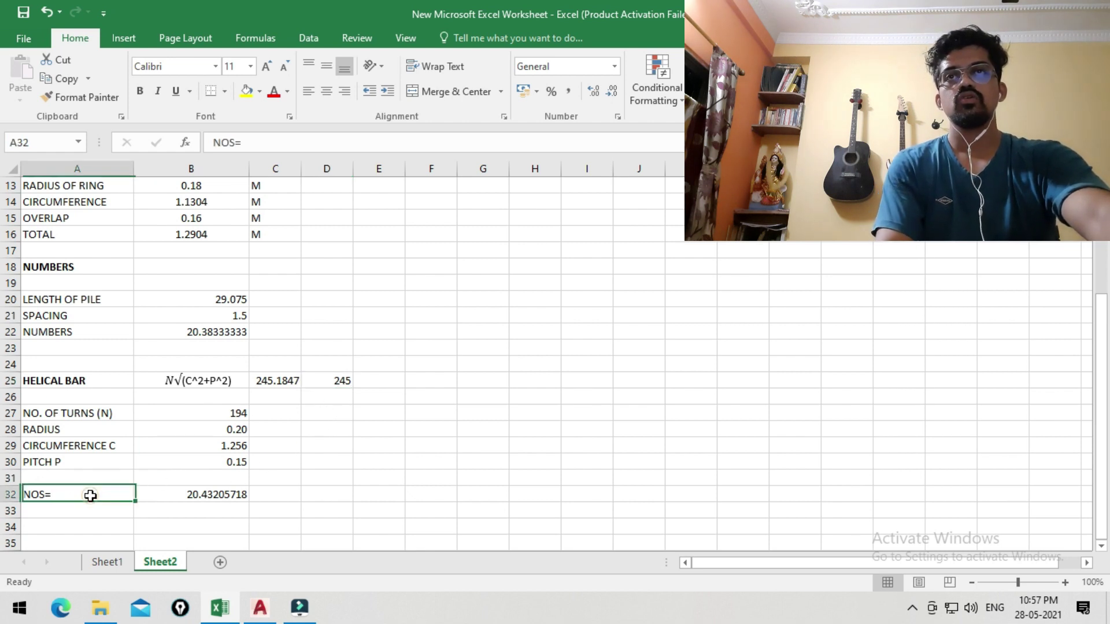
left_click(195, 498)
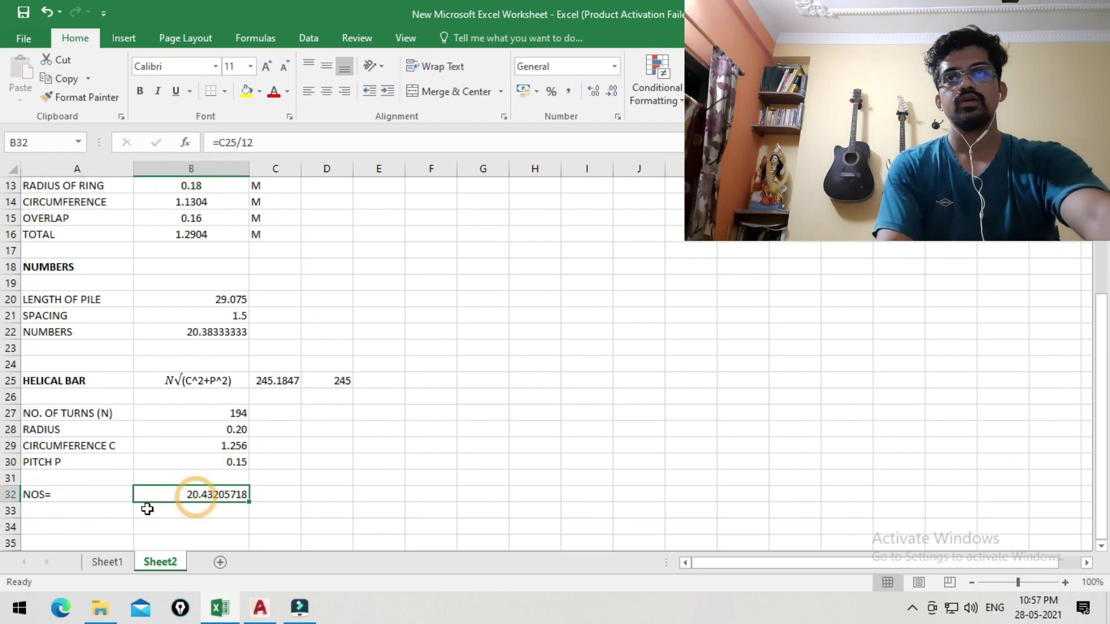
double_click(232, 497)
left_click_drag(159, 495, 144, 498)
left_click(337, 380)
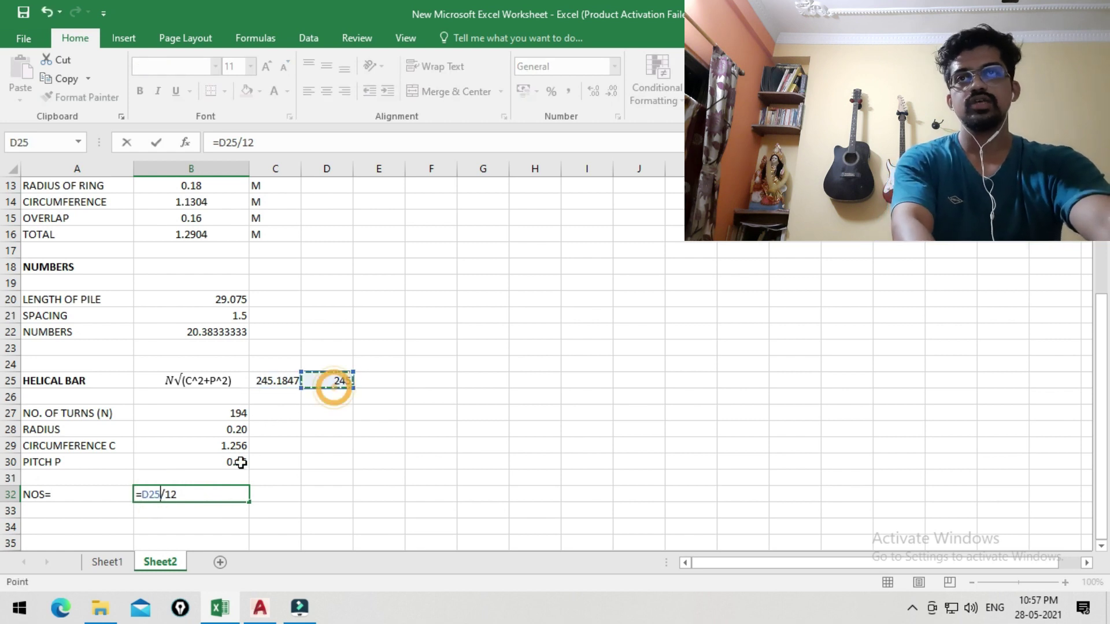
key("Return")
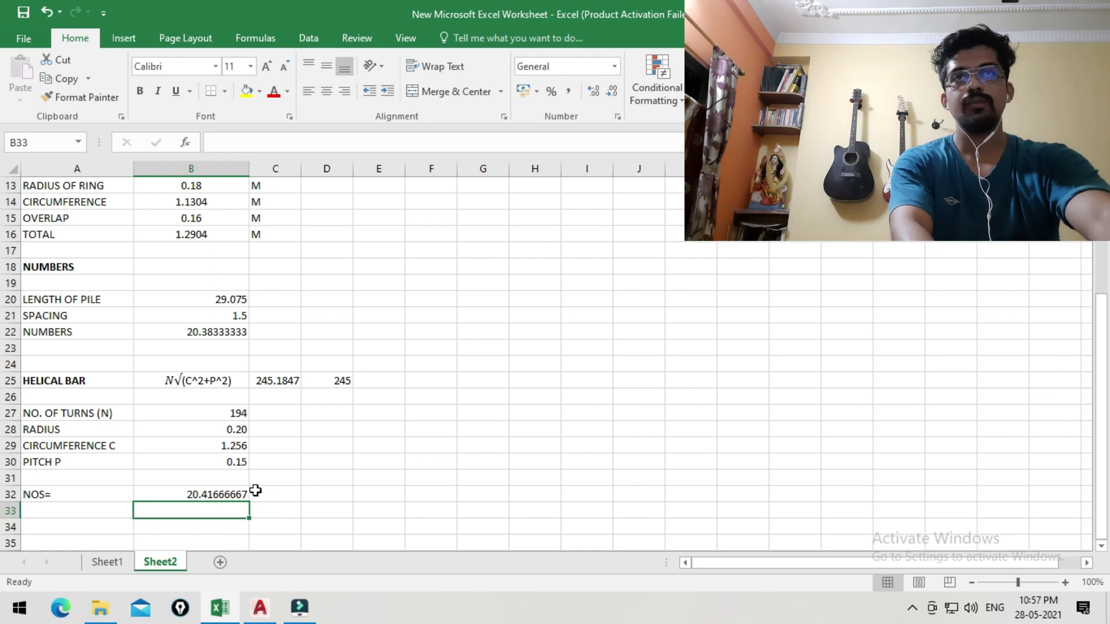
Set the Helical Lap number of bars to 20 in the schedule
left_click(108, 562)
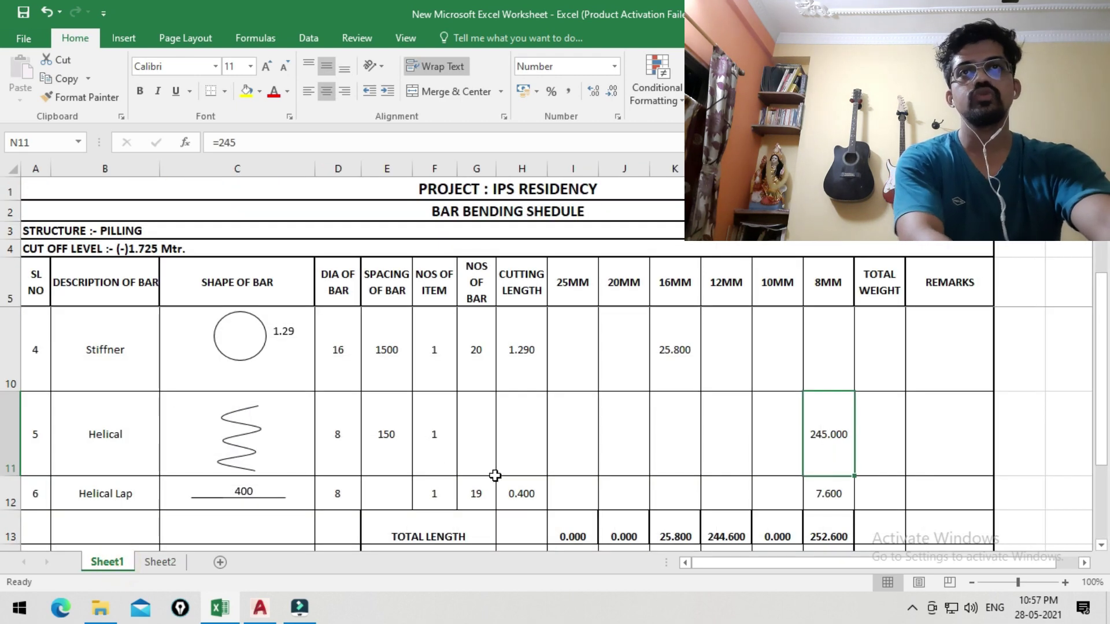
left_click(483, 495)
type("20")
key("Return")
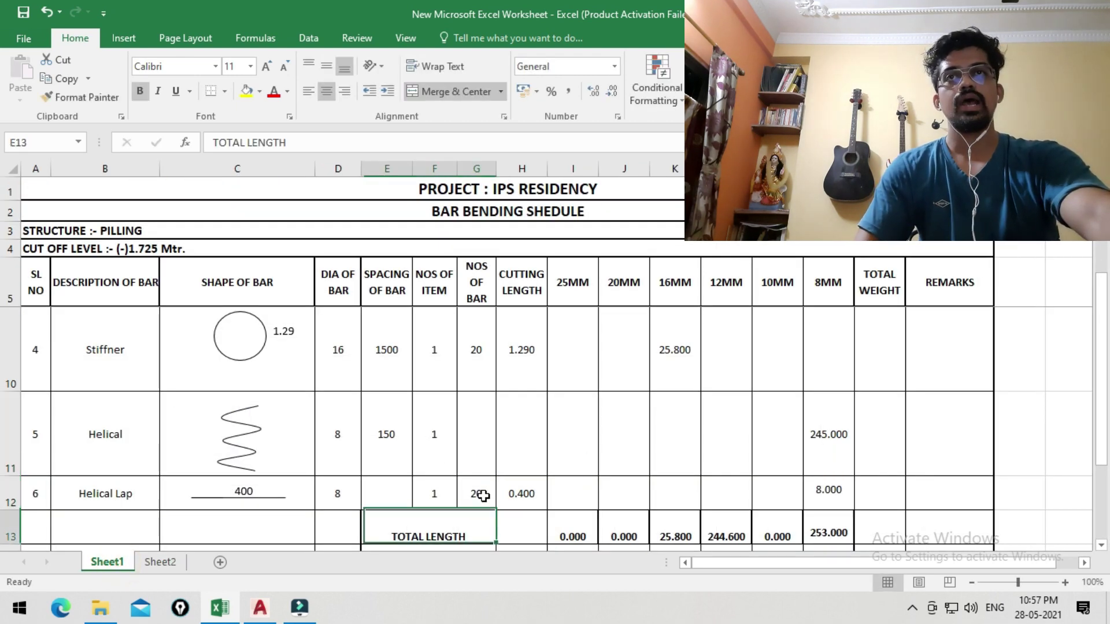
left_click(483, 495)
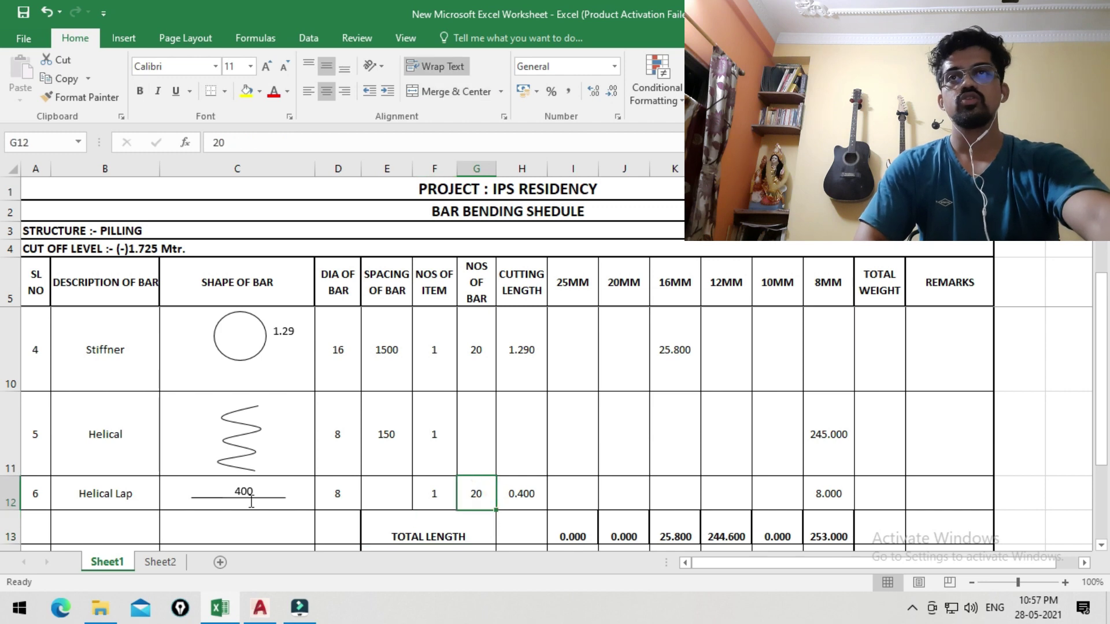
Compare with Sheet2 and review the Helical Lap 8MM length and totals rows (253.000)
left_click(160, 562)
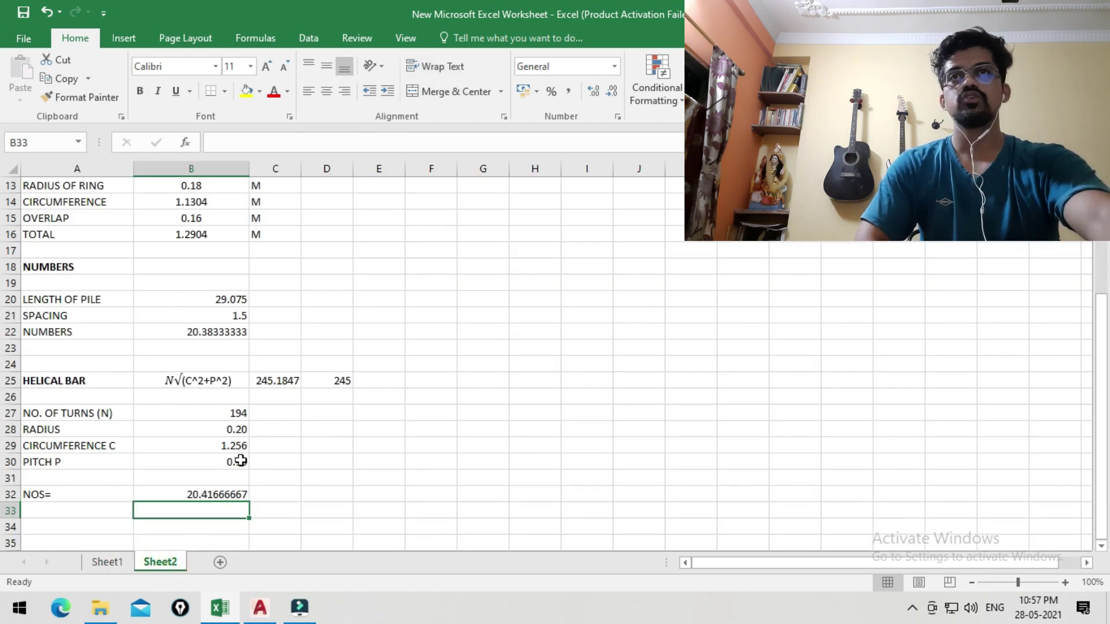
left_click(107, 562)
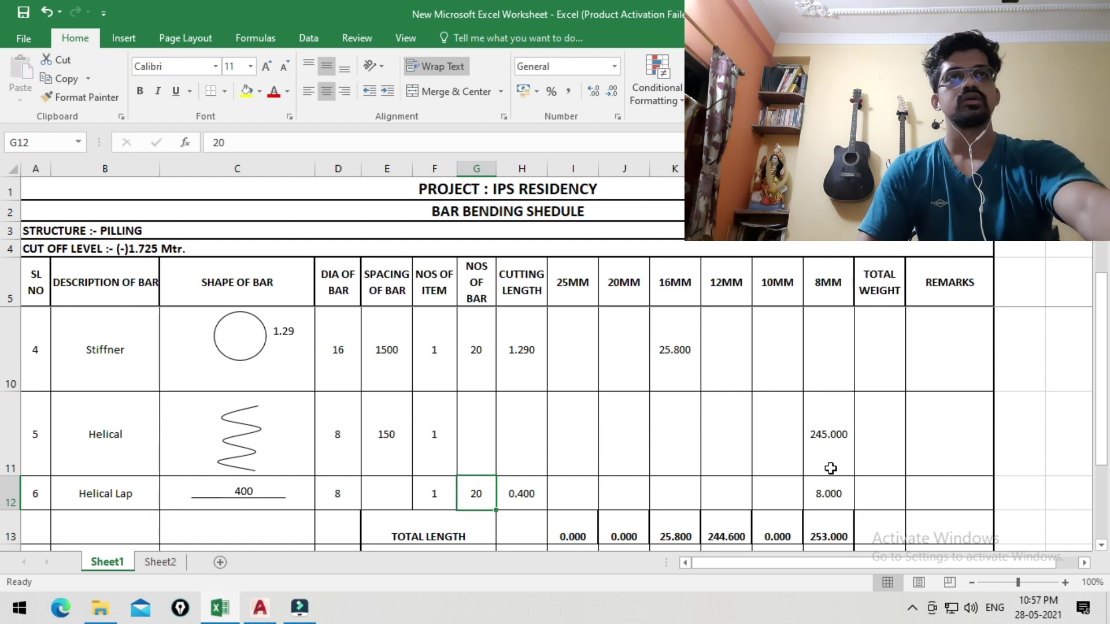
left_click(838, 491)
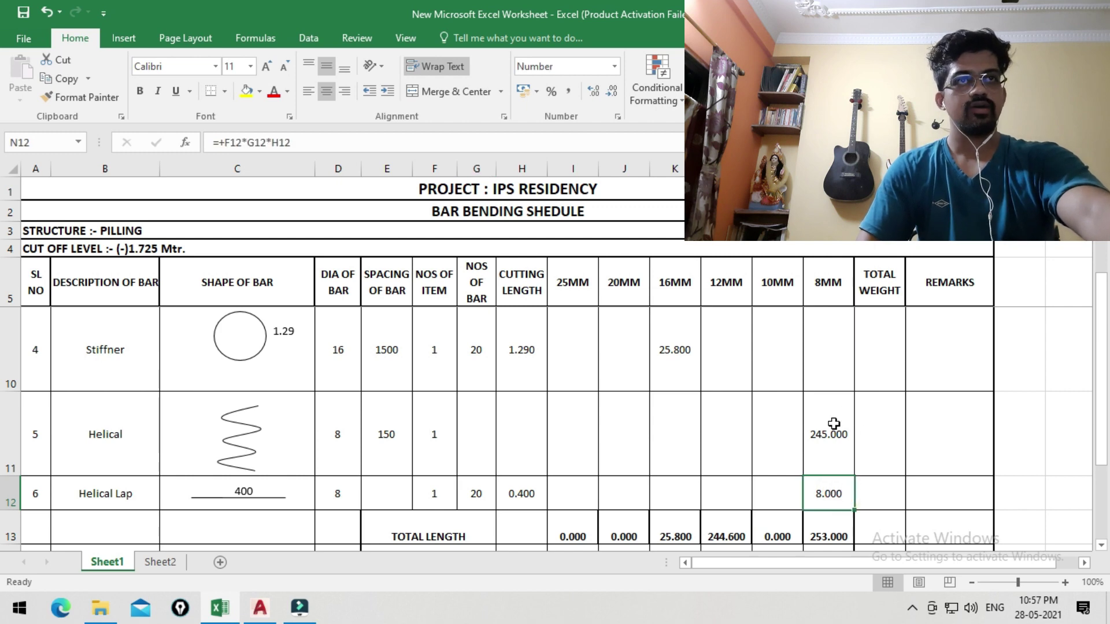
scroll(834, 423, "down", 1)
scroll(828, 375, "up", 1)
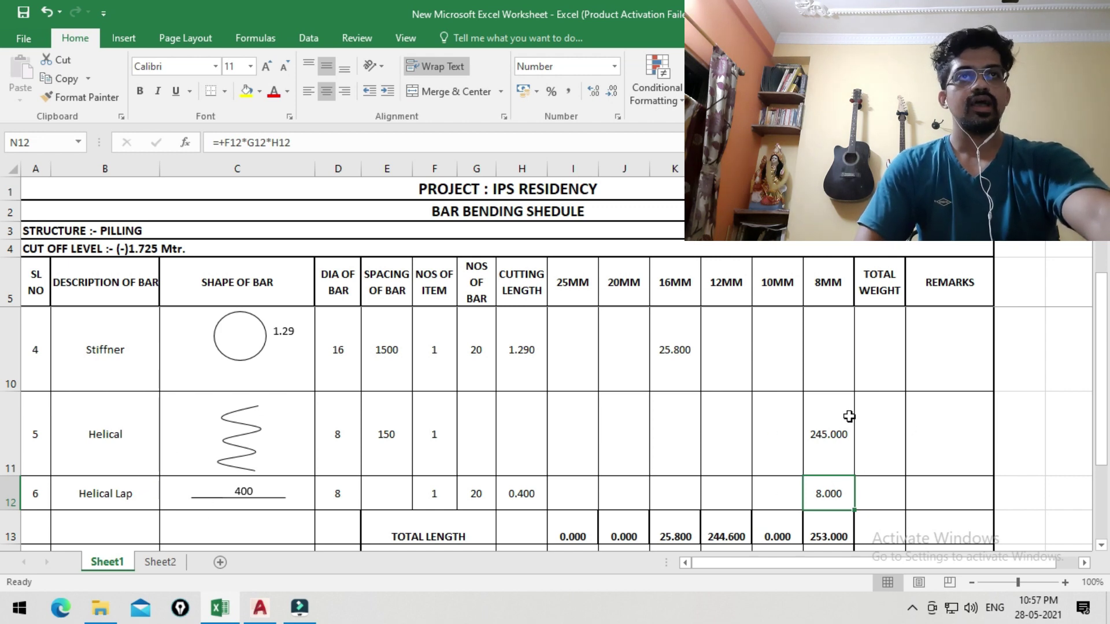
scroll(849, 416, "down", 1)
scroll(844, 405, "down", 1)
scroll(838, 336, "up", 2)
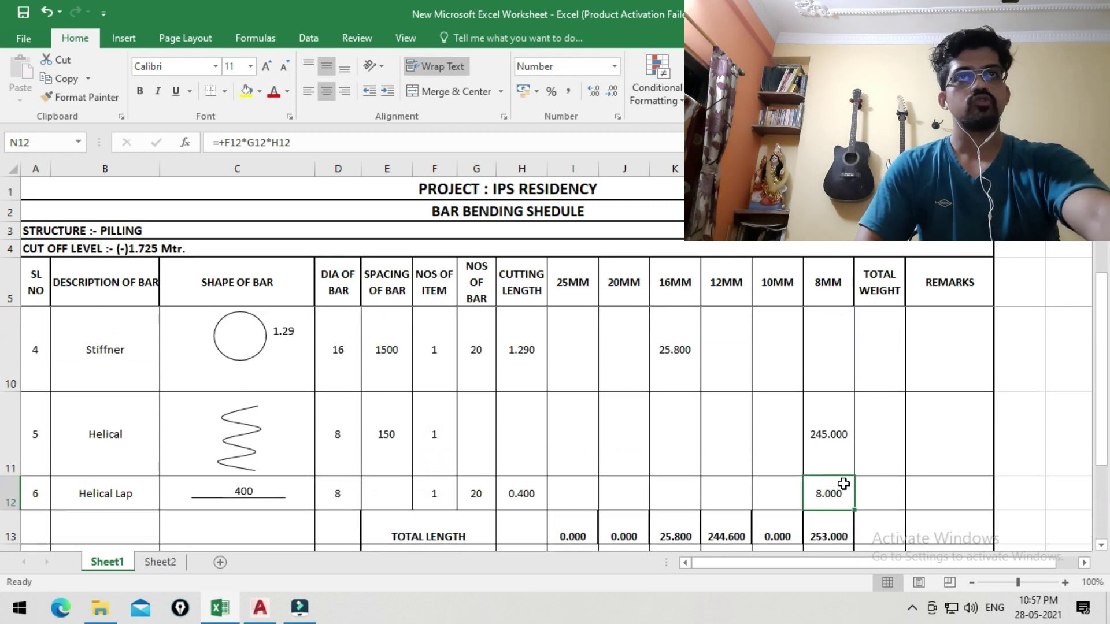
scroll(838, 476, "down", 1)
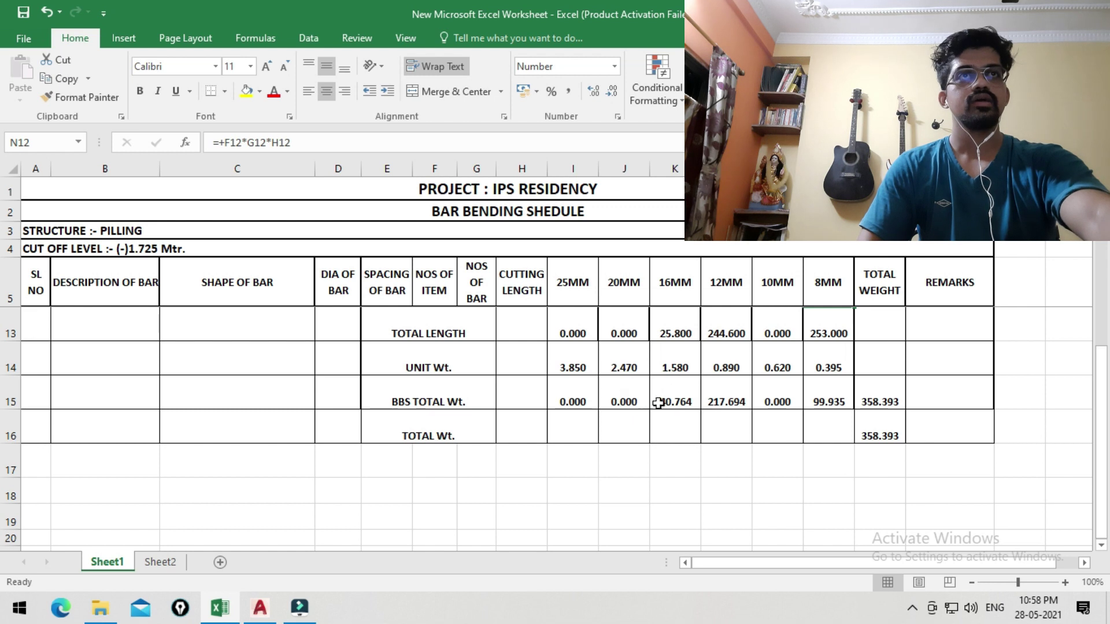
Check the O15/O16 totals and add KG beside the 358.393 total weight in P16
left_click(894, 395)
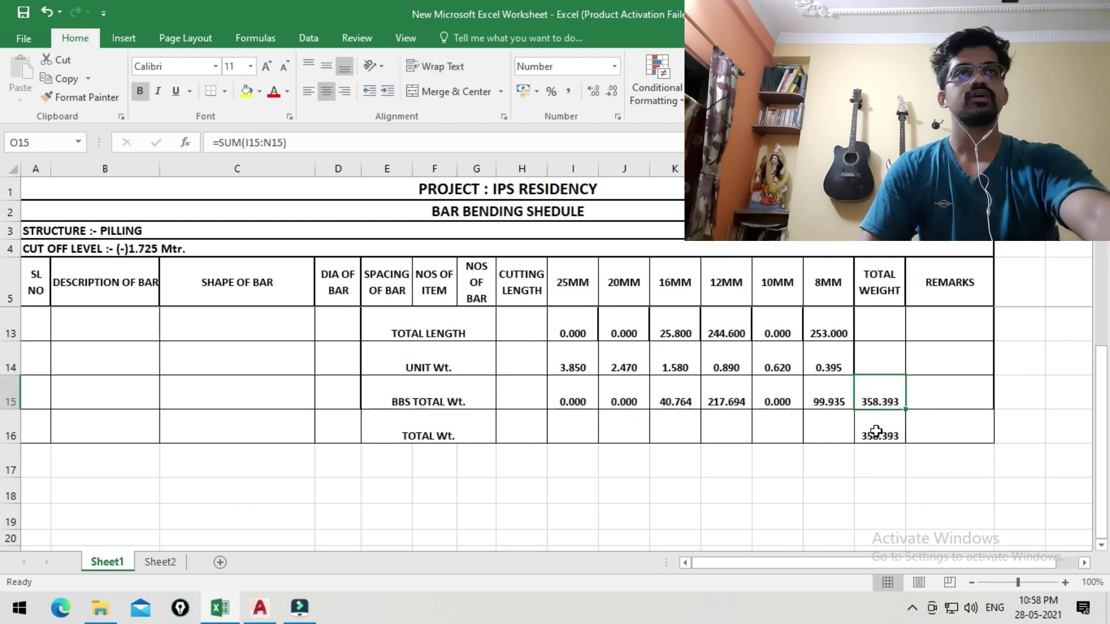
left_click(877, 431)
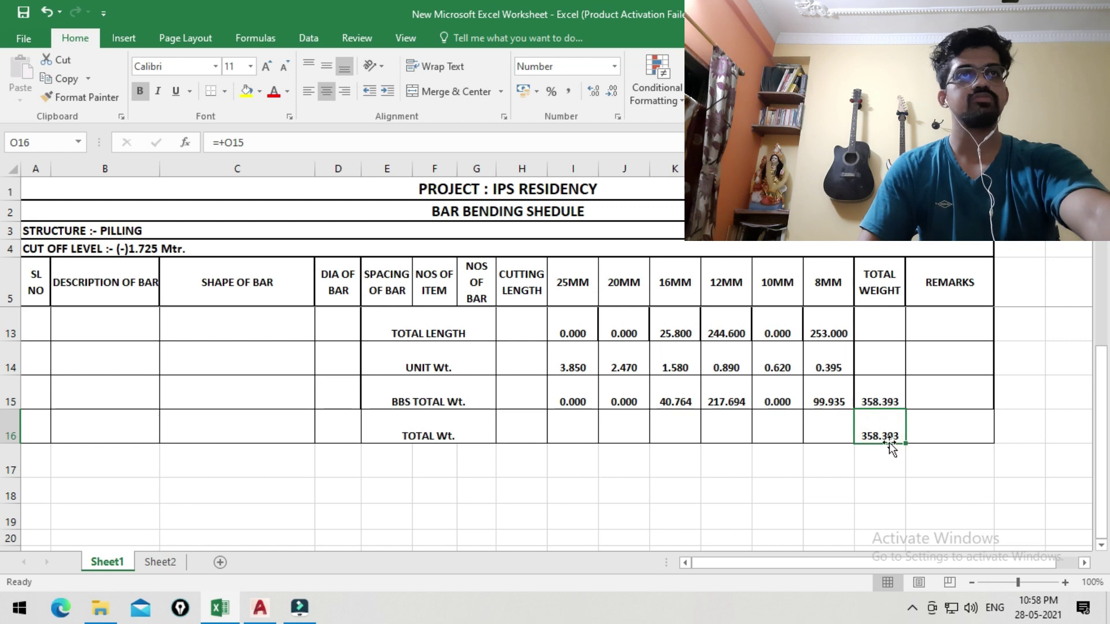
double_click(931, 435)
type("KG")
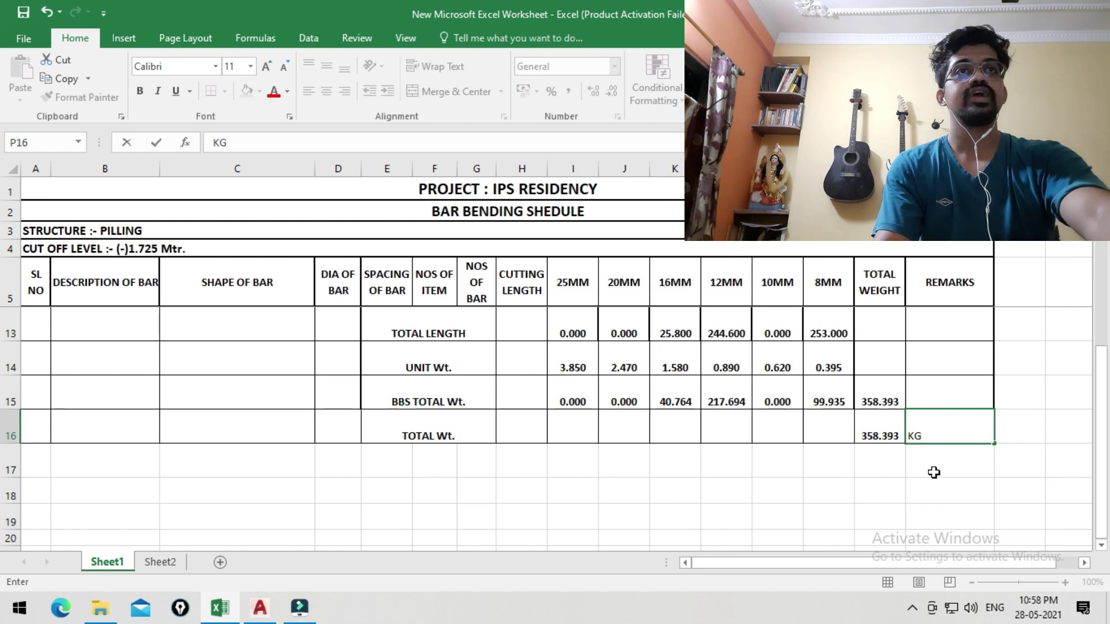
left_click(934, 472)
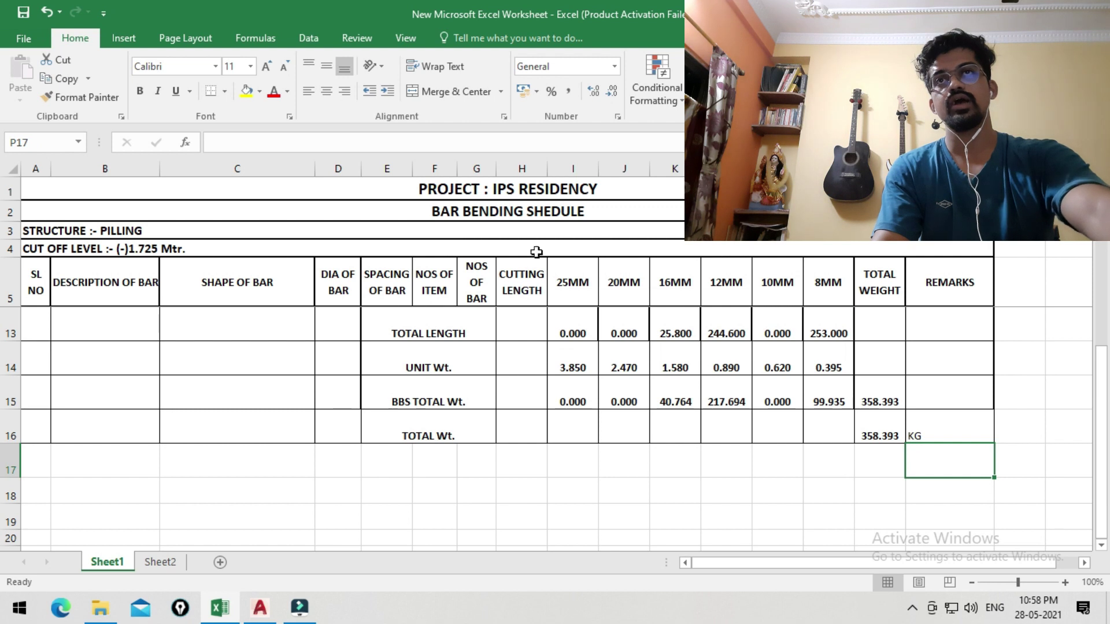
scroll(173, 398, "up", 3)
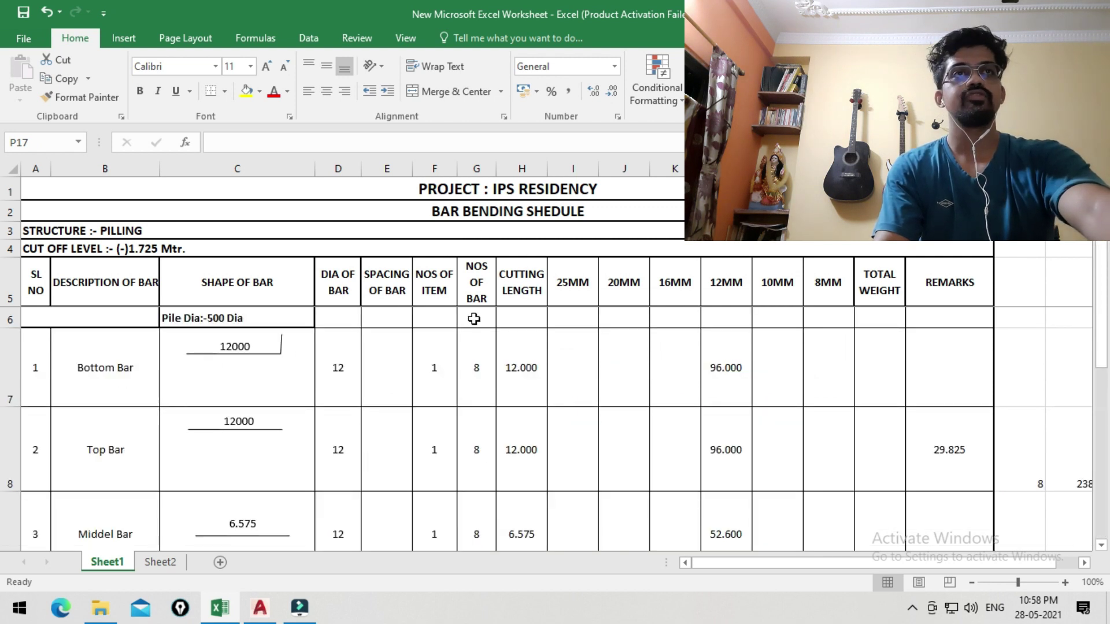
scroll(568, 385, "down", 2)
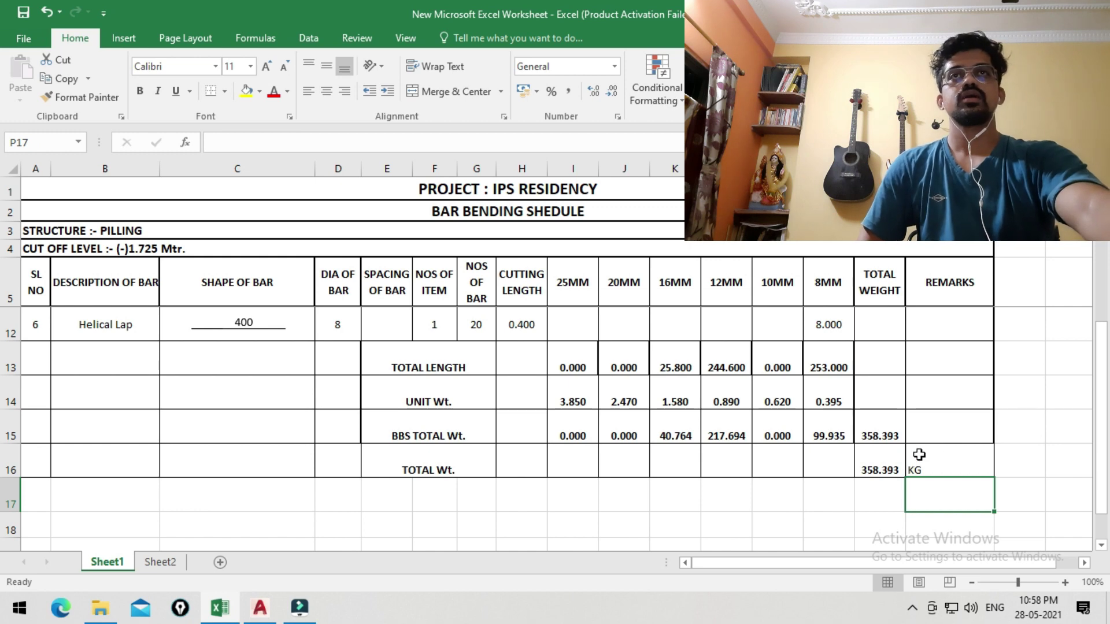
left_click(786, 458)
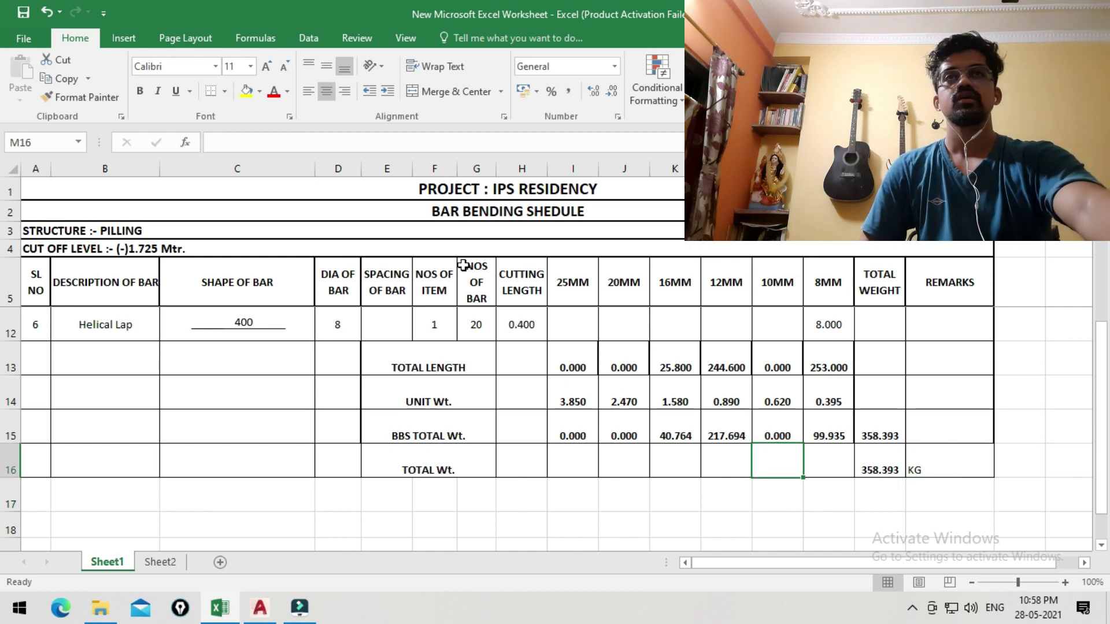
left_click(260, 608)
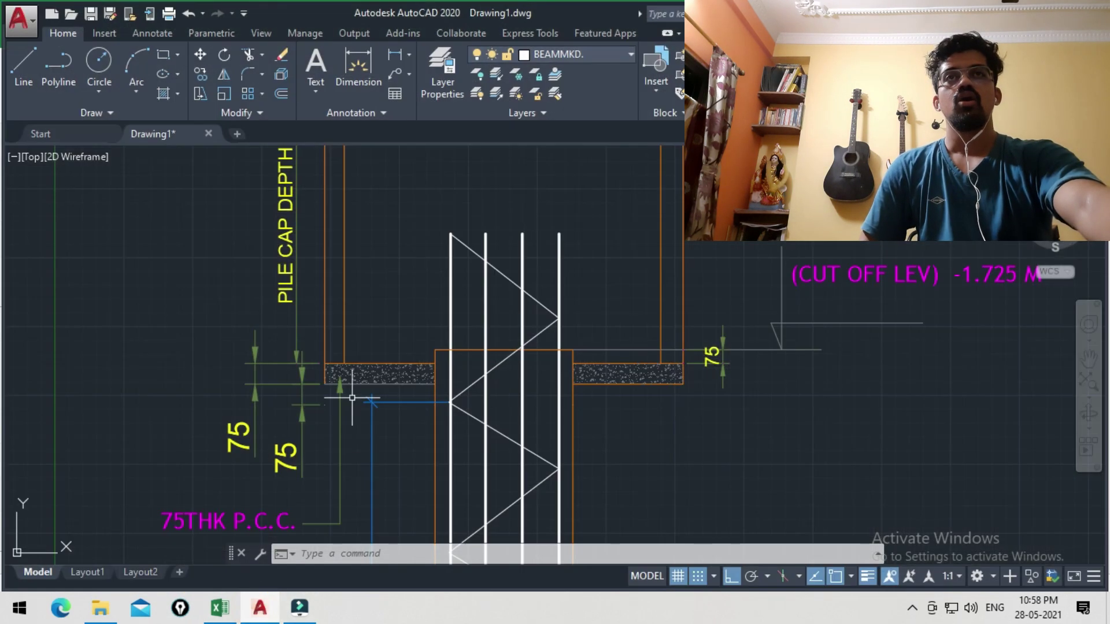
Zoom out to show the full typical pile detail, cross-section, welded detail and pile schedule
scroll(494, 342, "down", 5)
scroll(494, 342, "down", 3)
scroll(538, 323, "up", 1)
scroll(532, 254, "up", 2)
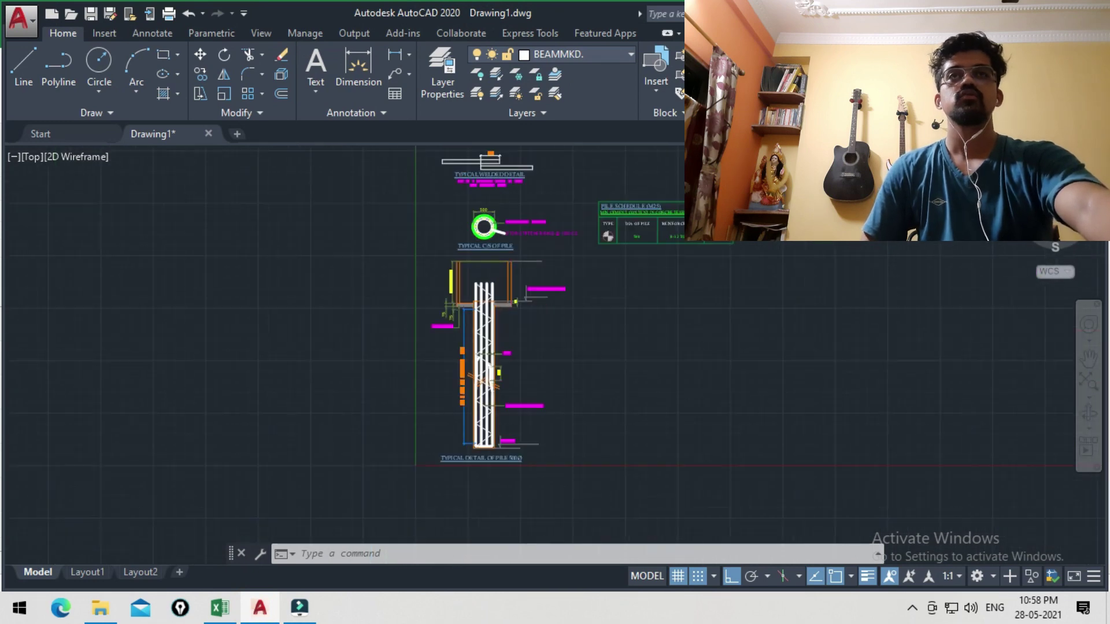
scroll(532, 252, "up", 1)
scroll(533, 252, "down", 6)
scroll(533, 254, "up", 4)
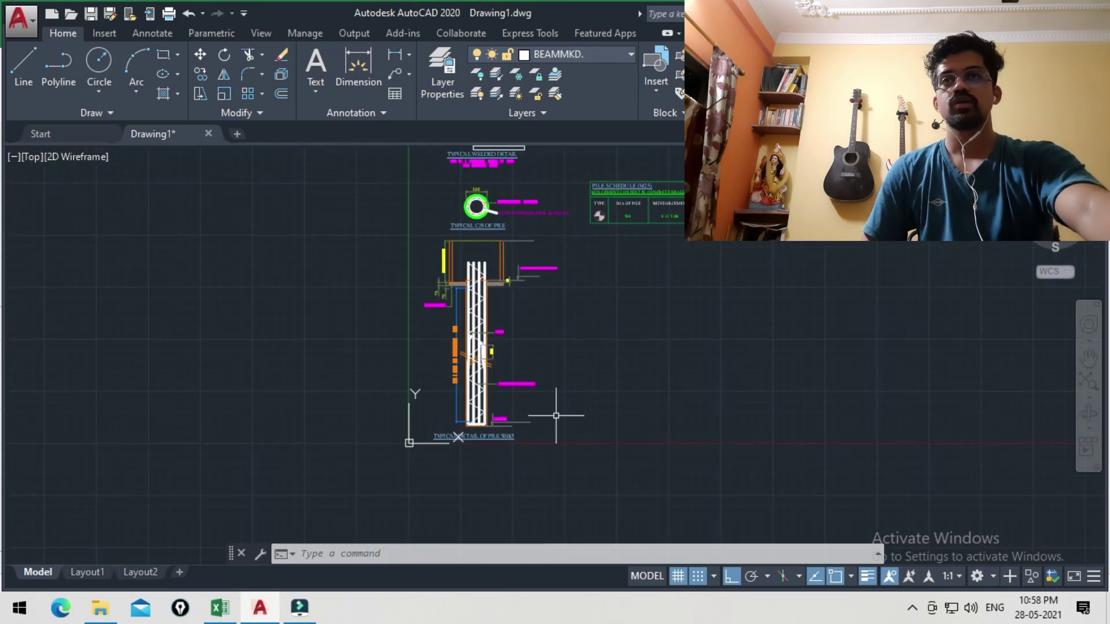